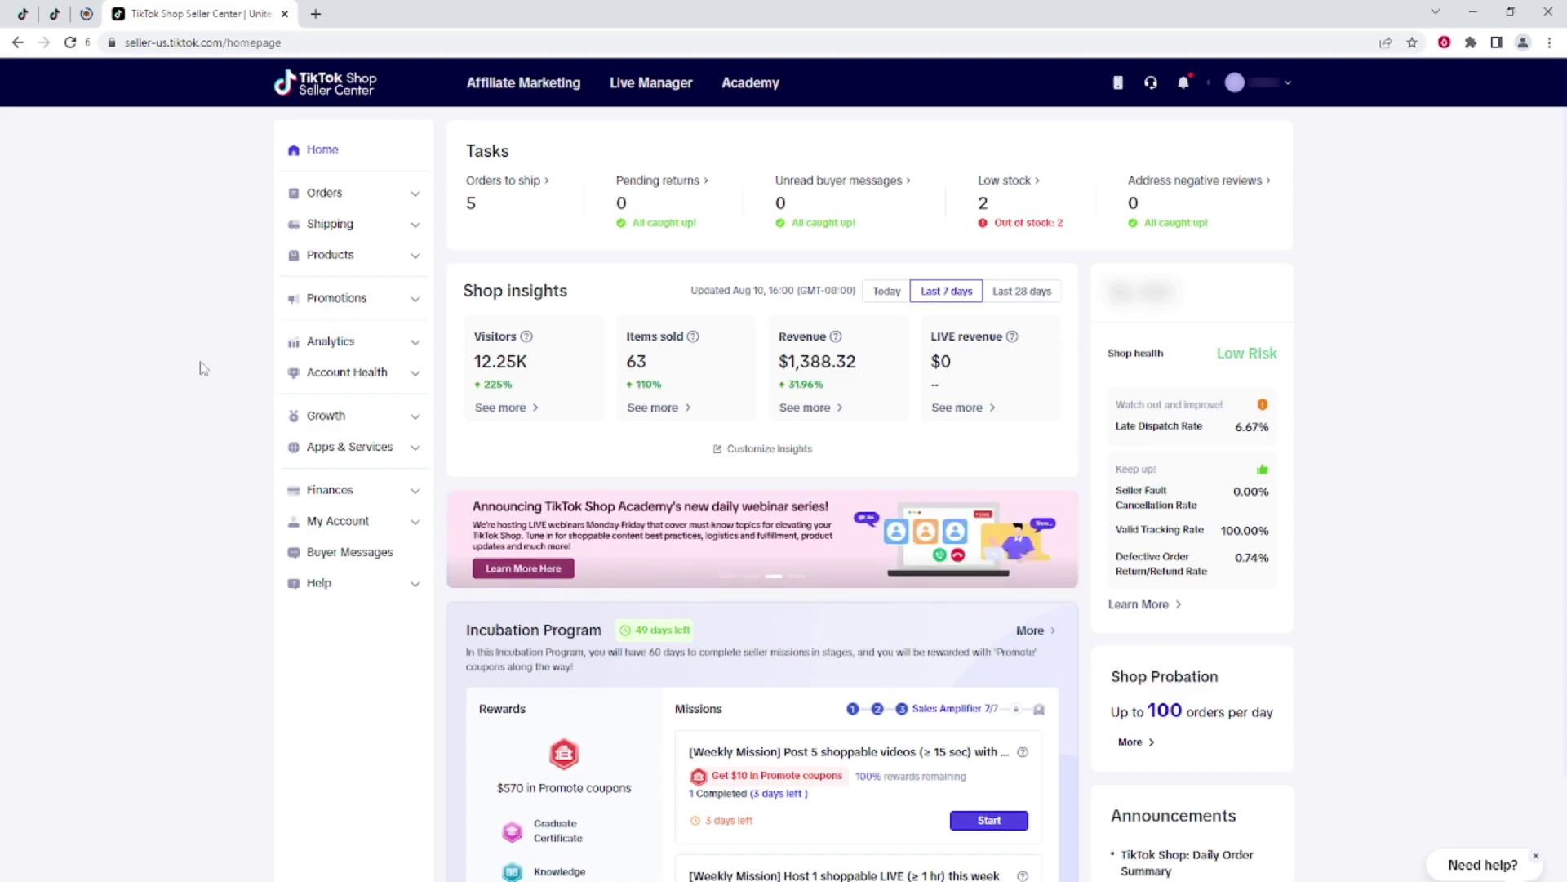
Examine the Late Dispatch Rate entry and its "Watch out and improve!" heading in the shop health summary.
{"action": "mouse_move", "coordinate": [1115, 422]}
{"action": "left_mouse_down"}
{"action": "mouse_move", "coordinate": [1245, 449]}
{"action": "mouse_move", "coordinate": [1266, 431]}
{"action": "left_mouse_up"}
{"action": "left_click", "coordinate": [1257, 437]}
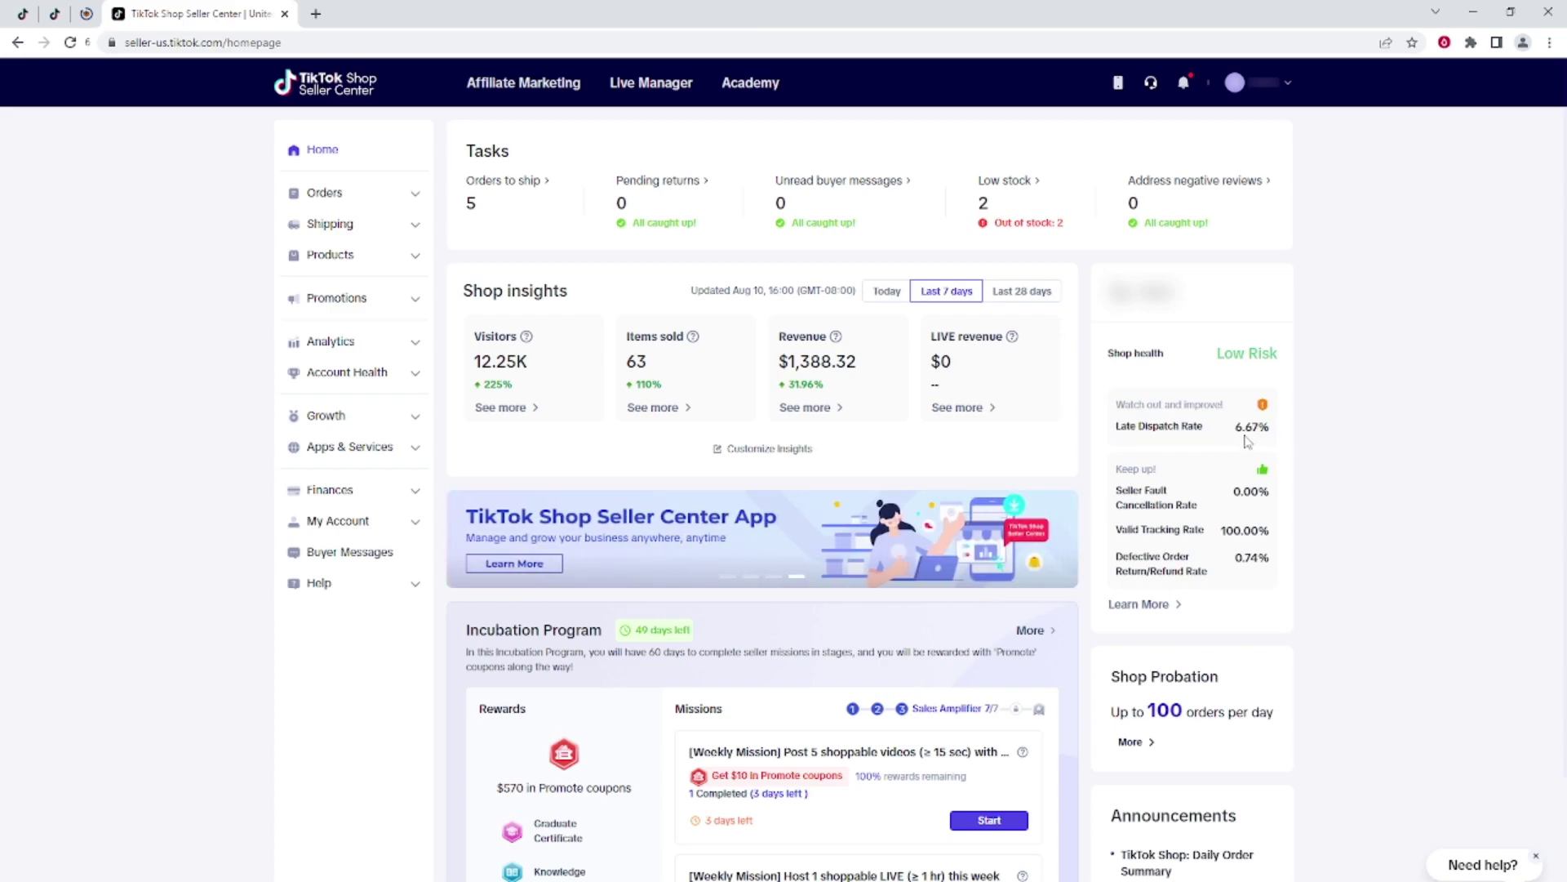
{"action": "triple_click", "coordinate": [1152, 426]}
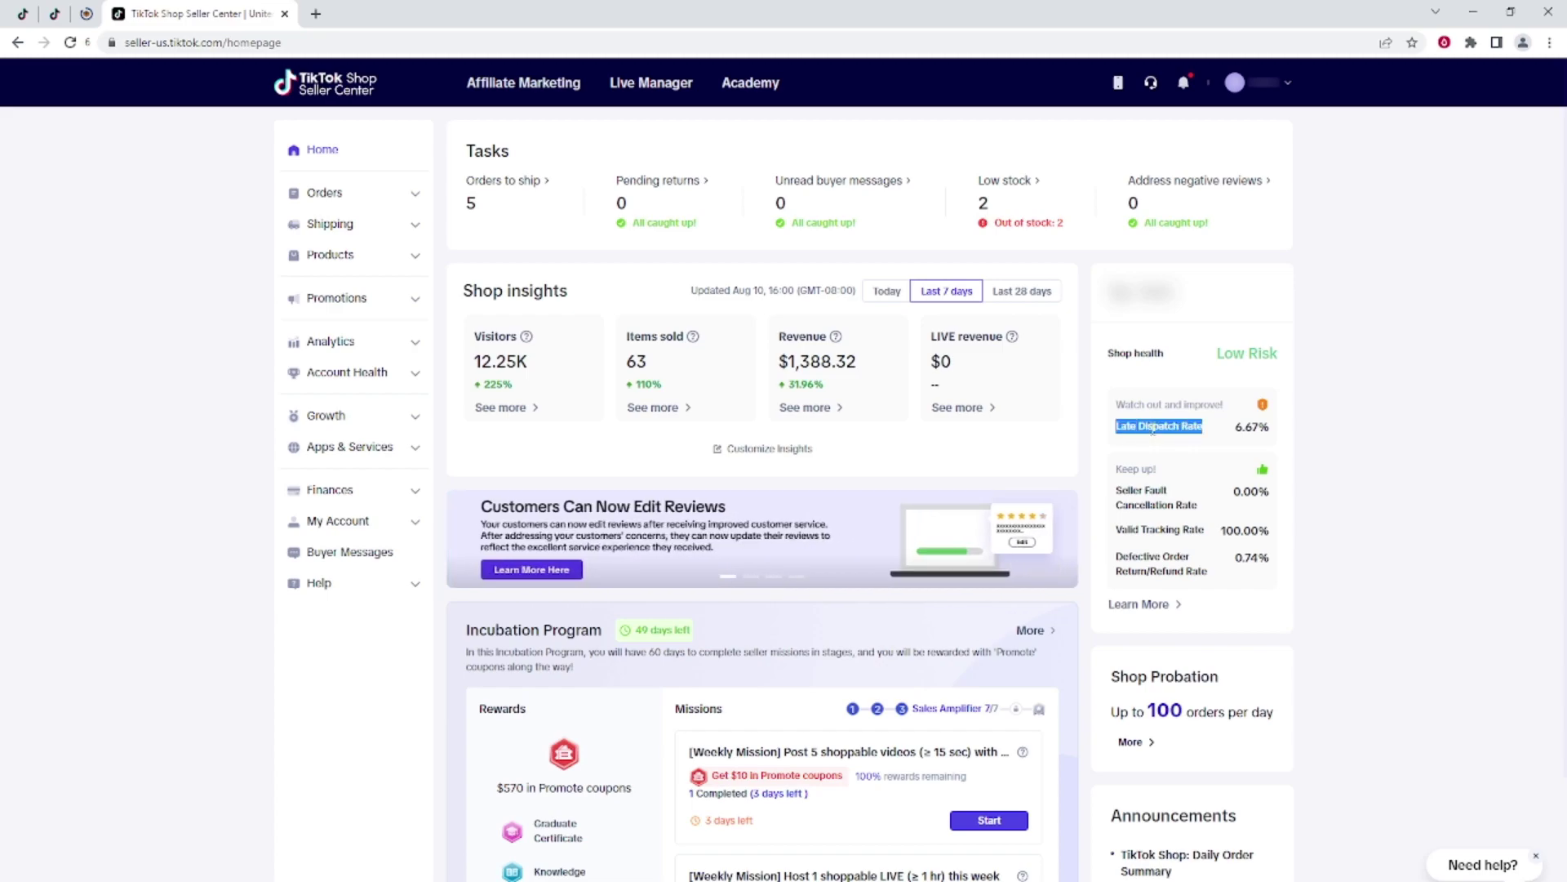
{"action": "triple_click", "coordinate": [1147, 405]}
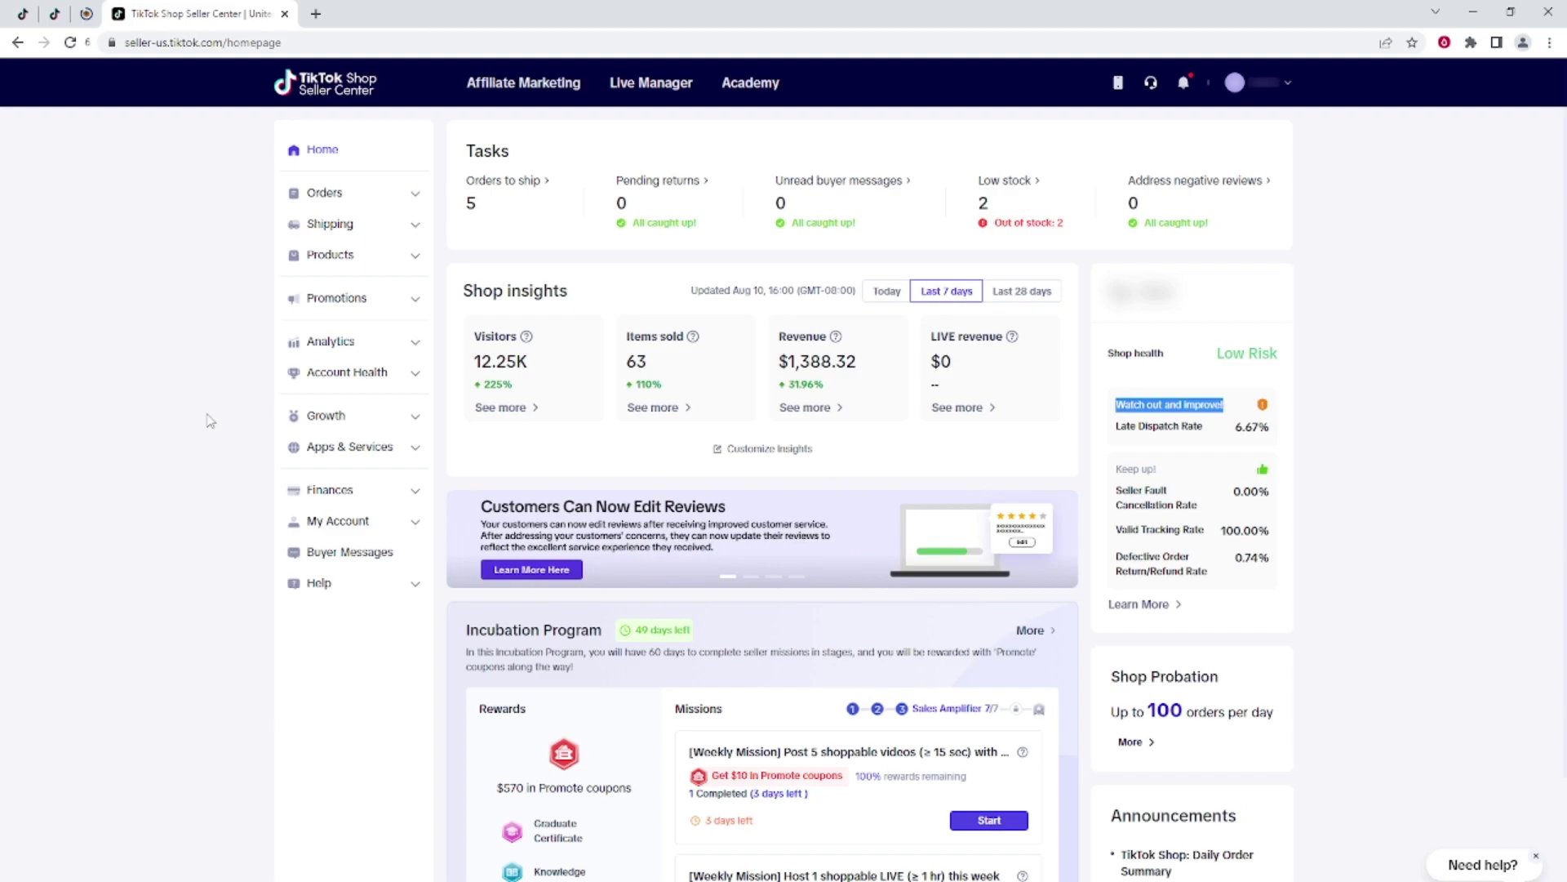
Open Amazon and Temu in two new browser tabs.
{"action": "left_click", "coordinate": [316, 15]}
{"action": "type", "text": "amaz"}
{"action": "key", "text": "Return"}
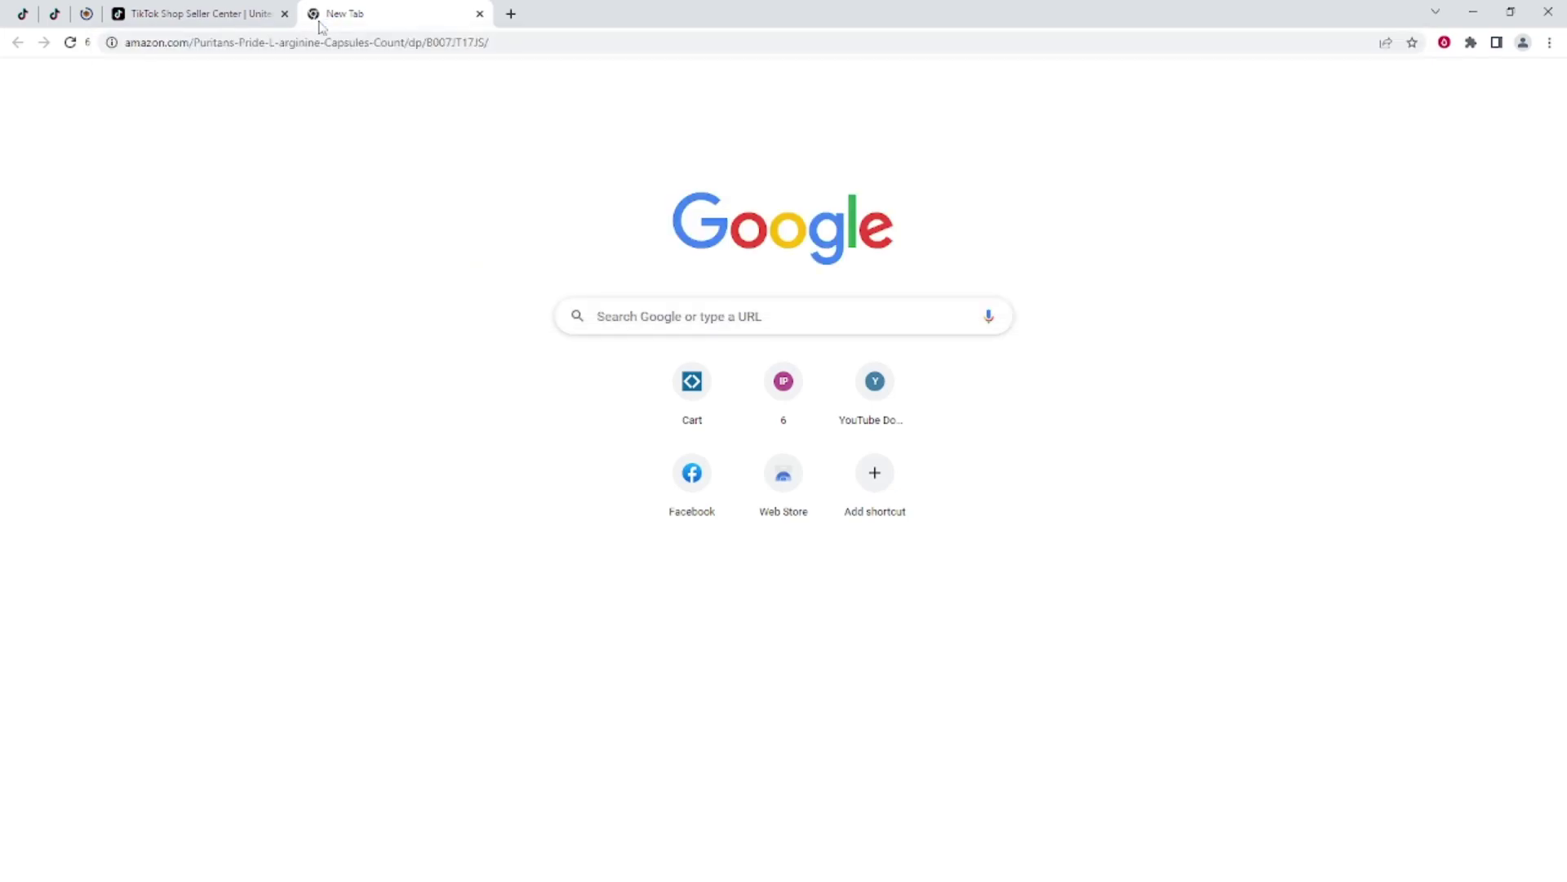
{"action": "left_click", "coordinate": [511, 14]}
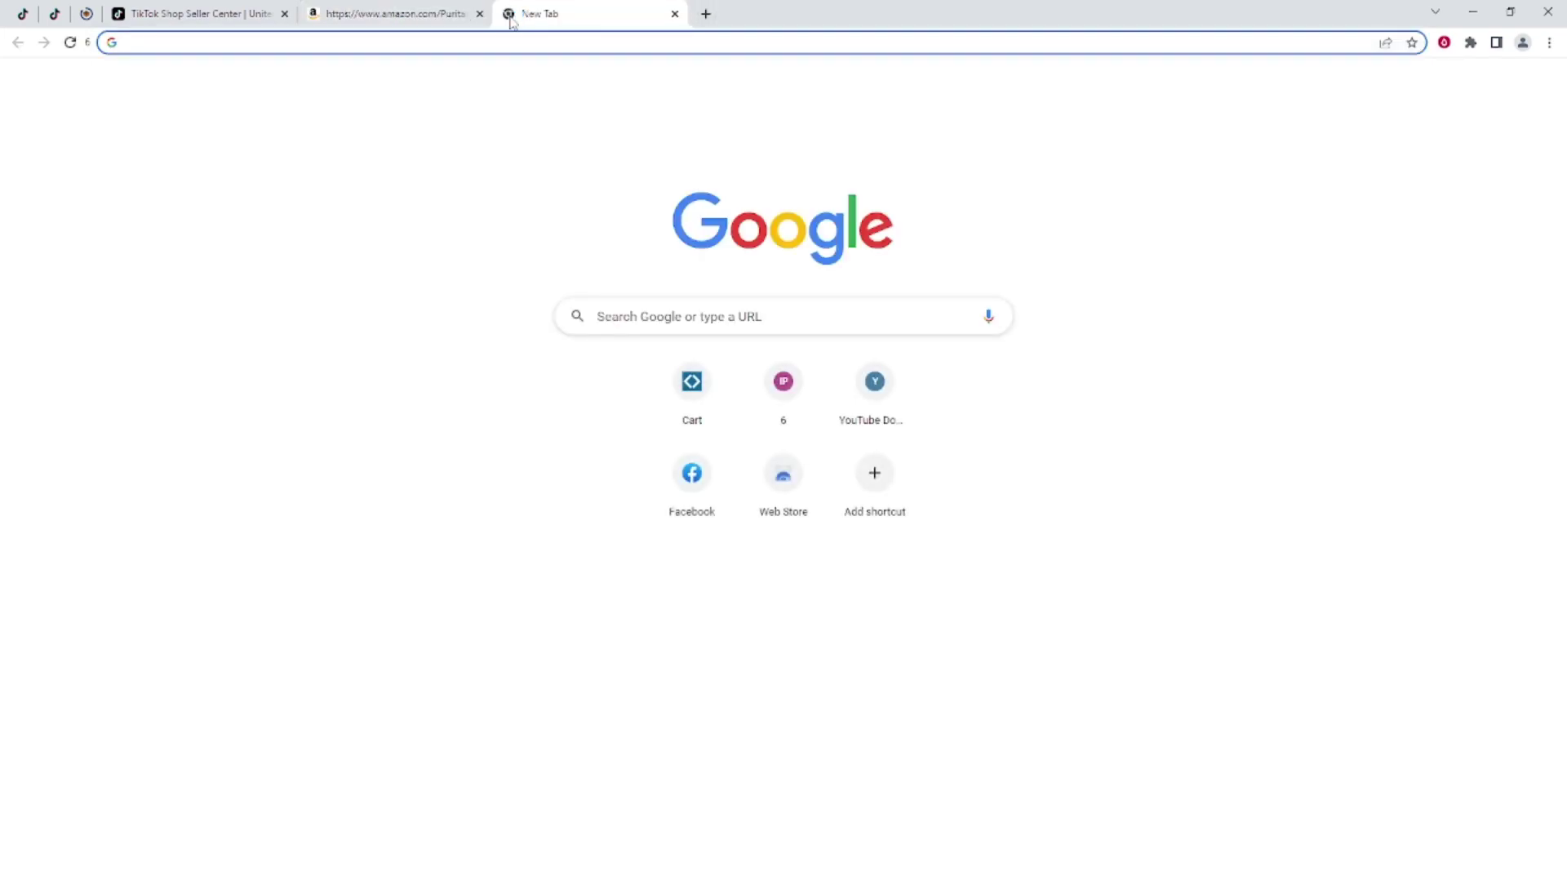
{"action": "type", "text": "temu"}
{"action": "key", "text": "Return"}
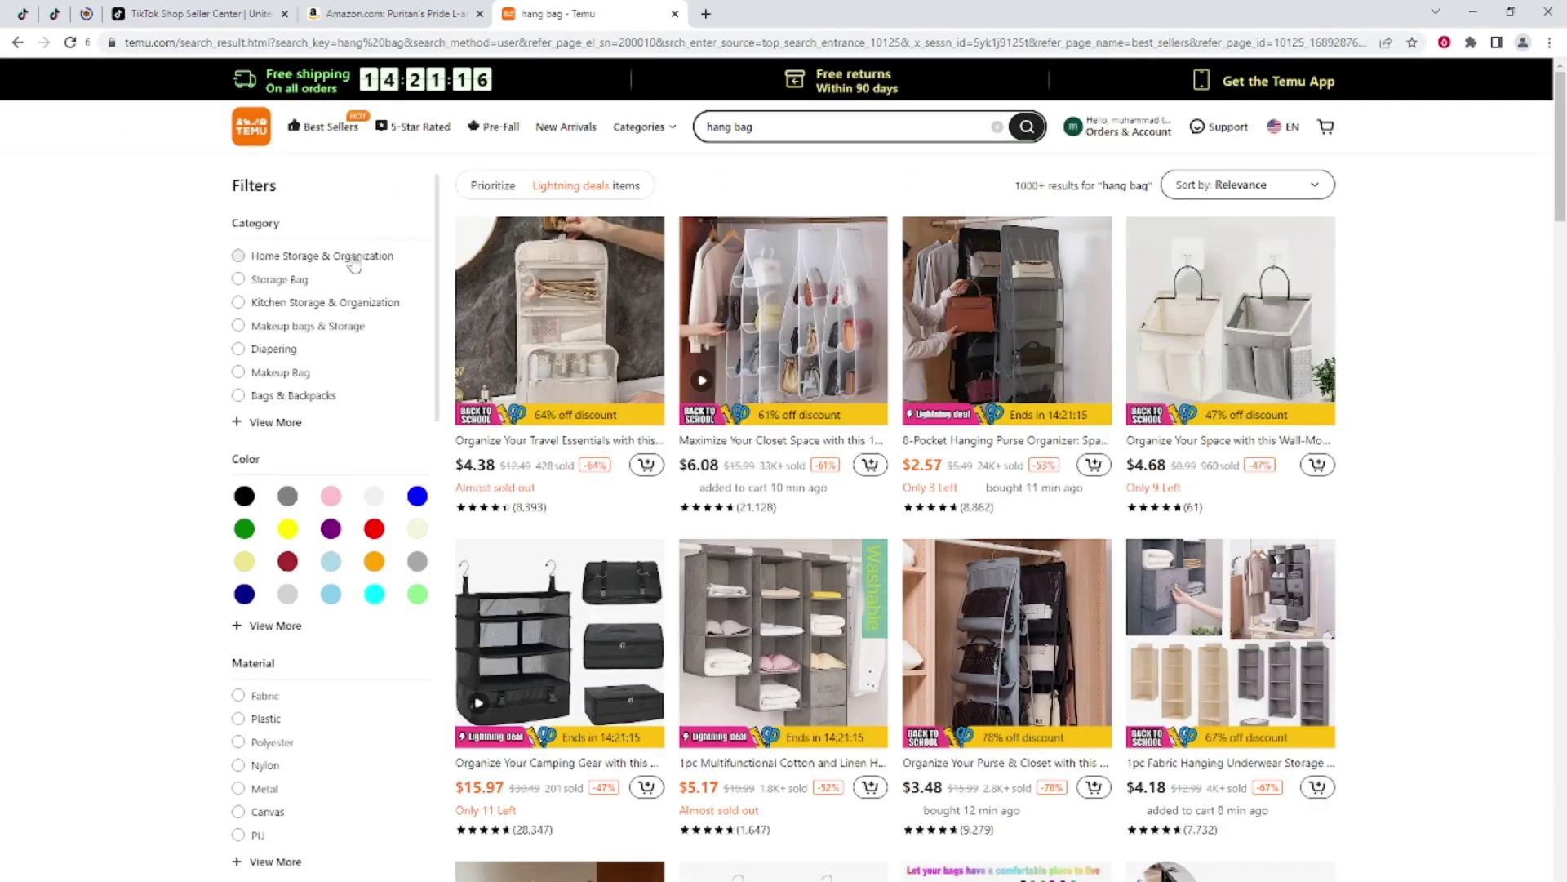
Open the $4.38 wall-hanging toiletry bag listing in place of the hang bag results and dismiss the coupon wheel.
{"action": "left_click", "coordinate": [591, 327]}
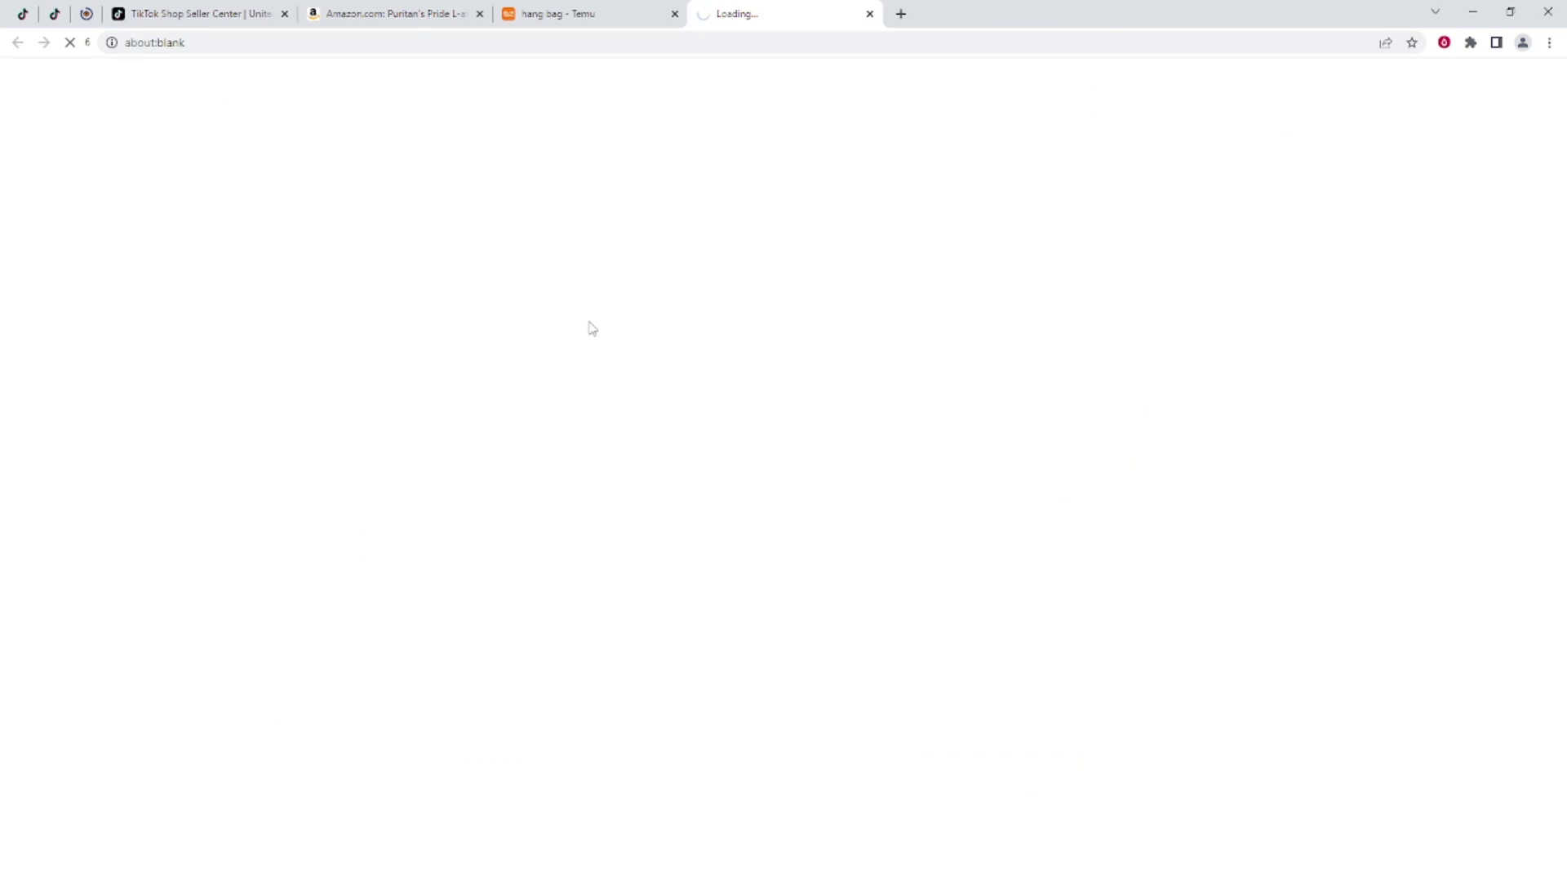
{"action": "middle_click", "coordinate": [586, 25]}
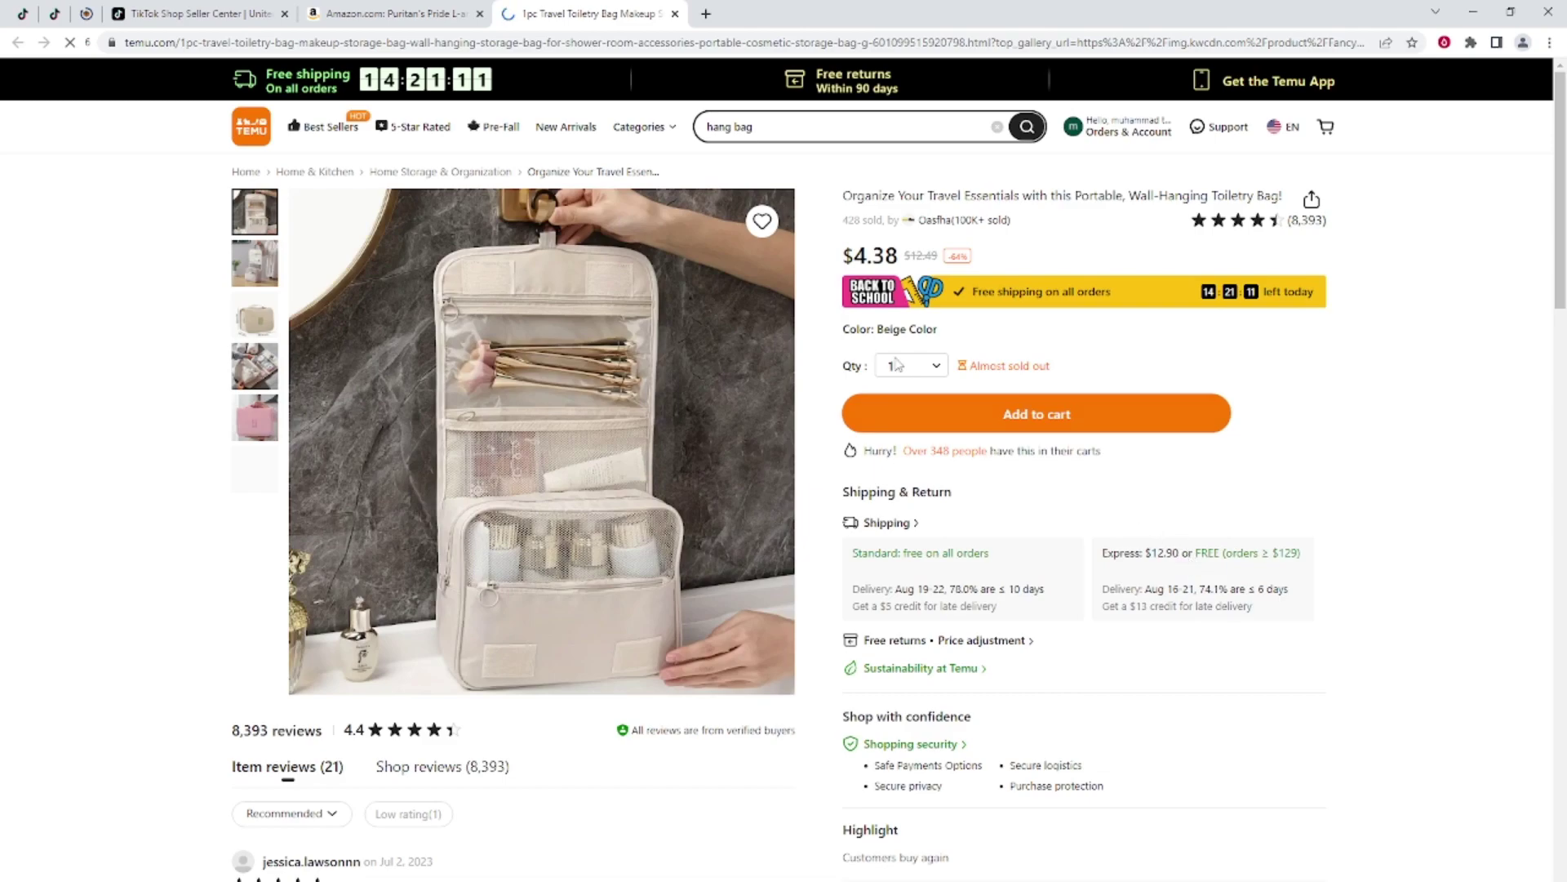
{"action": "left_click_drag", "start_coordinate": [854, 255], "coordinate": [888, 256]}
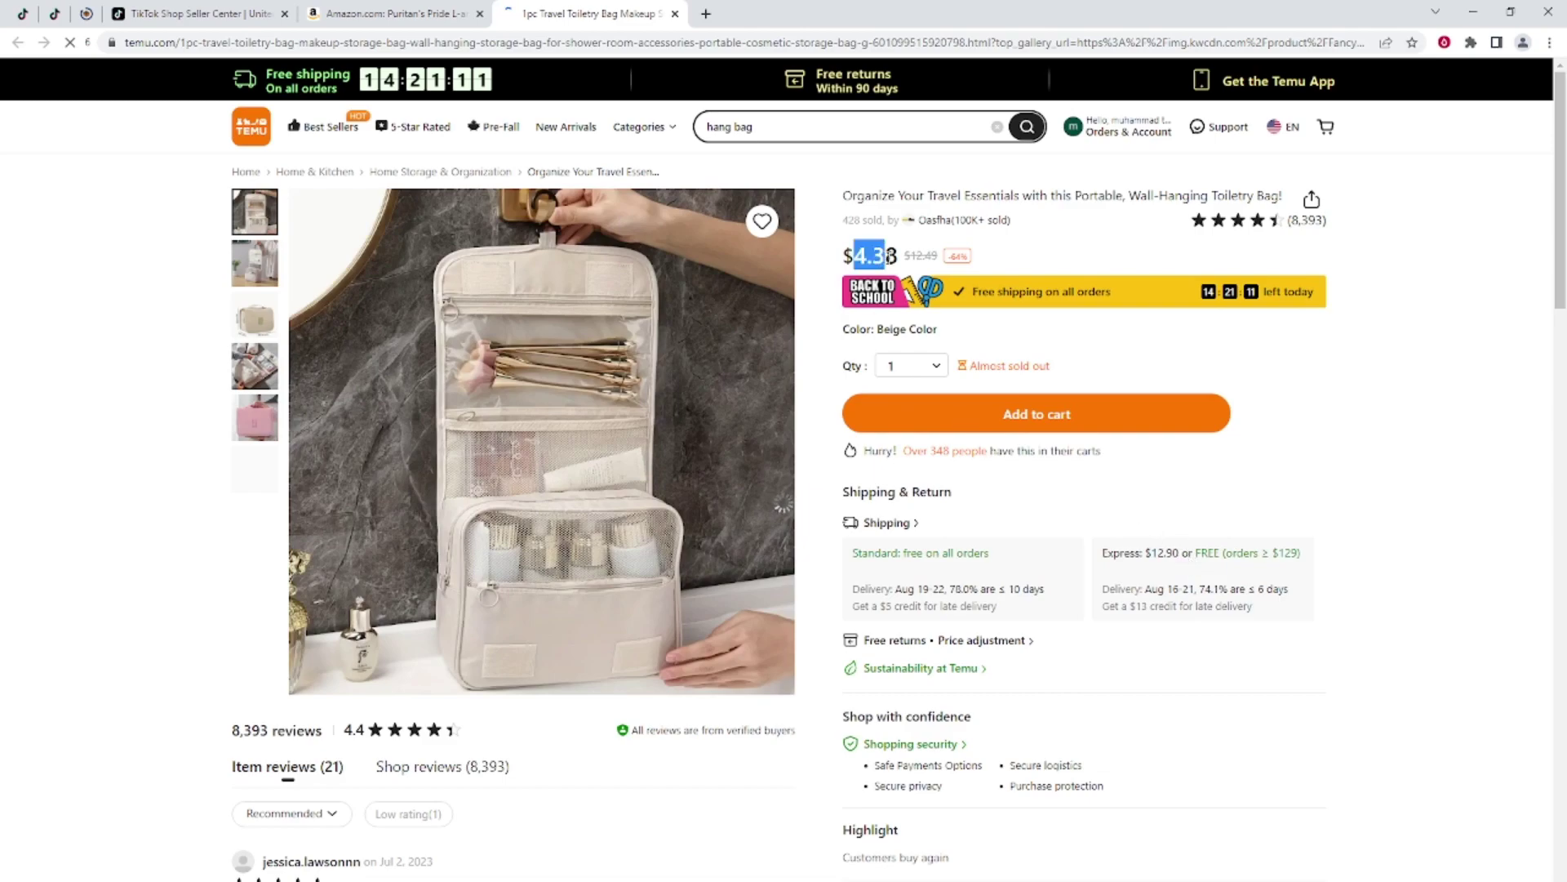
{"action": "left_click", "coordinate": [889, 257]}
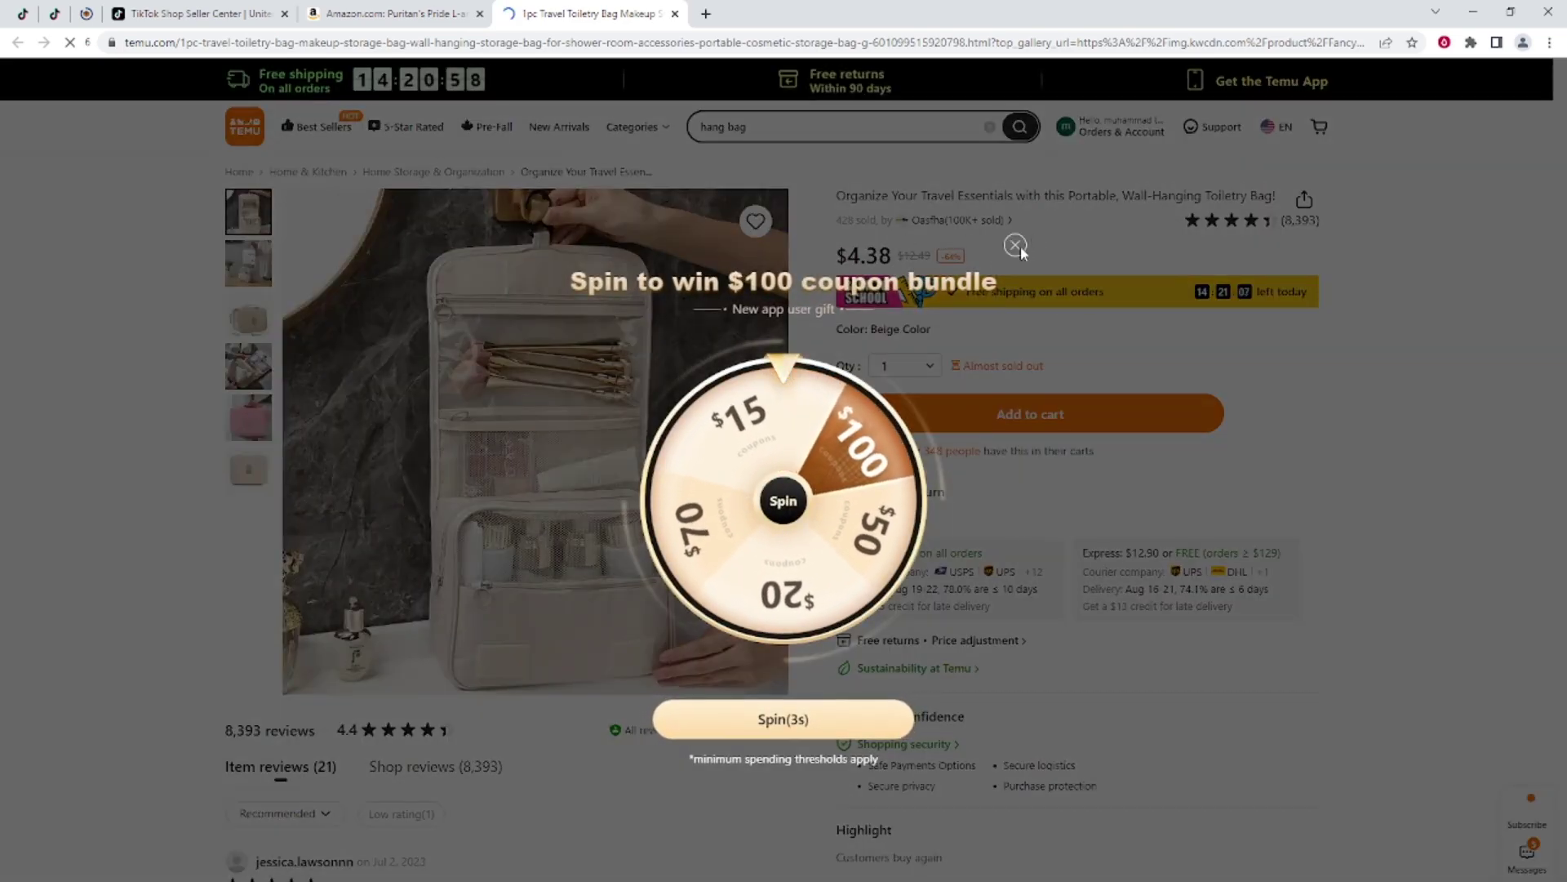
{"action": "left_click", "coordinate": [1015, 245]}
{"action": "mouse_move", "coordinate": [1112, 127]}
{"action": "left_click", "coordinate": [1085, 232]}
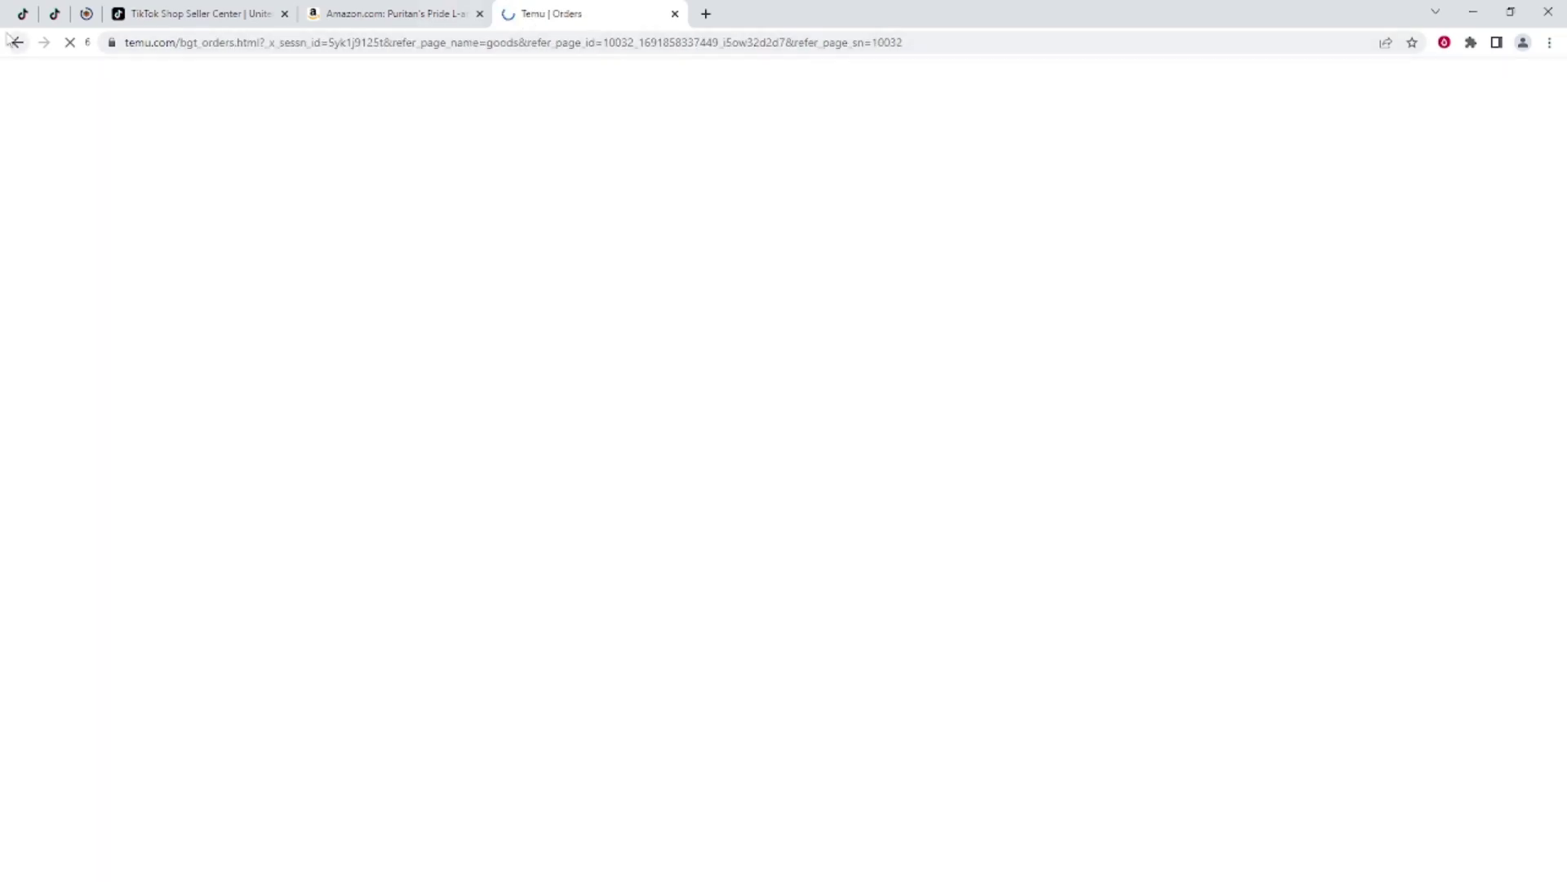
{"action": "left_click", "coordinate": [17, 41]}
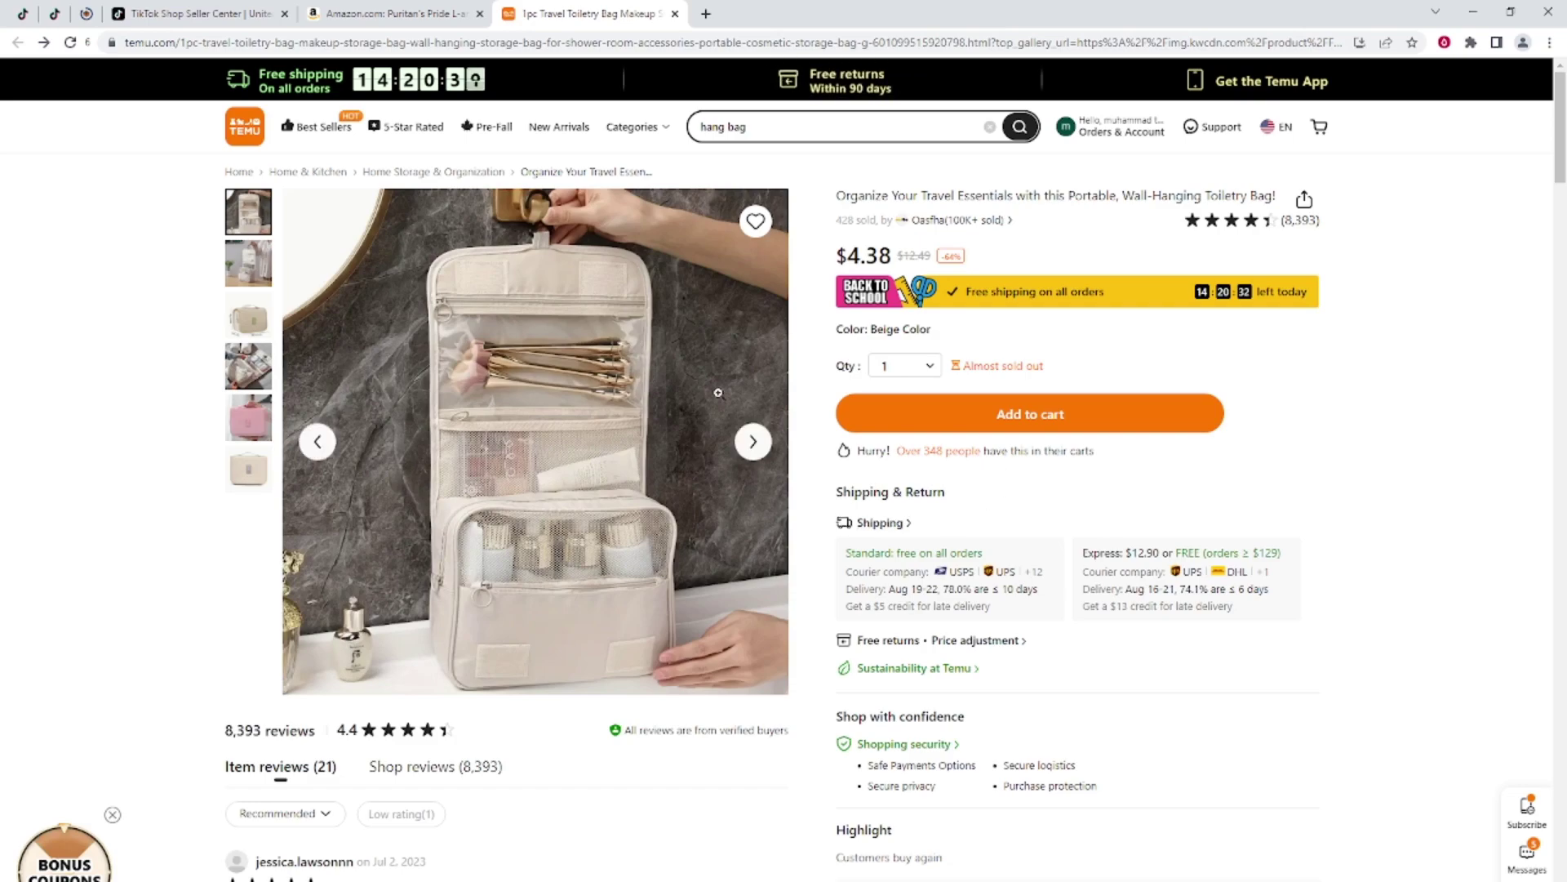
Load Temu's Best Sellers page and bring the Amazon tab to its home page, returning to Temu.
{"action": "left_click", "coordinate": [755, 447]}
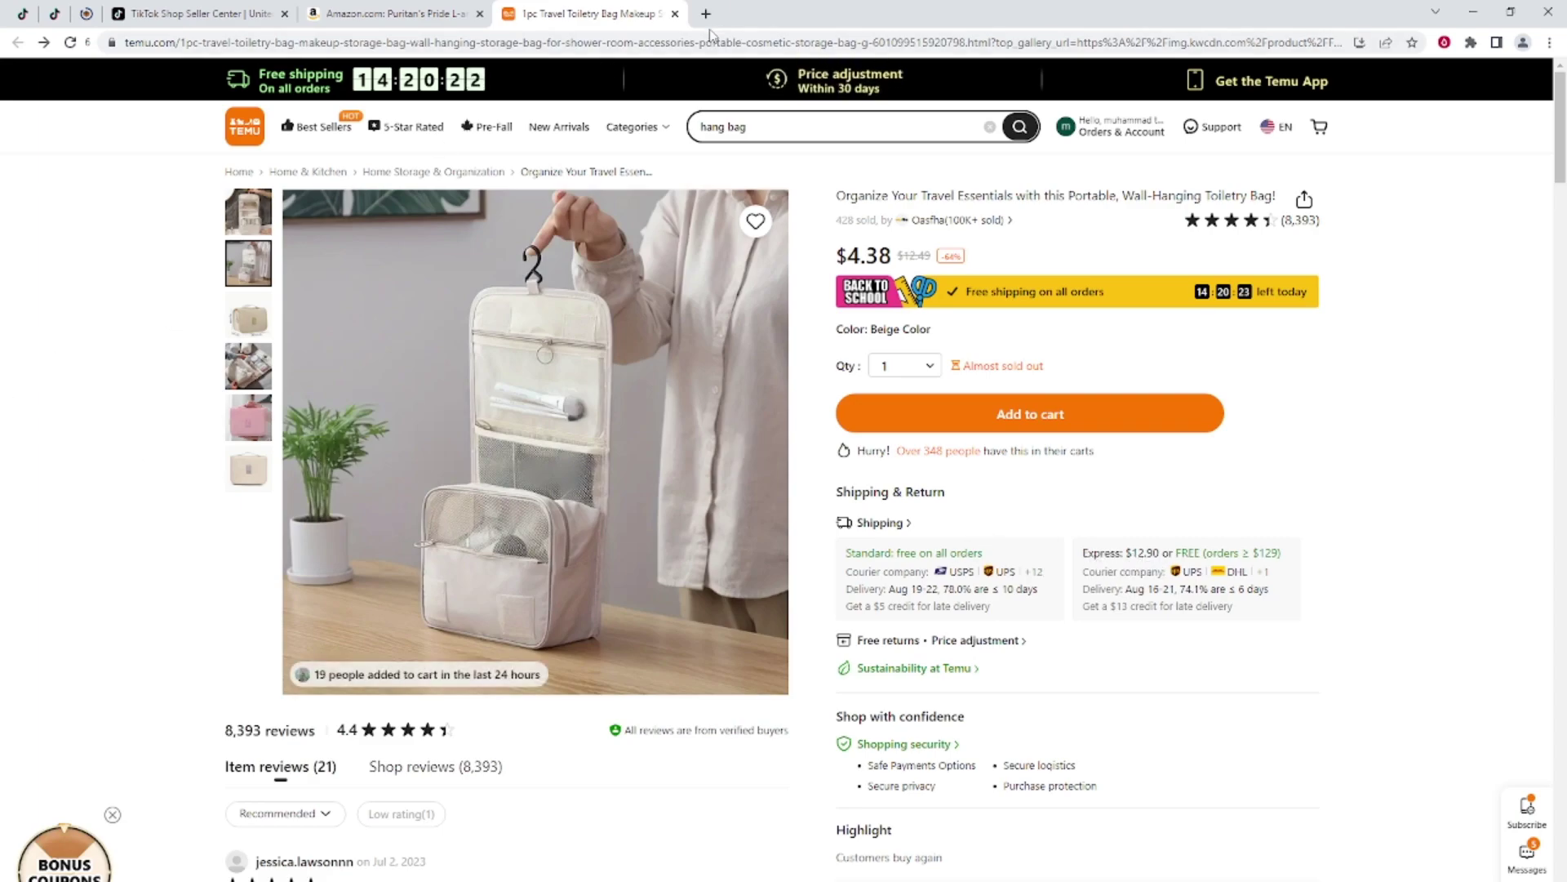
{"action": "left_click", "coordinate": [312, 133]}
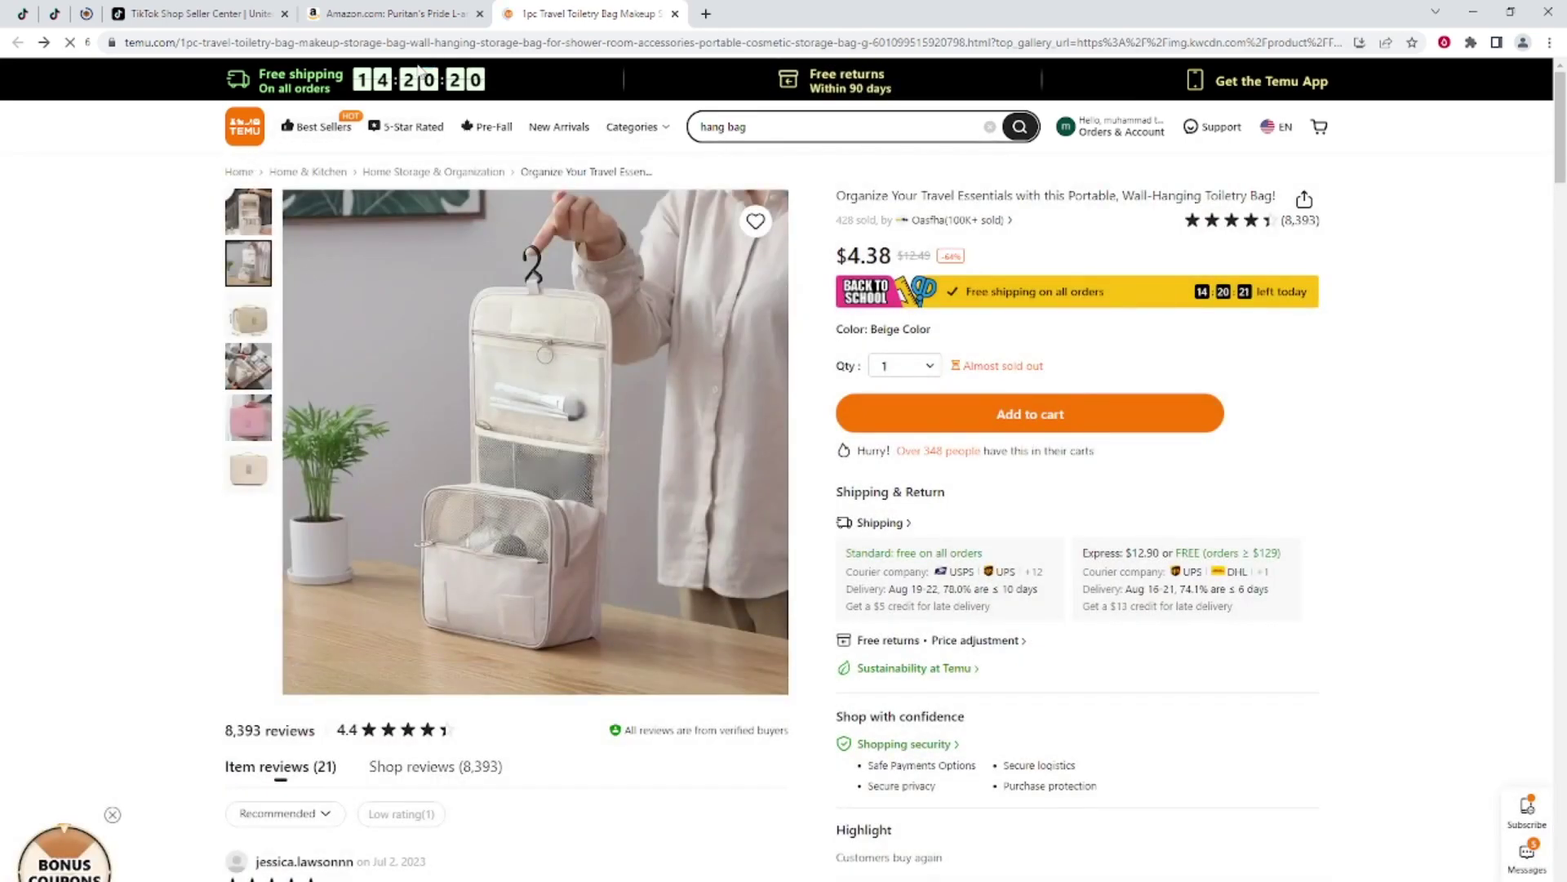
{"action": "left_click", "coordinate": [398, 14]}
{"action": "left_click", "coordinate": [114, 88]}
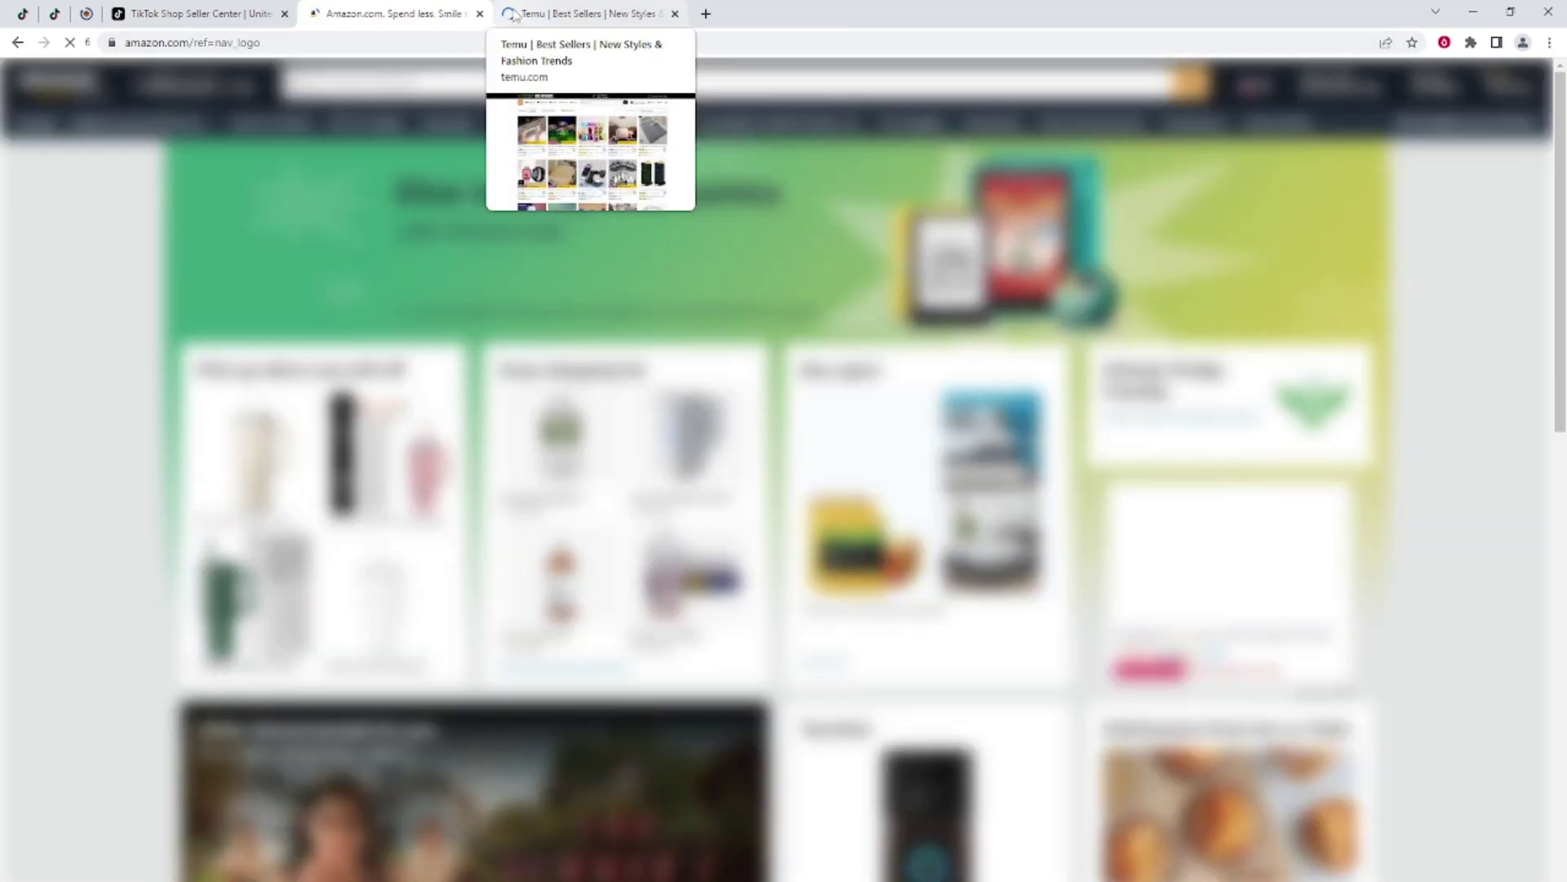
{"action": "left_click", "coordinate": [514, 17]}
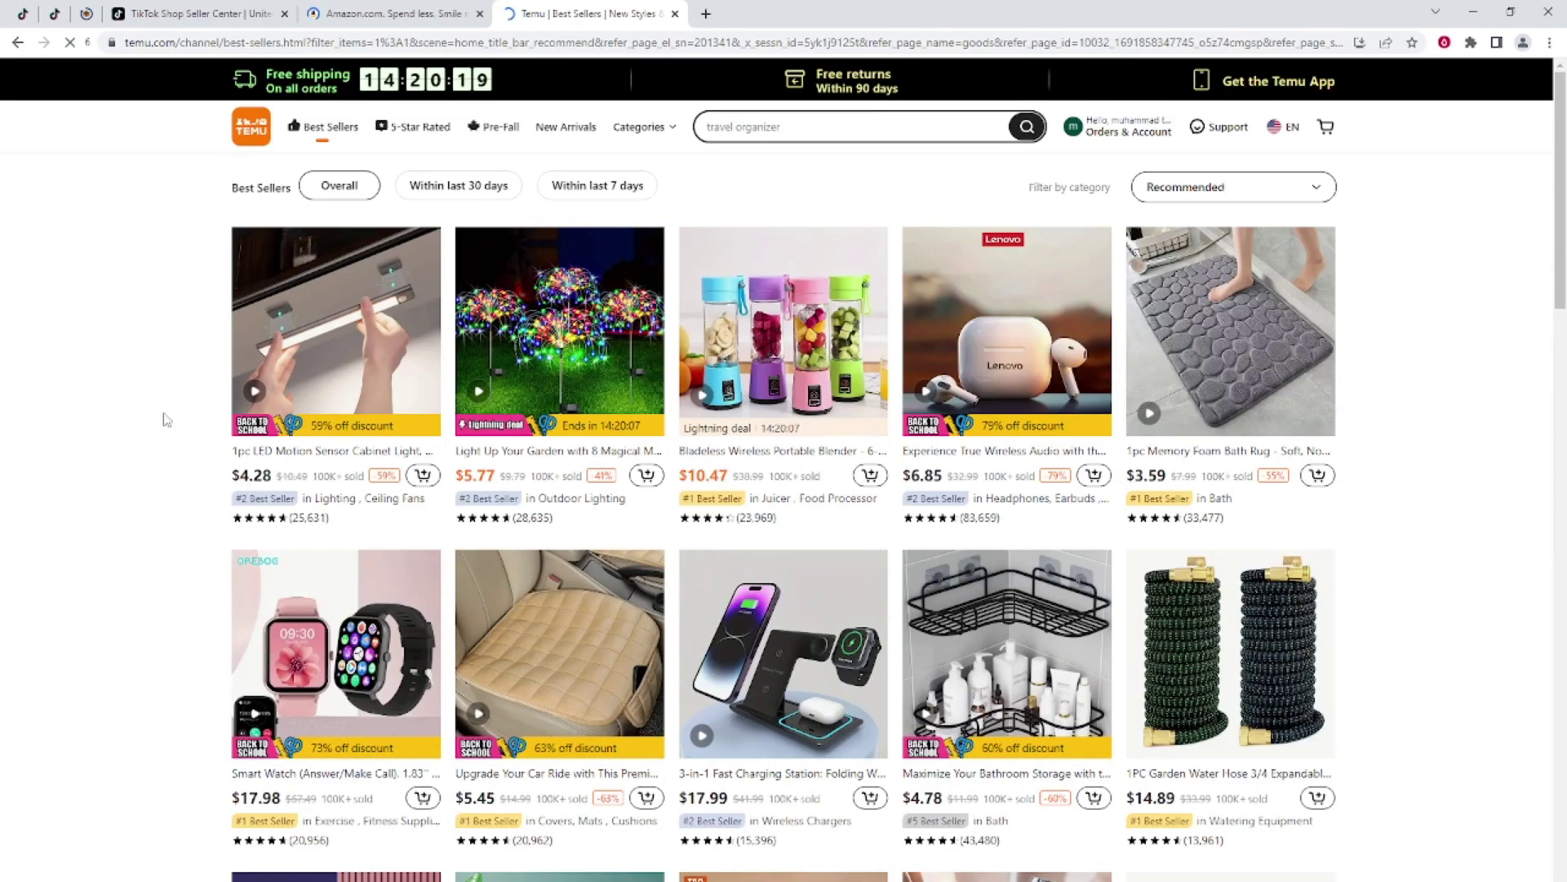
Browse the Best Sellers listings on Temu, comparing prices, discounts and units sold to find a product to resell.
{"action": "left_click_drag", "start_coordinate": [214, 192], "coordinate": [267, 193]}
{"action": "left_click", "coordinate": [134, 262]}
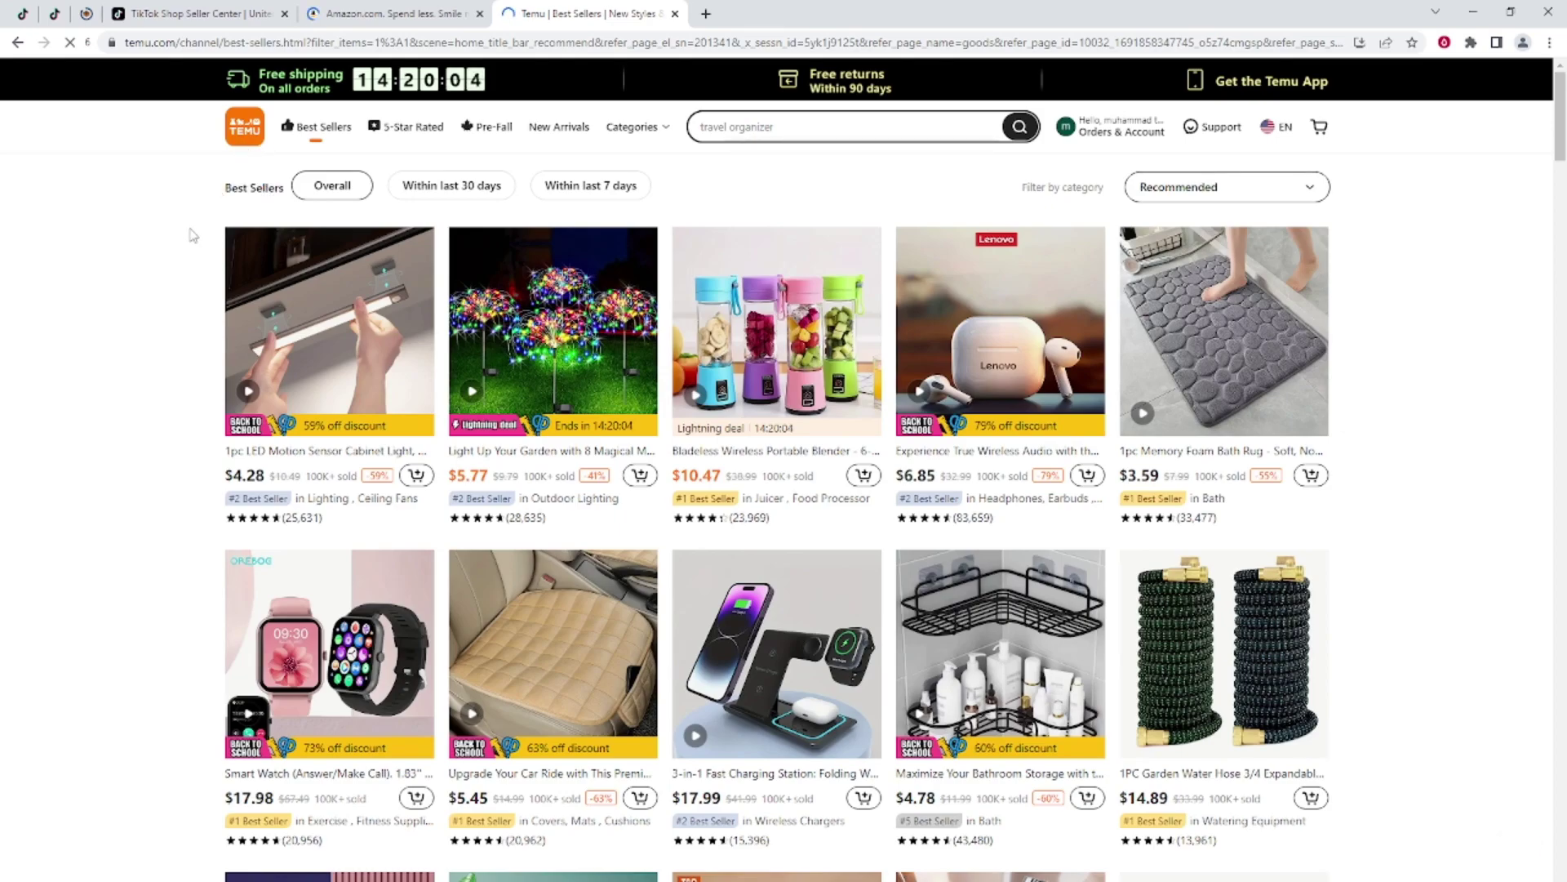
{"action": "scroll", "coordinate": [115, 269], "scroll_direction": "down", "scroll_amount": 9}
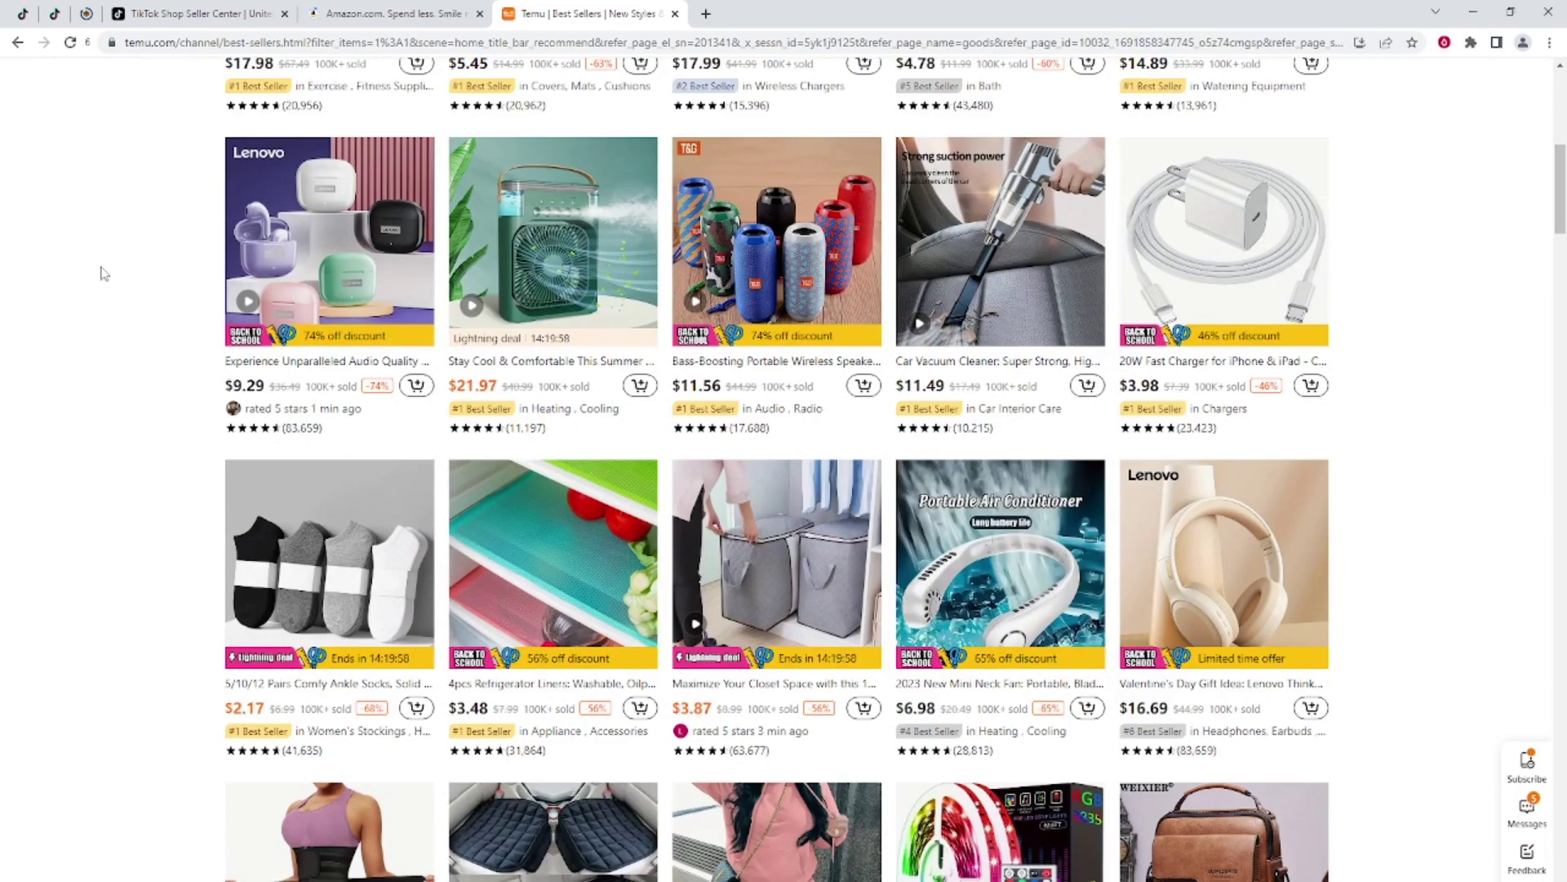
{"action": "scroll", "coordinate": [104, 273], "scroll_direction": "down", "scroll_amount": 6}
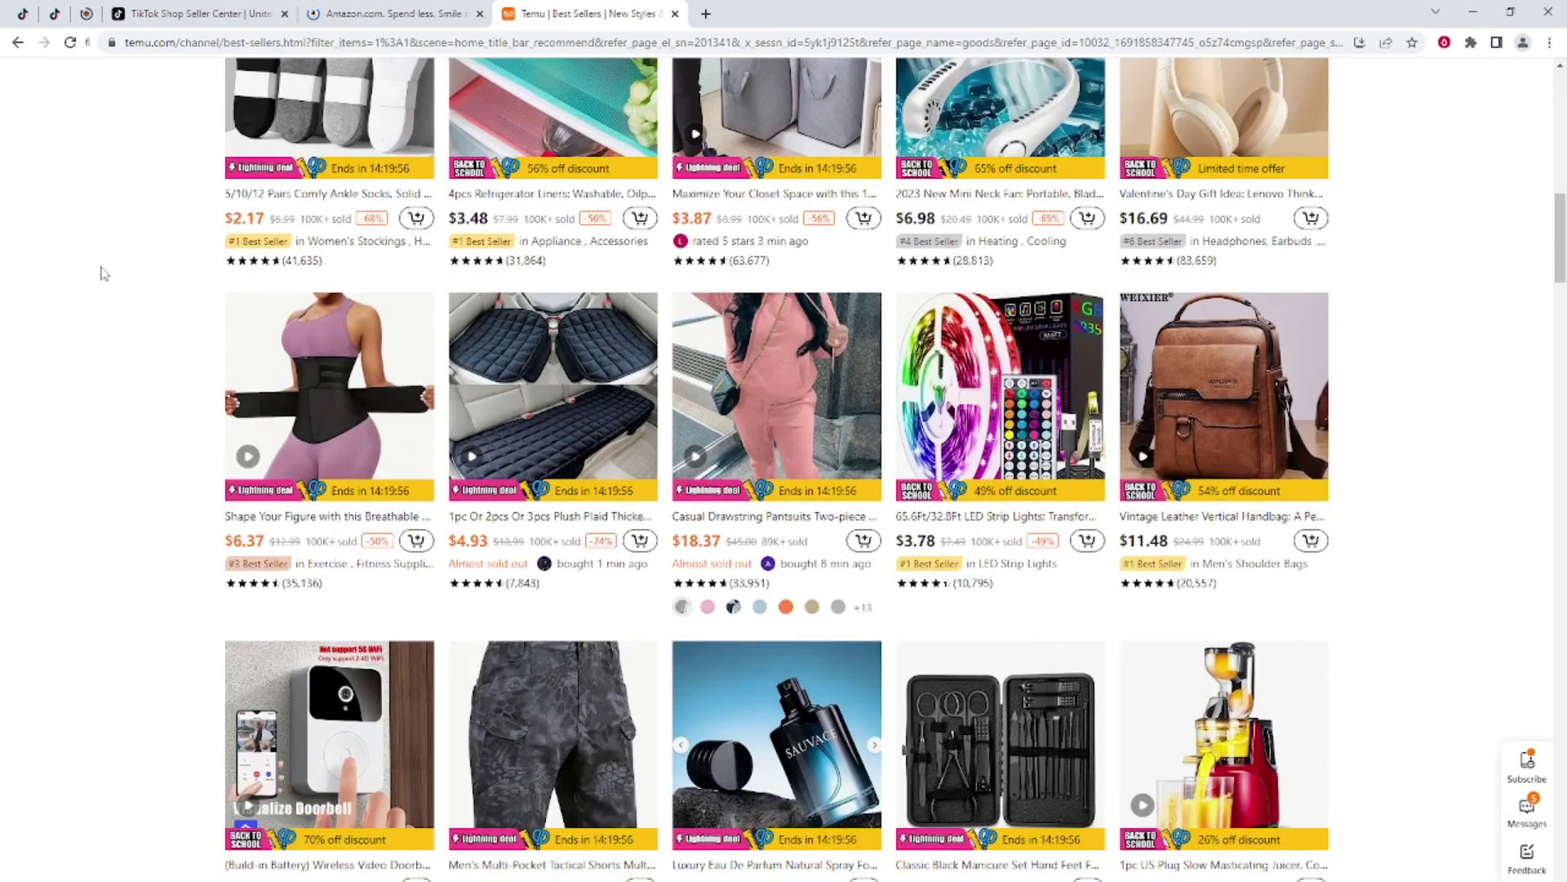
{"action": "scroll", "coordinate": [104, 274], "scroll_direction": "down", "scroll_amount": 4}
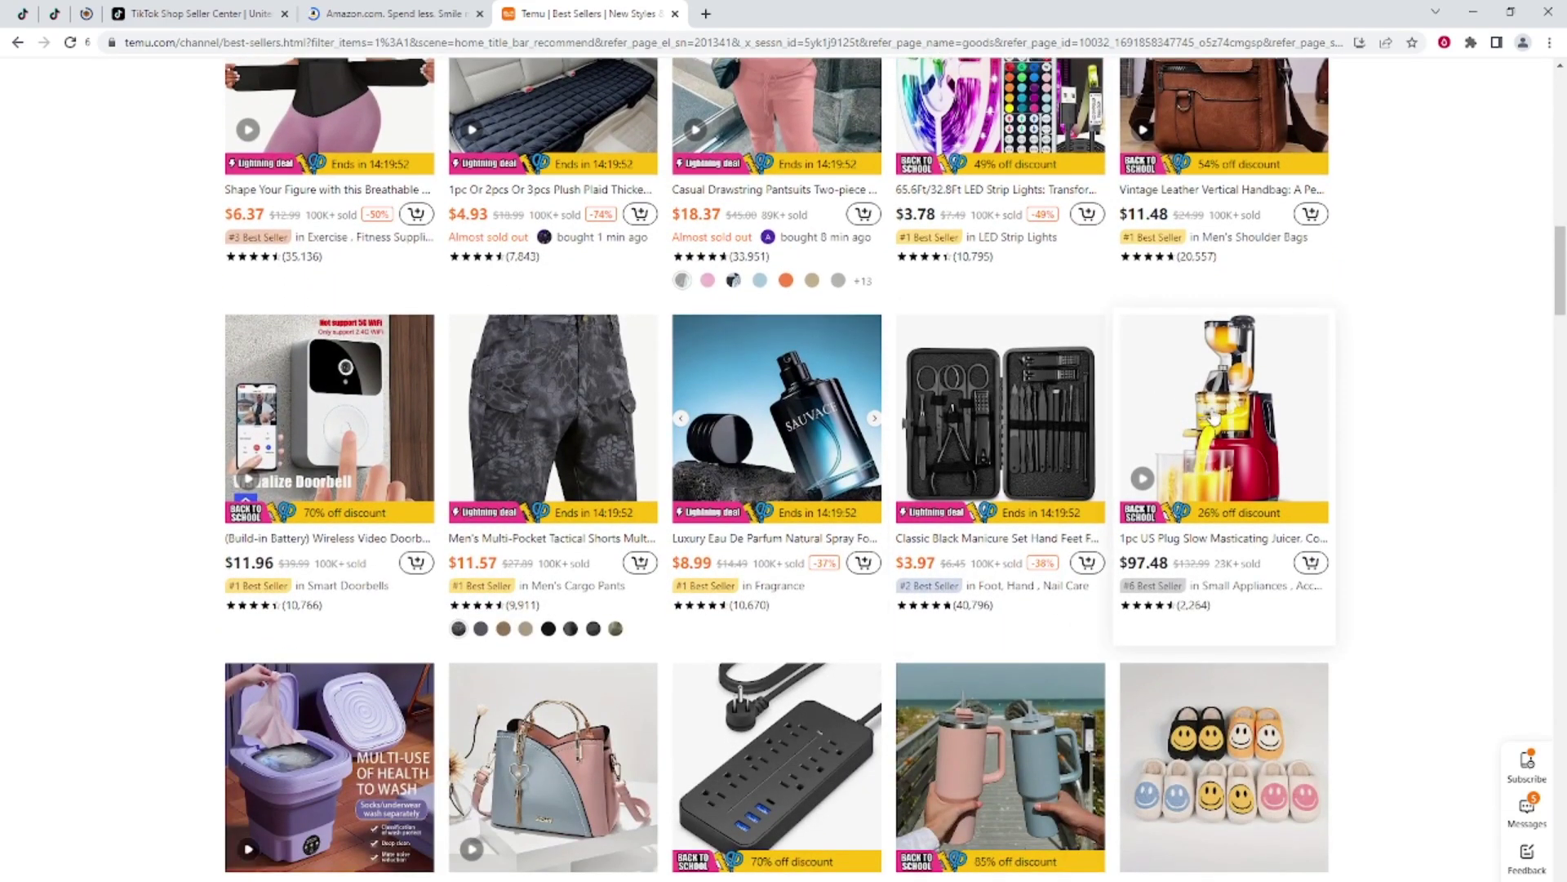
{"action": "mouse_move", "coordinate": [1212, 431]}
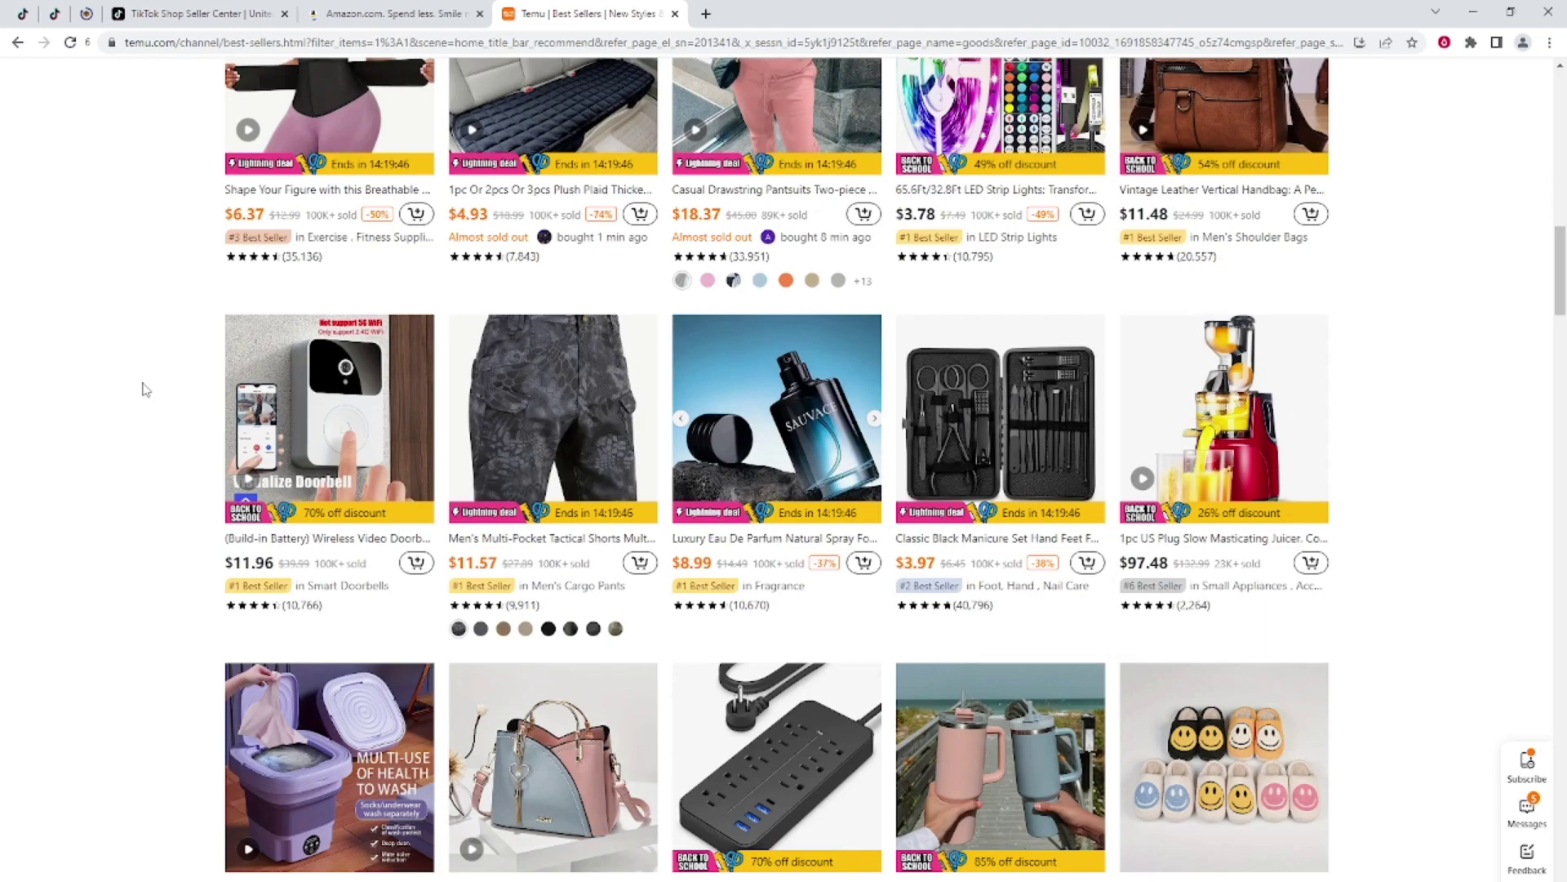
{"action": "scroll", "coordinate": [172, 380], "scroll_direction": "down", "scroll_amount": 1}
{"action": "scroll", "coordinate": [171, 379], "scroll_direction": "down", "scroll_amount": 1}
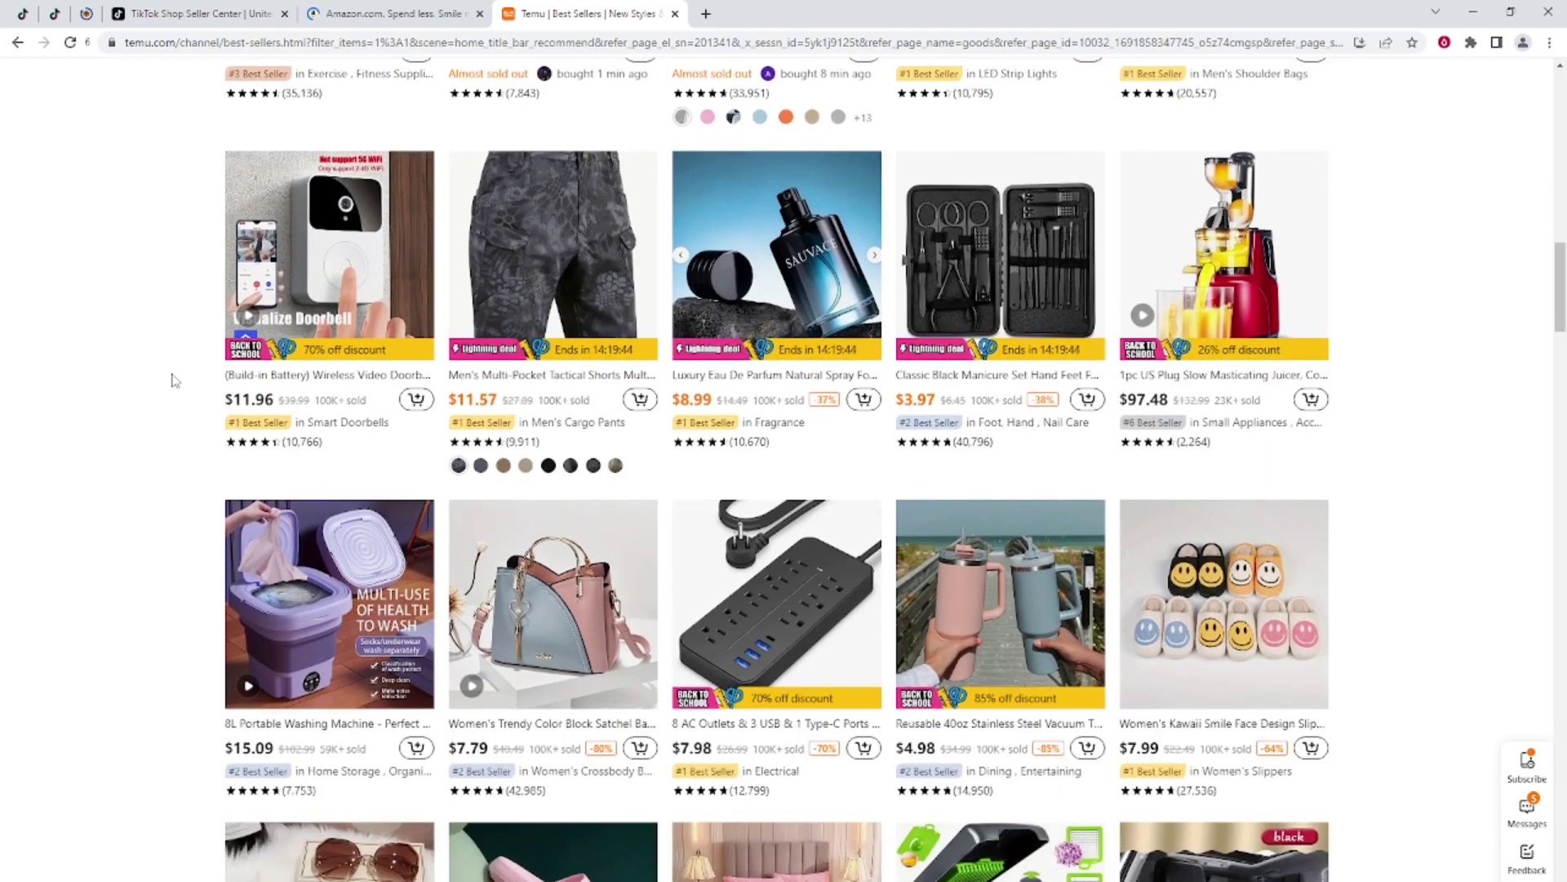
{"action": "scroll", "coordinate": [179, 386], "scroll_direction": "down", "scroll_amount": 3}
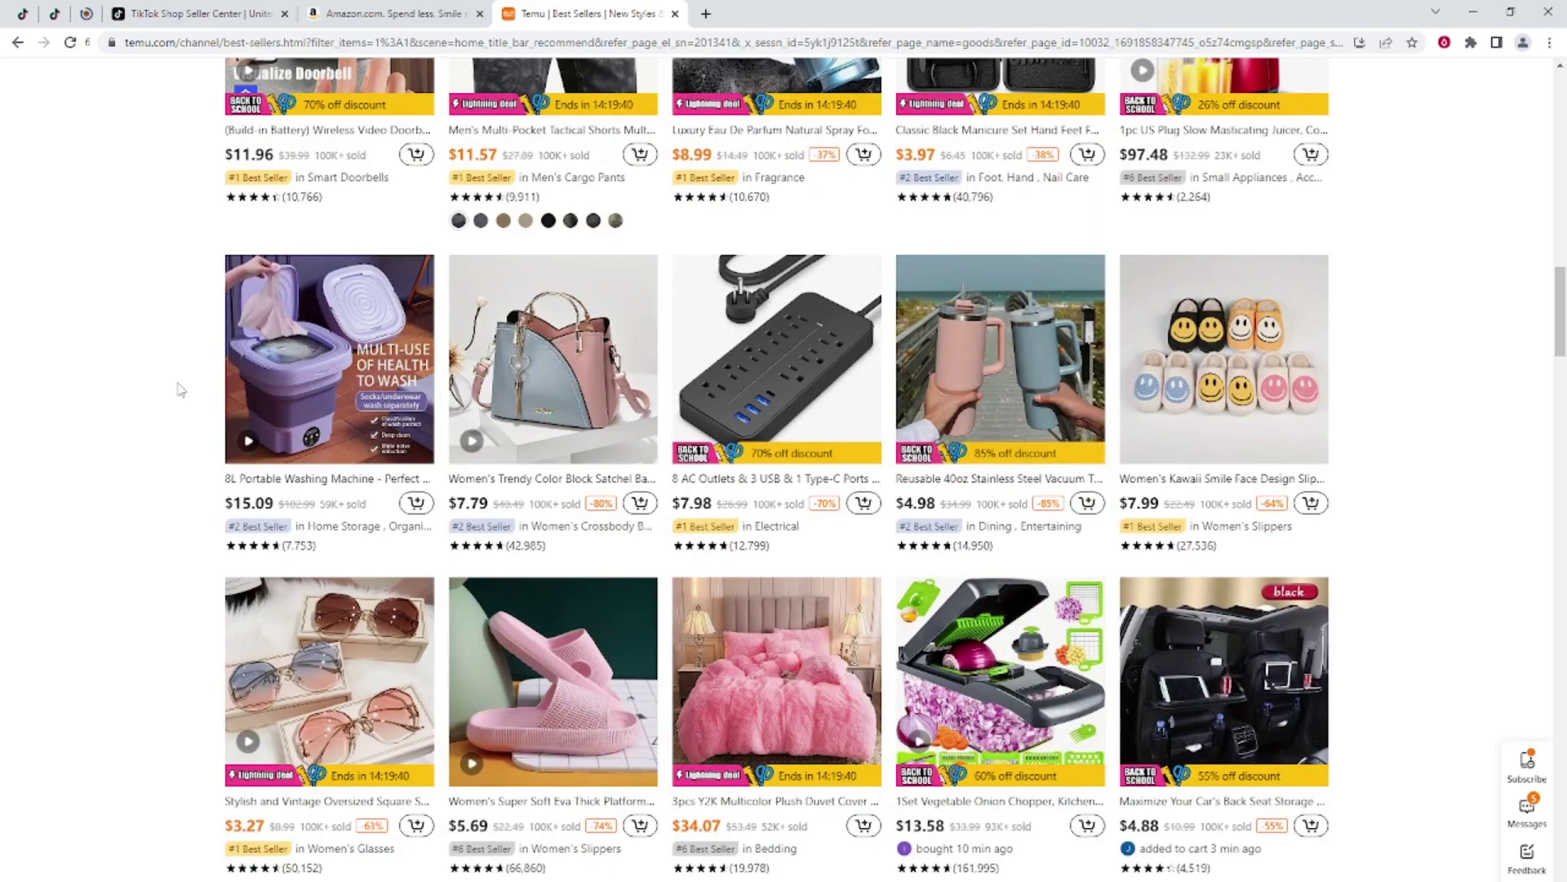
{"action": "scroll", "coordinate": [179, 389], "scroll_direction": "down", "scroll_amount": 4}
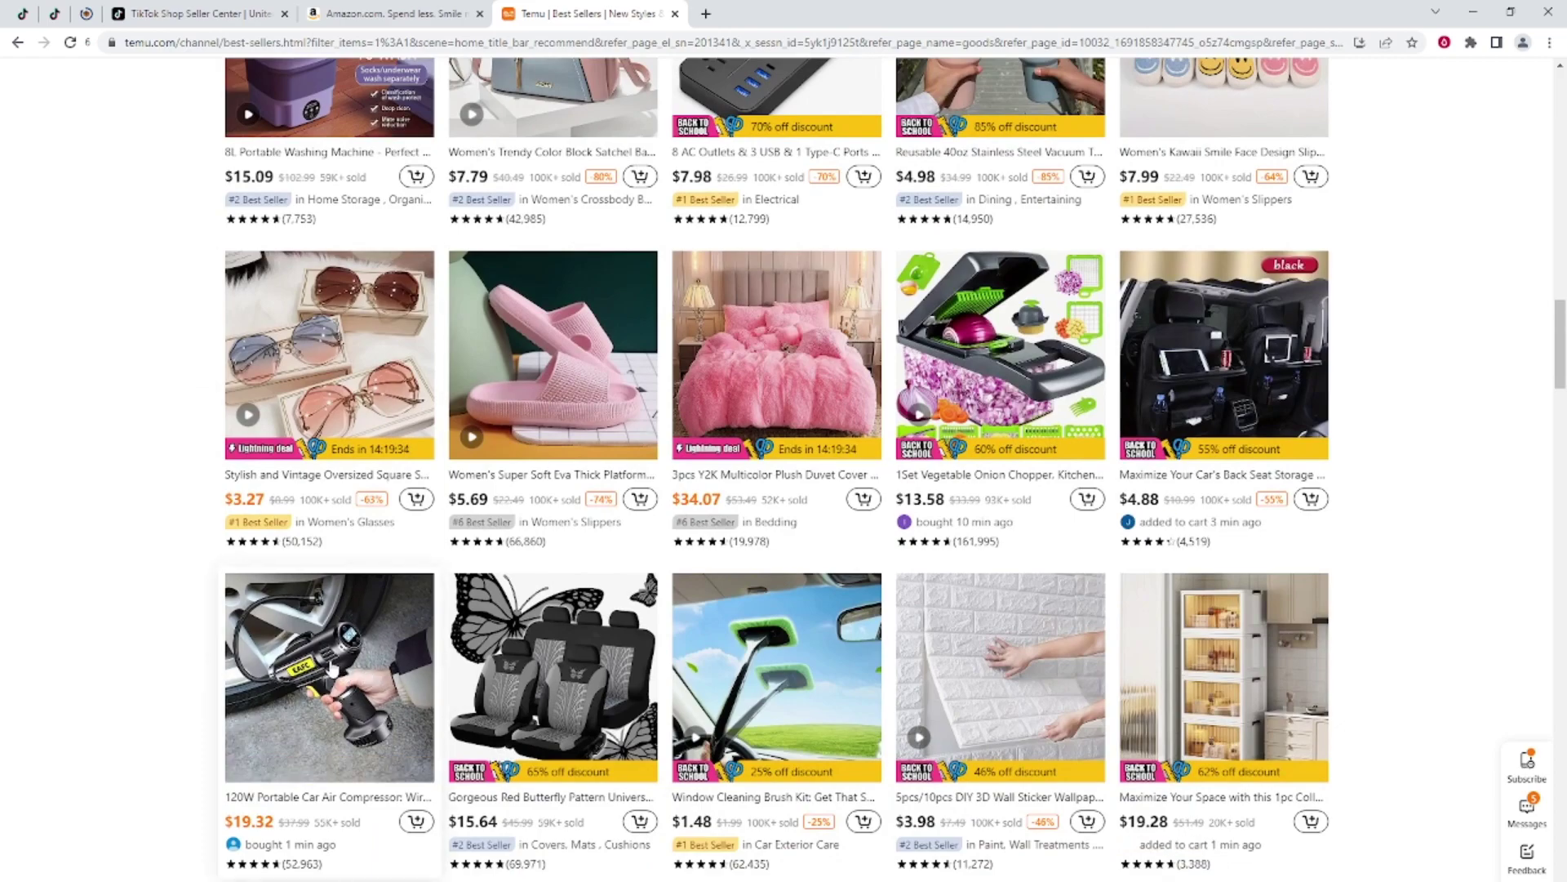
{"action": "scroll", "coordinate": [331, 668], "scroll_direction": "up", "scroll_amount": 3}
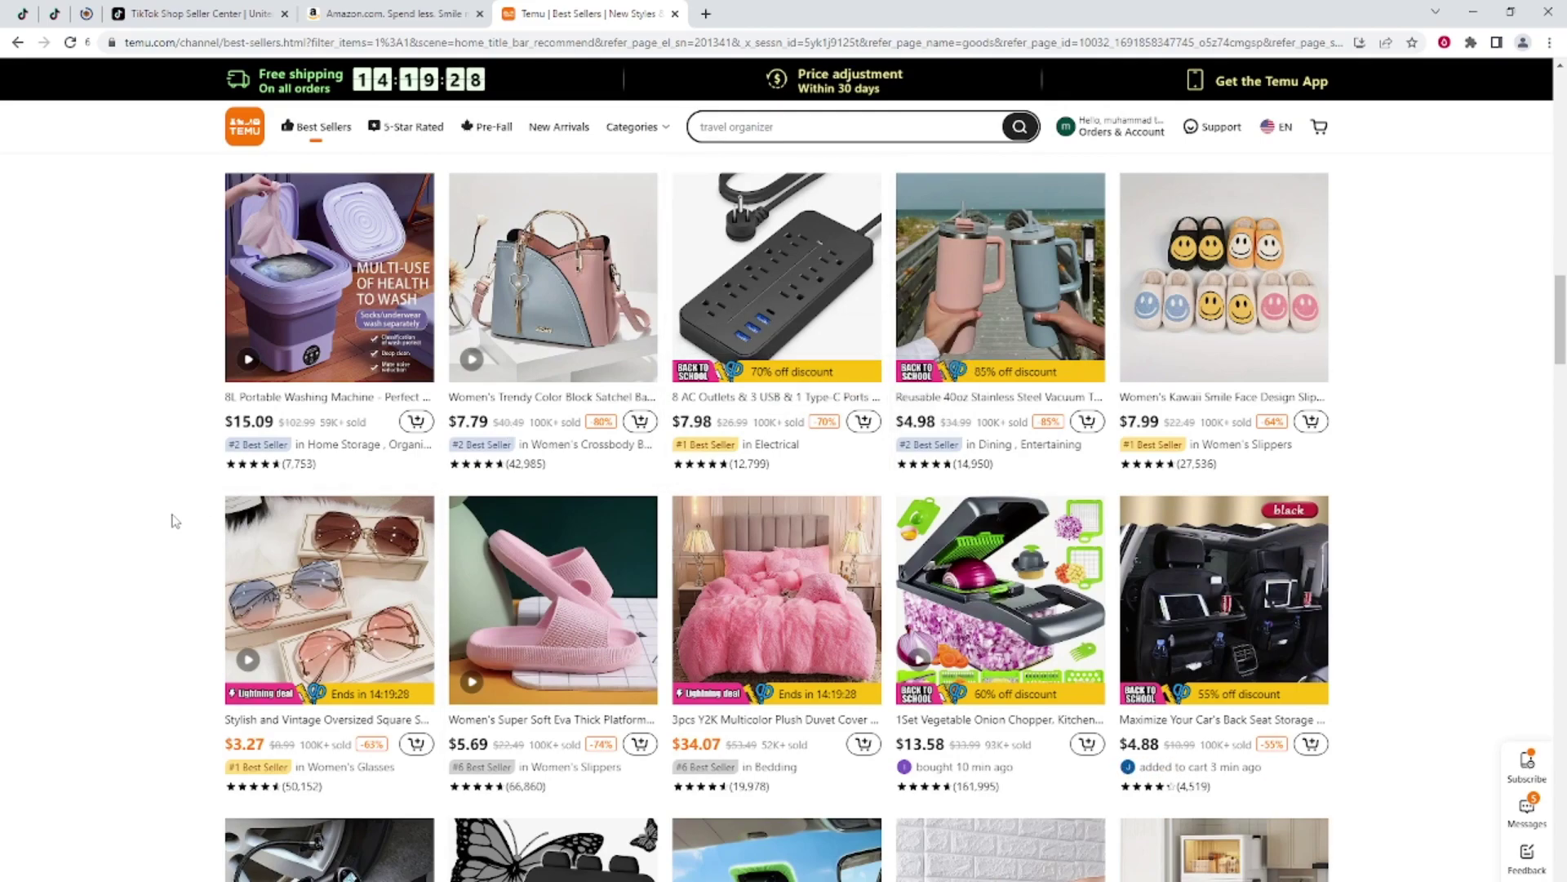
{"action": "scroll", "coordinate": [174, 522], "scroll_direction": "down", "scroll_amount": 2}
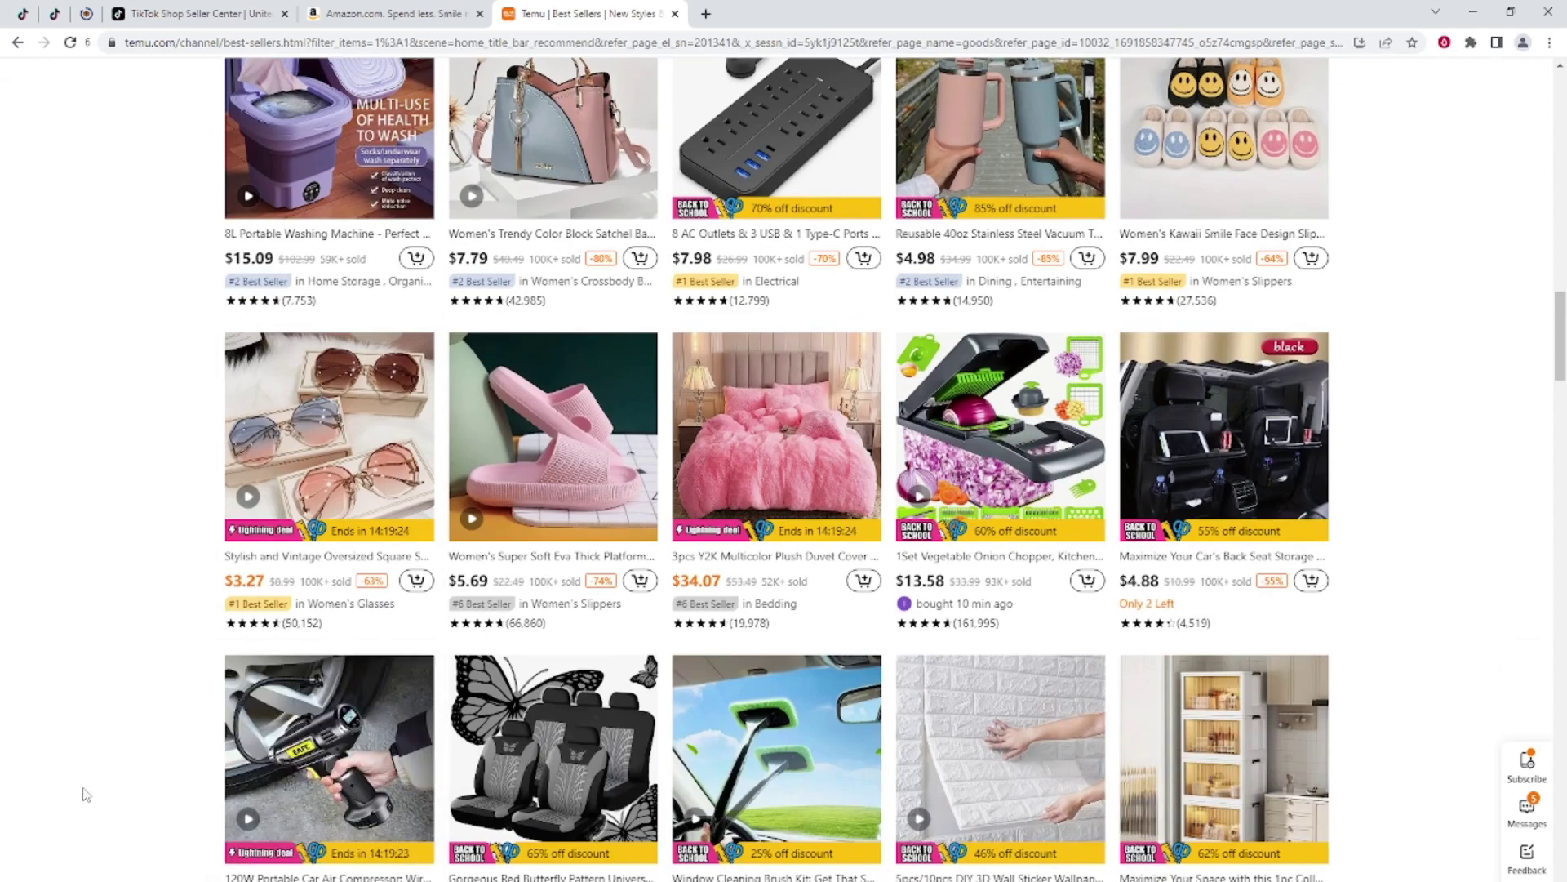
{"action": "scroll", "coordinate": [86, 794], "scroll_direction": "down", "scroll_amount": 4}
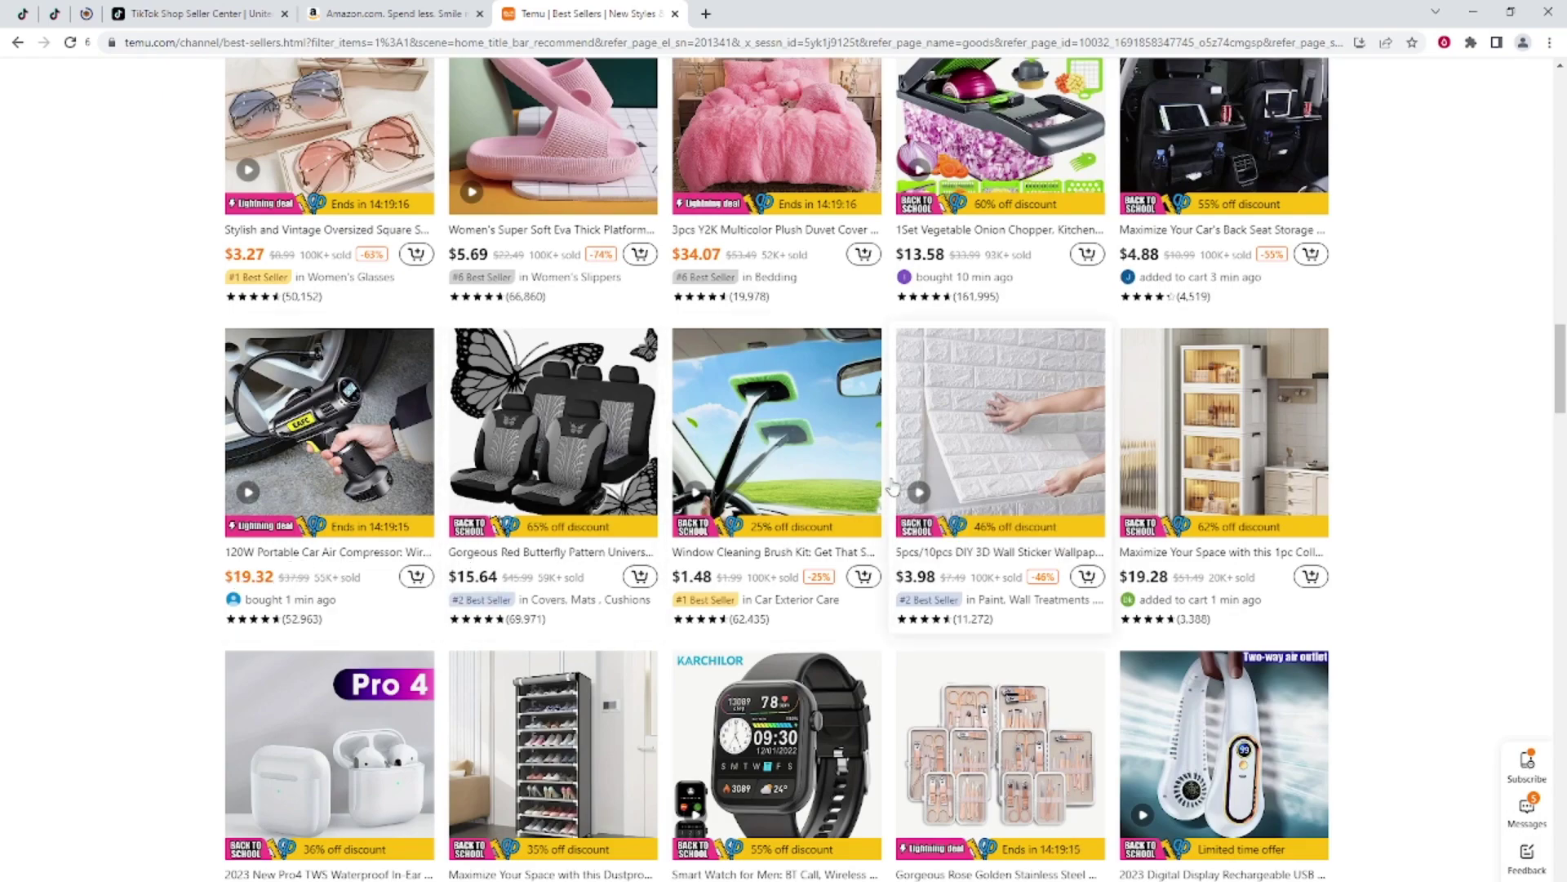
Open the Reusable 40oz Stainless Steel Vacuum Tumbler listing in place of the Best Sellers page and check its express shipping cost.
{"action": "scroll", "coordinate": [867, 553], "scroll_direction": "up", "scroll_amount": 8}
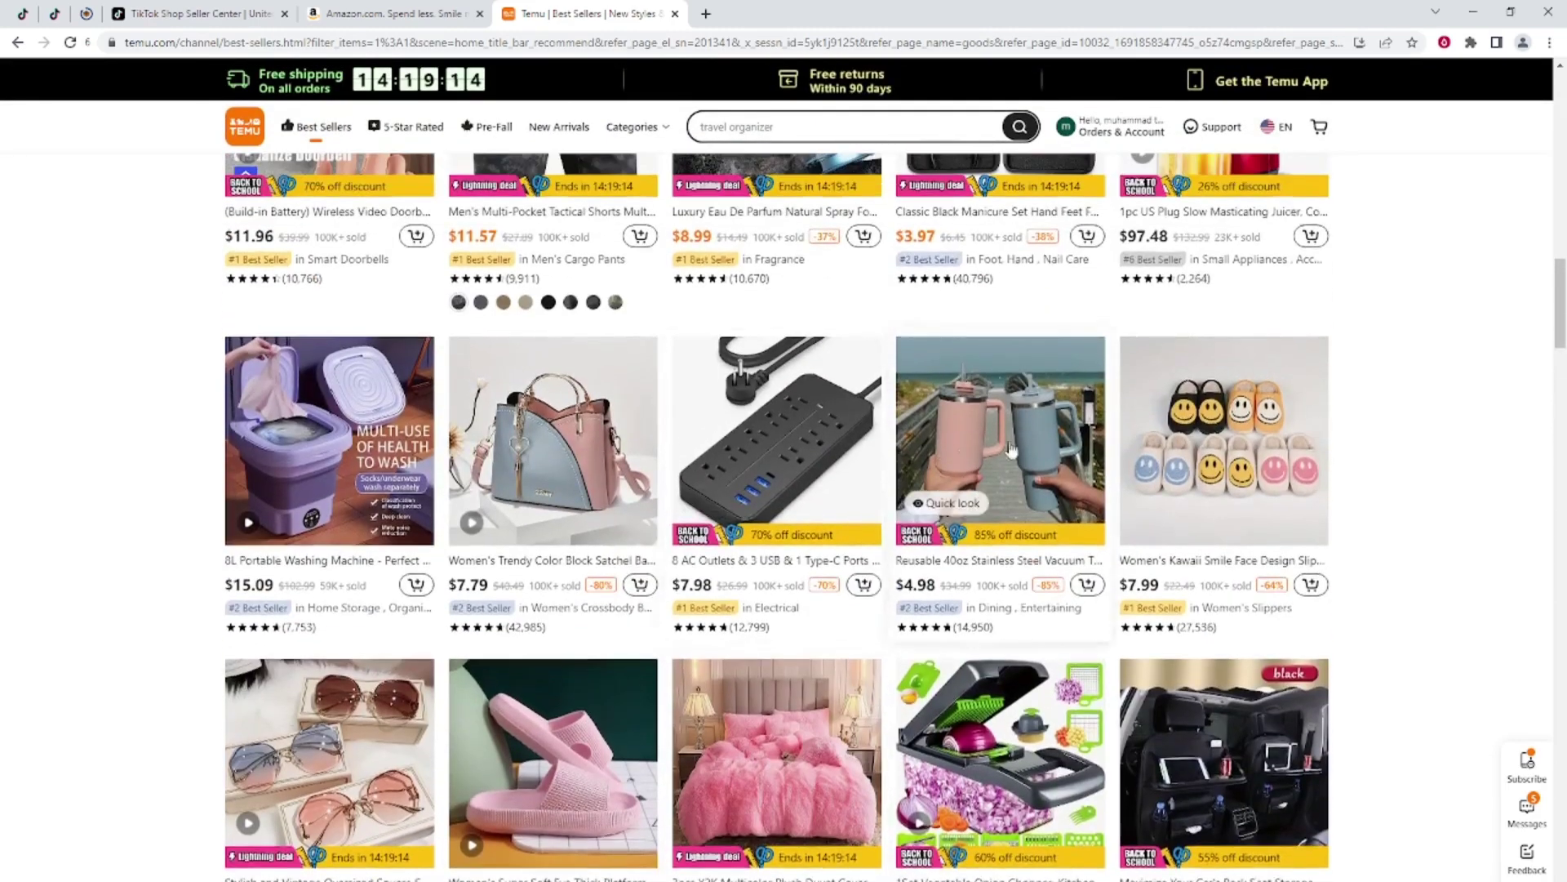
{"action": "left_click", "coordinate": [1002, 430]}
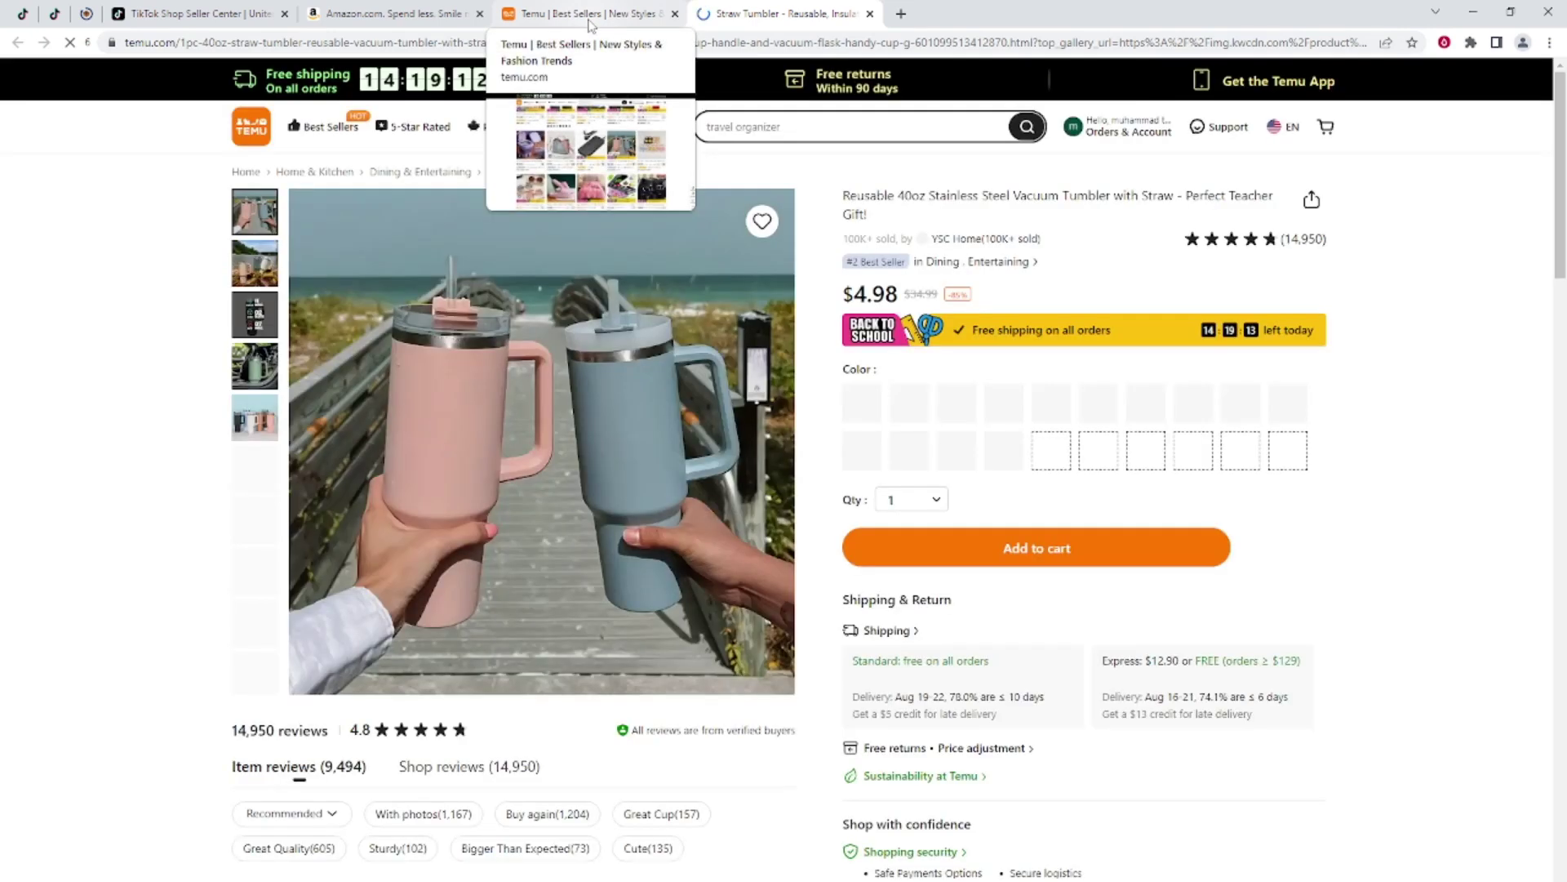
{"action": "middle_click", "coordinate": [590, 23]}
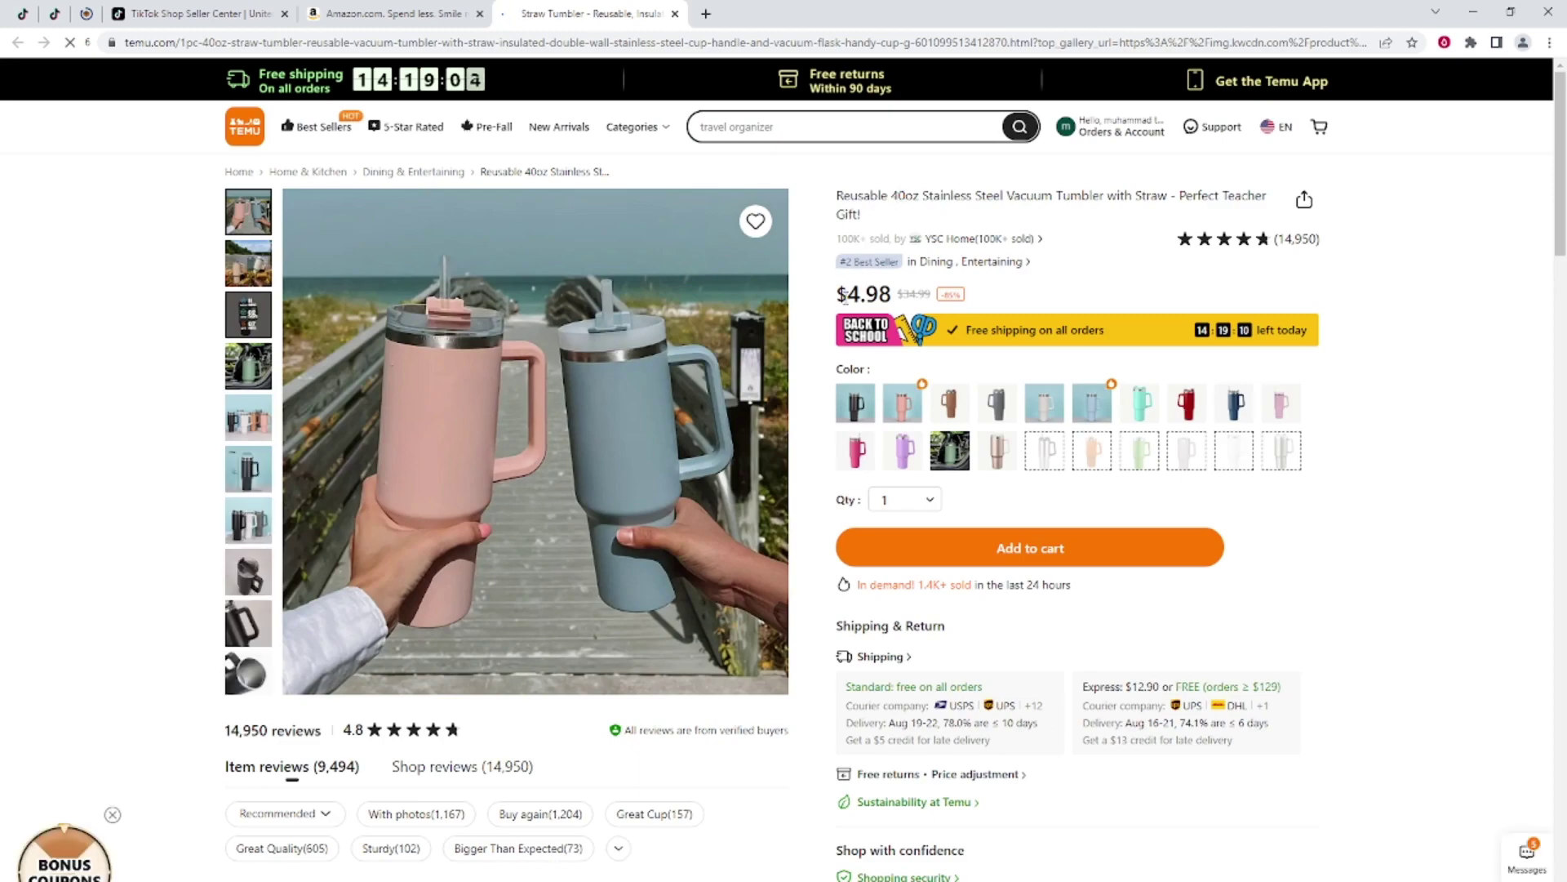
{"action": "double_click", "coordinate": [1135, 693]}
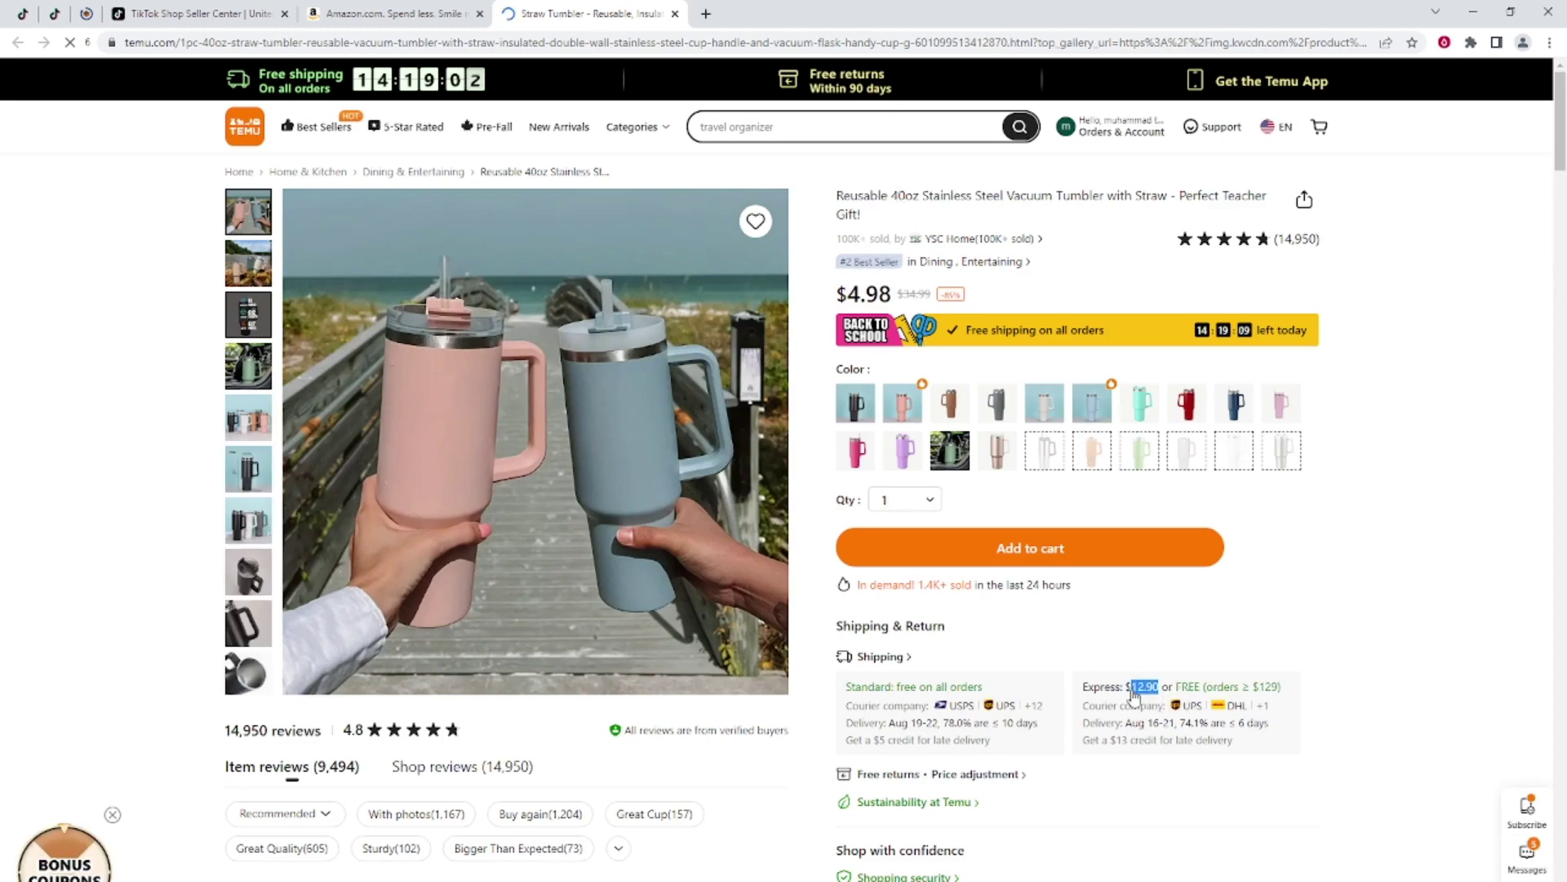
{"action": "left_click", "coordinate": [1134, 692]}
{"action": "left_click", "coordinate": [989, 263]}
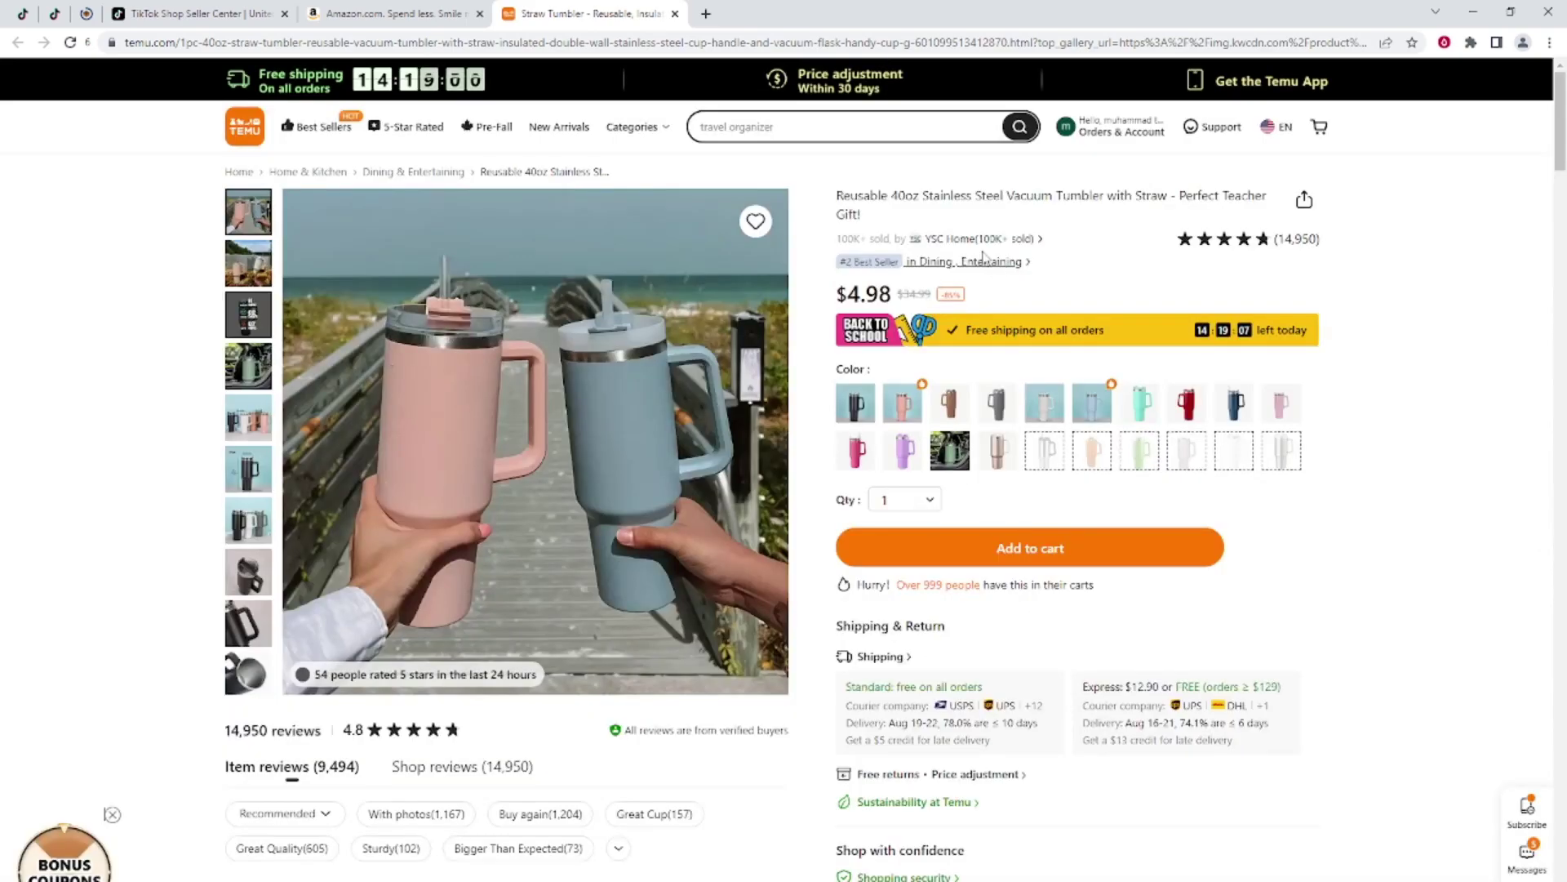
Copy "40oz Stainless Steel Vacuum Tumbler with Straw" from the Temu product title.
{"action": "left_click_drag", "start_coordinate": [890, 196], "coordinate": [1168, 197]}
{"action": "key", "text": "super"}
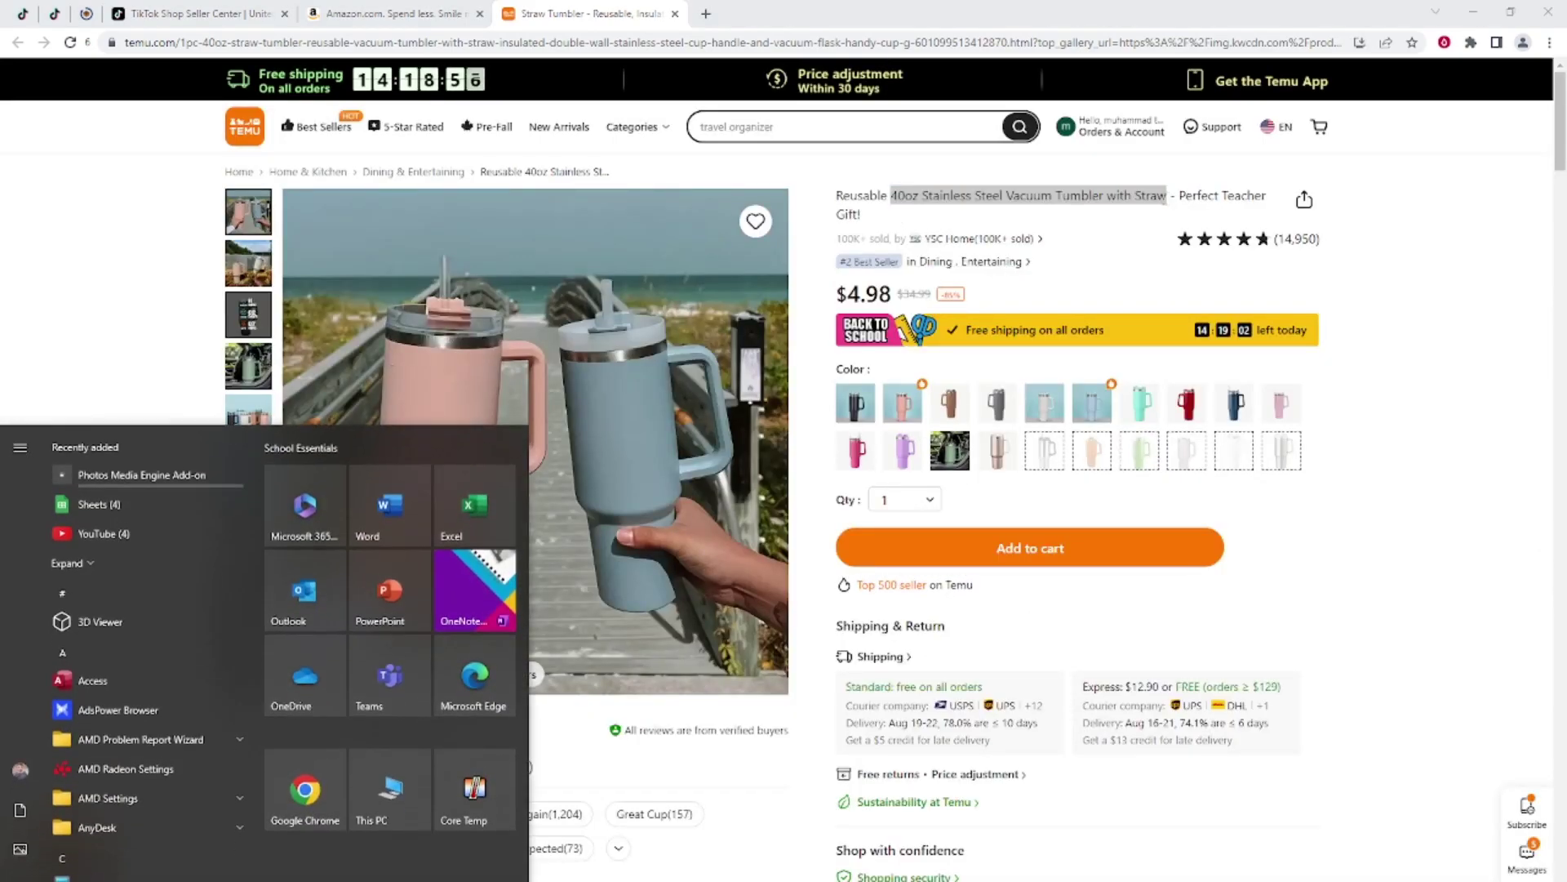
{"action": "left_click", "coordinate": [1173, 196]}
{"action": "mouse_move", "coordinate": [1173, 196]}
{"action": "left_mouse_down"}
{"action": "mouse_move", "coordinate": [893, 197]}
{"action": "mouse_move", "coordinate": [1167, 197]}
{"action": "left_mouse_up"}
{"action": "key", "text": "ctrl+c"}
{"action": "double_click", "coordinate": [903, 196]}
Switch to Amazon and search for "40oz Stainless Steel Vacuum Tumbler with Straw" using the copied title.
{"action": "left_click", "coordinate": [395, 25]}
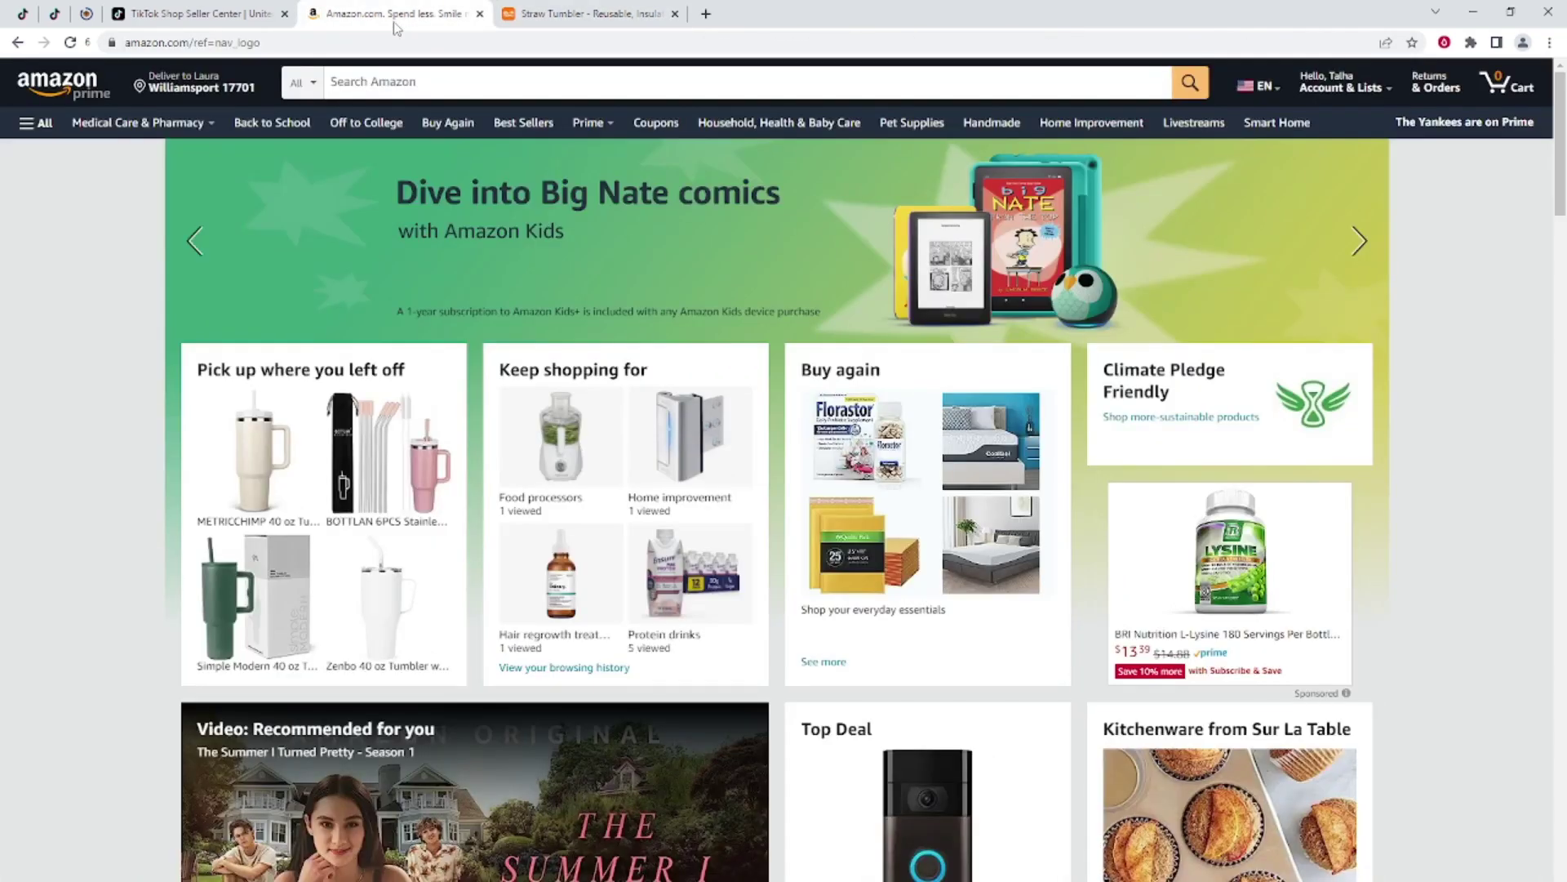
{"action": "left_click", "coordinate": [526, 78]}
{"action": "key", "text": "ctrl+v"}
{"action": "left_click", "coordinate": [1191, 82]}
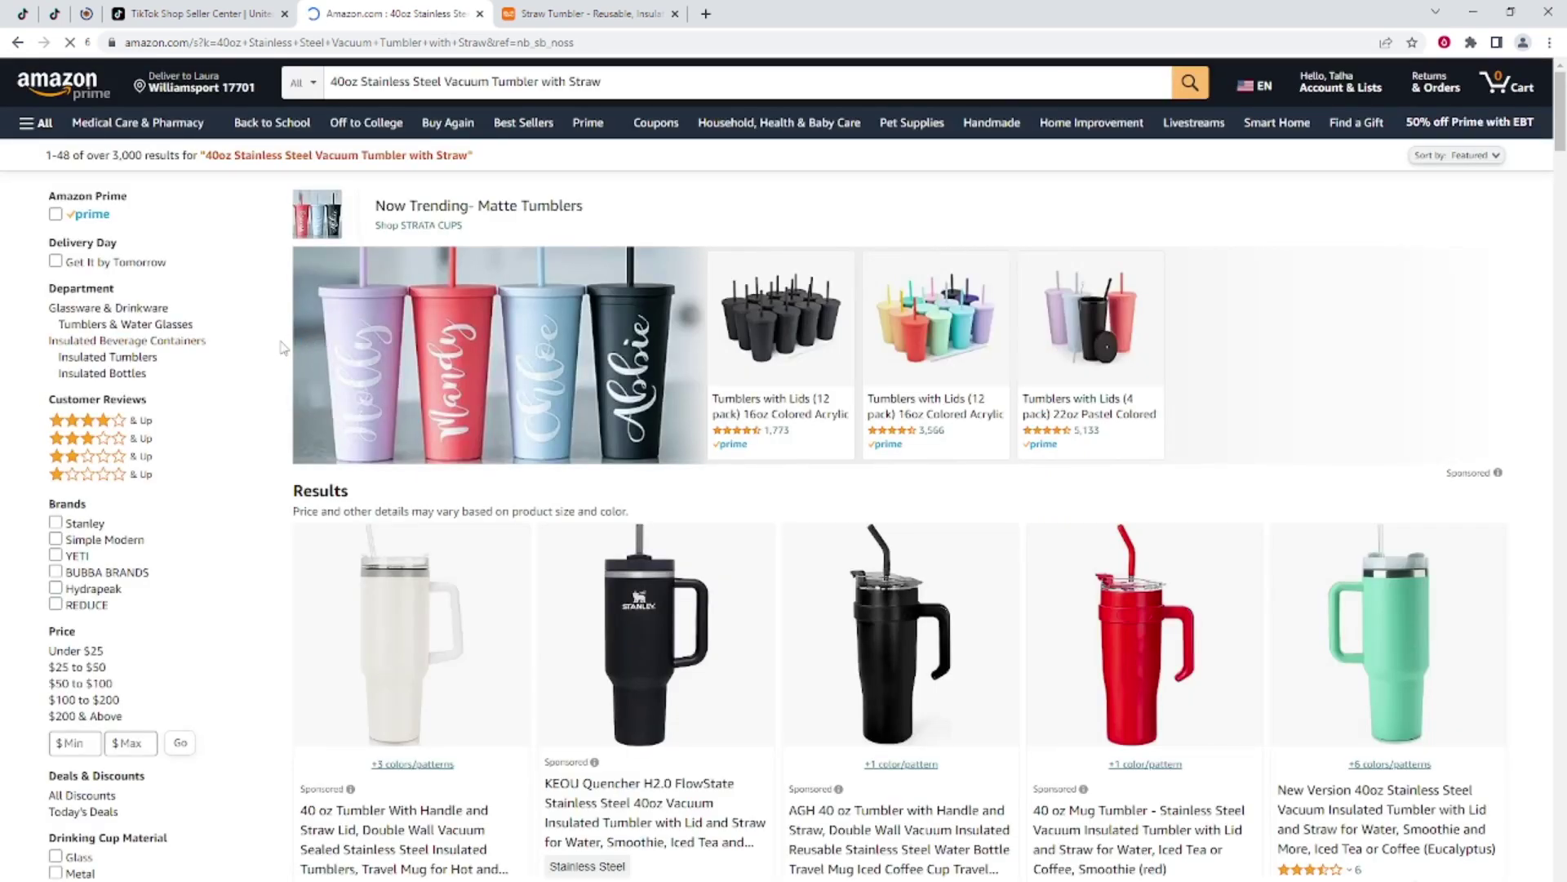
Find the Maars Charger 40oz Insulated Travel Mug Tumbler in the Amazon results and open its listing in a new tab.
{"action": "scroll", "coordinate": [257, 342], "scroll_direction": "down", "scroll_amount": 2}
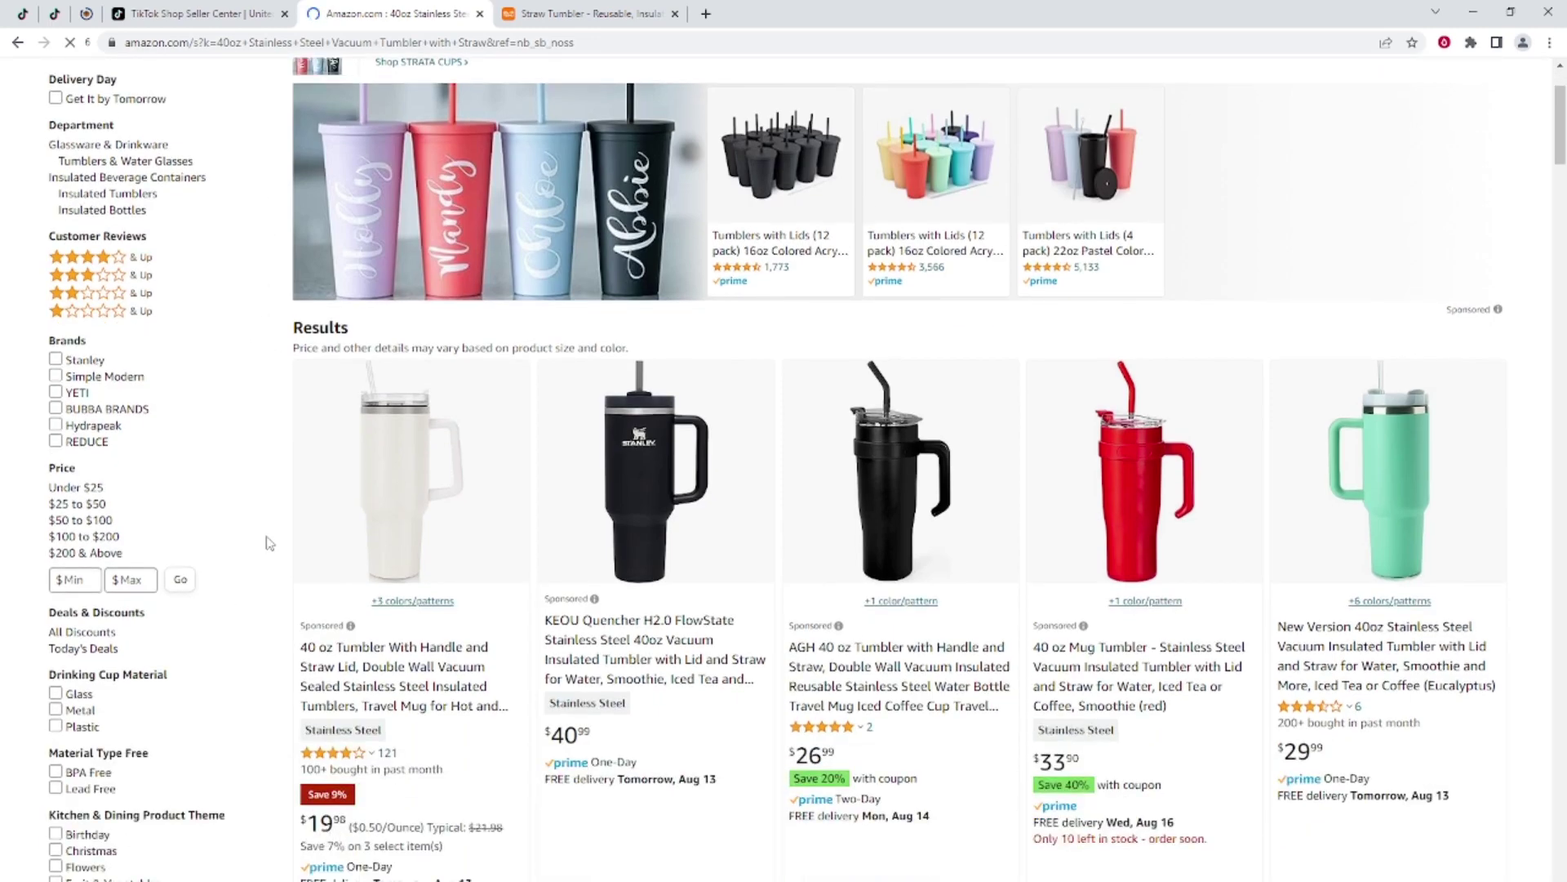
{"action": "scroll", "coordinate": [266, 543], "scroll_direction": "down", "scroll_amount": 4}
{"action": "scroll", "coordinate": [271, 549], "scroll_direction": "down", "scroll_amount": 4}
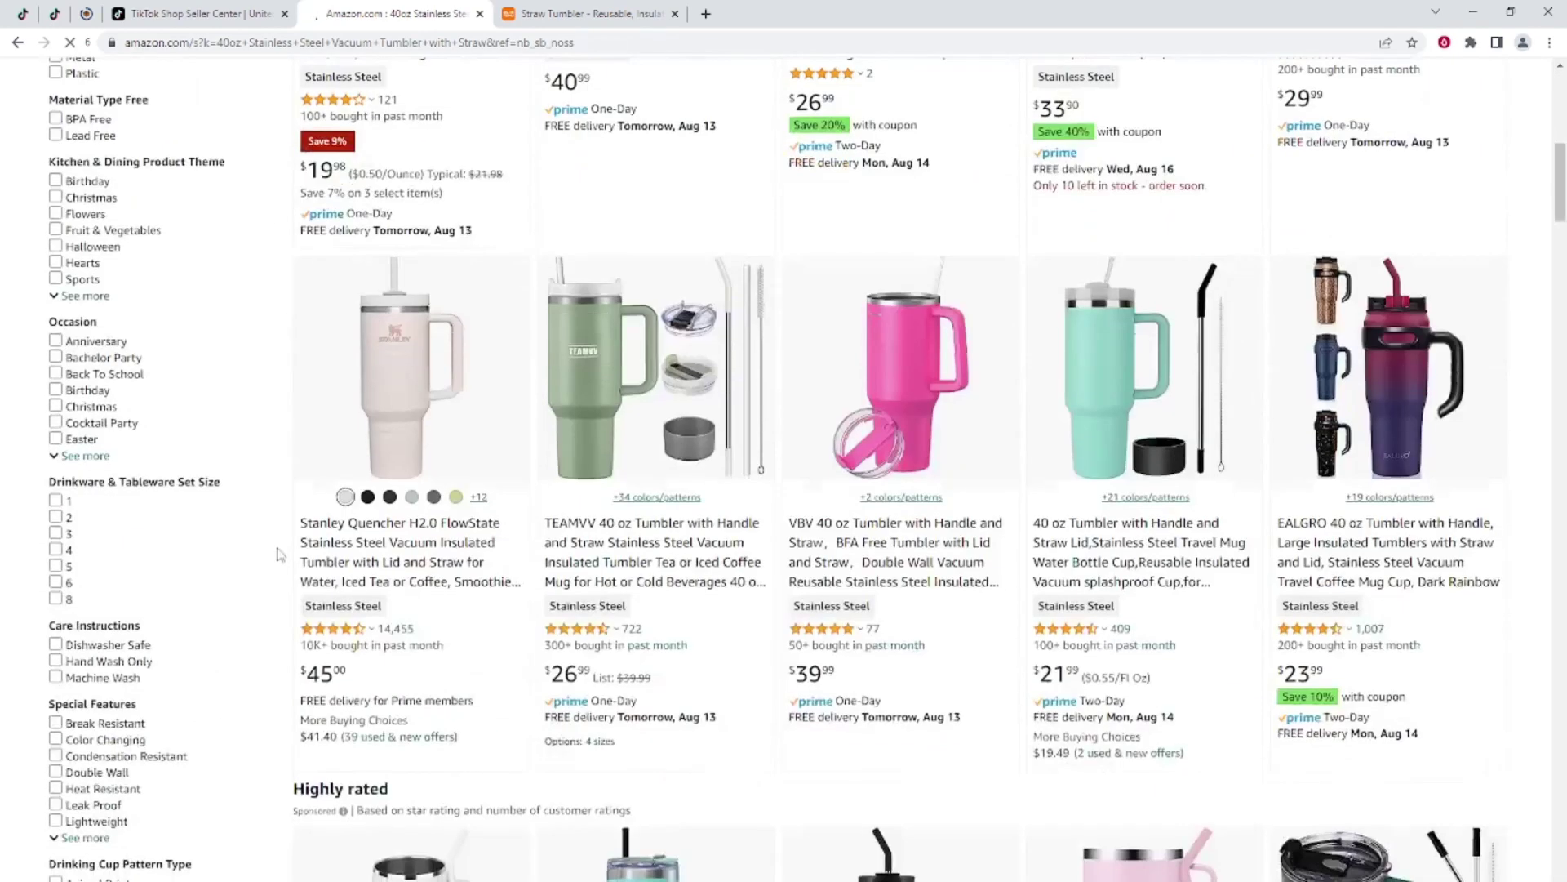
{"action": "scroll", "coordinate": [272, 512], "scroll_direction": "down", "scroll_amount": 9}
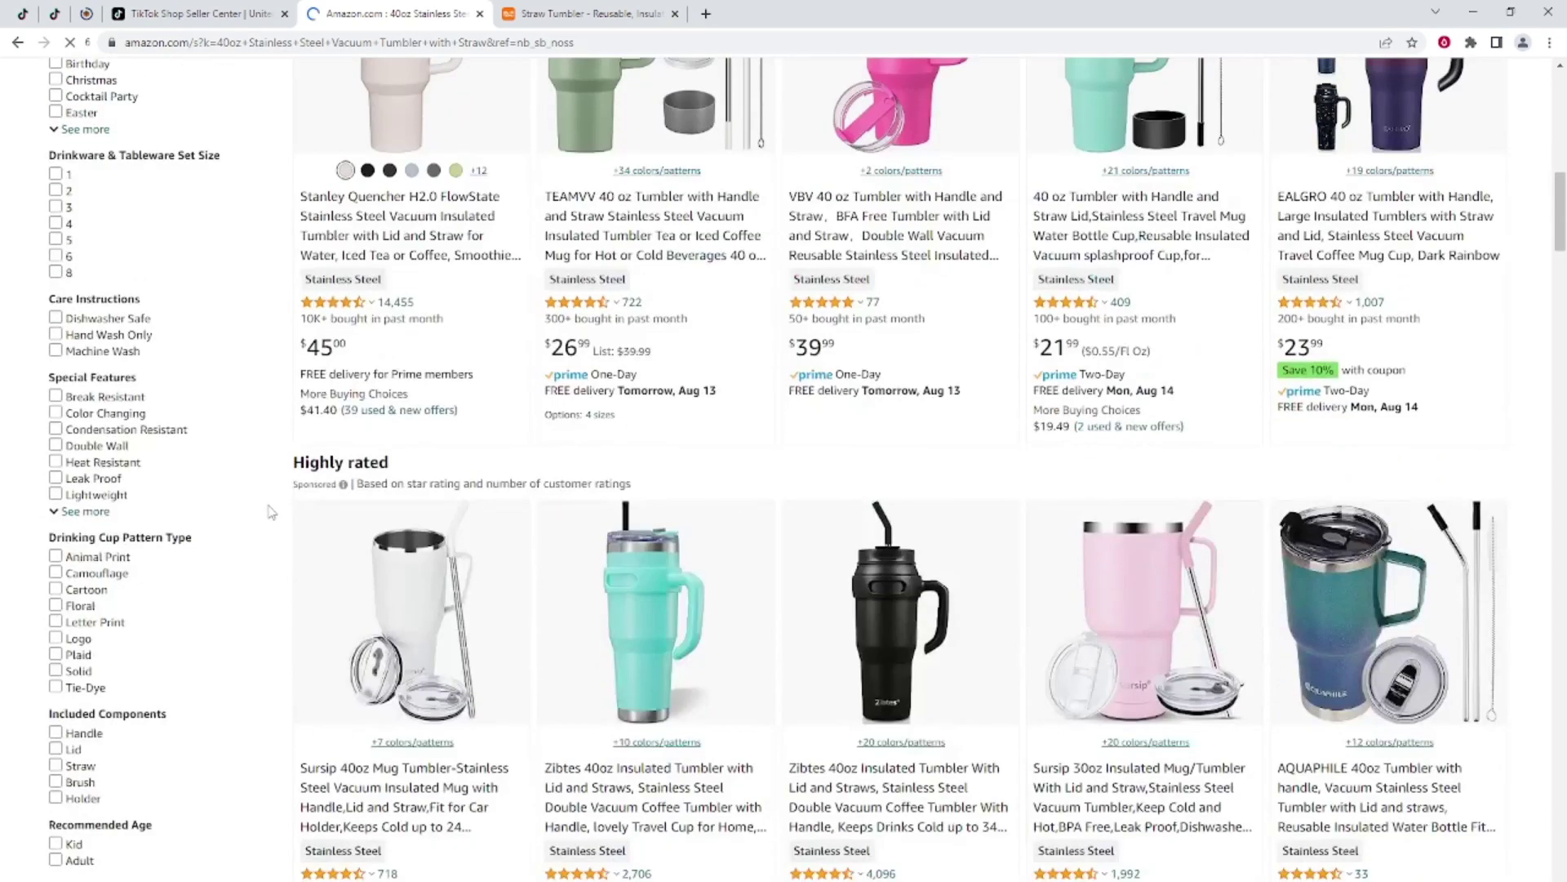
{"action": "scroll", "coordinate": [272, 511], "scroll_direction": "down", "scroll_amount": 4}
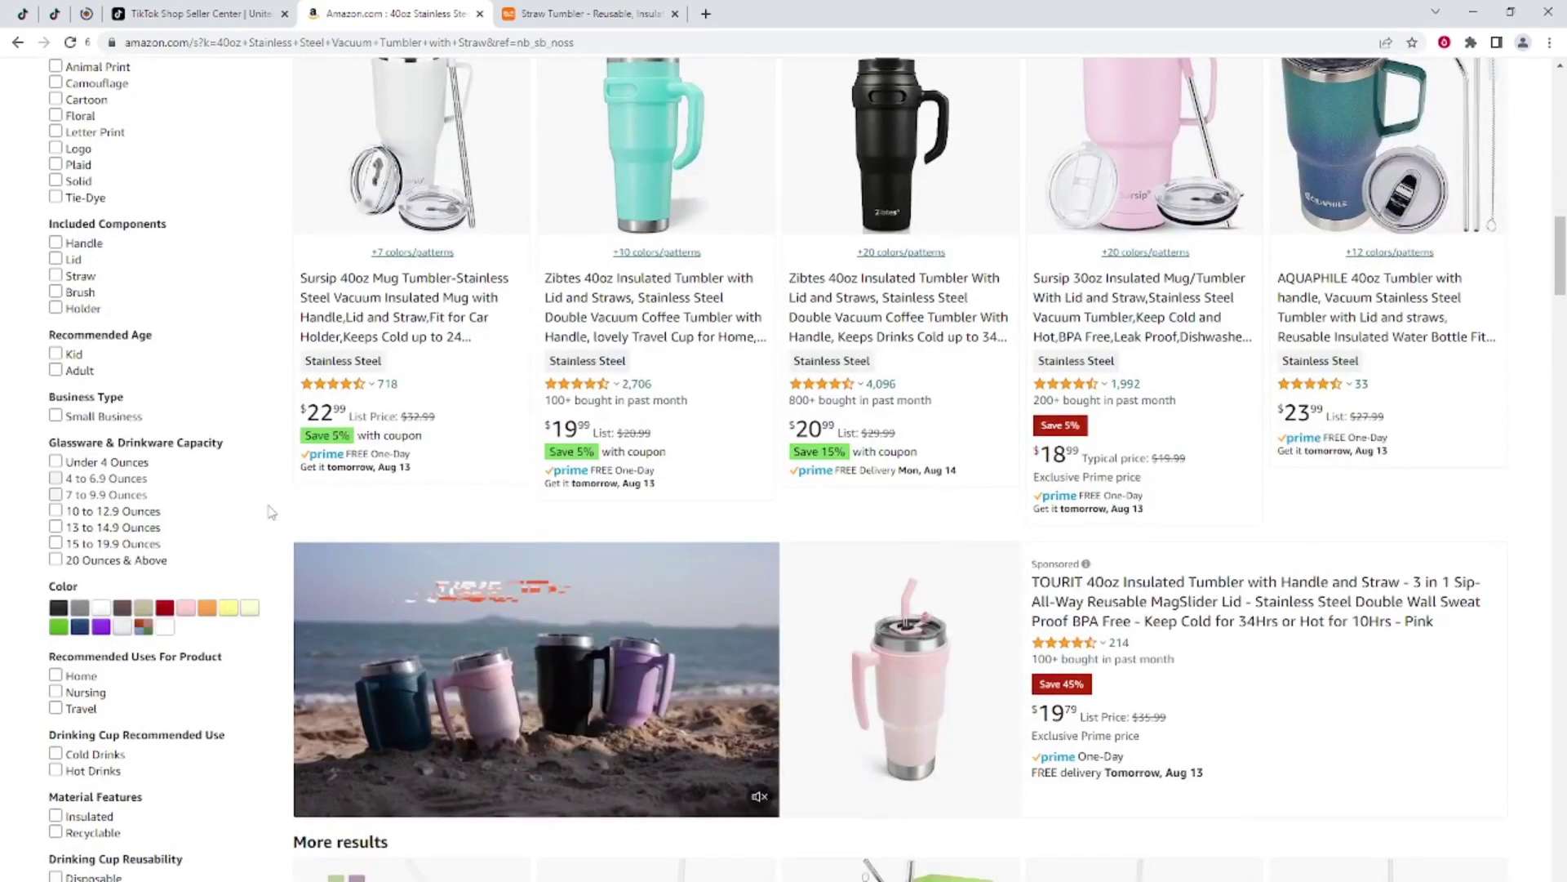
{"action": "scroll", "coordinate": [272, 512], "scroll_direction": "down", "scroll_amount": 6}
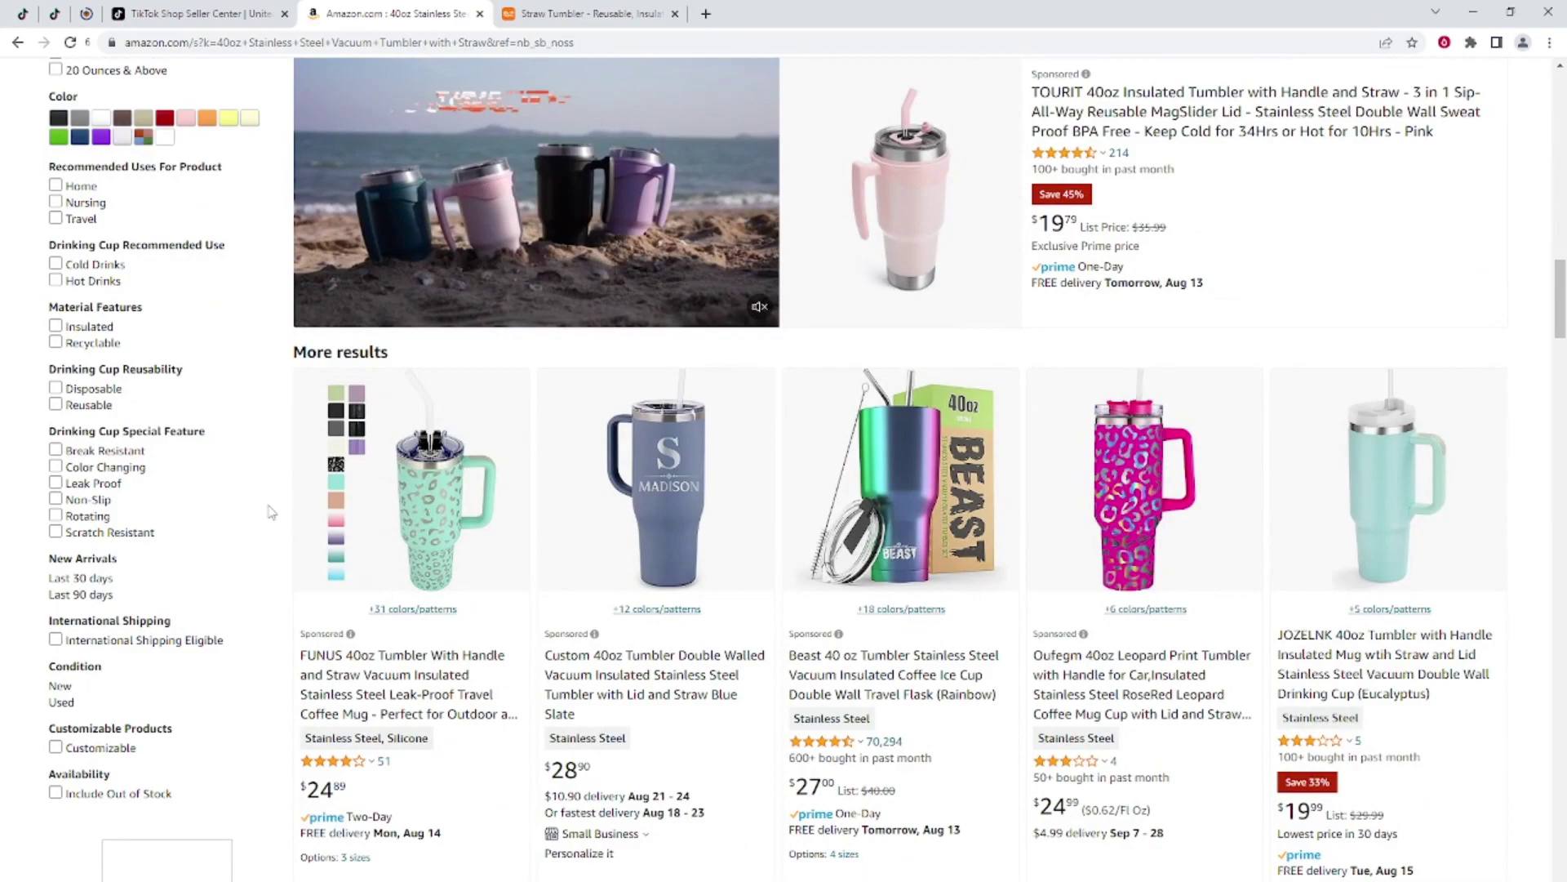
{"action": "scroll", "coordinate": [272, 512], "scroll_direction": "down", "scroll_amount": 6}
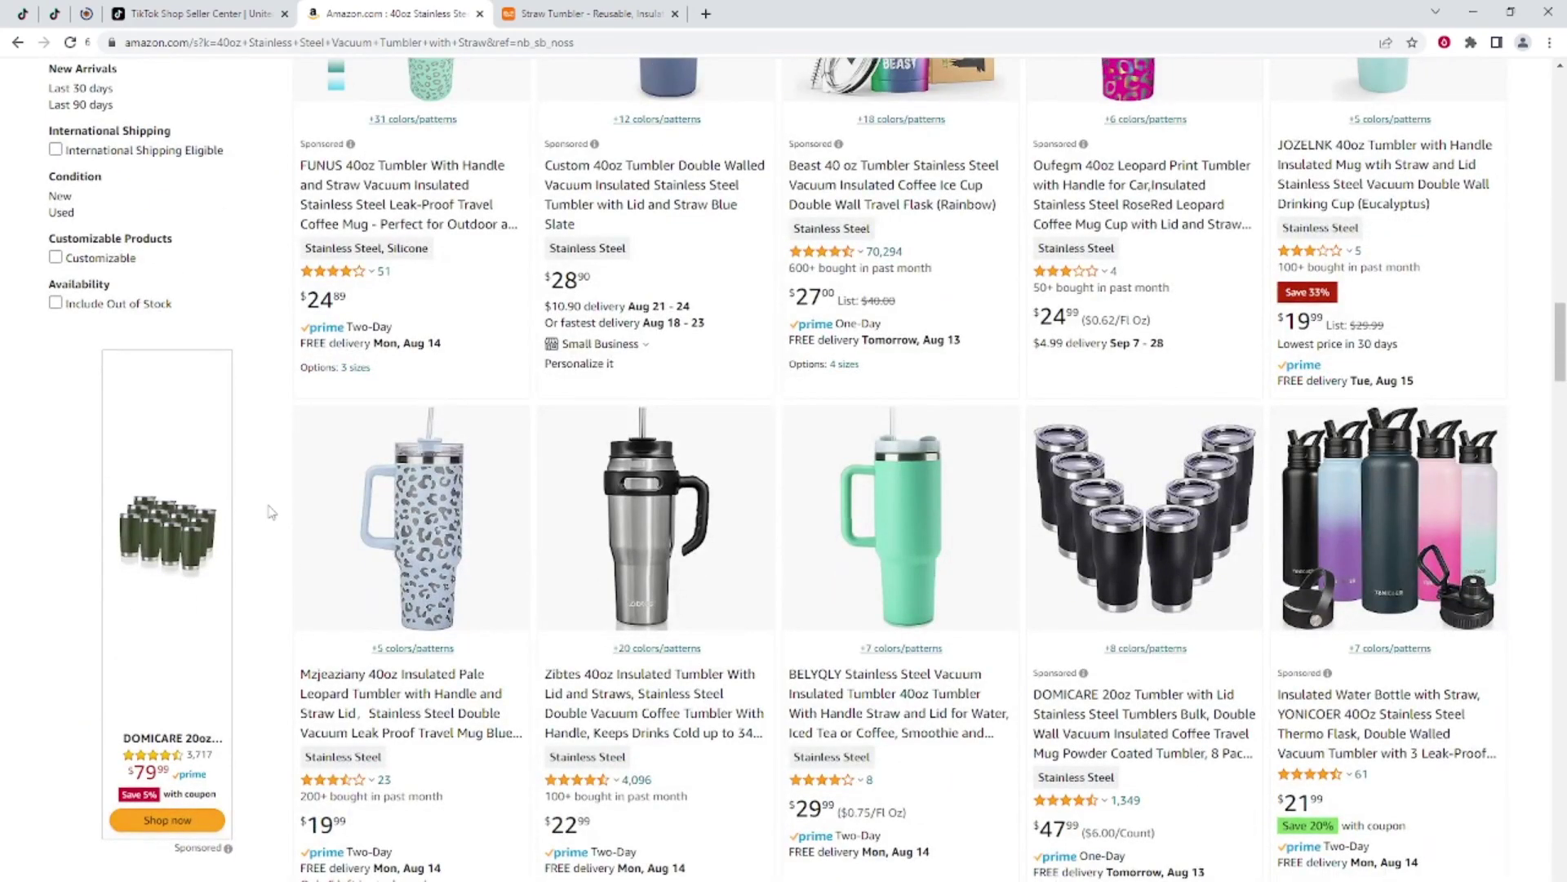
{"action": "scroll", "coordinate": [272, 513], "scroll_direction": "down", "scroll_amount": 8}
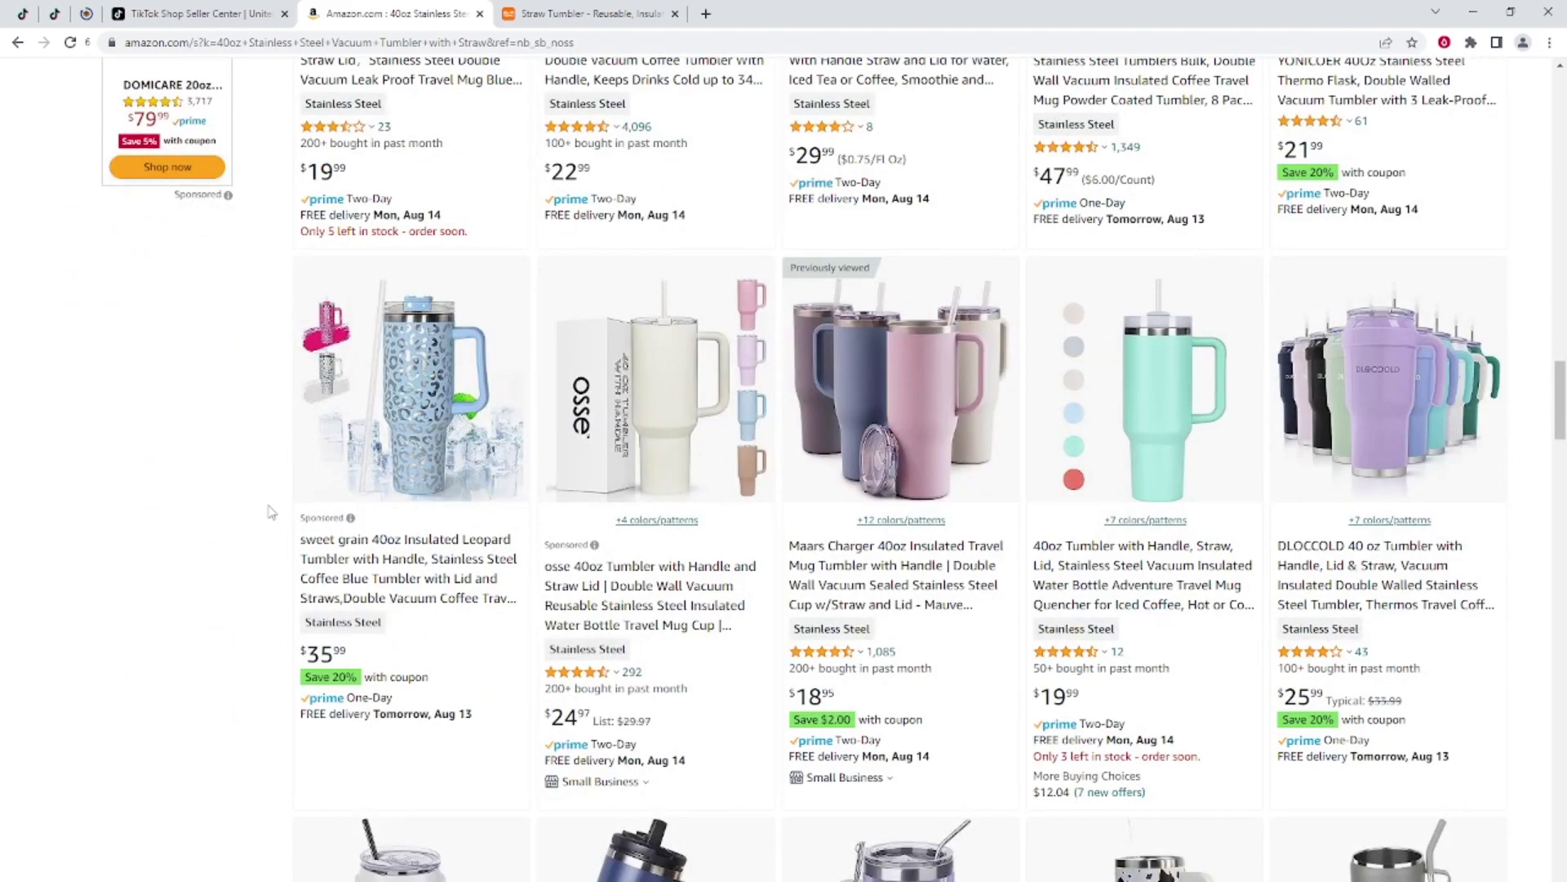
{"action": "middle_click", "coordinate": [826, 586]}
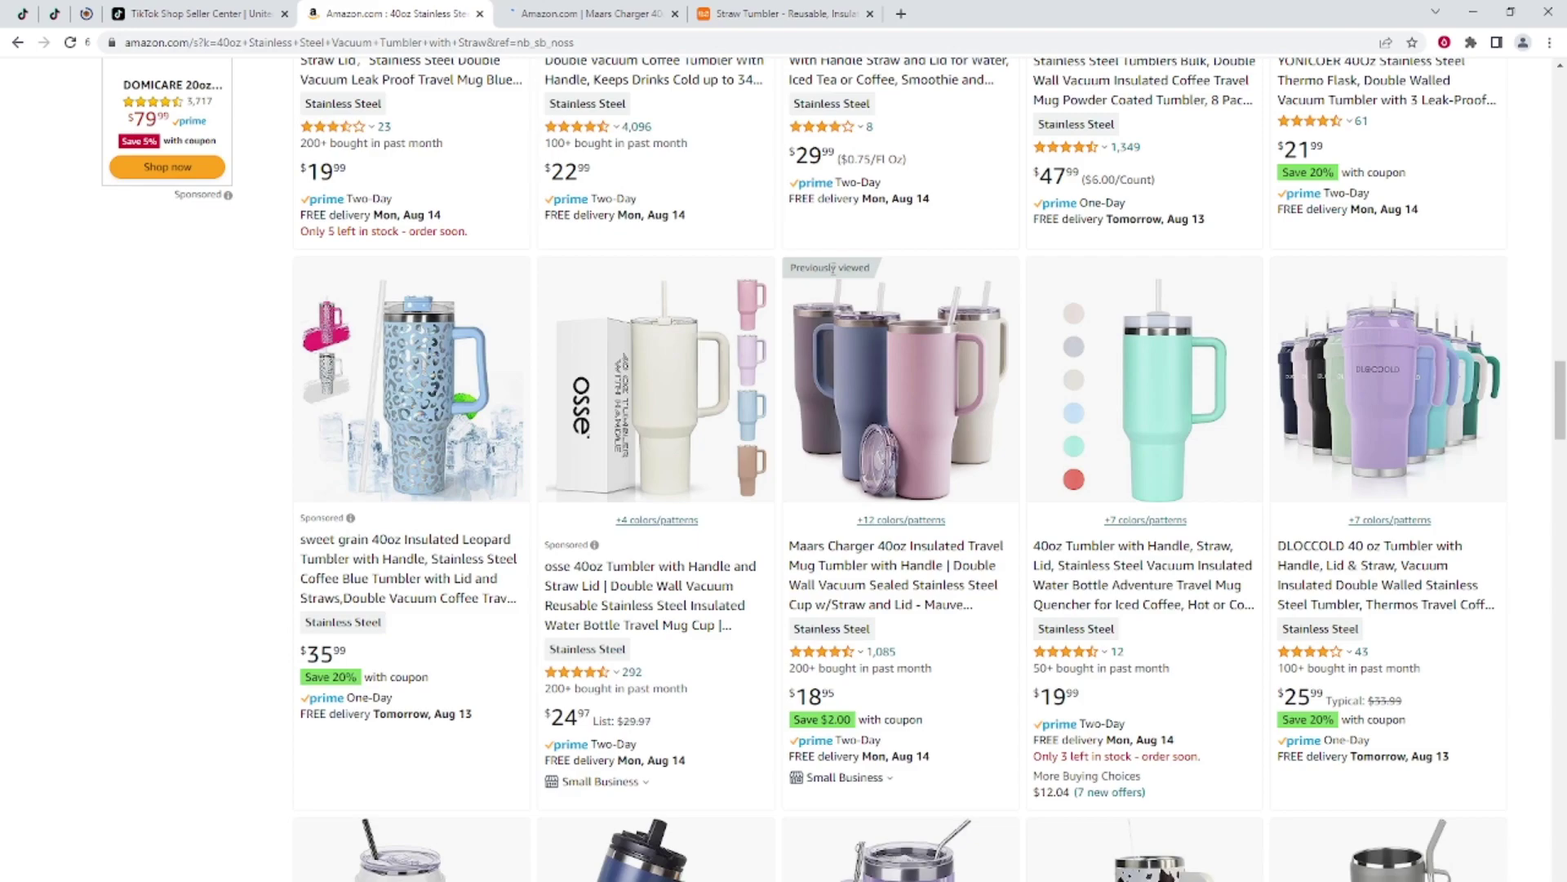
Look through the remaining tumbler results and sort the Amazon search by Price: Low to High.
{"action": "scroll", "coordinate": [218, 420], "scroll_direction": "down", "scroll_amount": 9}
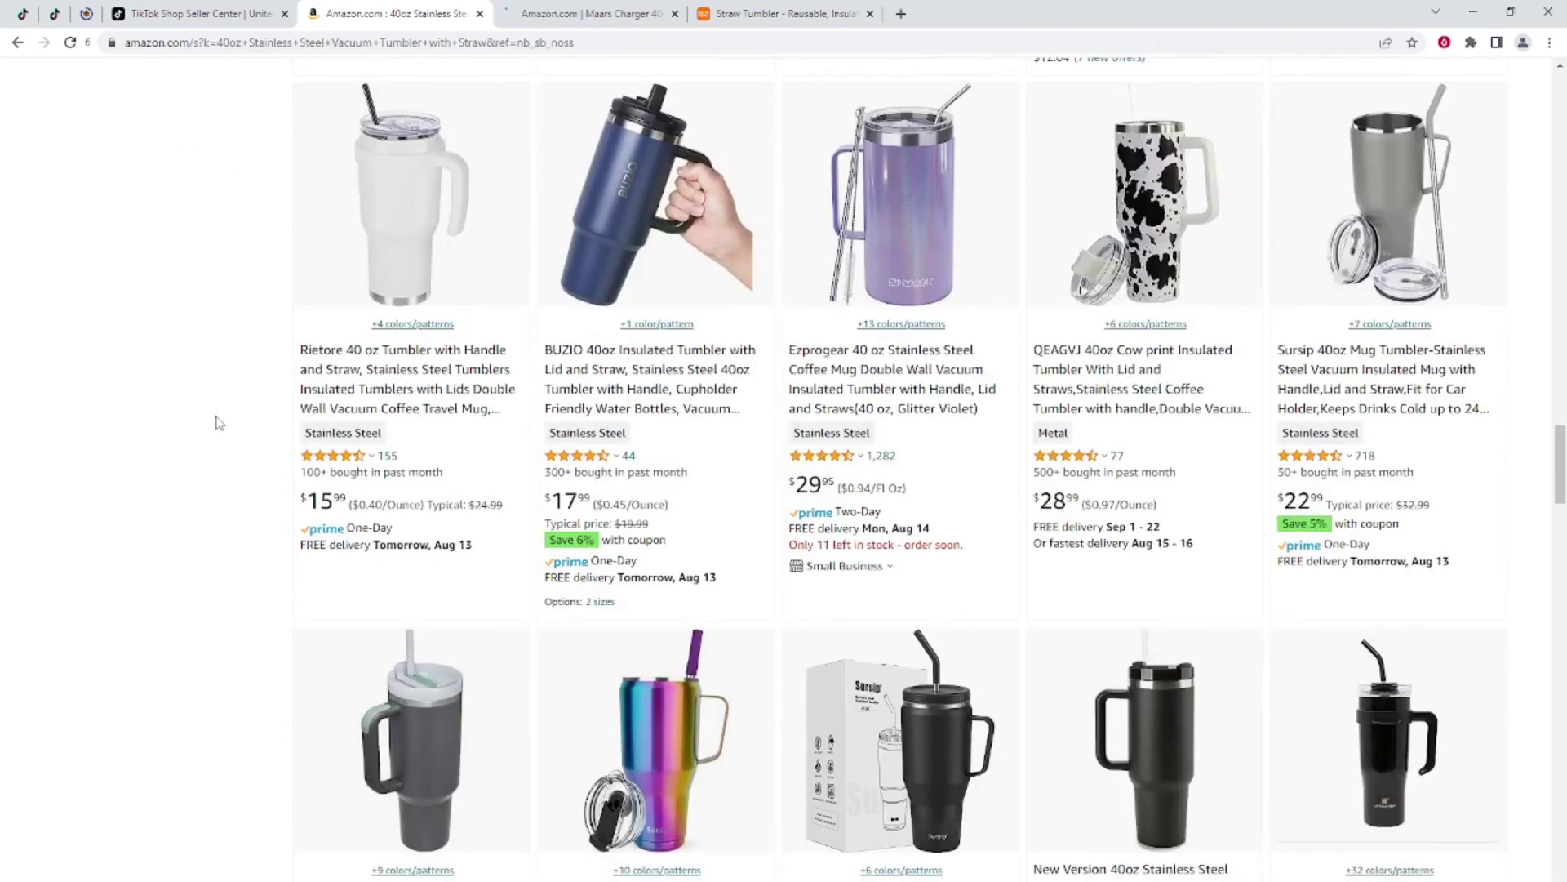
{"action": "scroll", "coordinate": [218, 422], "scroll_direction": "down", "scroll_amount": 10}
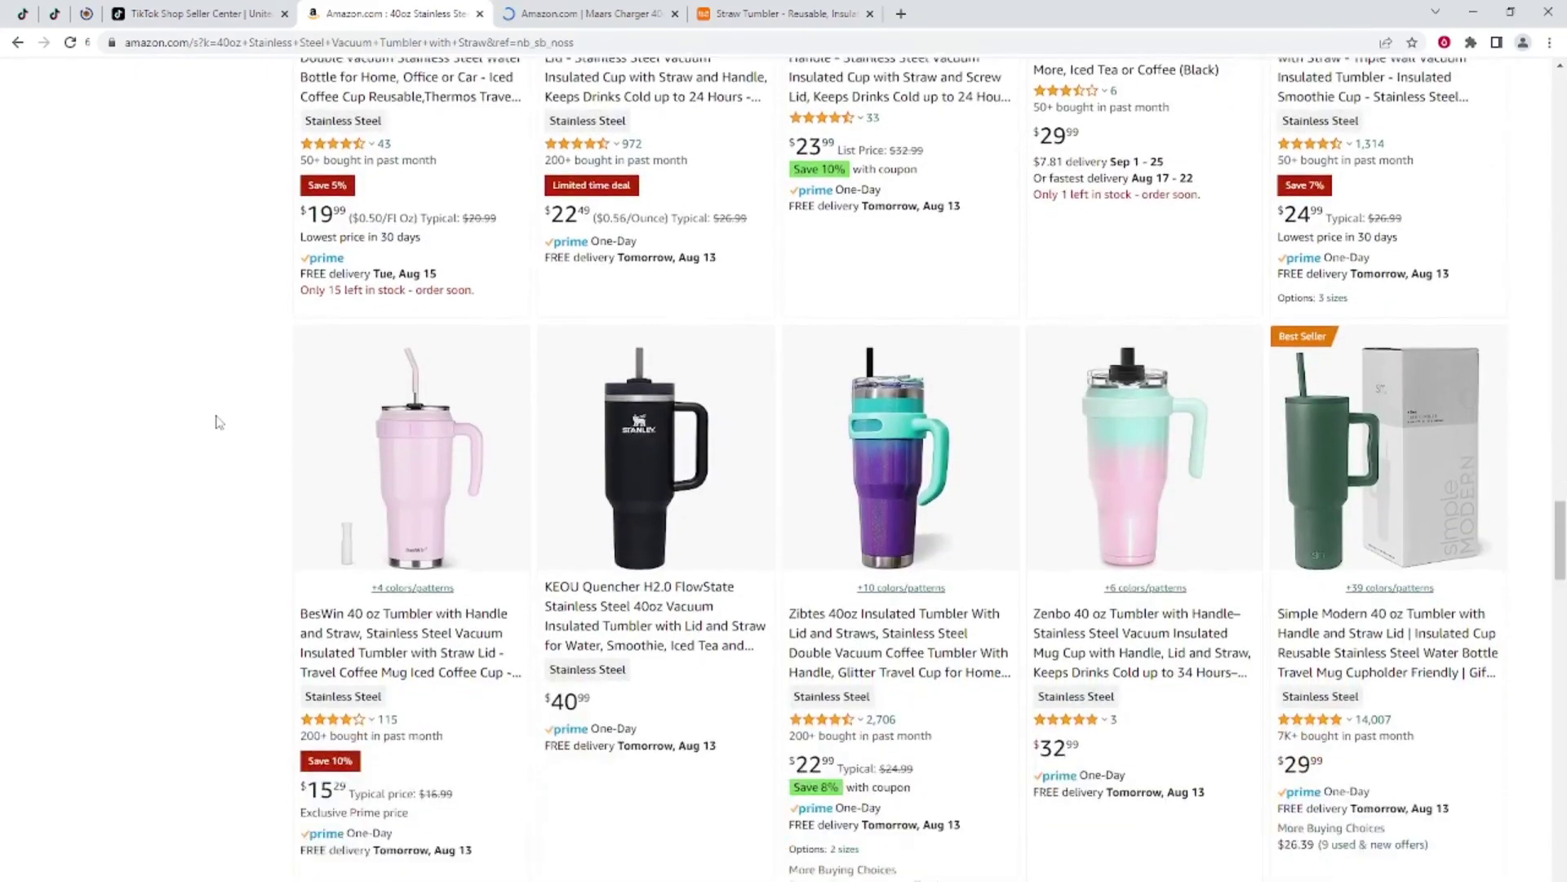
{"action": "scroll", "coordinate": [218, 422], "scroll_direction": "down", "scroll_amount": 1}
{"action": "left_click_drag", "start_coordinate": [1560, 545], "coordinate": [1560, 106]}
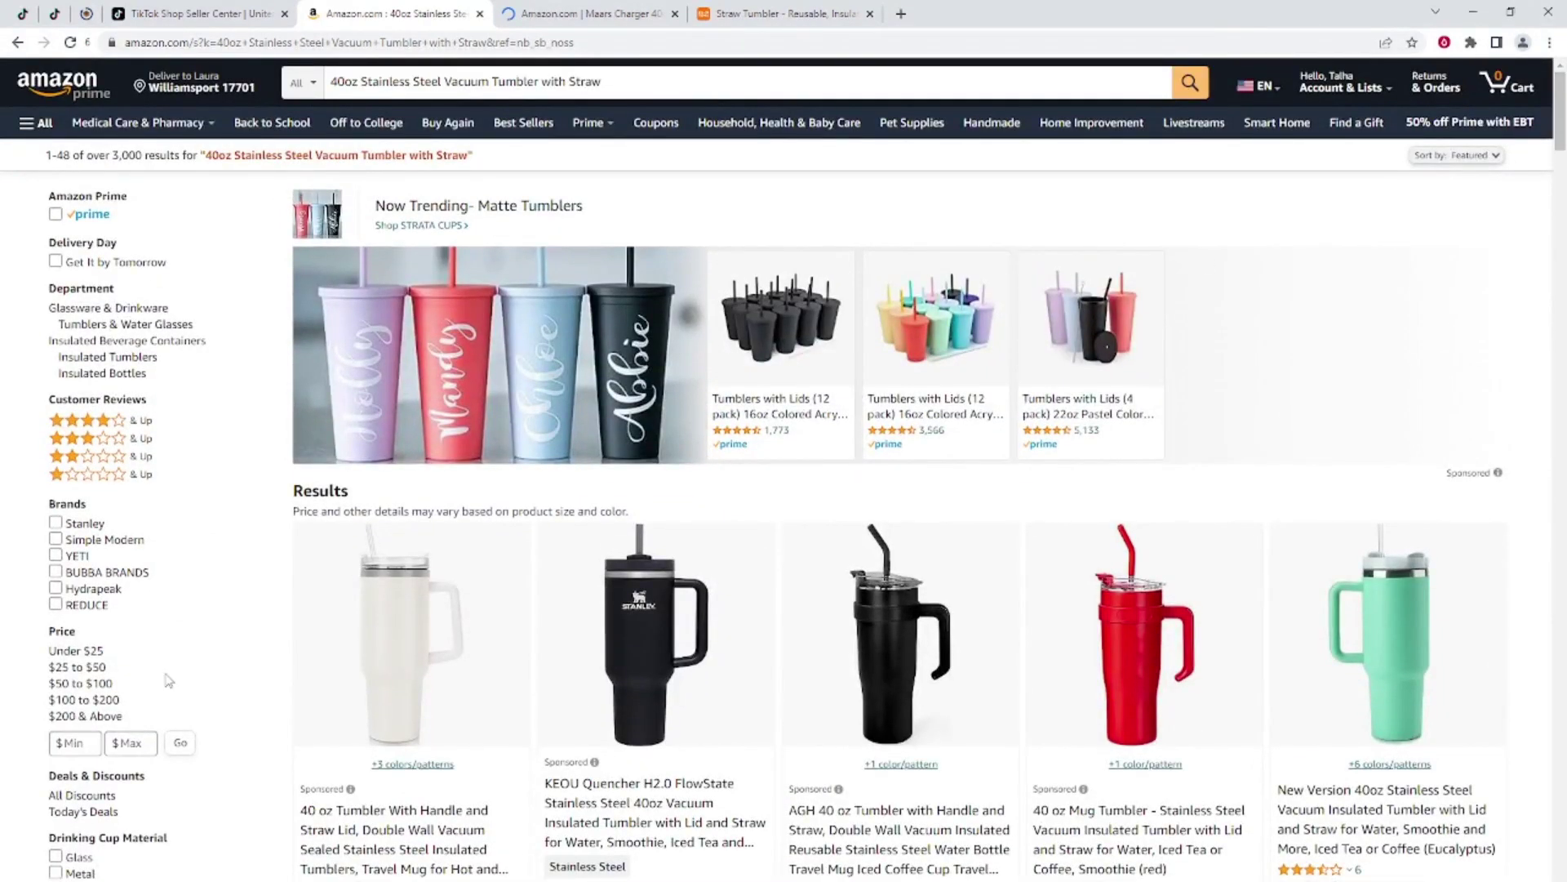
{"action": "left_click", "coordinate": [74, 742]}
{"action": "left_click", "coordinate": [1461, 156]}
{"action": "left_click", "coordinate": [1425, 183]}
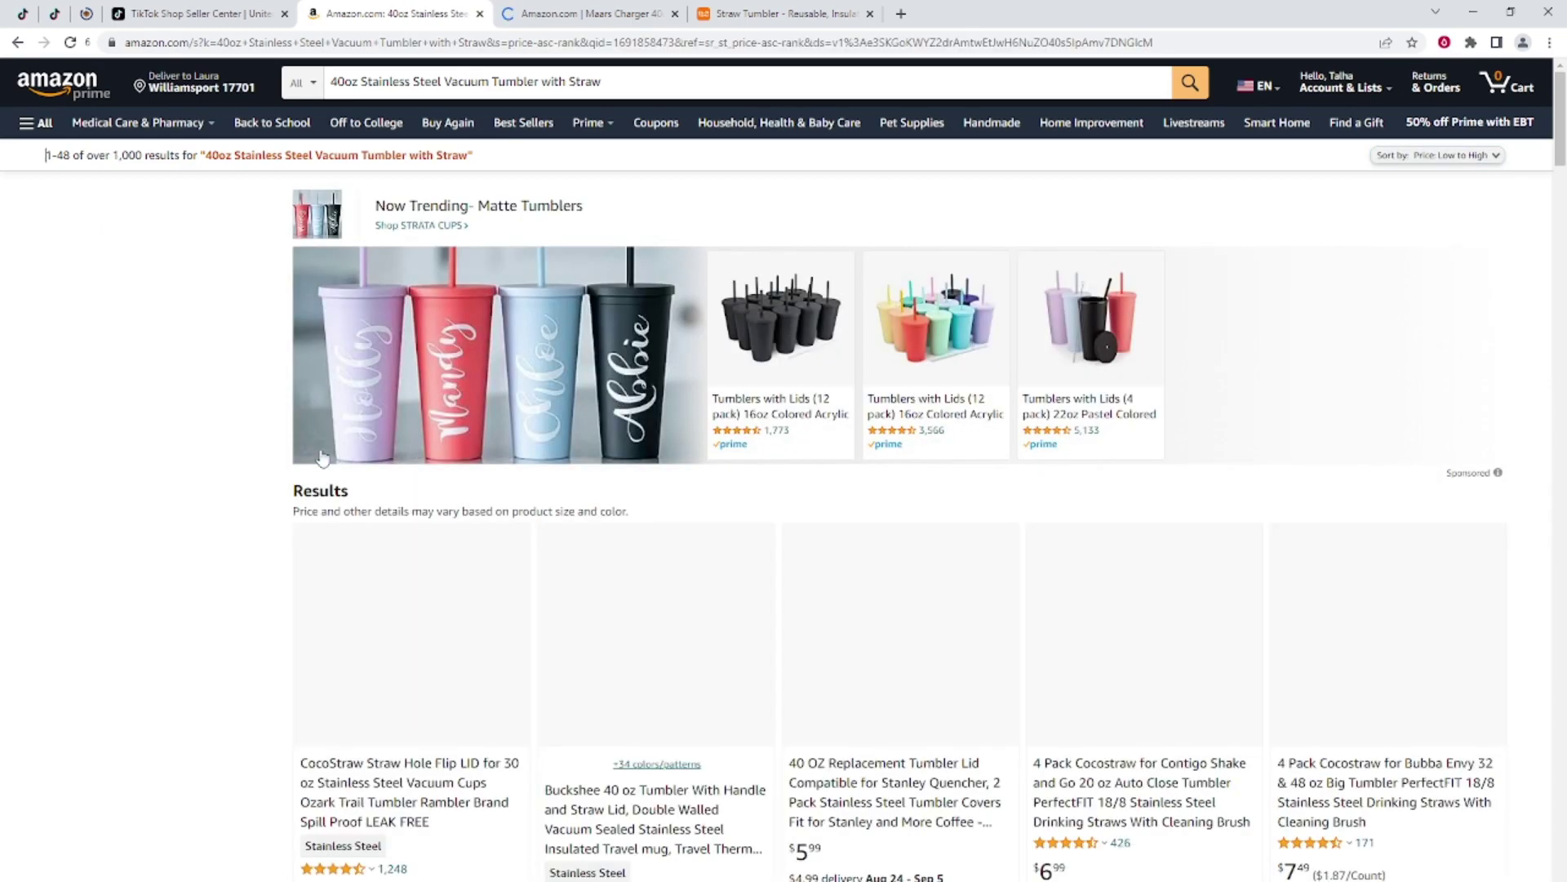
Examine the low-priced Amazon results for comparable 40oz tumblers, comparing prices, ratings, units bought and delivery.
{"action": "scroll", "coordinate": [284, 467], "scroll_direction": "down", "scroll_amount": 3}
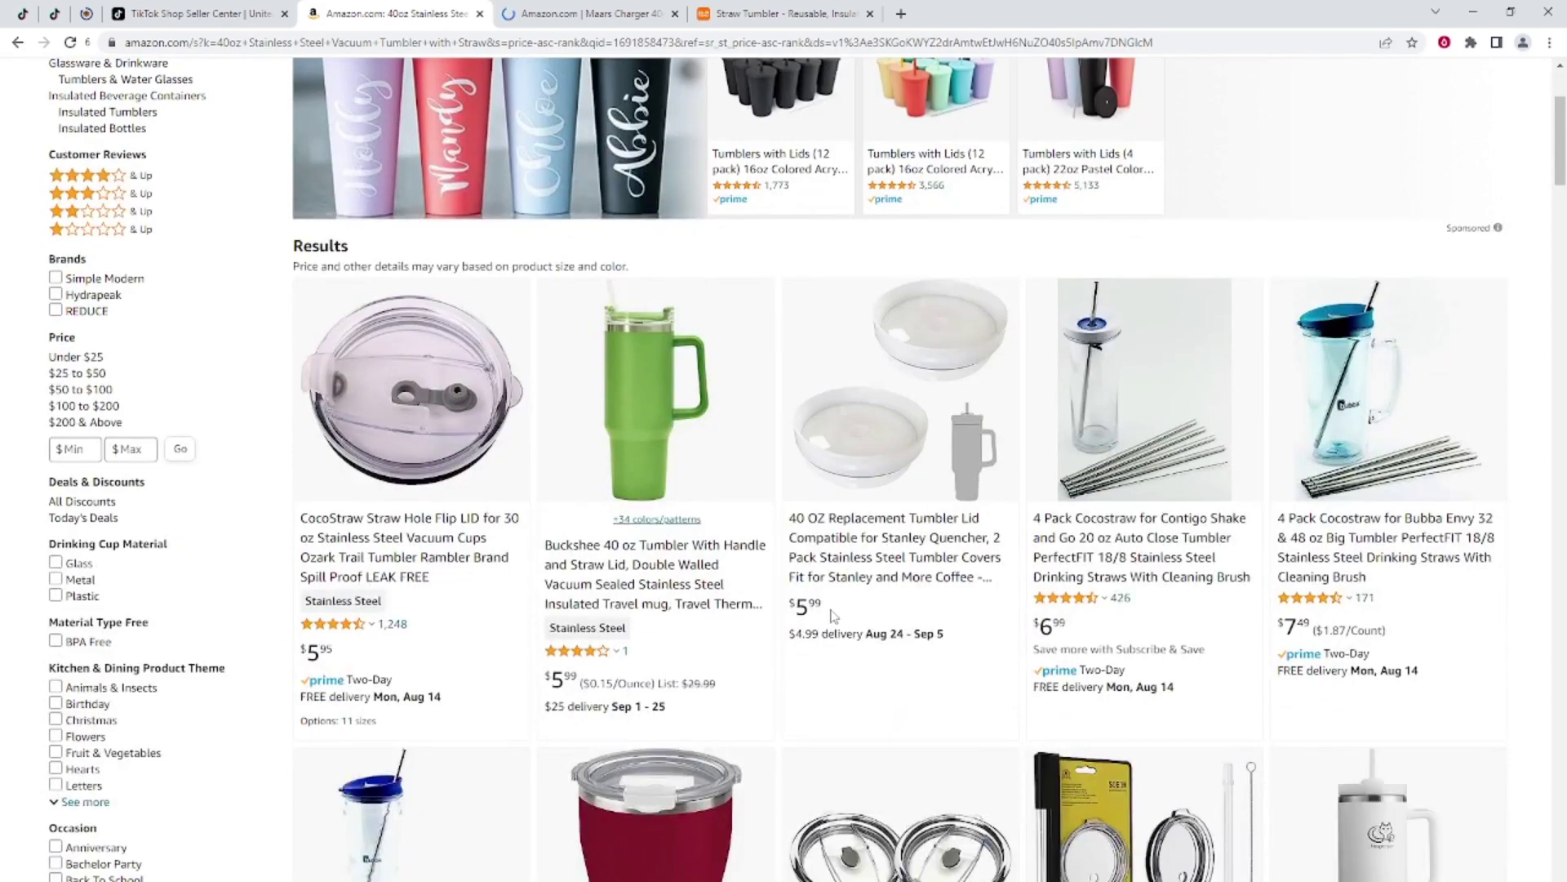
{"action": "scroll", "coordinate": [834, 615], "scroll_direction": "down", "scroll_amount": 1}
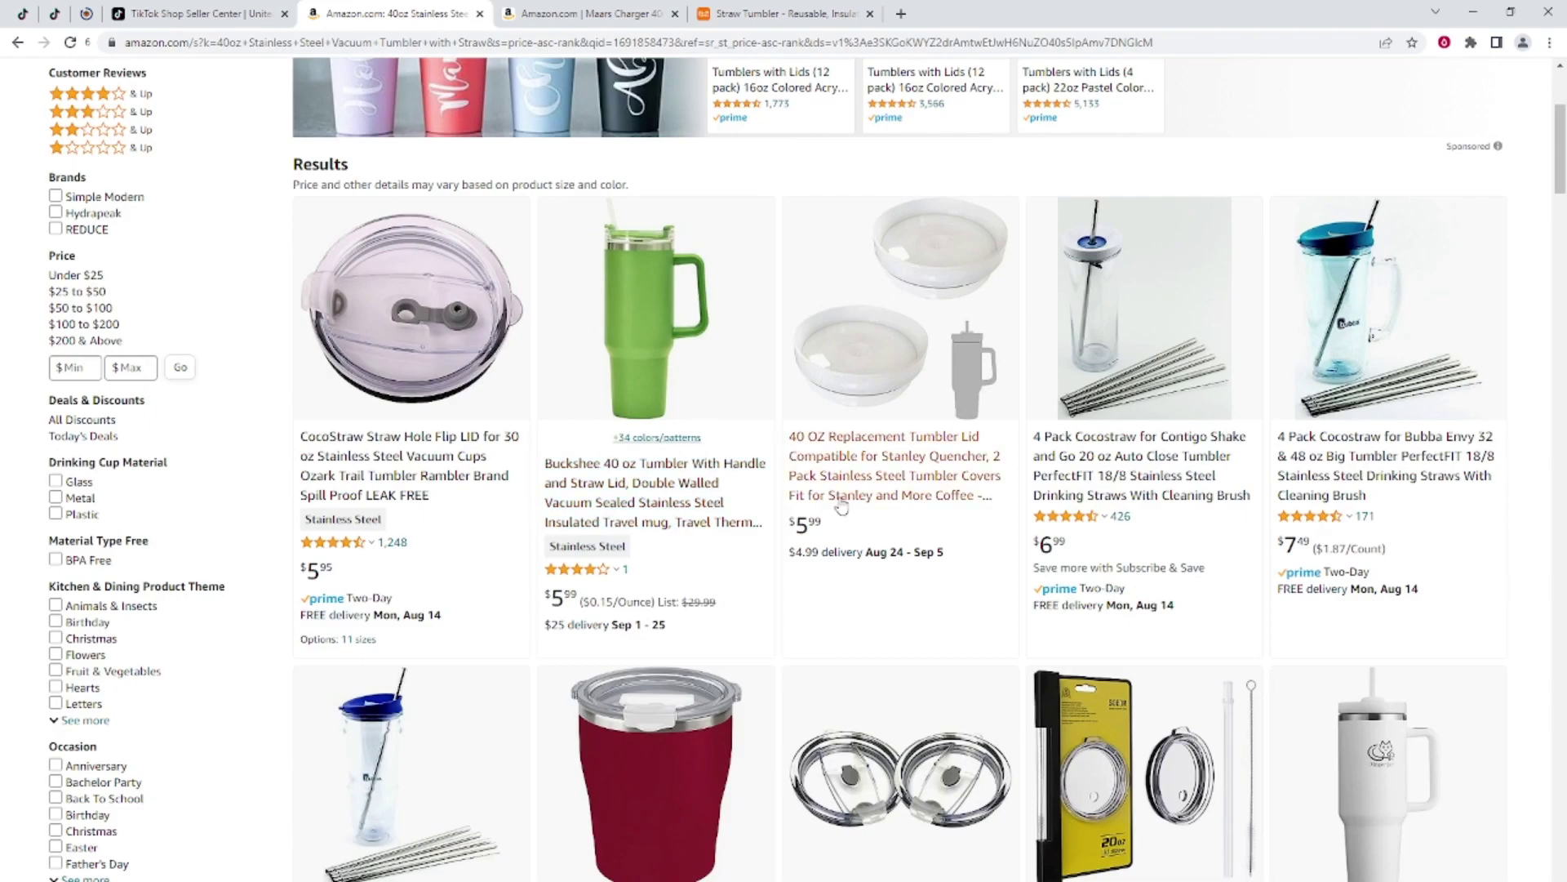
{"action": "scroll", "coordinate": [897, 515], "scroll_direction": "down", "scroll_amount": 8}
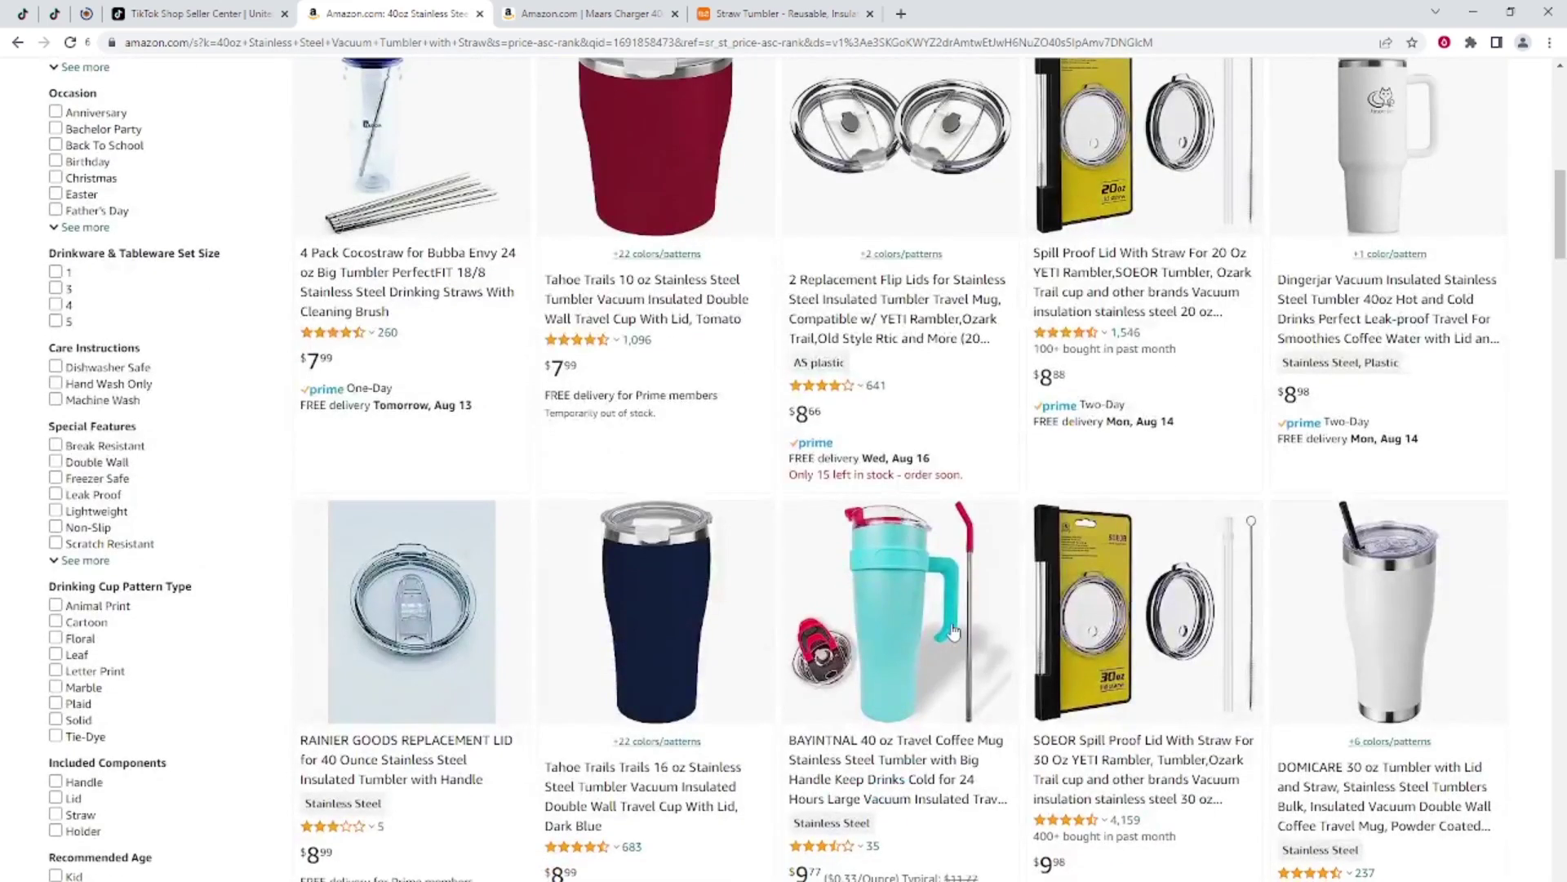
{"action": "scroll", "coordinate": [953, 633], "scroll_direction": "down", "scroll_amount": 5}
{"action": "scroll", "coordinate": [1069, 620], "scroll_direction": "down", "scroll_amount": 4}
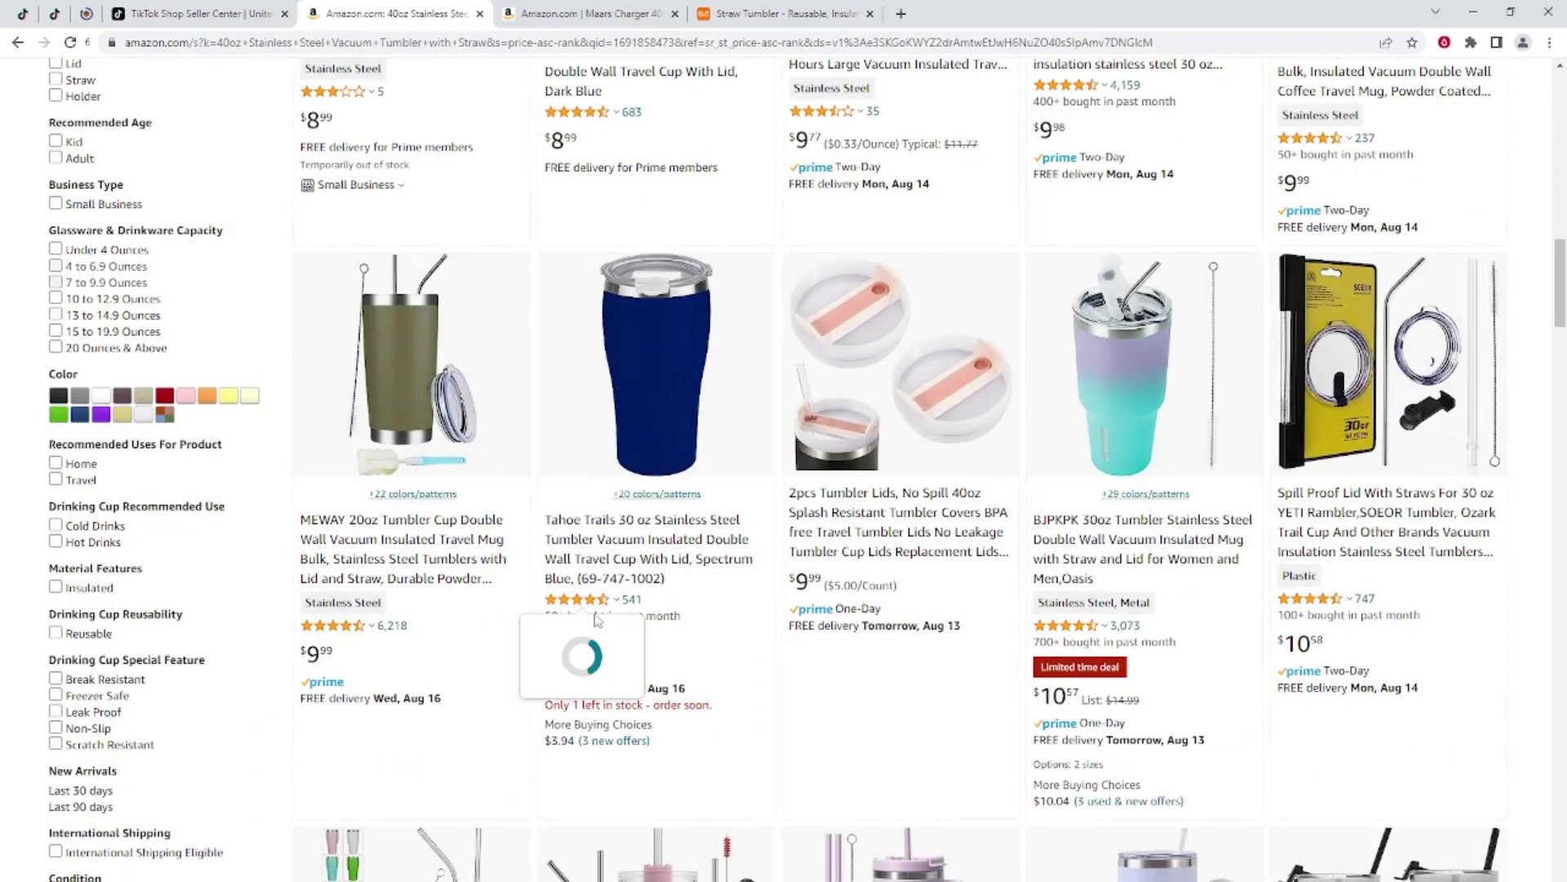
{"action": "scroll", "coordinate": [1014, 537], "scroll_direction": "down", "scroll_amount": 1}
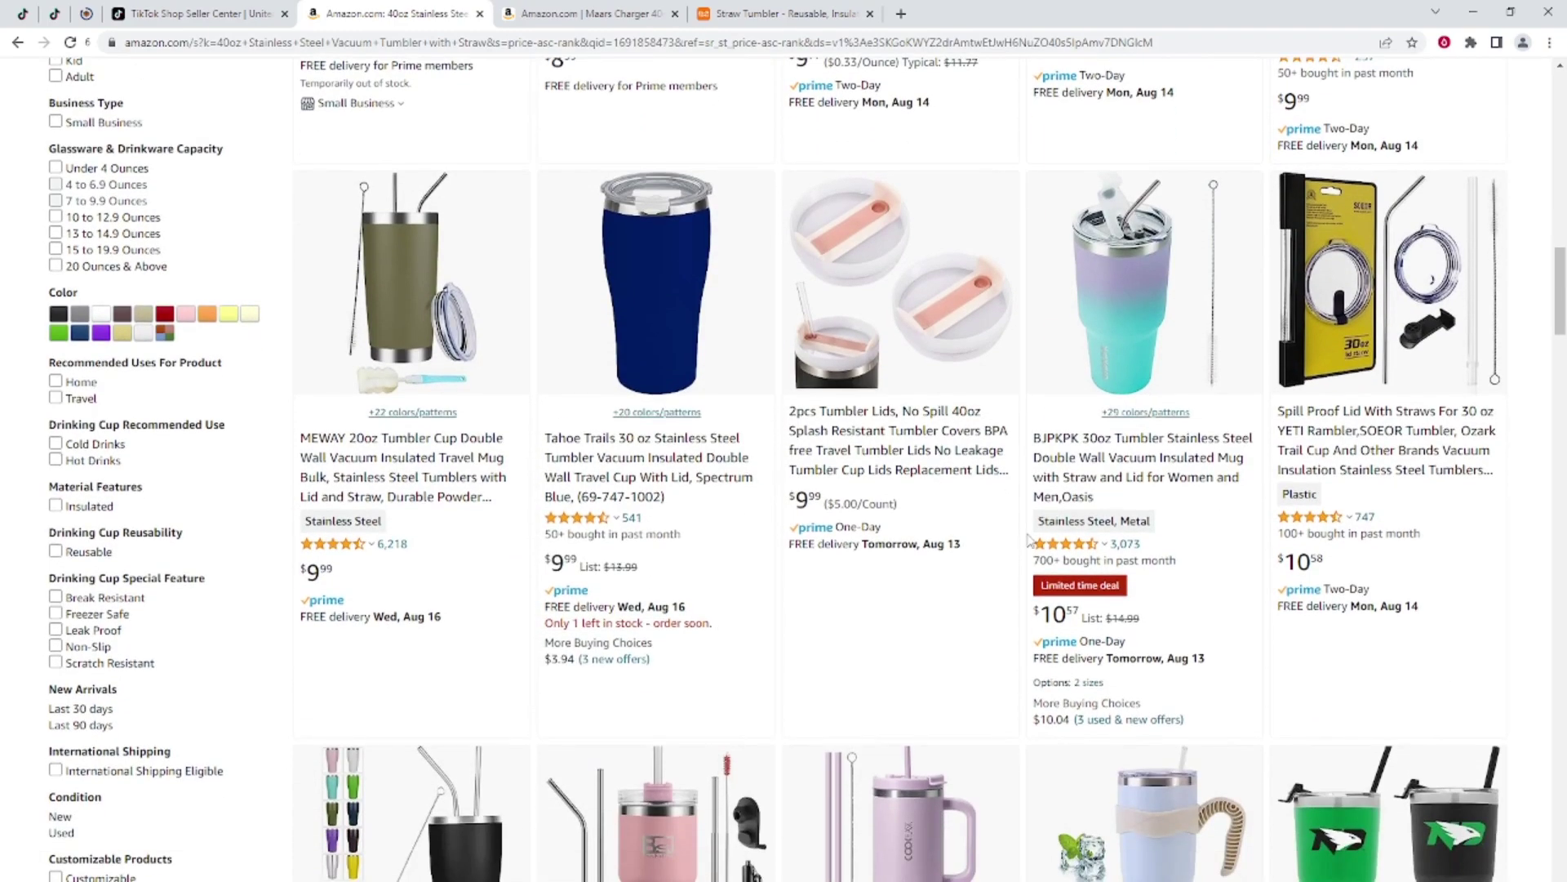
{"action": "scroll", "coordinate": [1031, 541], "scroll_direction": "down", "scroll_amount": 4}
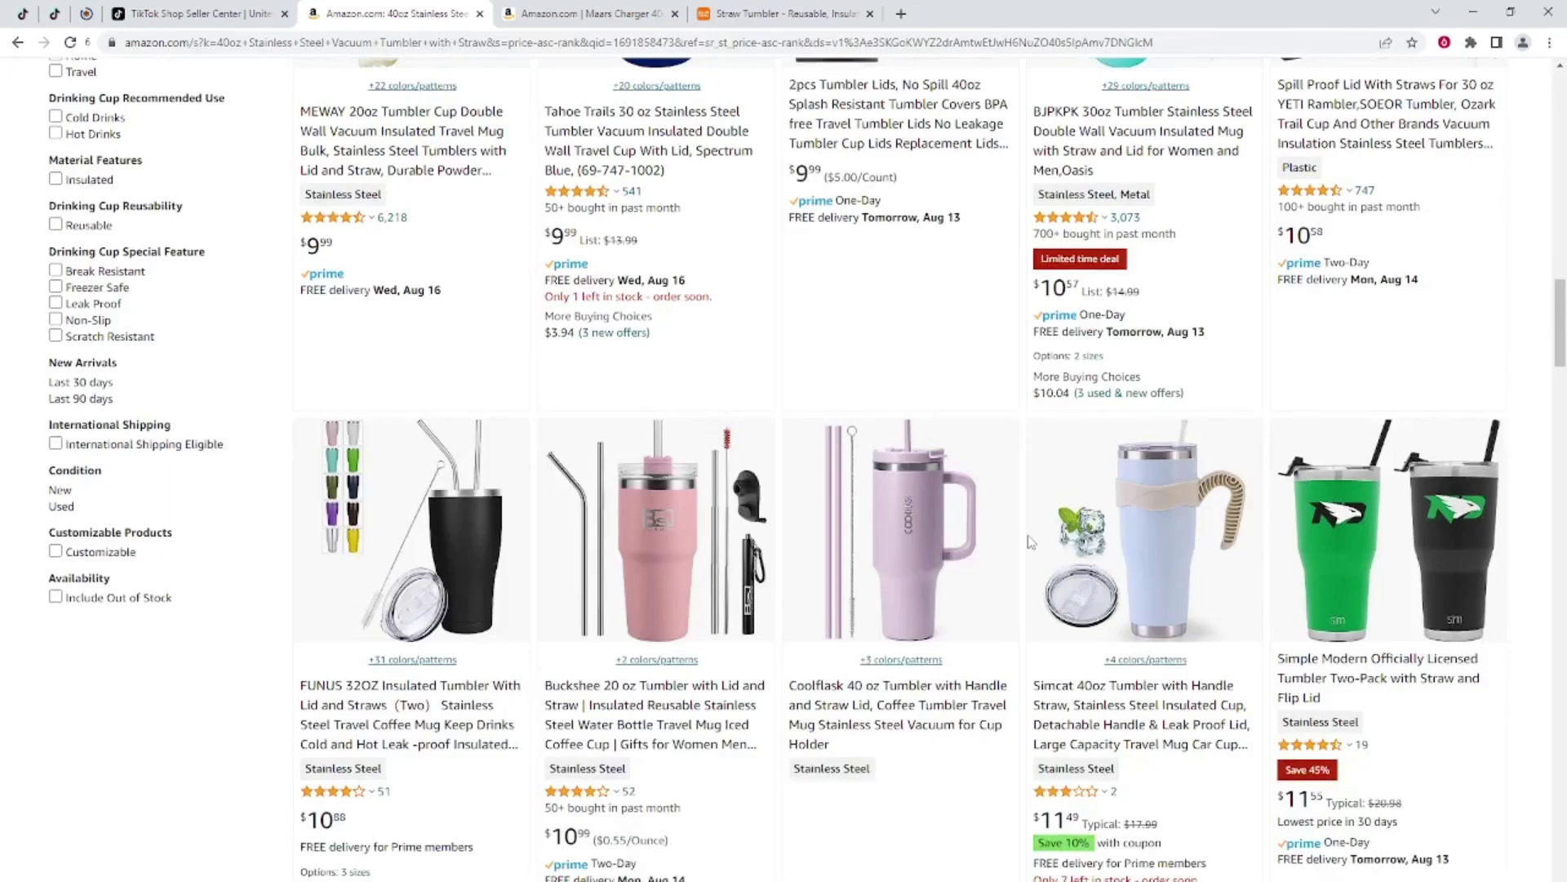
{"action": "scroll", "coordinate": [1032, 543], "scroll_direction": "down", "scroll_amount": 6}
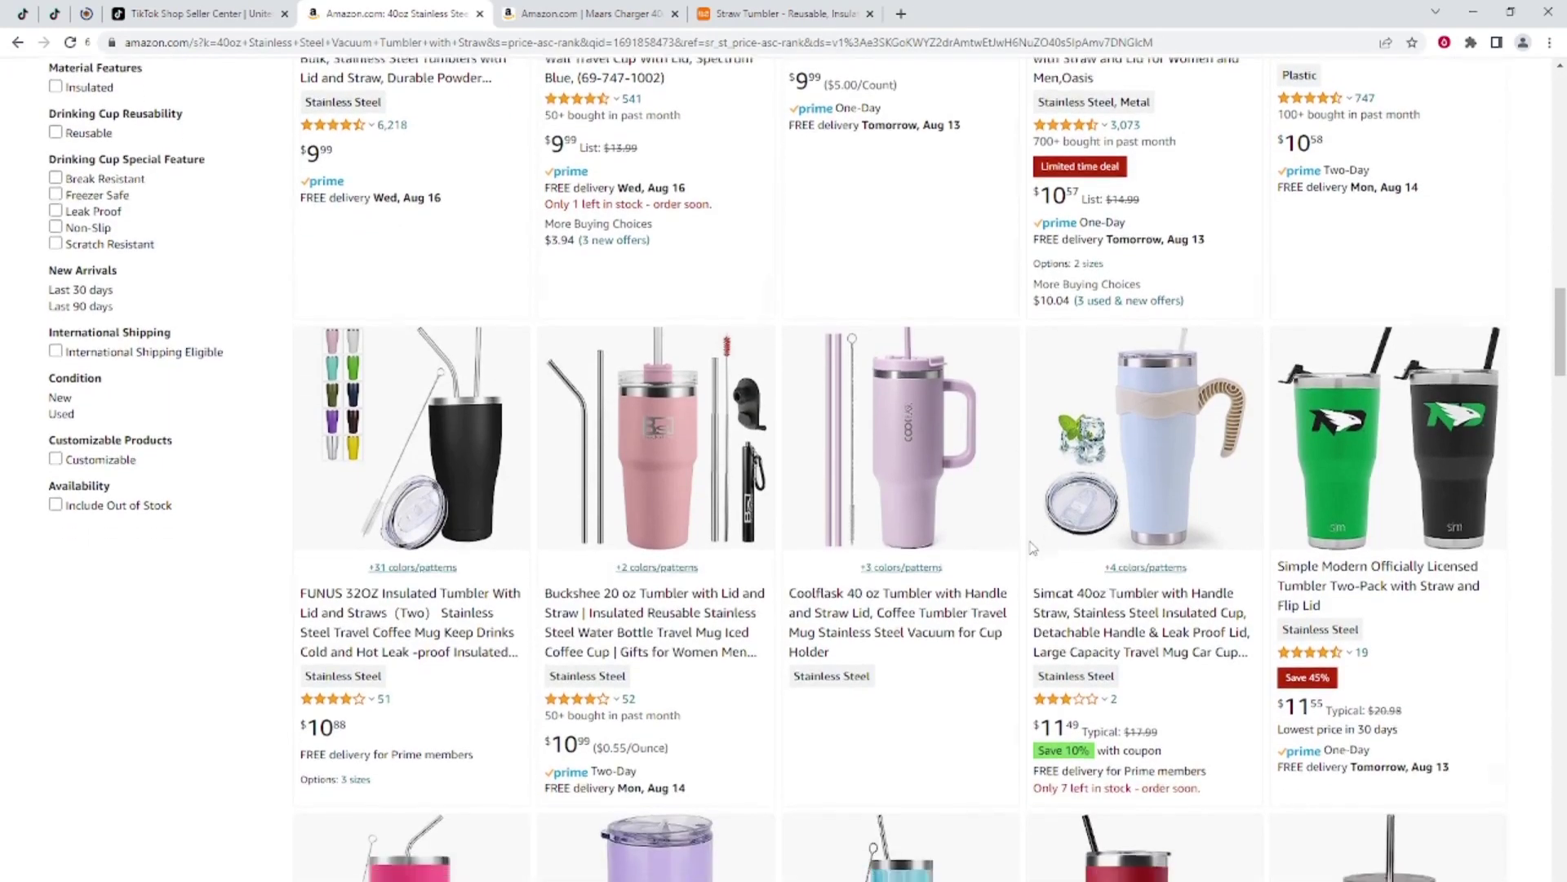
{"action": "scroll", "coordinate": [1032, 549], "scroll_direction": "up", "scroll_amount": 6}
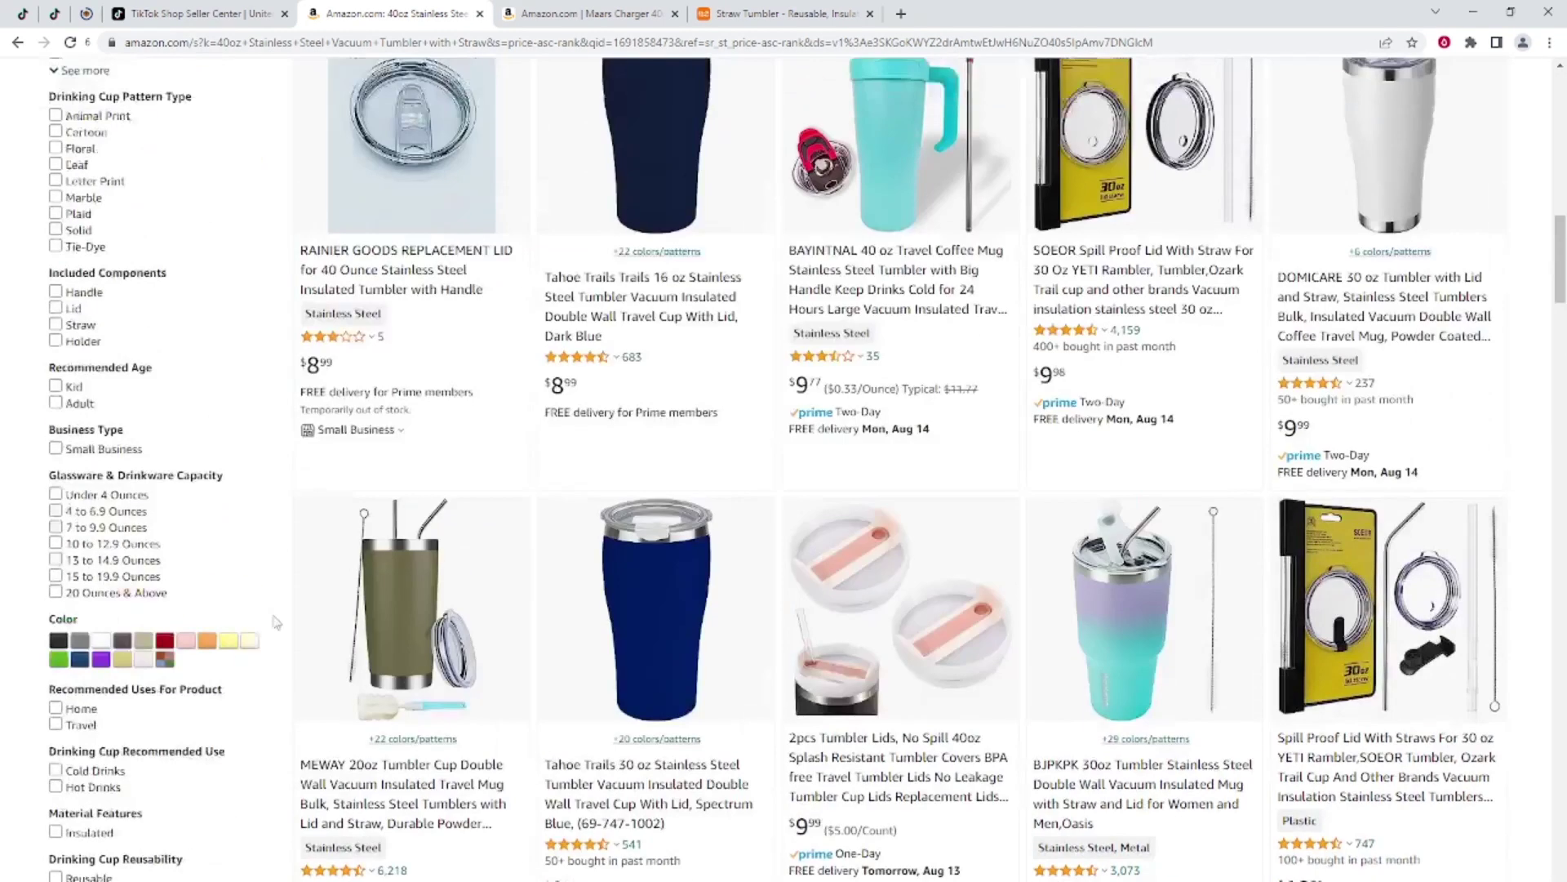
{"action": "scroll", "coordinate": [262, 606], "scroll_direction": "up", "scroll_amount": 15}
Check the Temu tumbler listing against the Amazon results, and view the Maars Charger tumbler's product page and price.
{"action": "left_click", "coordinate": [776, 14]}
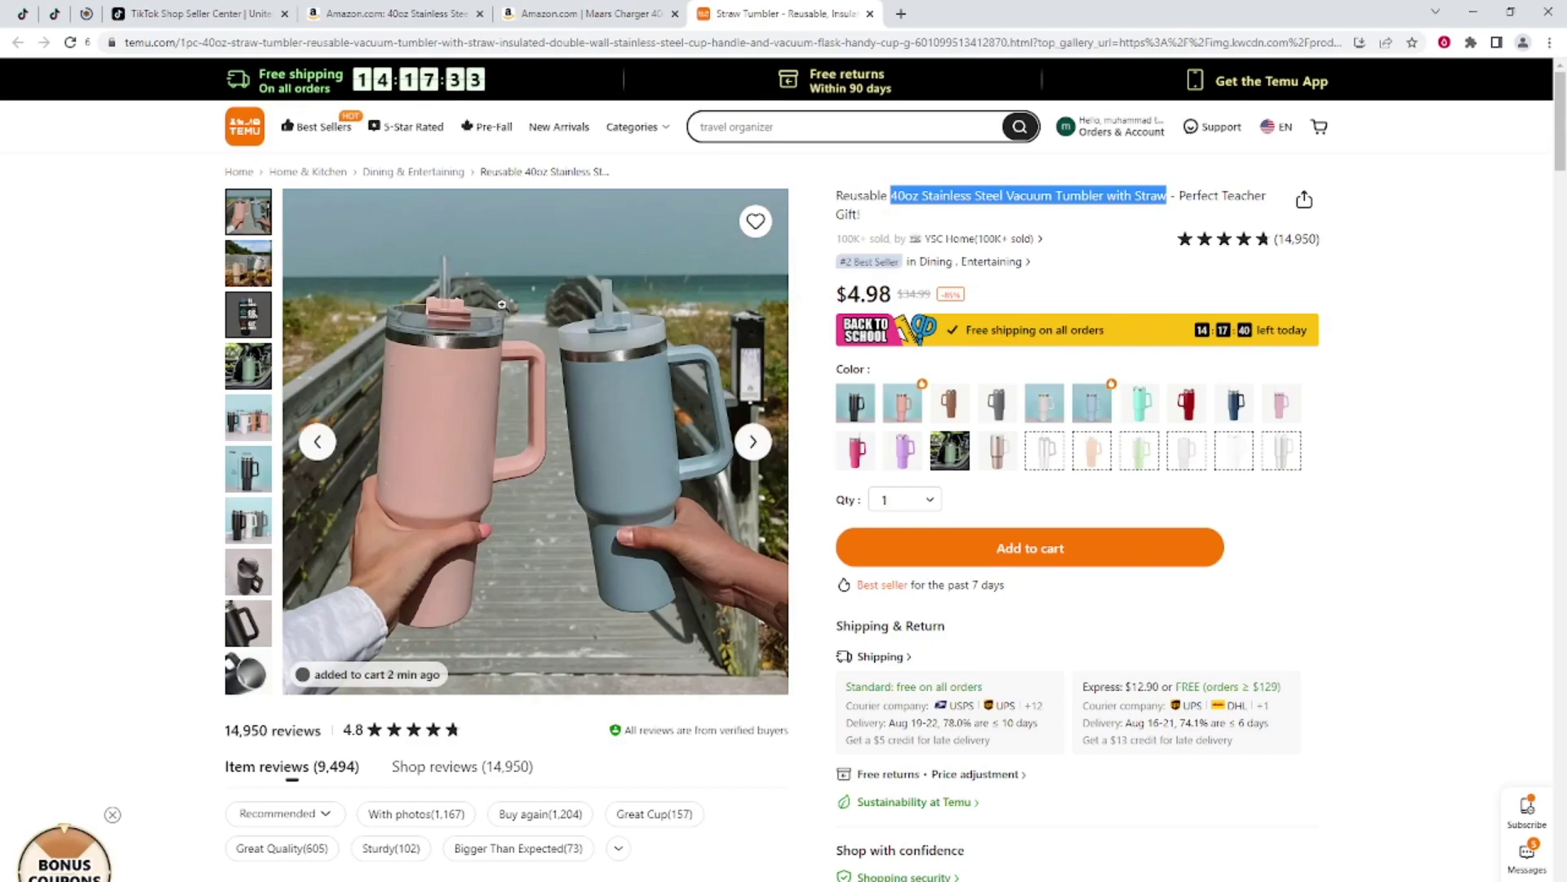
{"action": "left_click", "coordinate": [394, 14]}
{"action": "scroll", "coordinate": [450, 317], "scroll_direction": "up", "scroll_amount": 6}
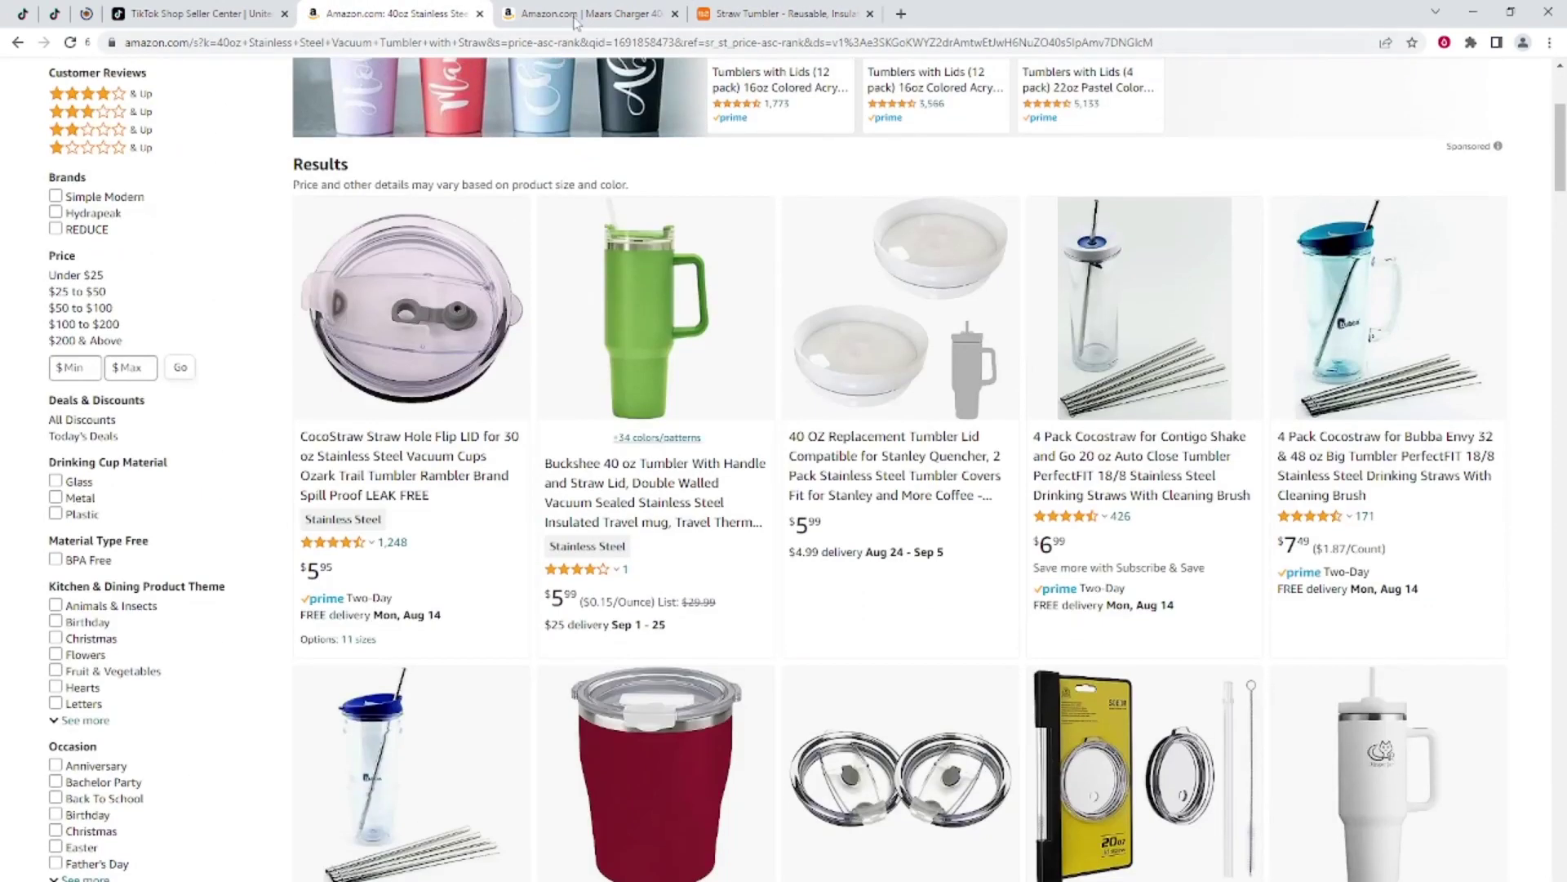
{"action": "left_click", "coordinate": [572, 14]}
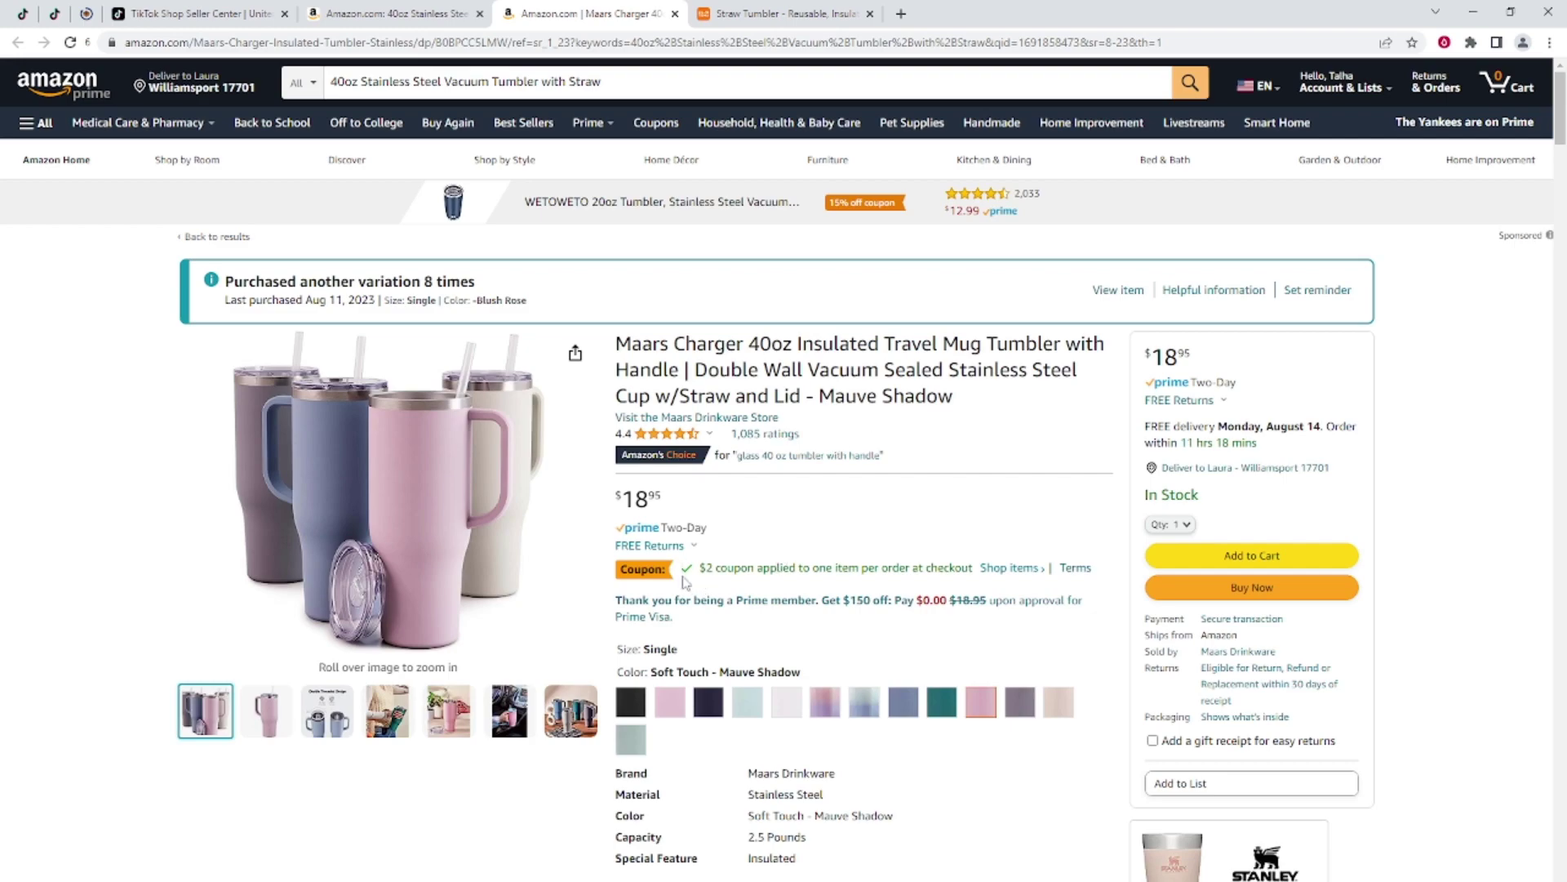
{"action": "left_click_drag", "start_coordinate": [673, 502], "coordinate": [622, 501]}
{"action": "left_click", "coordinate": [902, 388]}
Switch from the browser to Excel by opening the PRICING USA workbook, dismissing the startup warning and Document Recovery.
{"action": "left_click", "coordinate": [1474, 13]}
{"action": "right_click", "coordinate": [814, 149]}
{"action": "left_click", "coordinate": [849, 219]}
{"action": "double_click", "coordinate": [30, 200]}
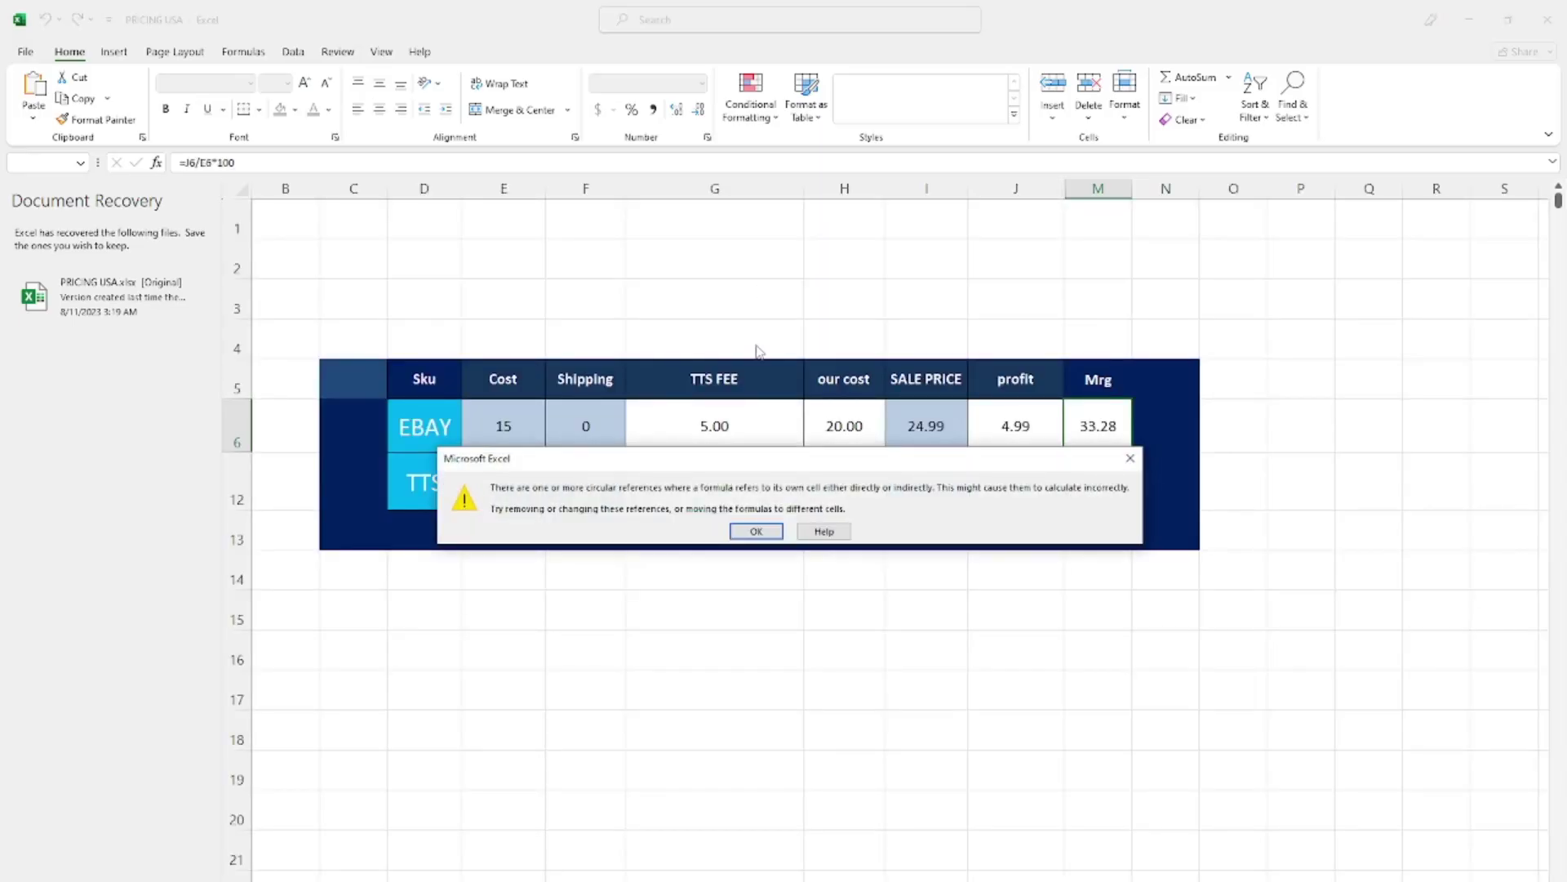
{"action": "left_click", "coordinate": [756, 530]}
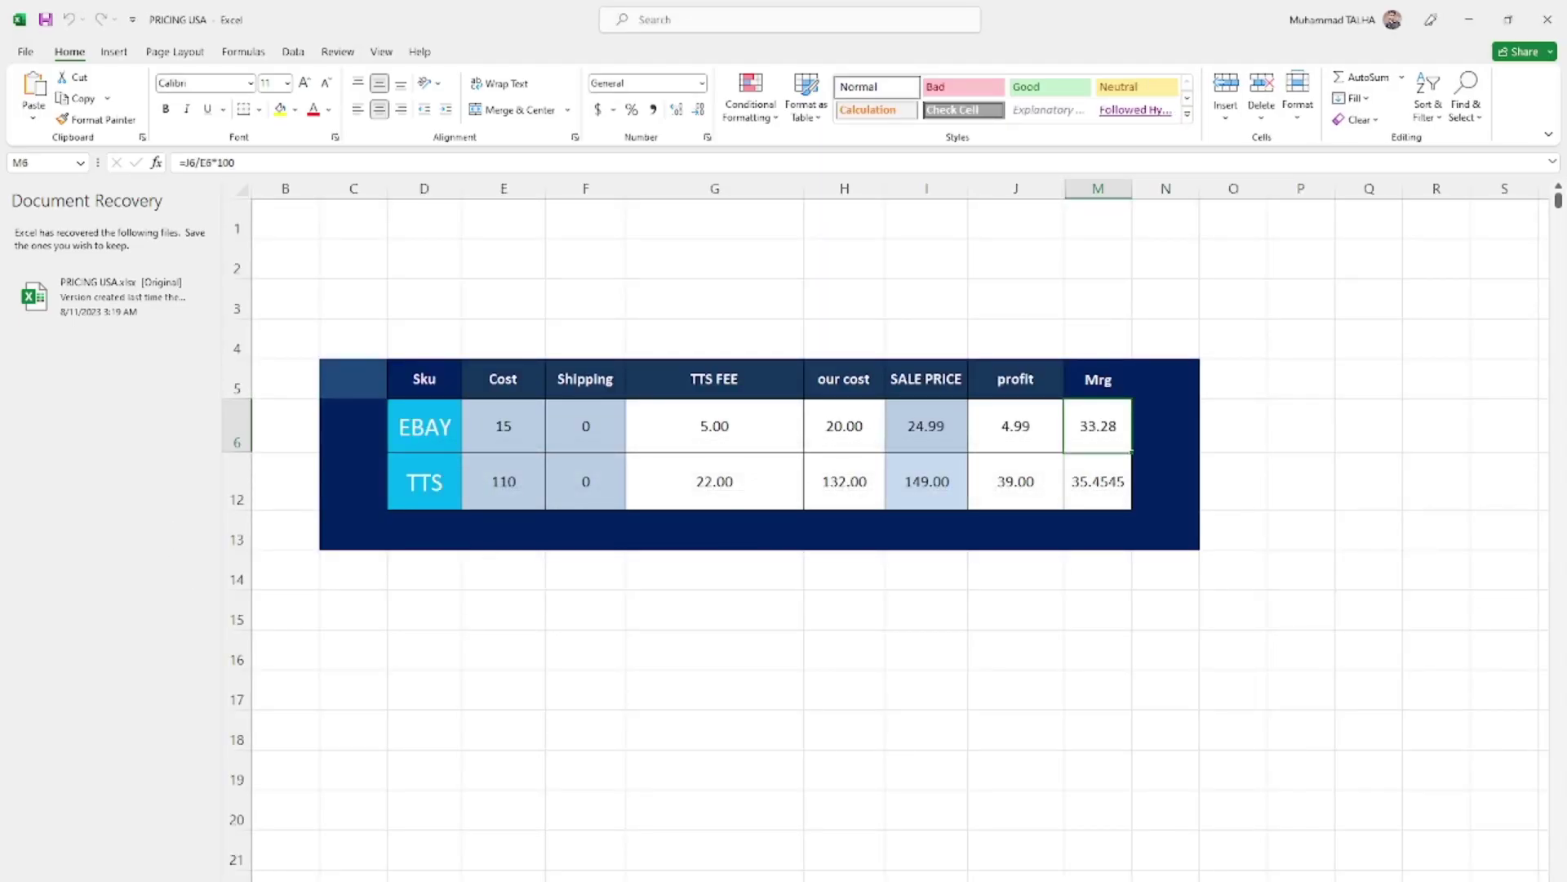
{"action": "left_click", "coordinate": [423, 442]}
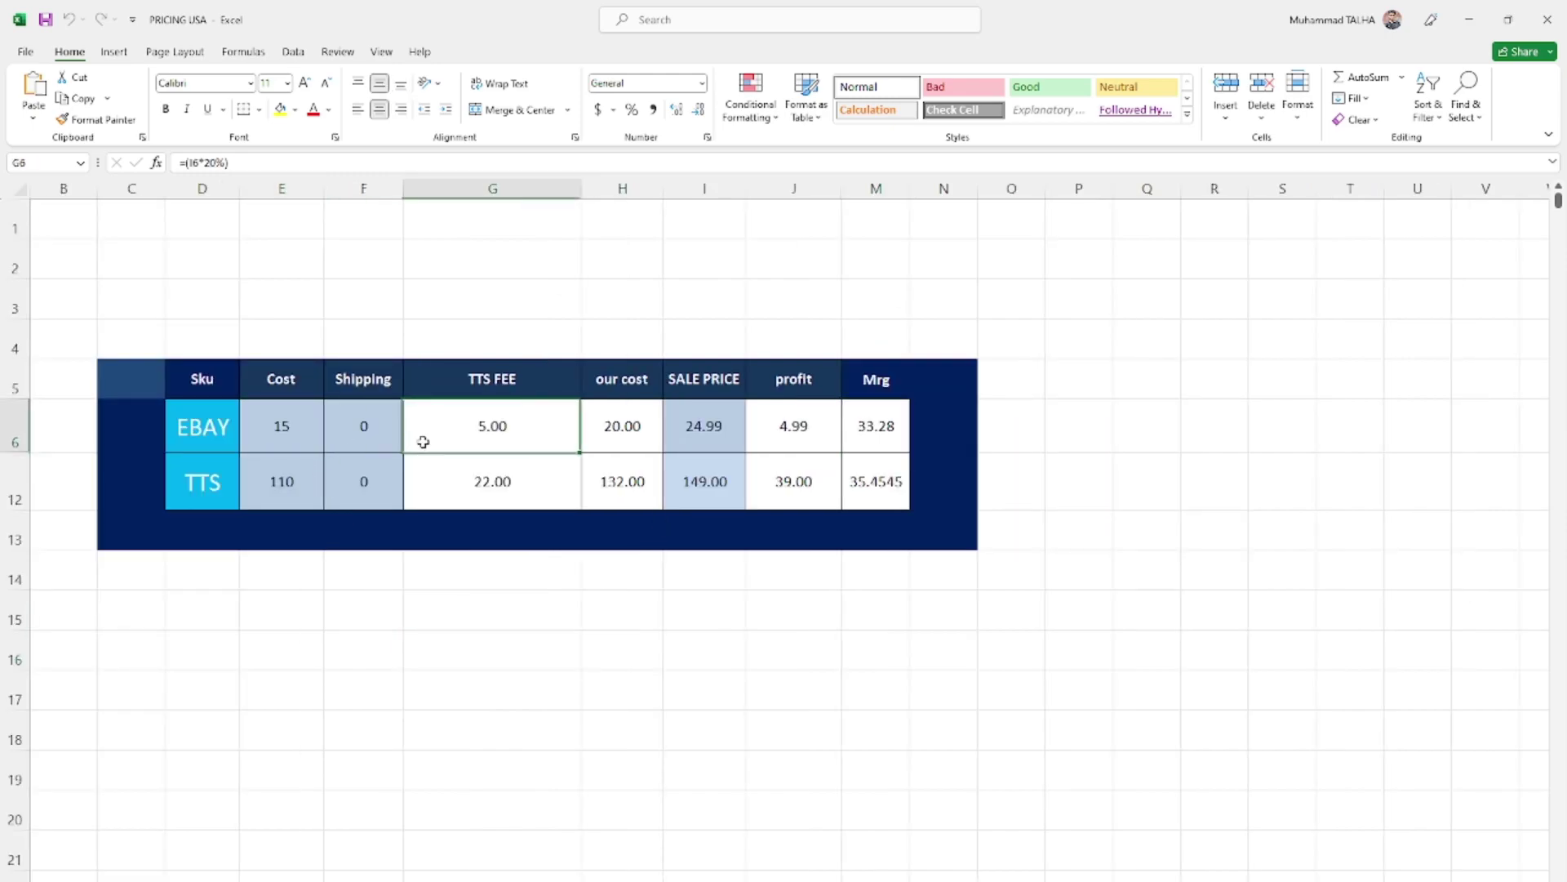
Set the Cost in the EBAY row to 17 and check that row's sale price and profit.
{"action": "left_click", "coordinate": [1110, 270]}
{"action": "left_click", "coordinate": [296, 448]}
{"action": "type", "text": "17"}
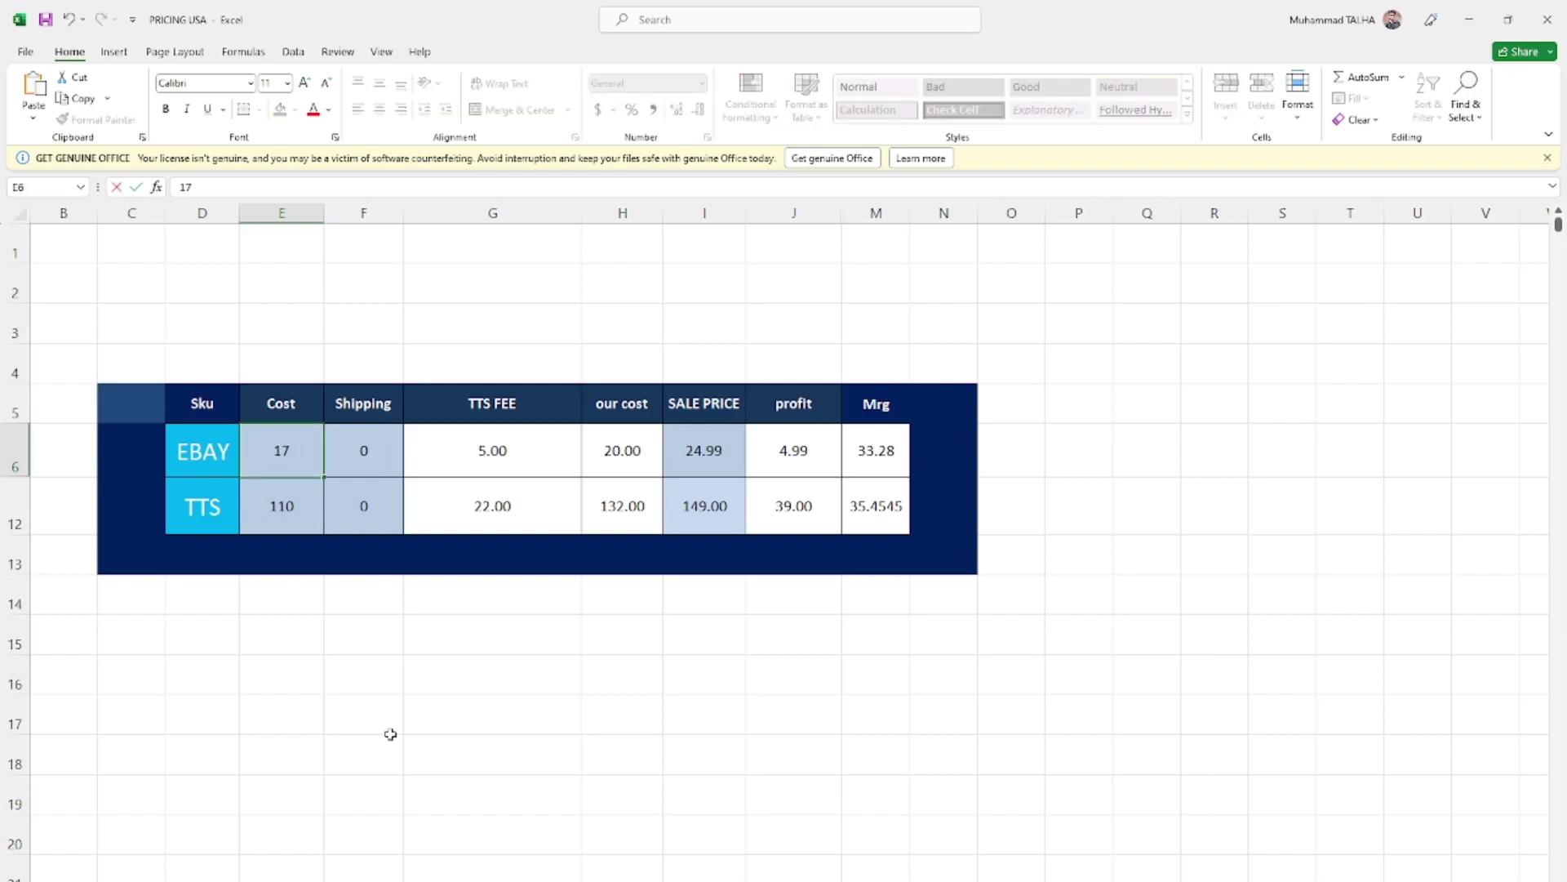
{"action": "left_click", "coordinate": [391, 734]}
{"action": "left_click", "coordinate": [683, 465]}
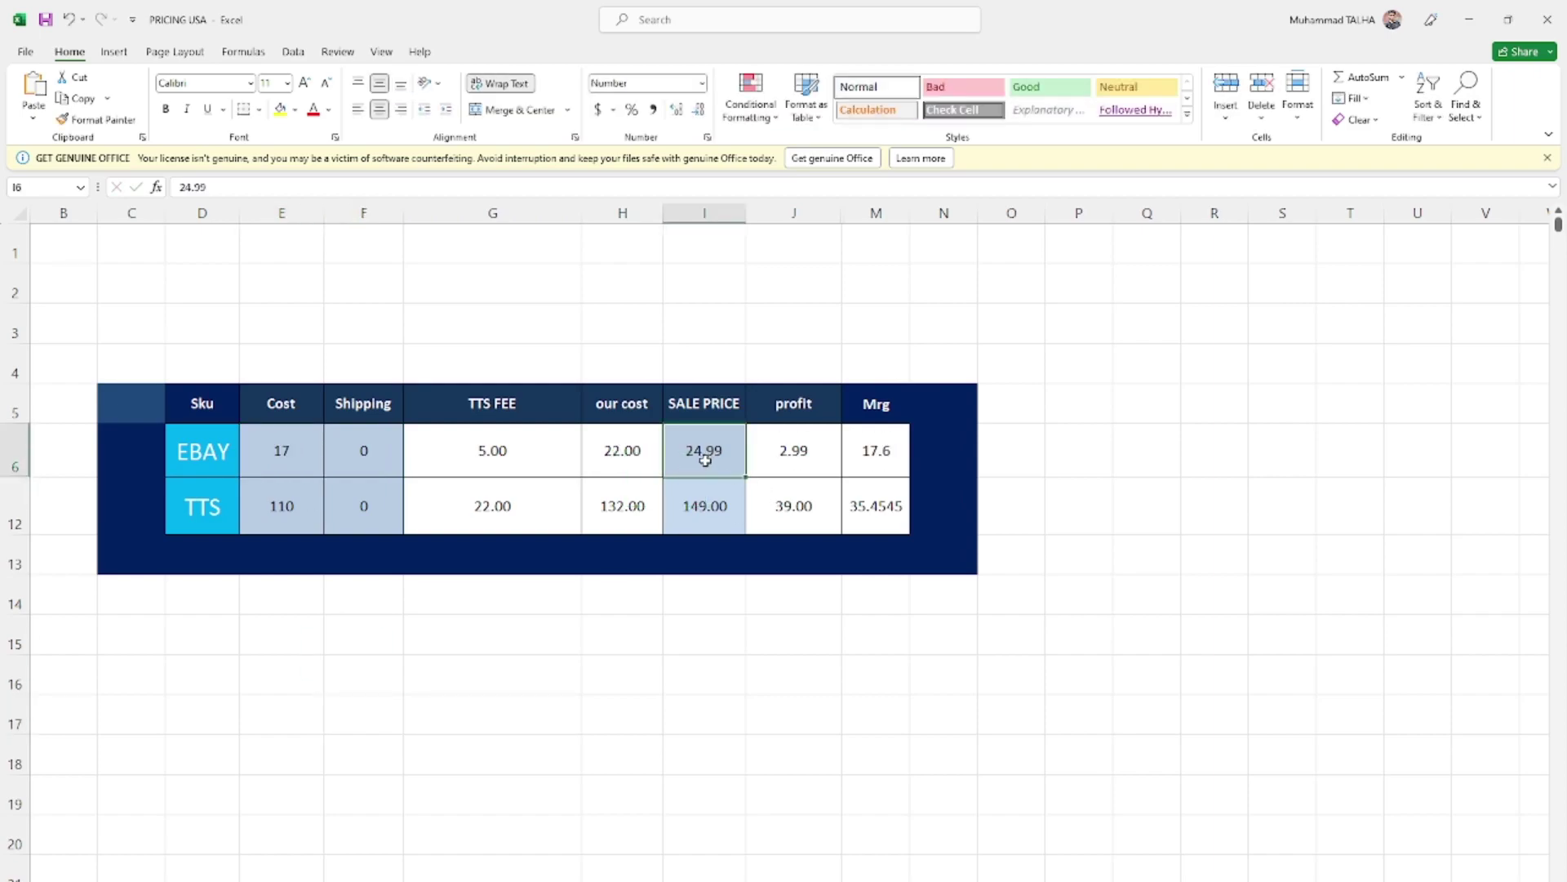
{"action": "left_click", "coordinate": [793, 459]}
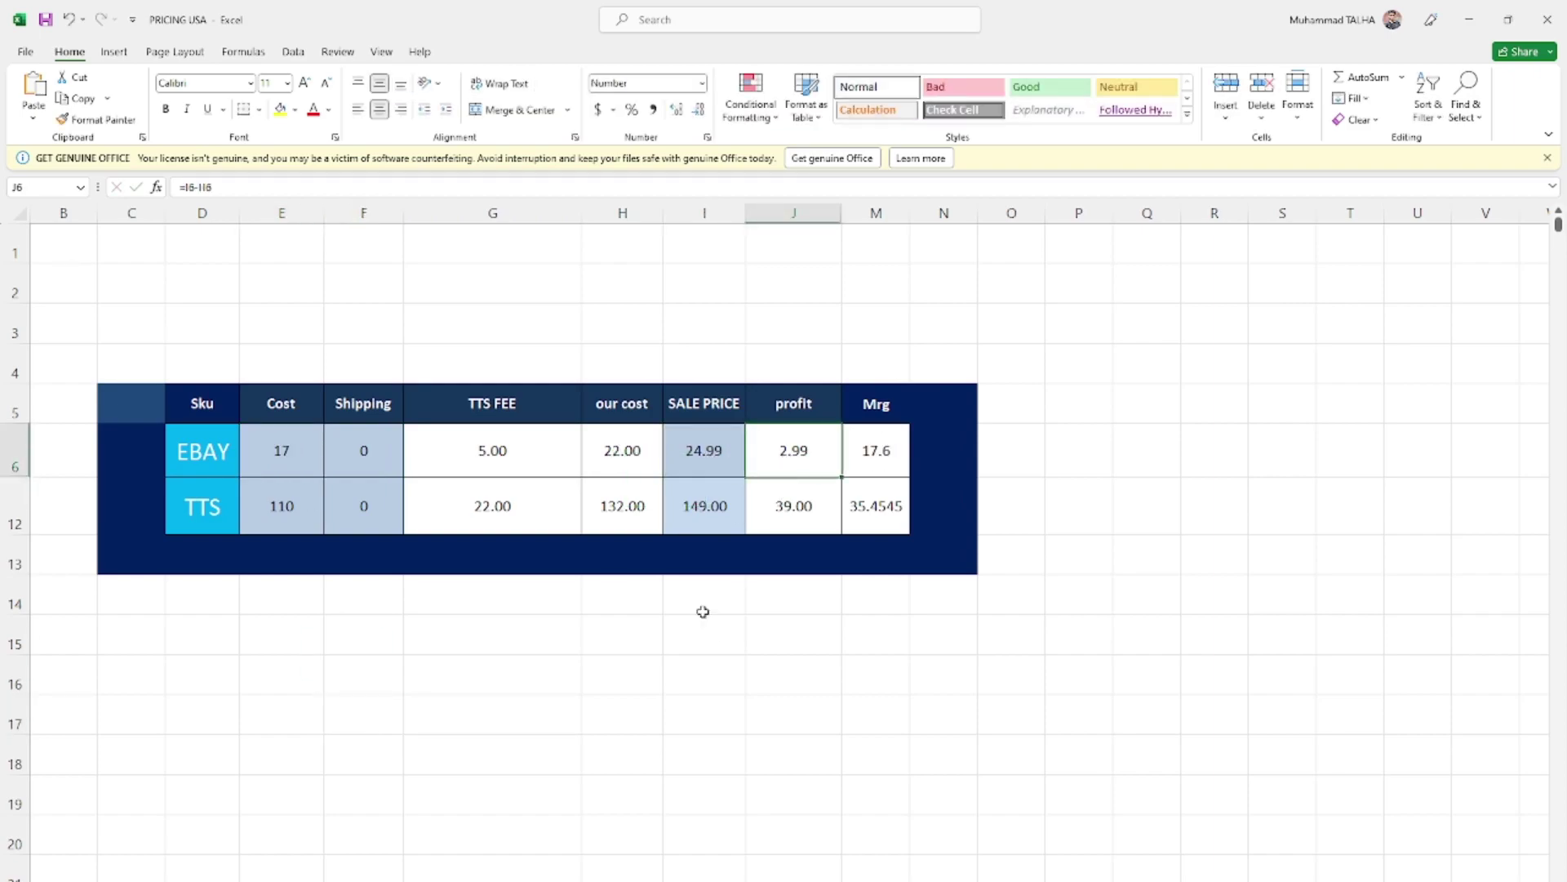
Set the SALE PRICE in the EBAY row to 21.99 and check the profit cell.
{"action": "left_click", "coordinate": [703, 457]}
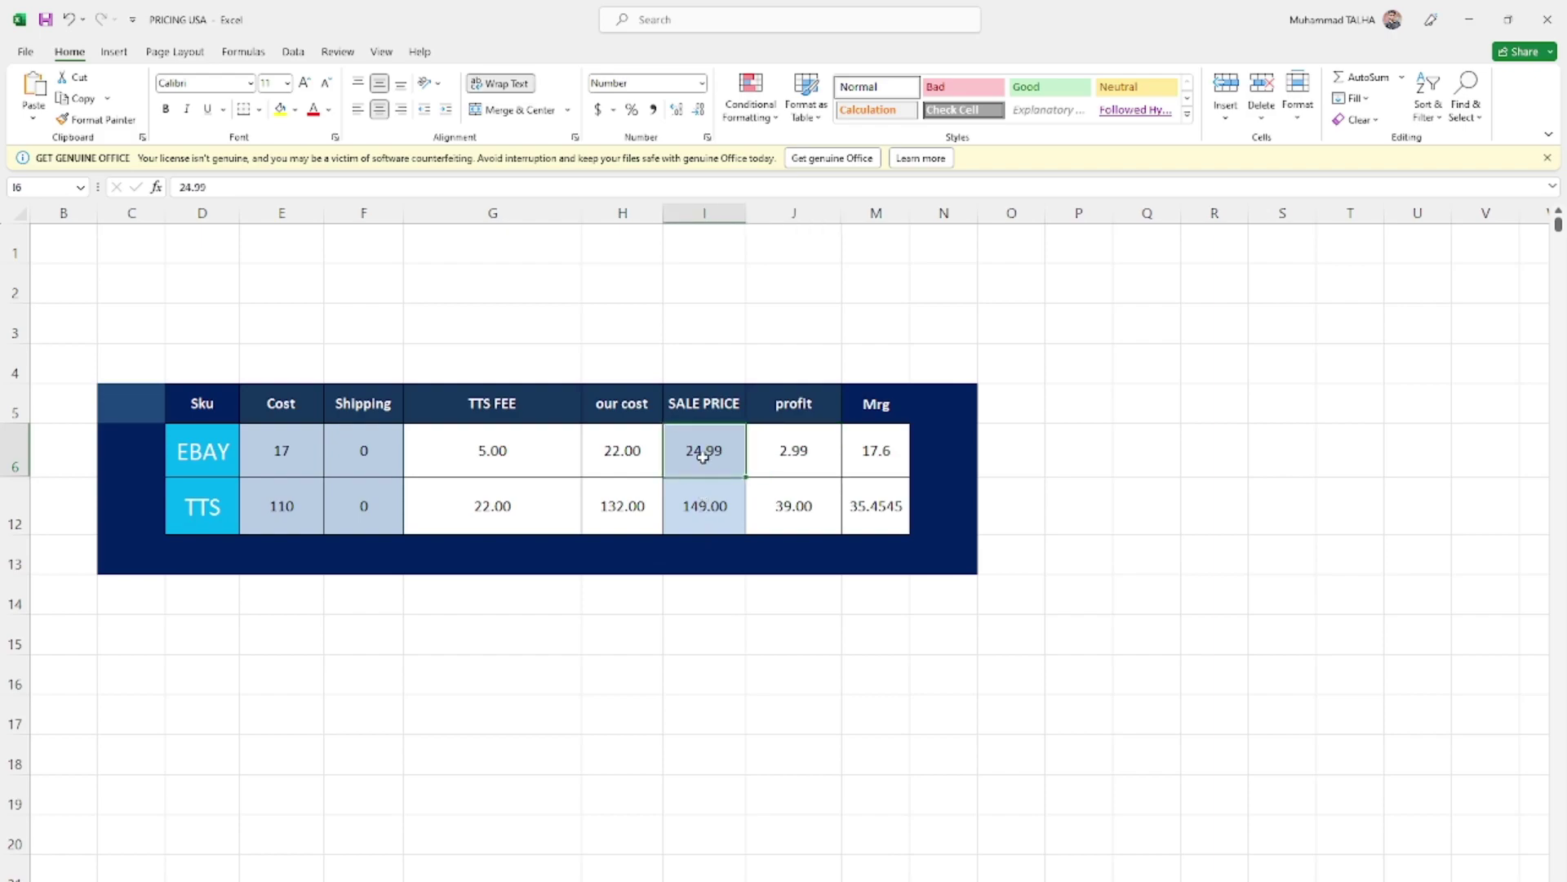
{"action": "type", "text": "21.99"}
{"action": "left_click", "coordinate": [718, 637]}
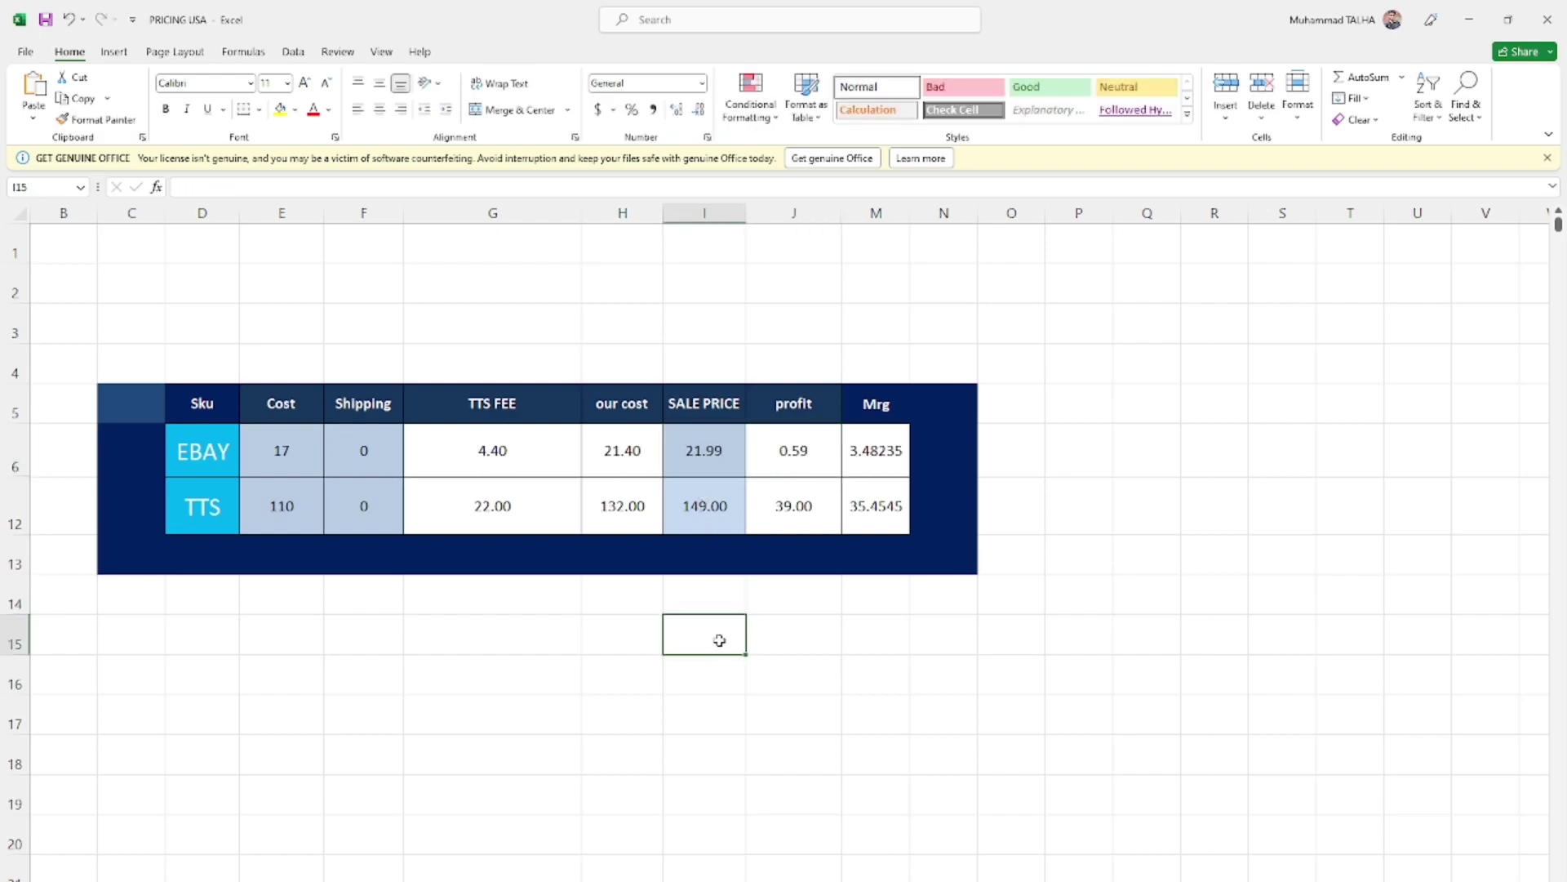
{"action": "left_click", "coordinate": [784, 467]}
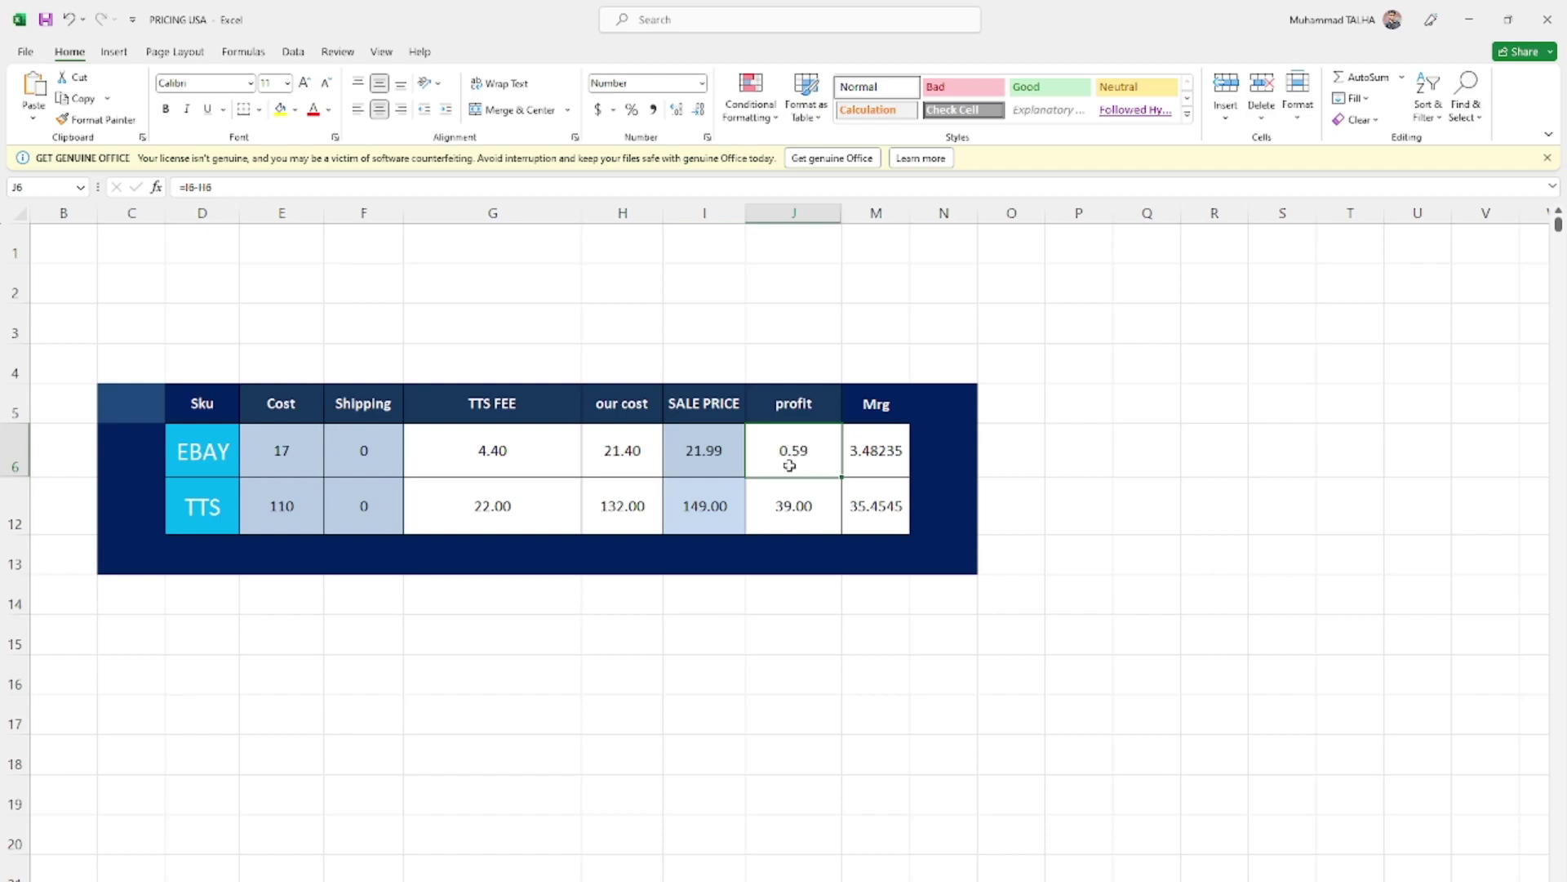
{"action": "left_click", "coordinate": [689, 457]}
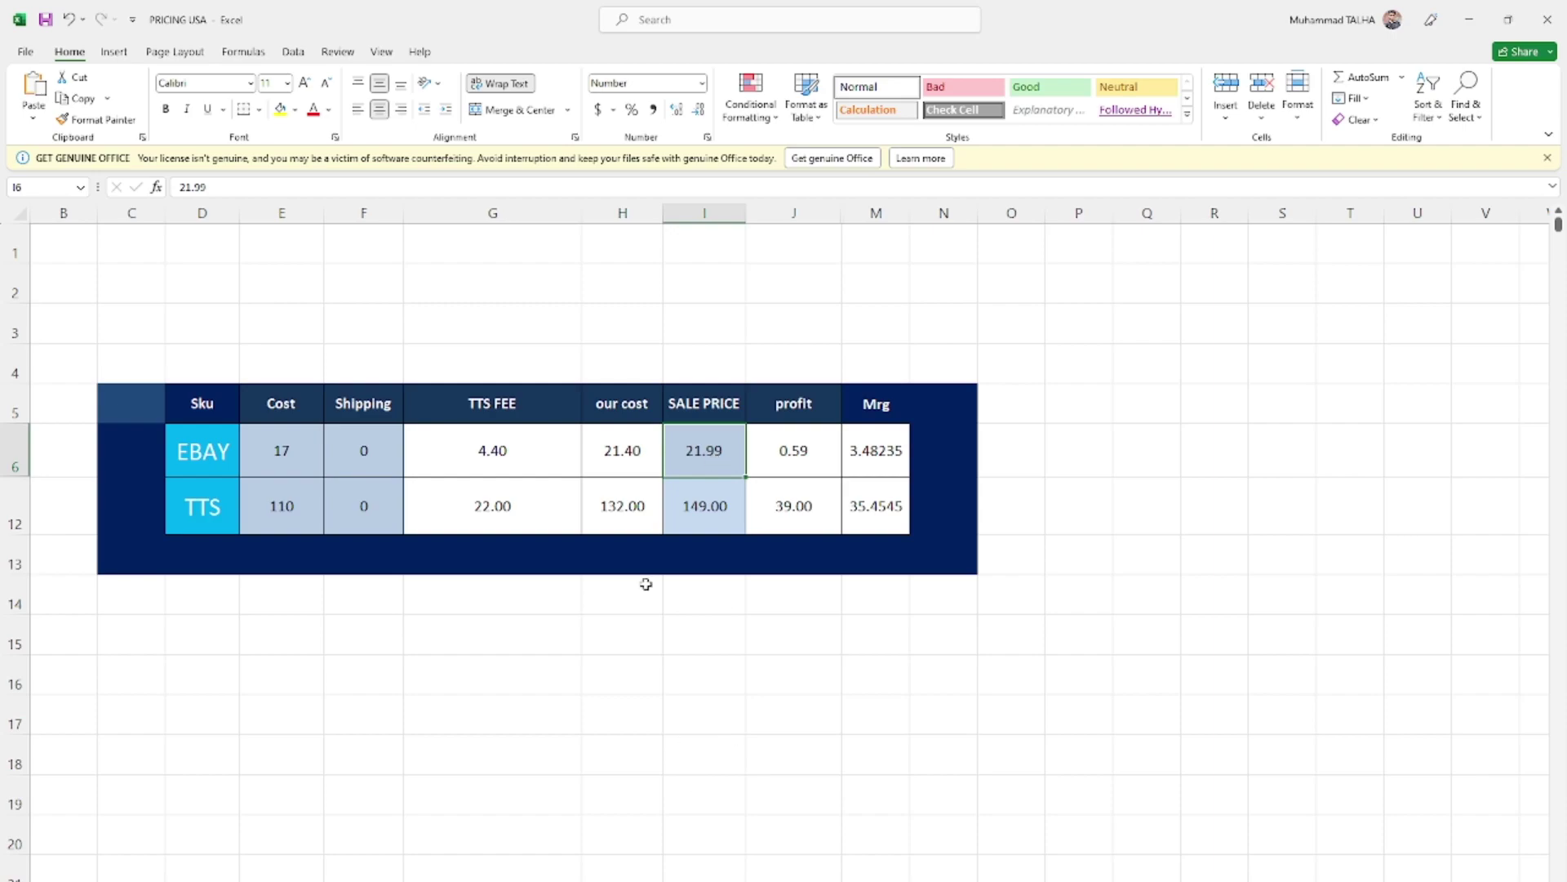
Try editing the percentage in the EBAY row's TTS FEE formula and undo the edit.
{"action": "left_click", "coordinate": [505, 445]}
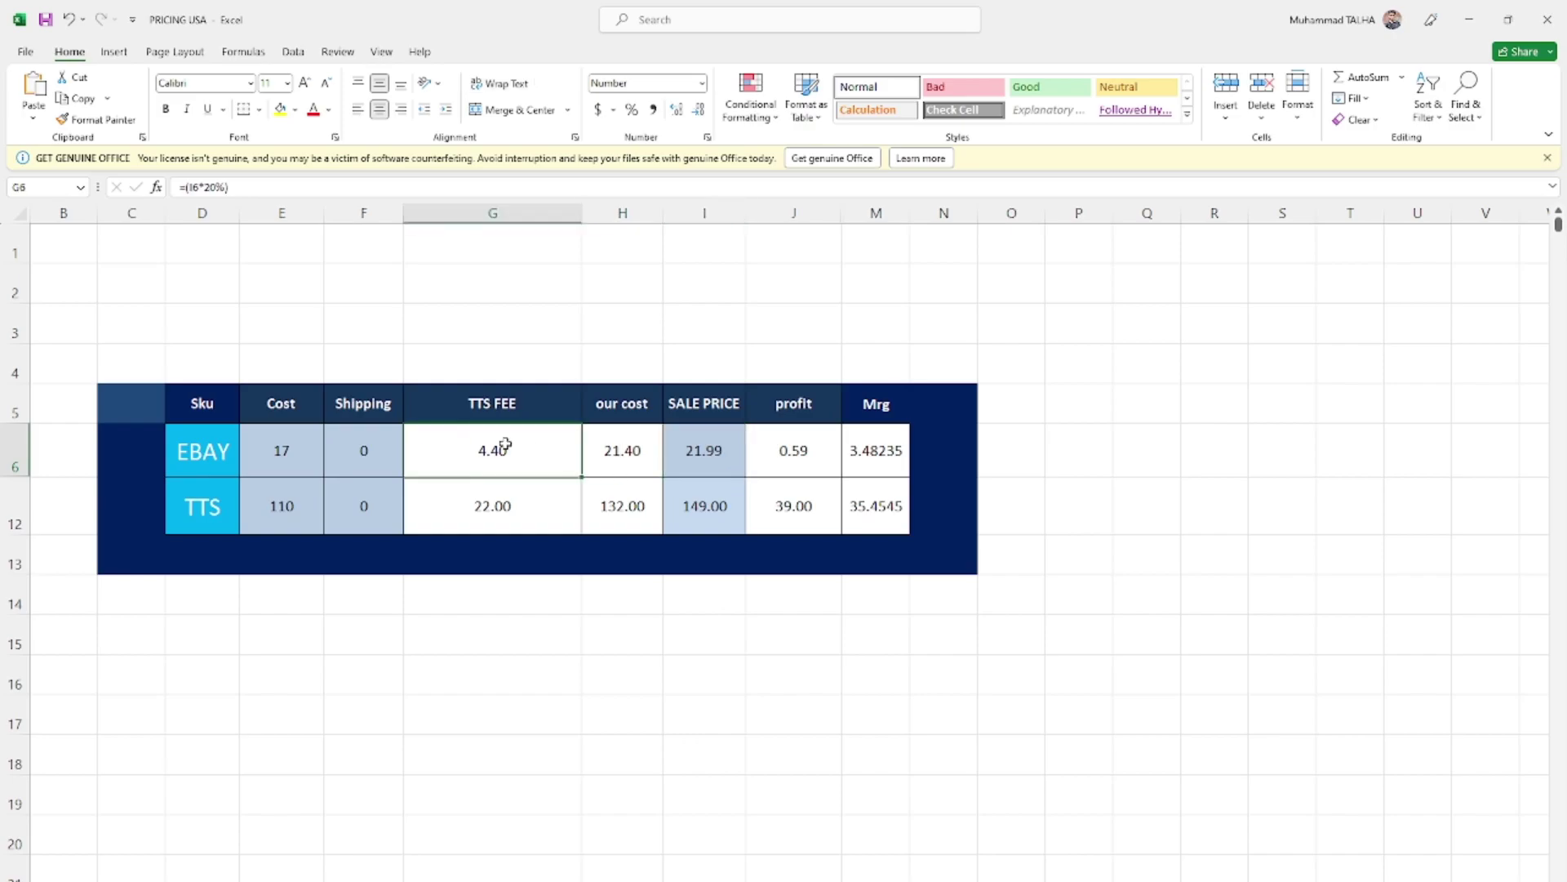
{"action": "double_click", "coordinate": [207, 187]}
{"action": "type", "text": "0"}
{"action": "left_click", "coordinate": [241, 302]}
{"action": "key", "text": "ctrl+z"}
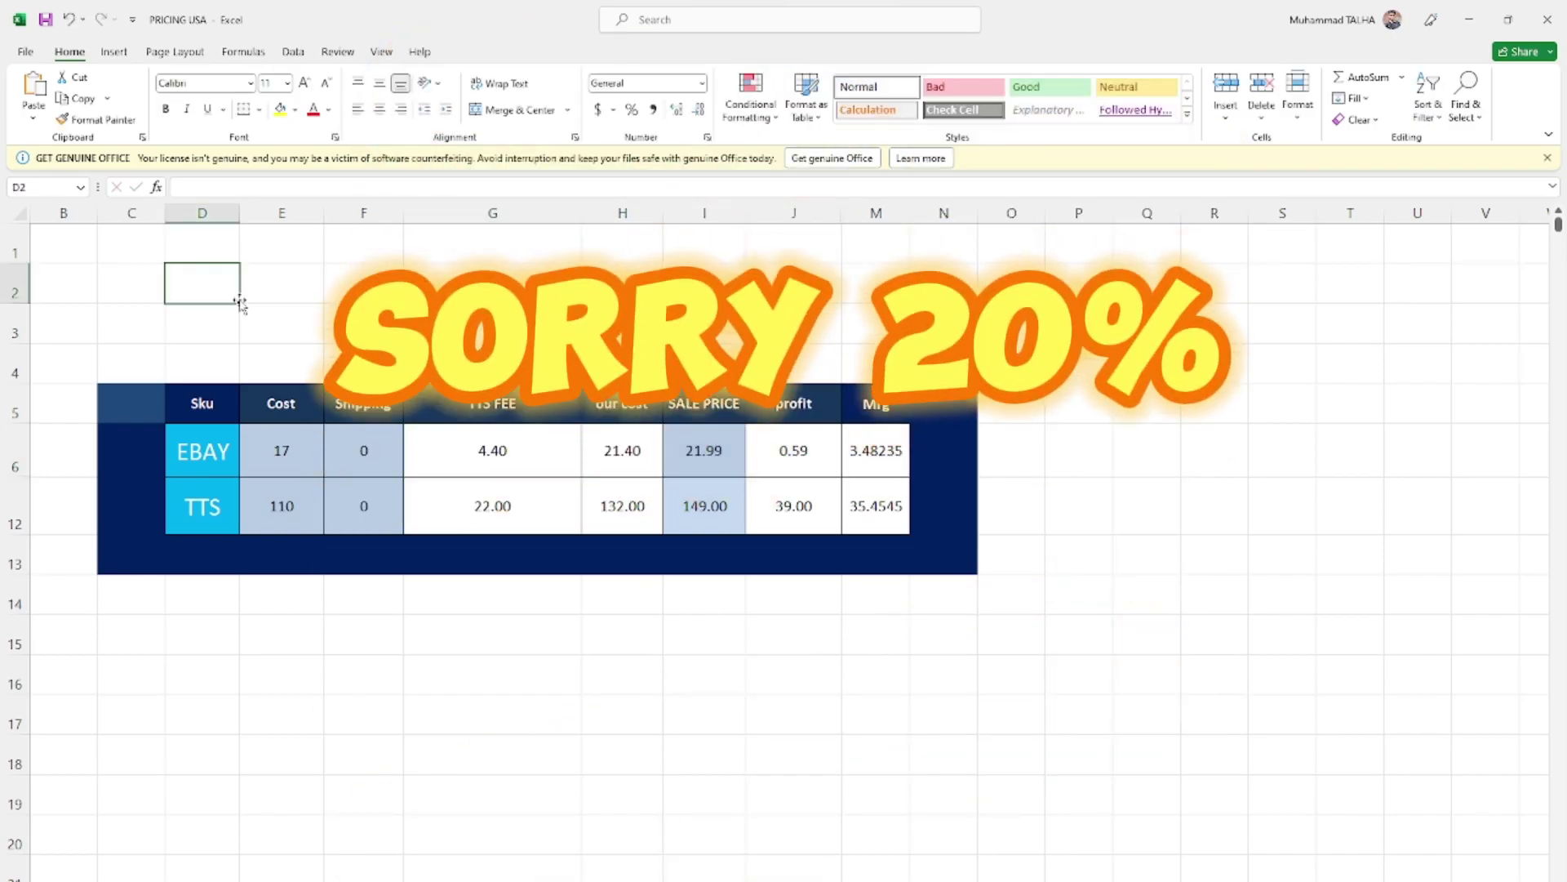
Set the percentage in the EBAY row's TTS FEE formula to 5% and check that row's profit.
{"action": "left_click", "coordinate": [508, 472]}
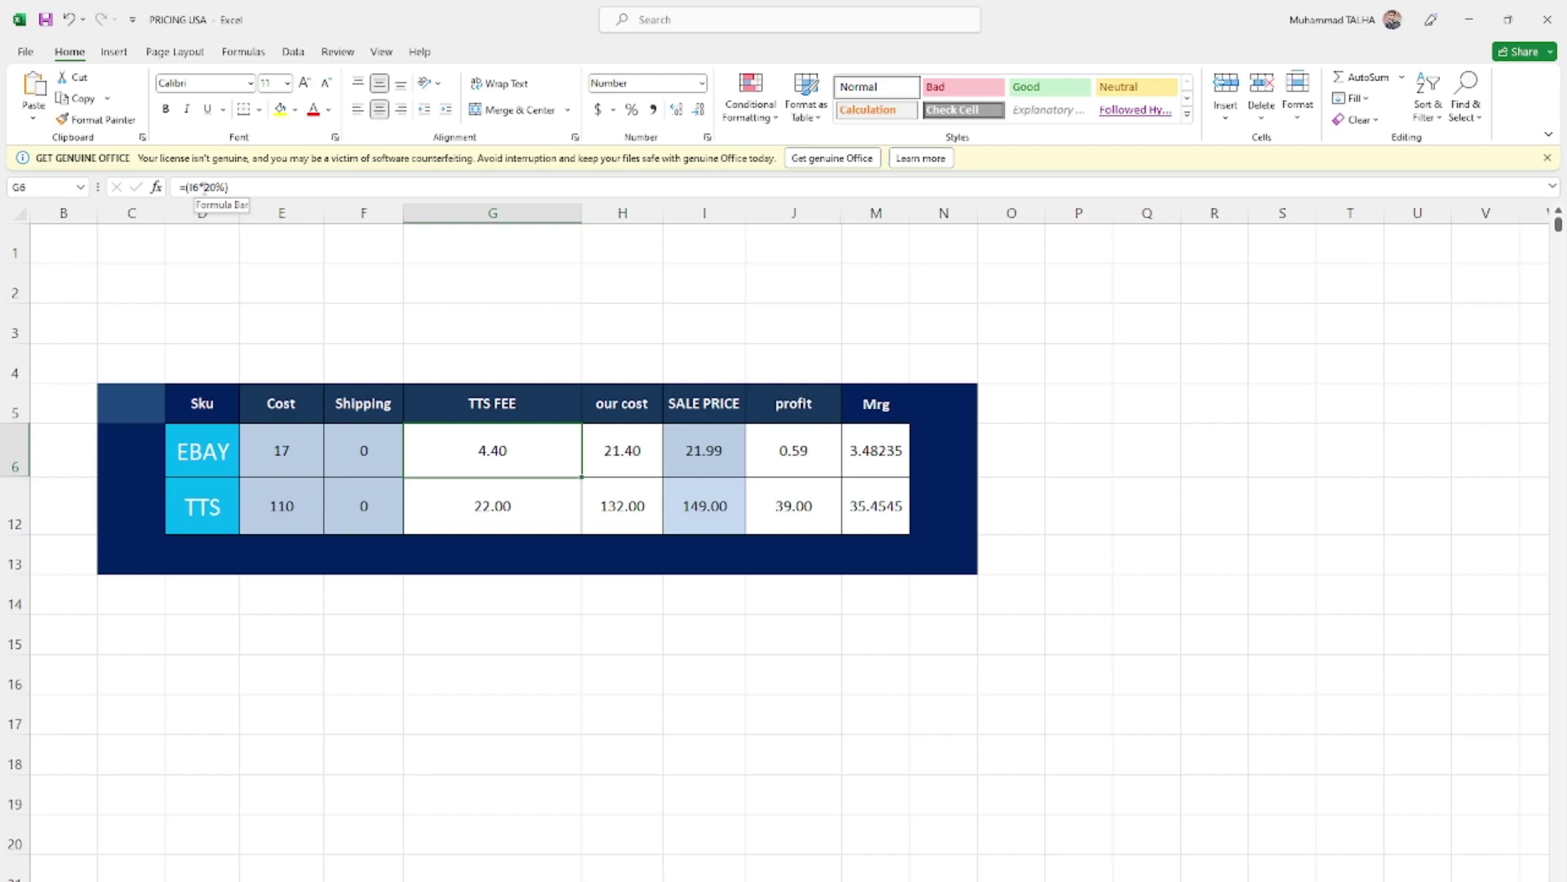
{"action": "left_click", "coordinate": [791, 469]}
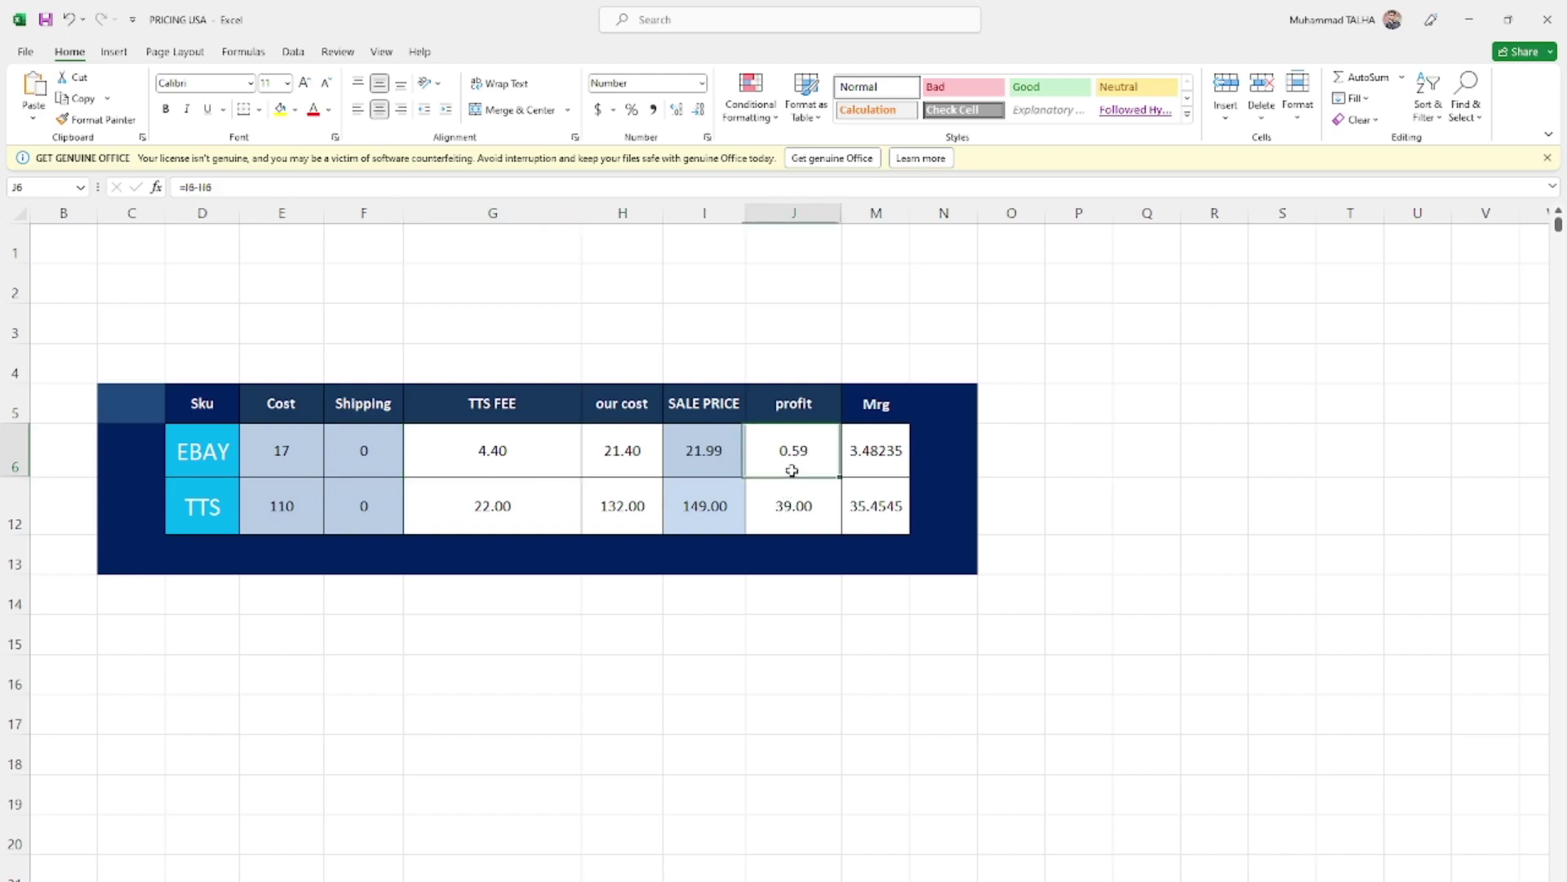
{"action": "left_click", "coordinate": [489, 462]}
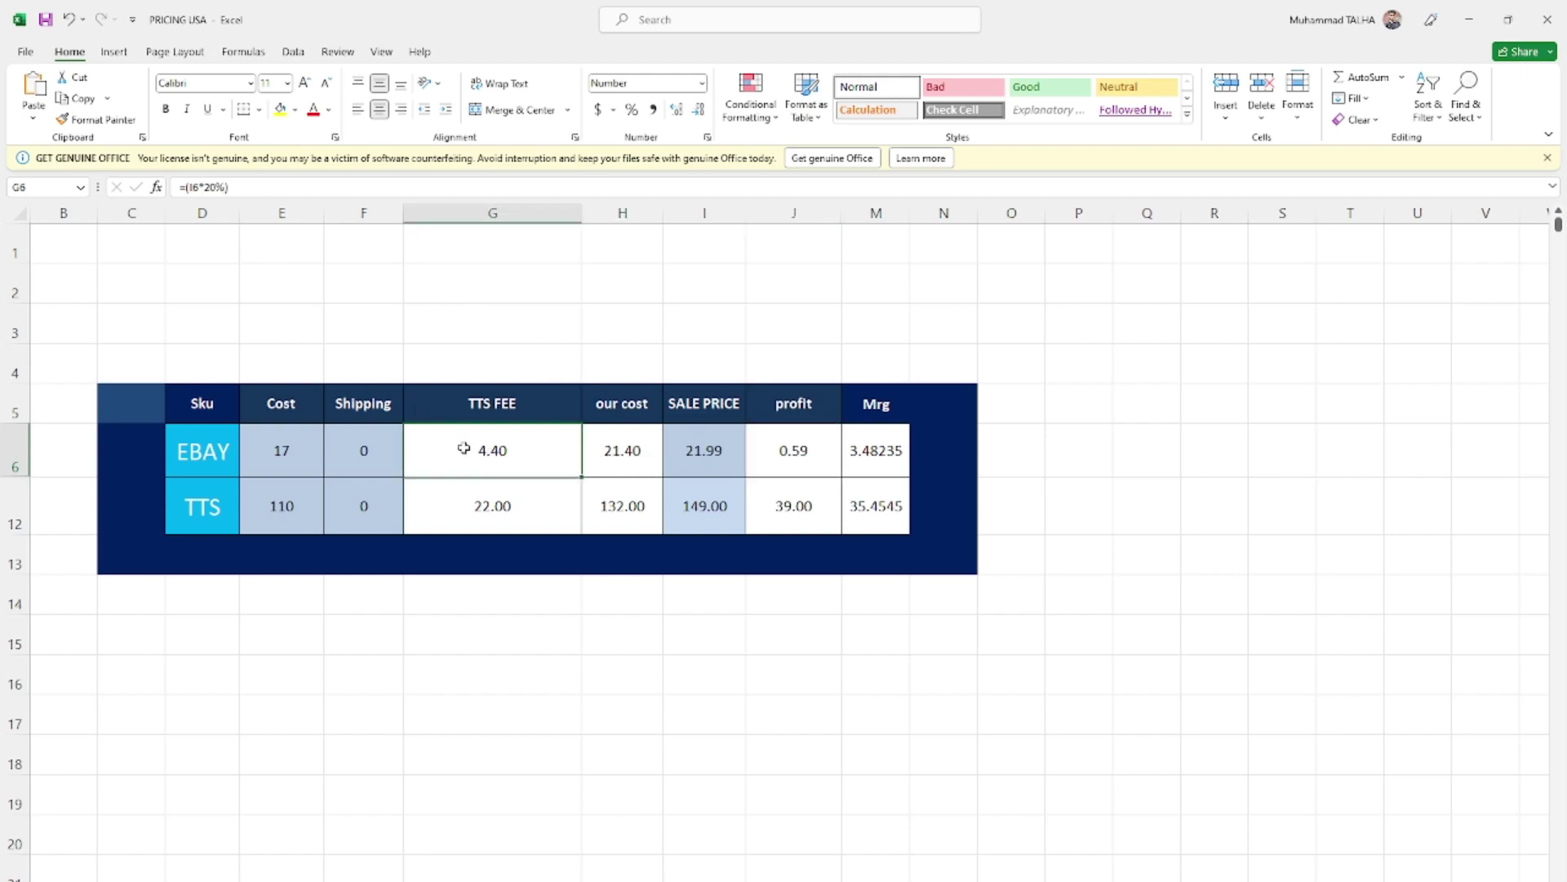
{"action": "left_click", "coordinate": [203, 190]}
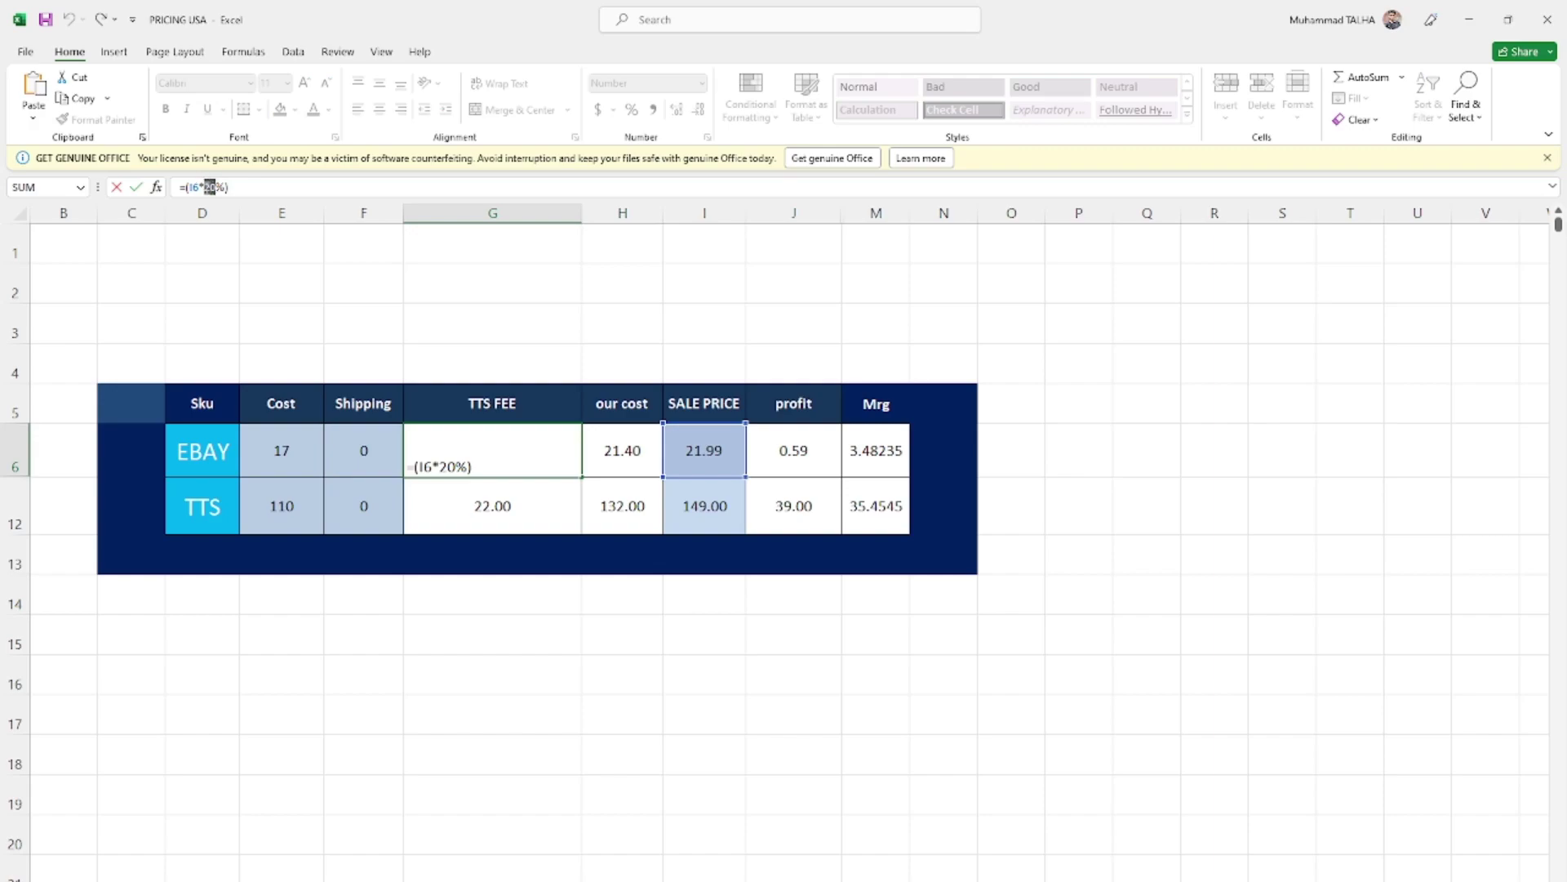
{"action": "type", "text": "5"}
{"action": "key", "text": "Return"}
{"action": "left_click", "coordinate": [776, 436]}
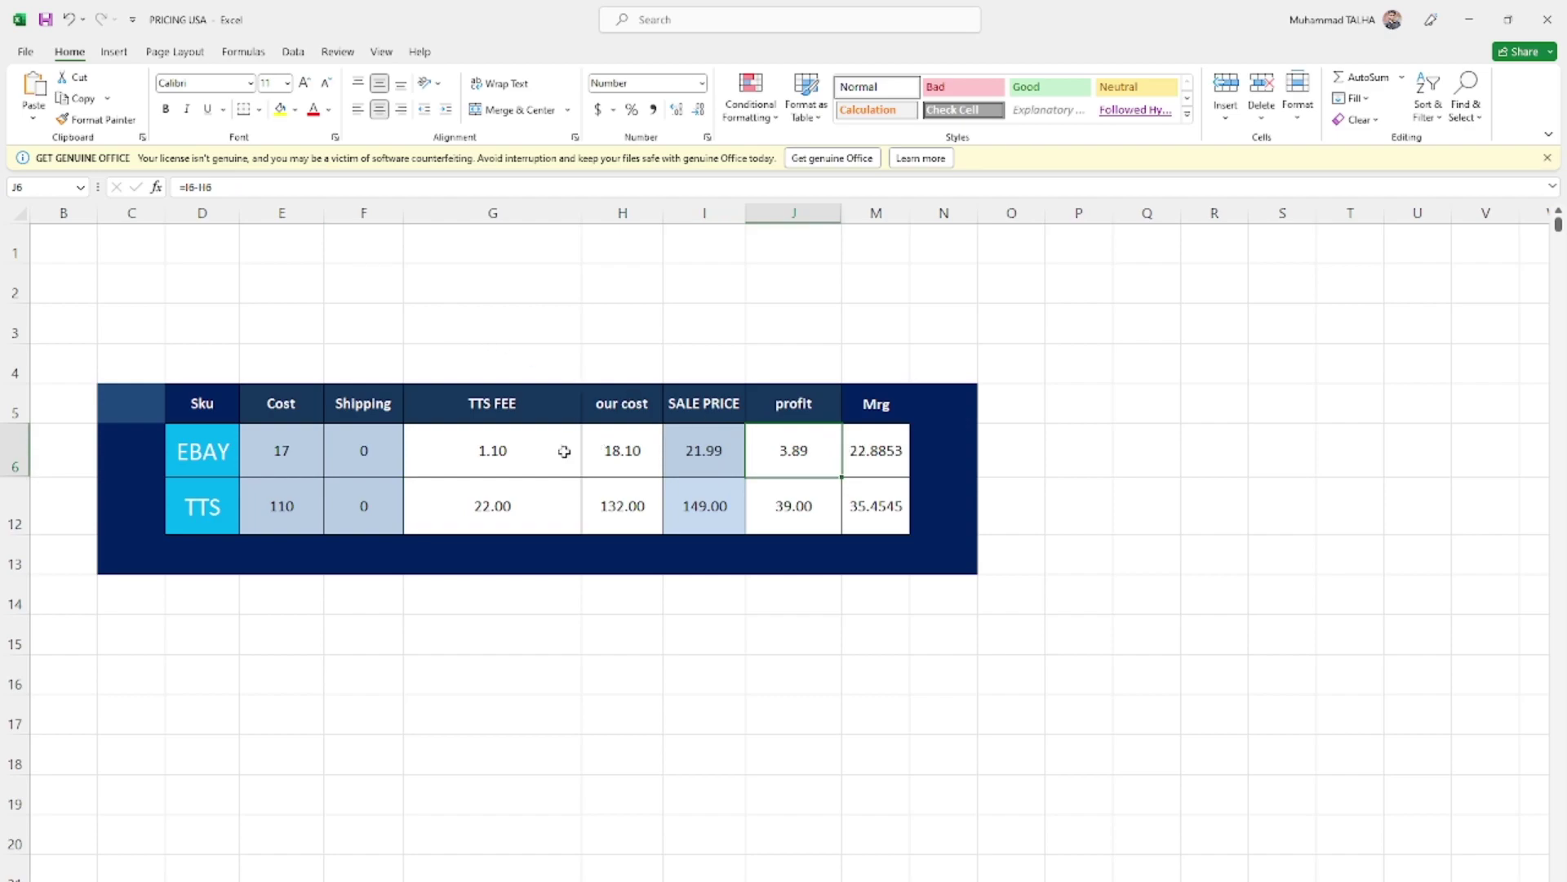
Set the percentage in the EBAY row's TTS FEE formula to 25% and review the row through to the sale price.
{"action": "left_click", "coordinate": [510, 460]}
{"action": "left_click", "coordinate": [206, 187]}
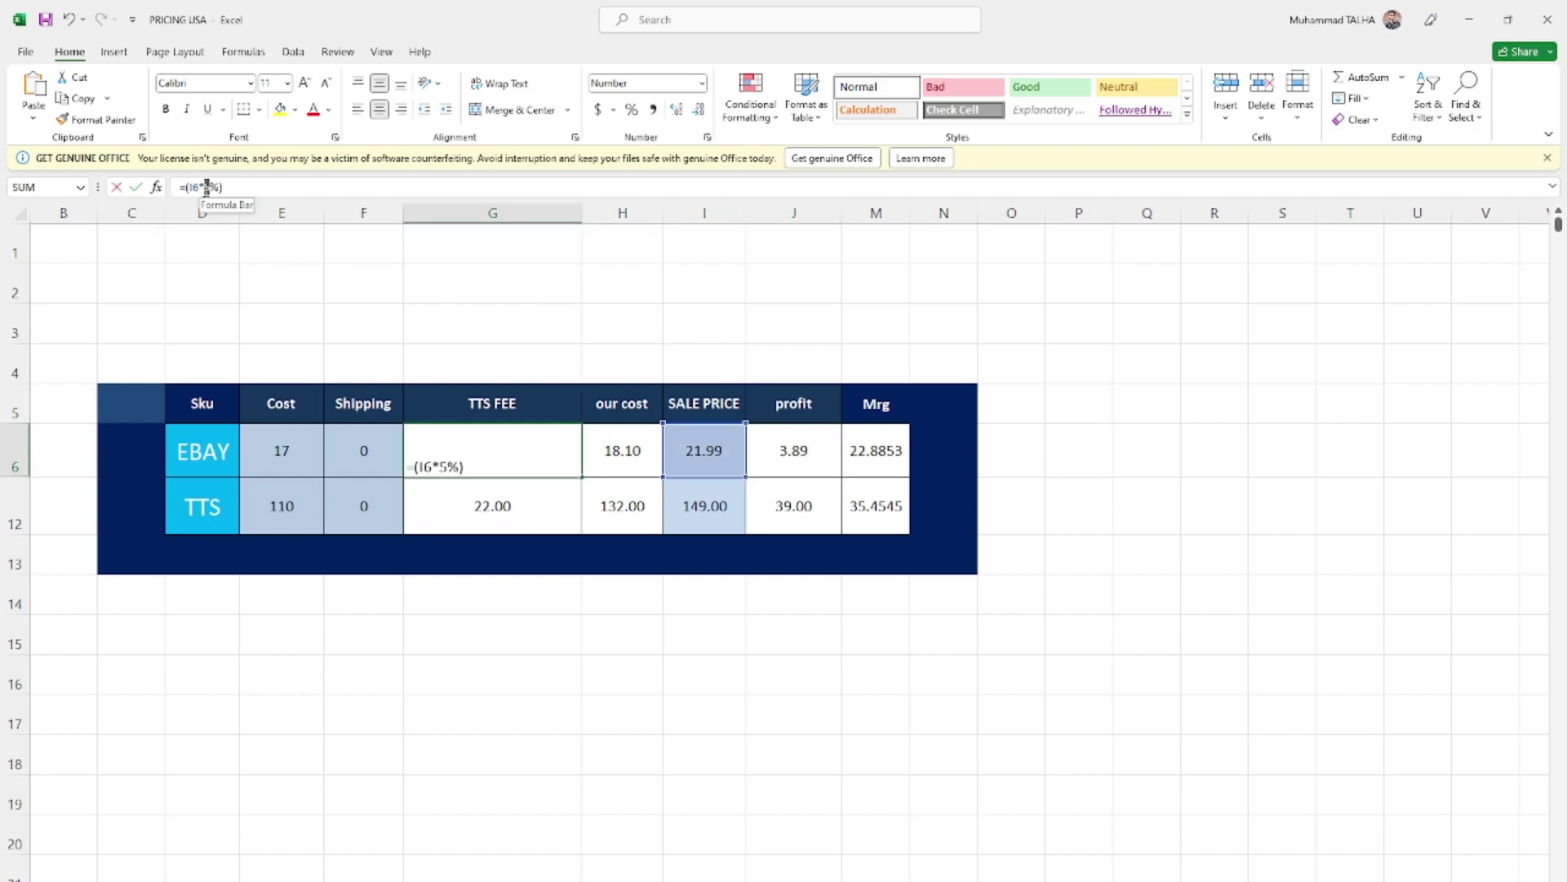
{"action": "type", "text": "2"}
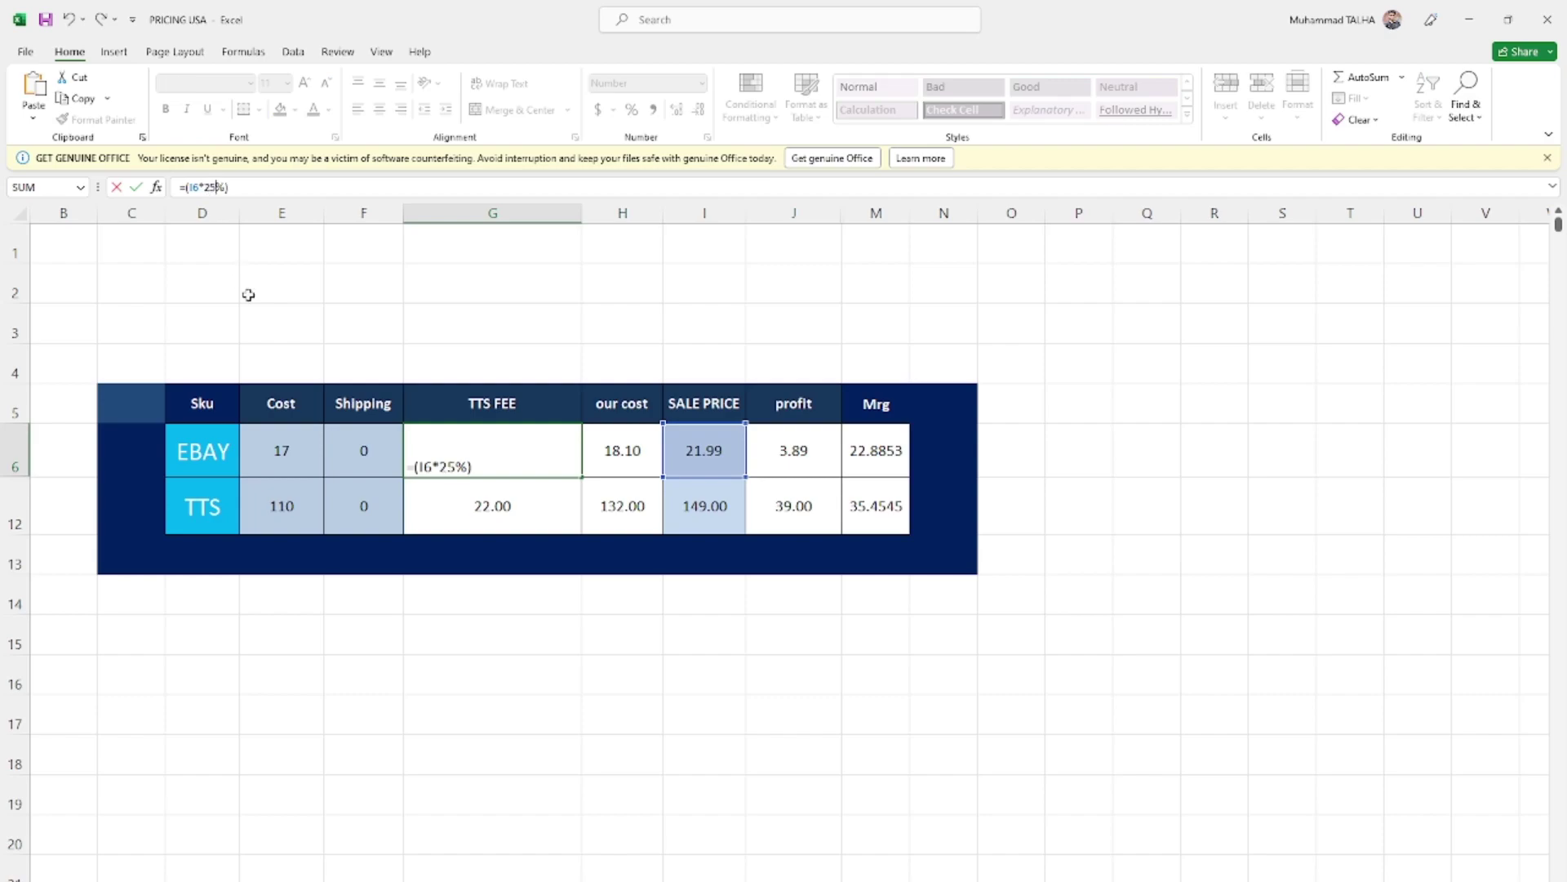
{"action": "key", "text": "Return"}
{"action": "left_click_drag", "start_coordinate": [345, 456], "coordinate": [852, 457]}
{"action": "left_click", "coordinate": [698, 452]}
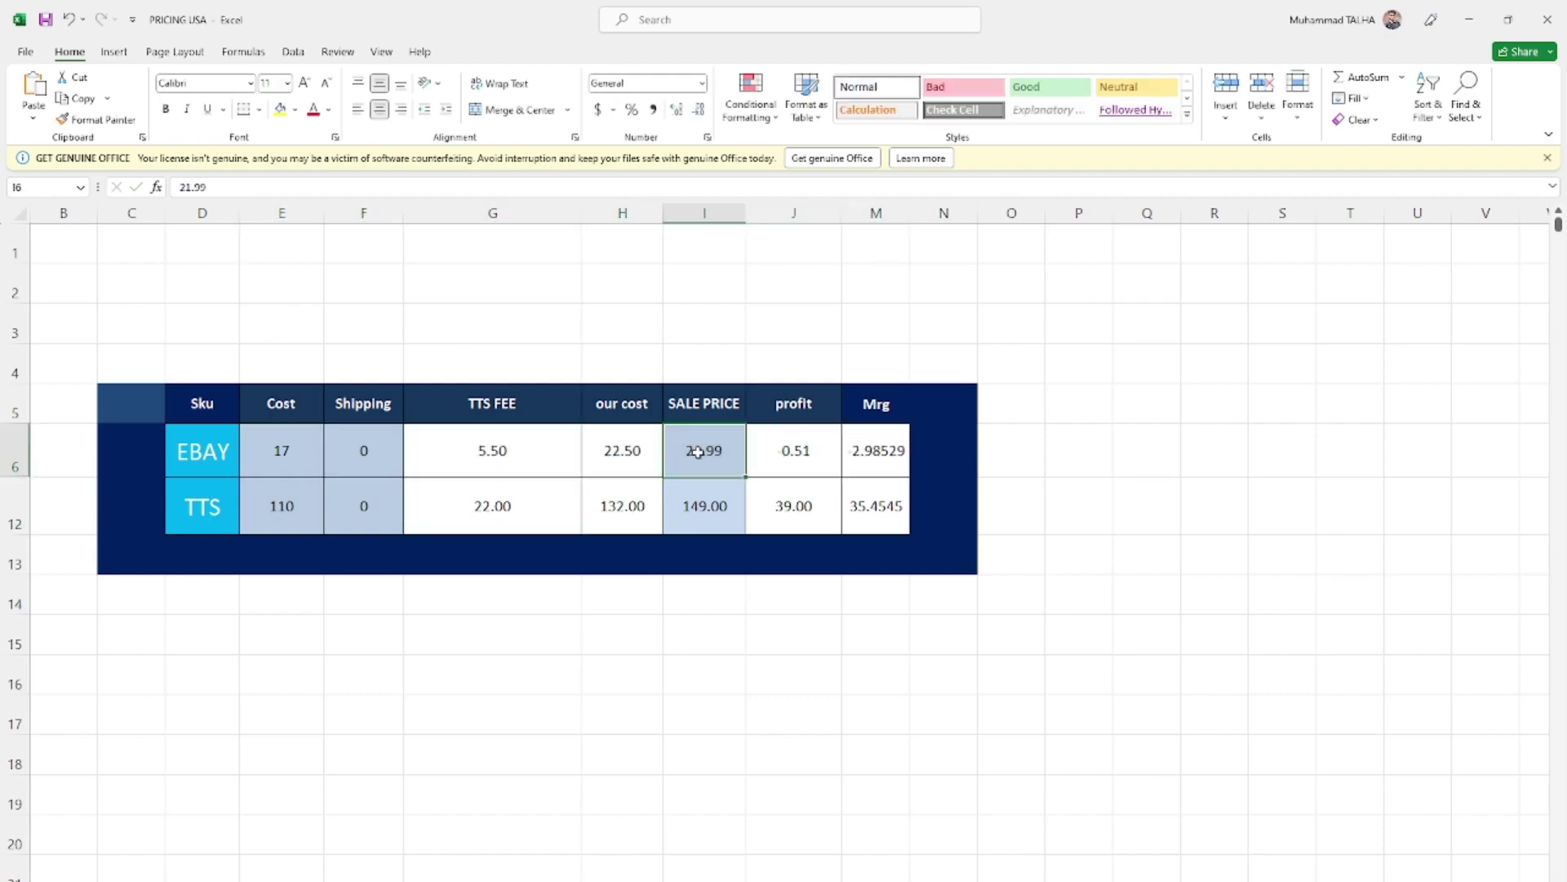
Set the percentage in the EBAY row's TTS FEE formula to 20% and check the fee cell.
{"action": "left_click", "coordinate": [519, 441]}
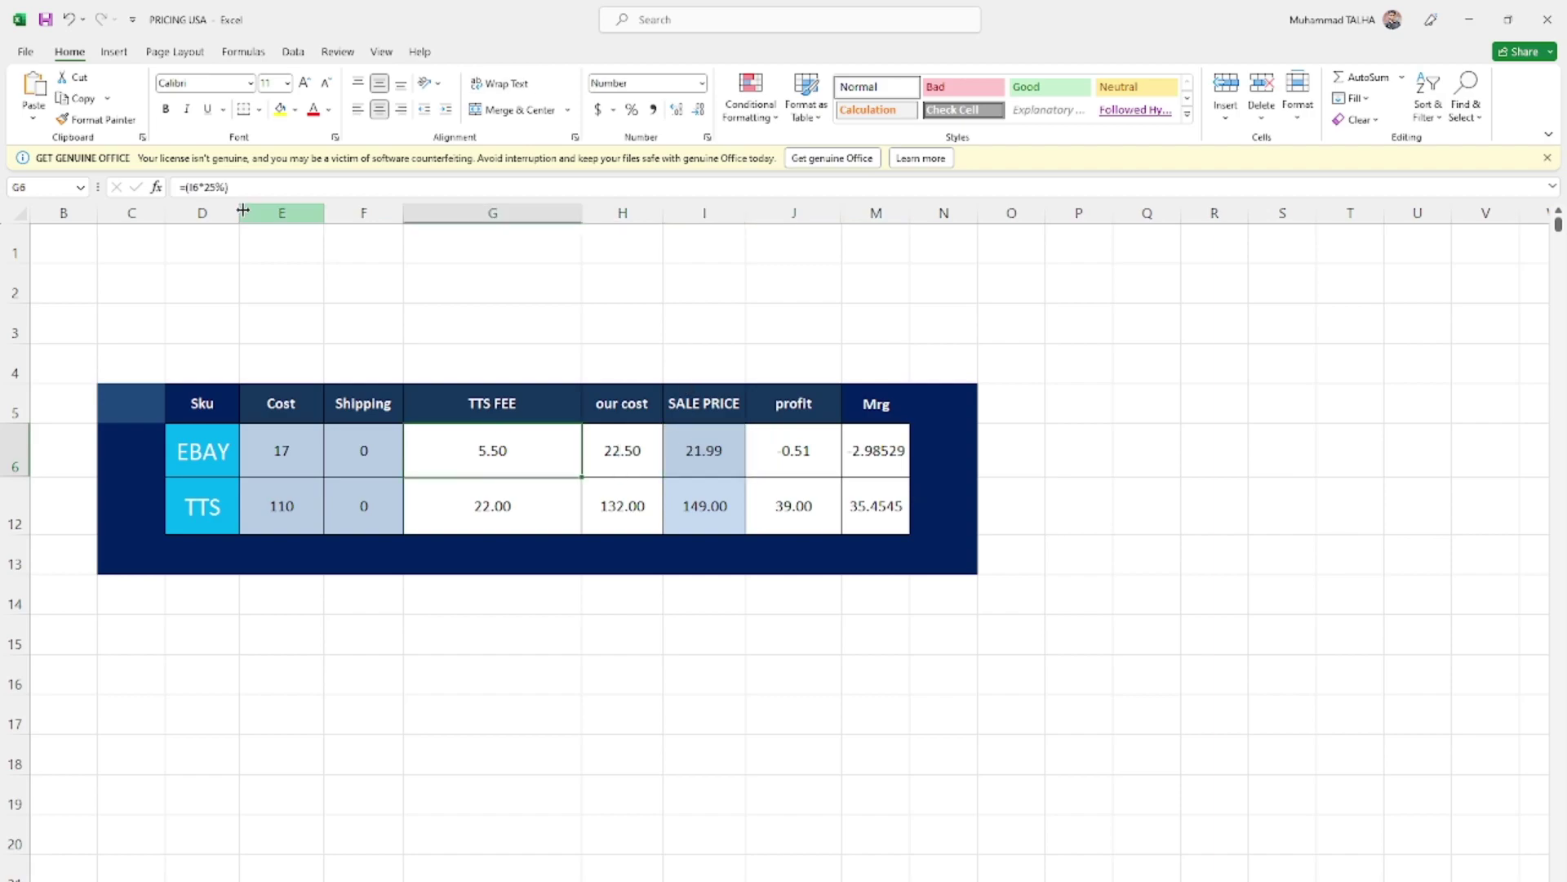
{"action": "left_click", "coordinate": [214, 188]}
{"action": "key", "text": "BackSpace"}
{"action": "type", "text": "0"}
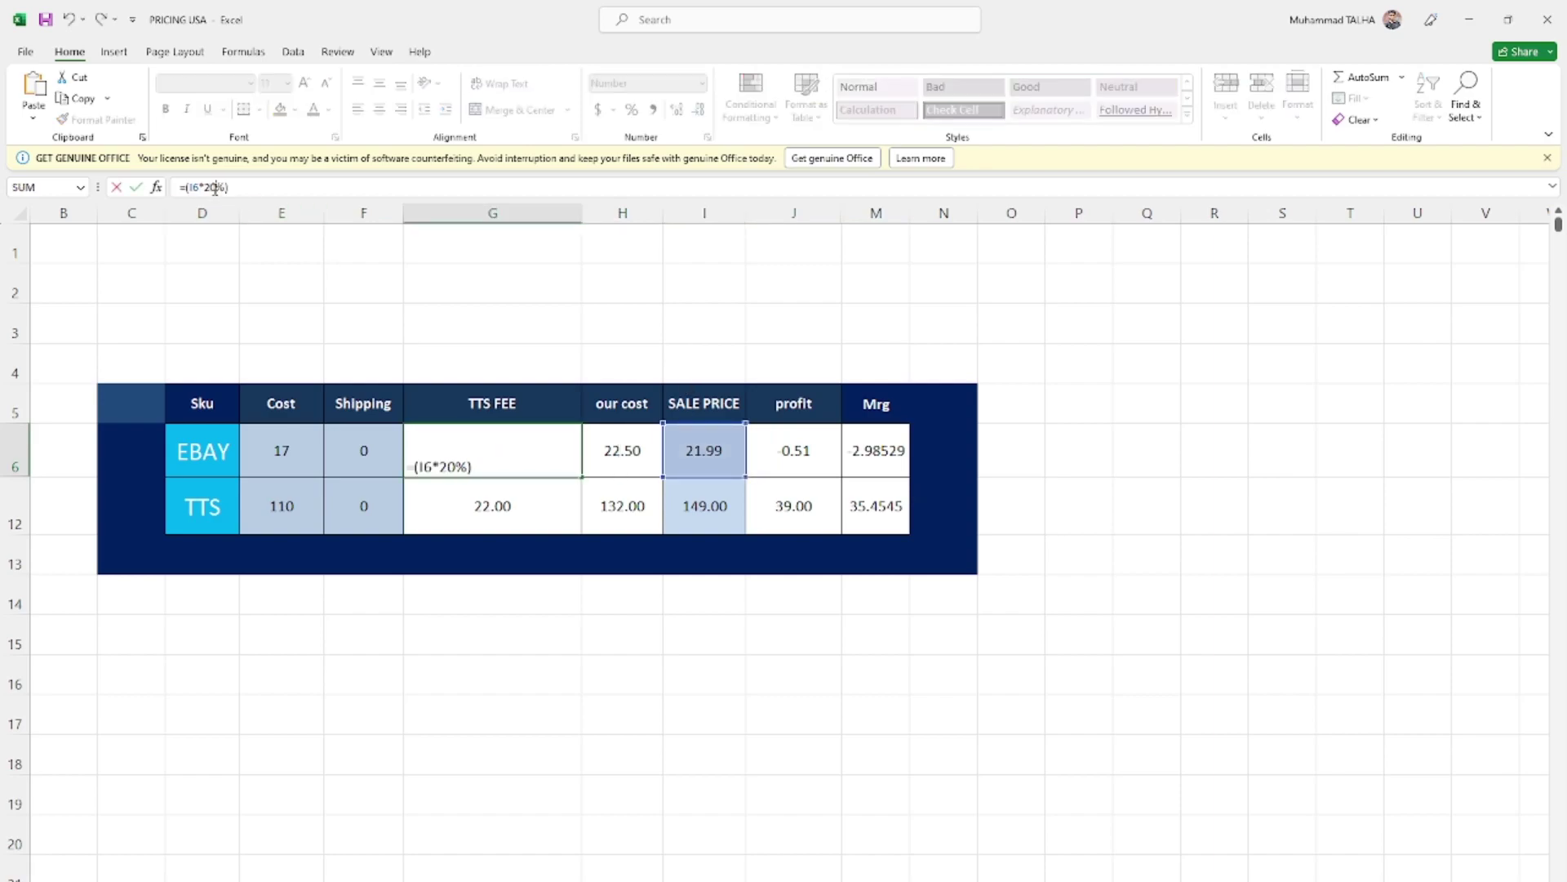
{"action": "key", "text": "Return"}
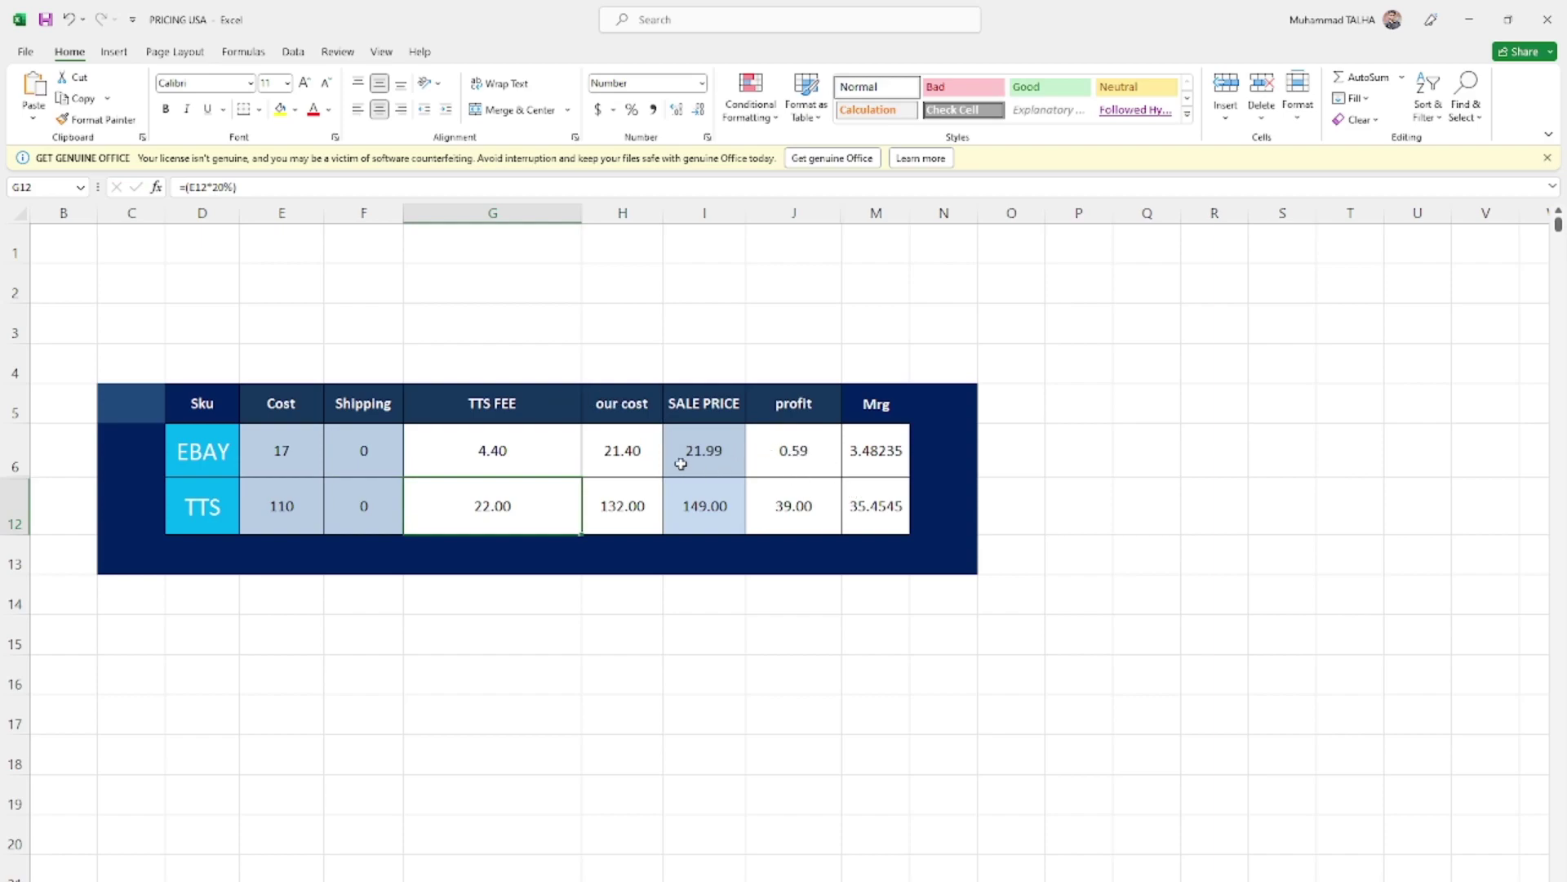
{"action": "left_click", "coordinate": [479, 454]}
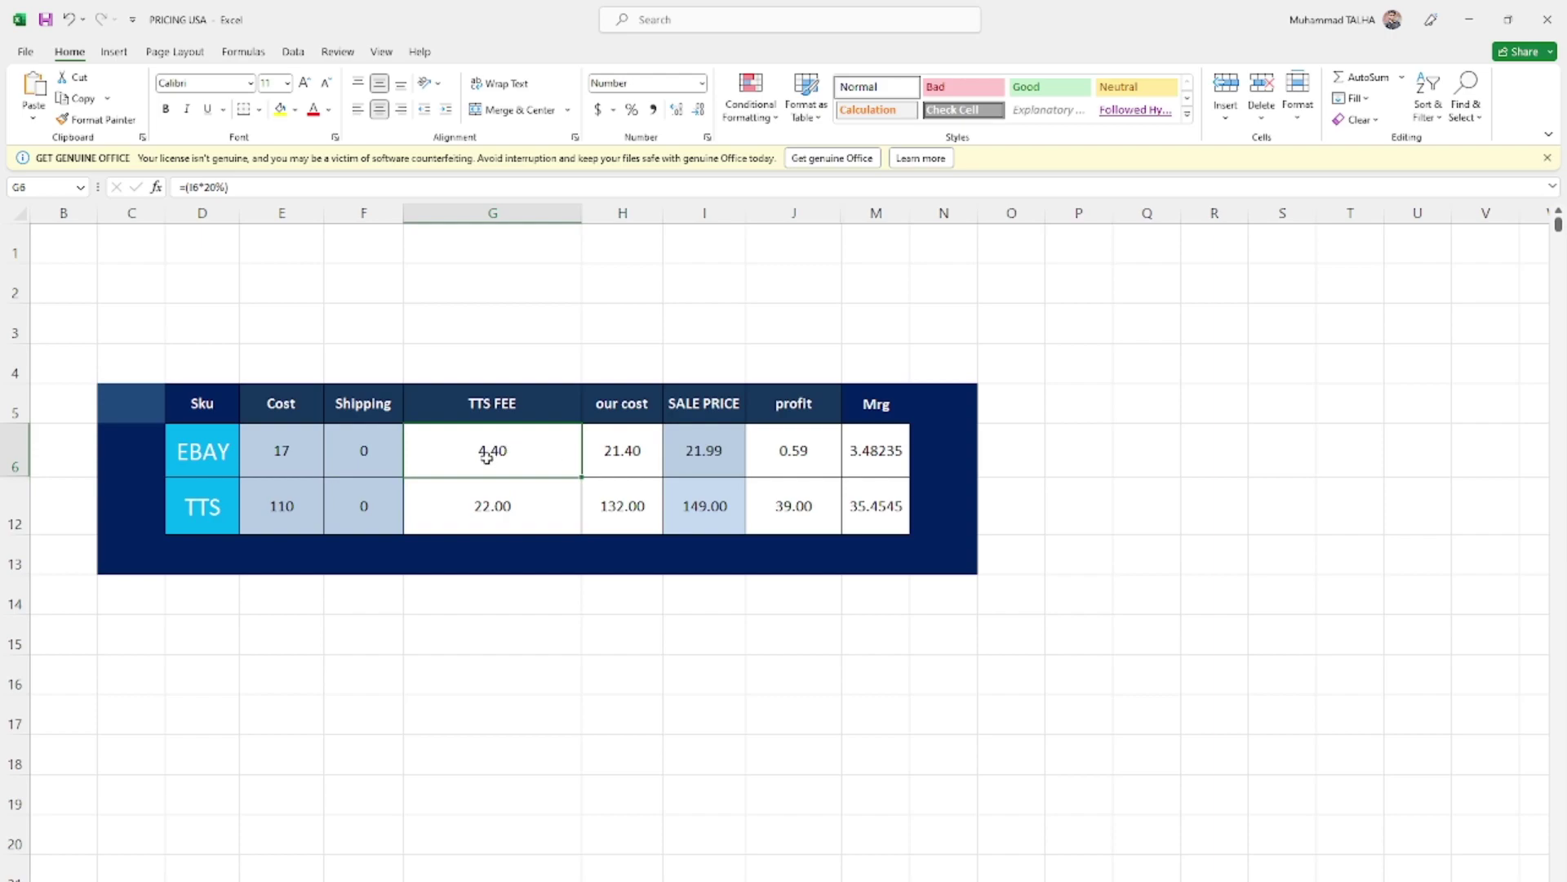
Set the SALE PRICE in the EBAY row to 23 and check the profit cell.
{"action": "left_click", "coordinate": [683, 454]}
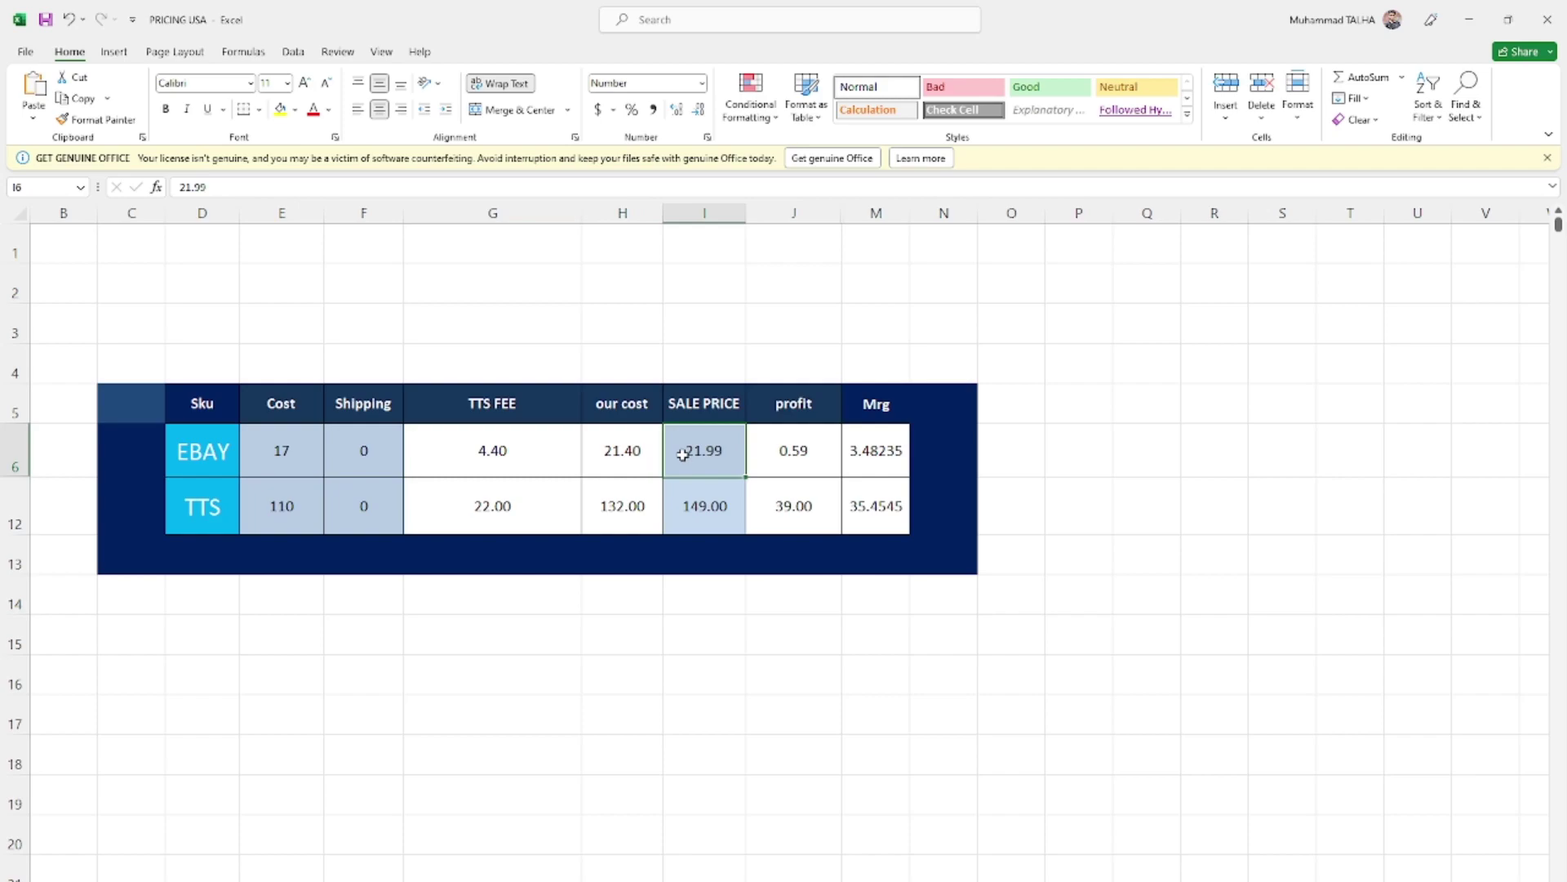
{"action": "type", "text": "2"}
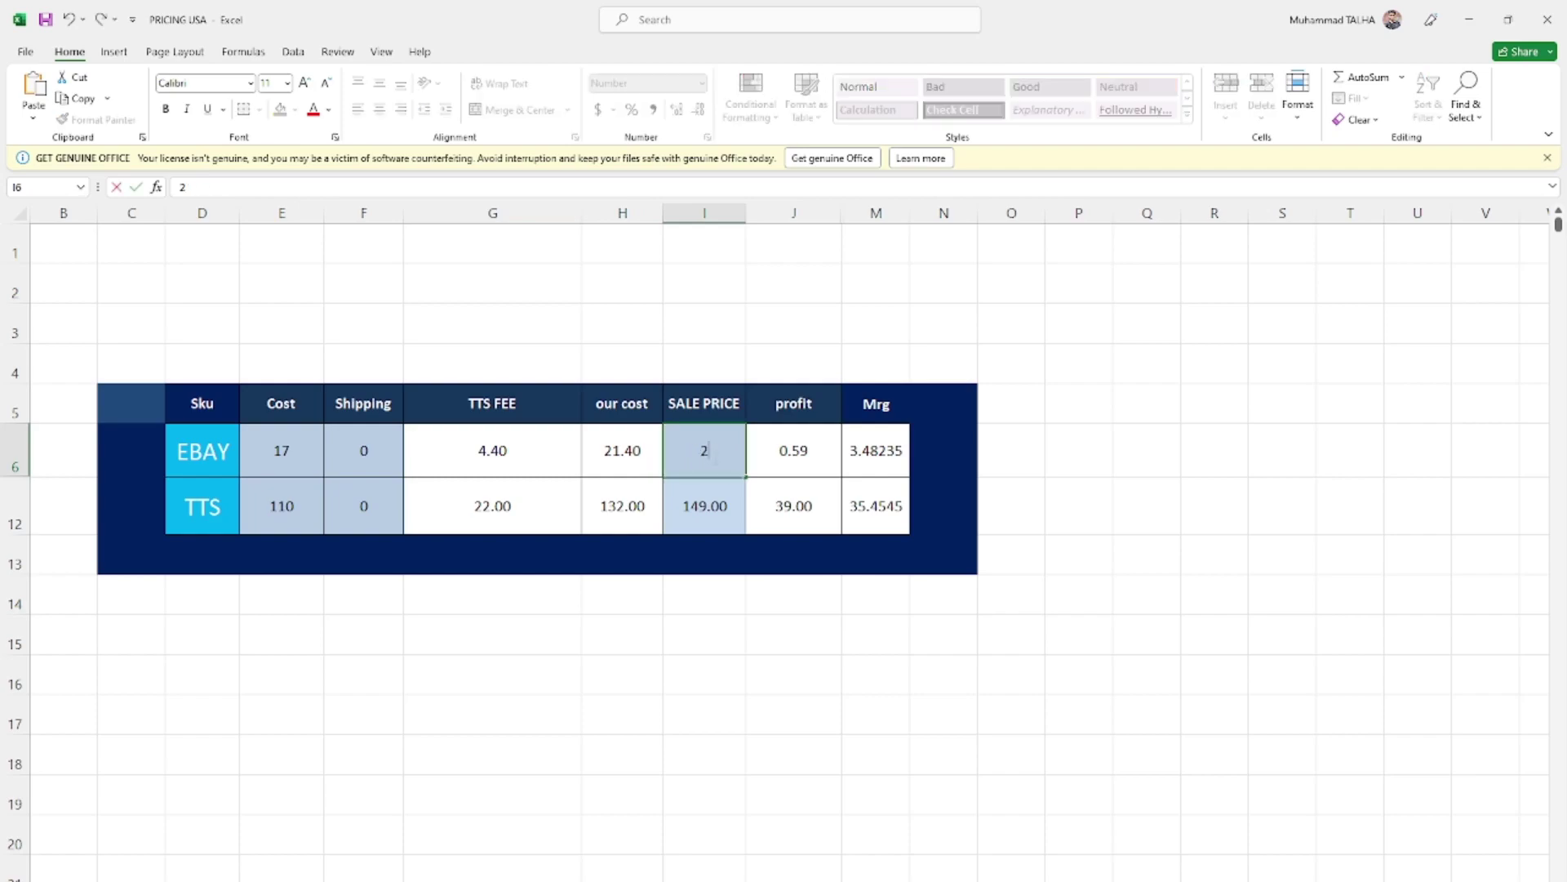
{"action": "type", "text": "23"}
{"action": "left_click", "coordinate": [699, 342]}
{"action": "left_click", "coordinate": [804, 463]}
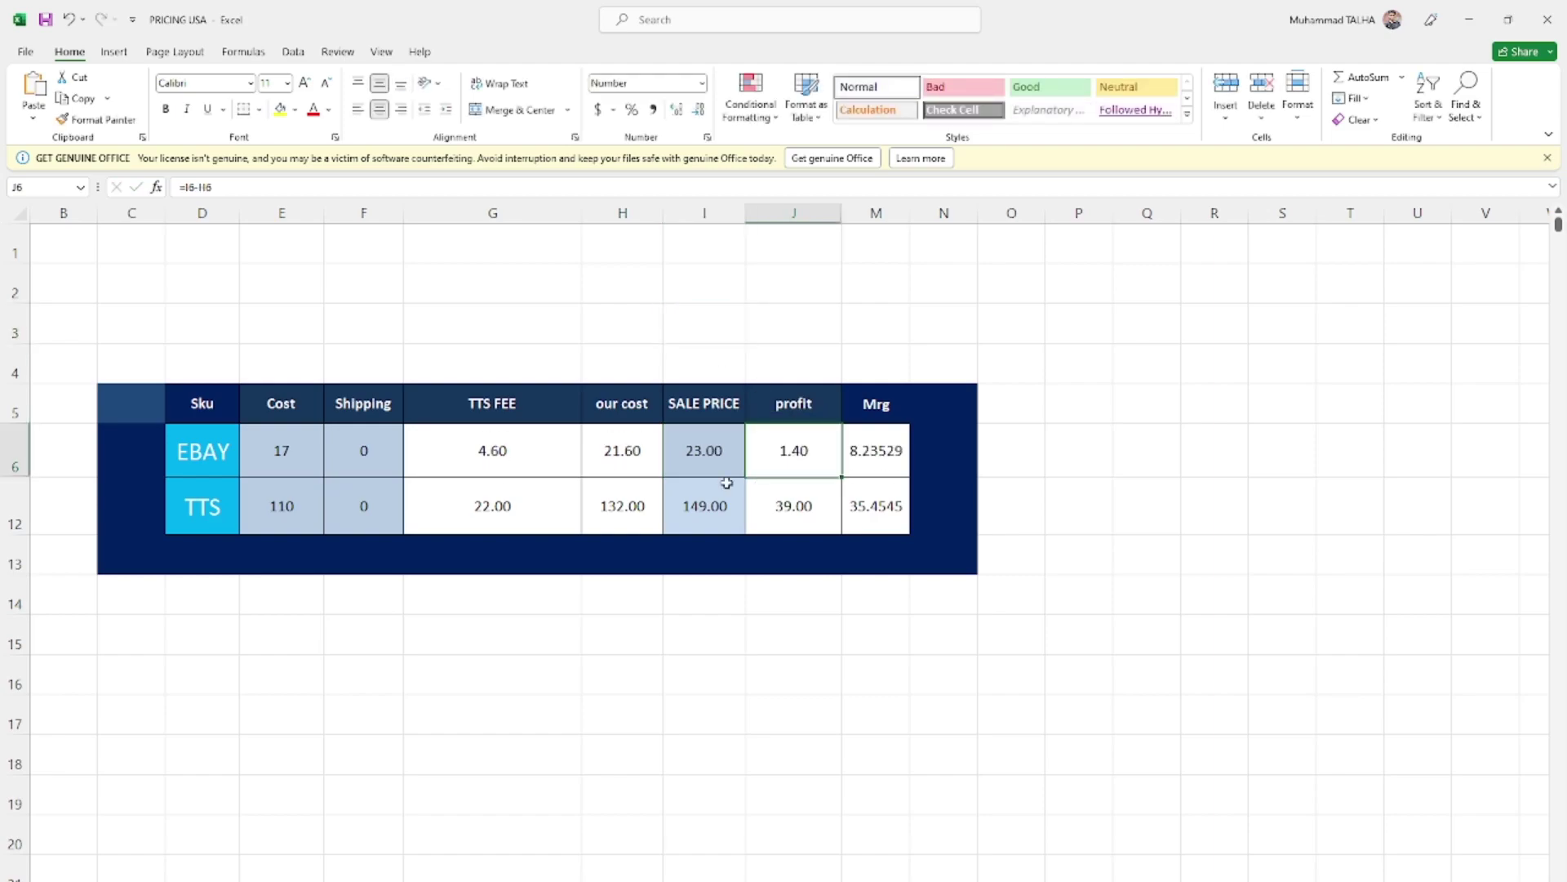
{"action": "left_click", "coordinate": [706, 463]}
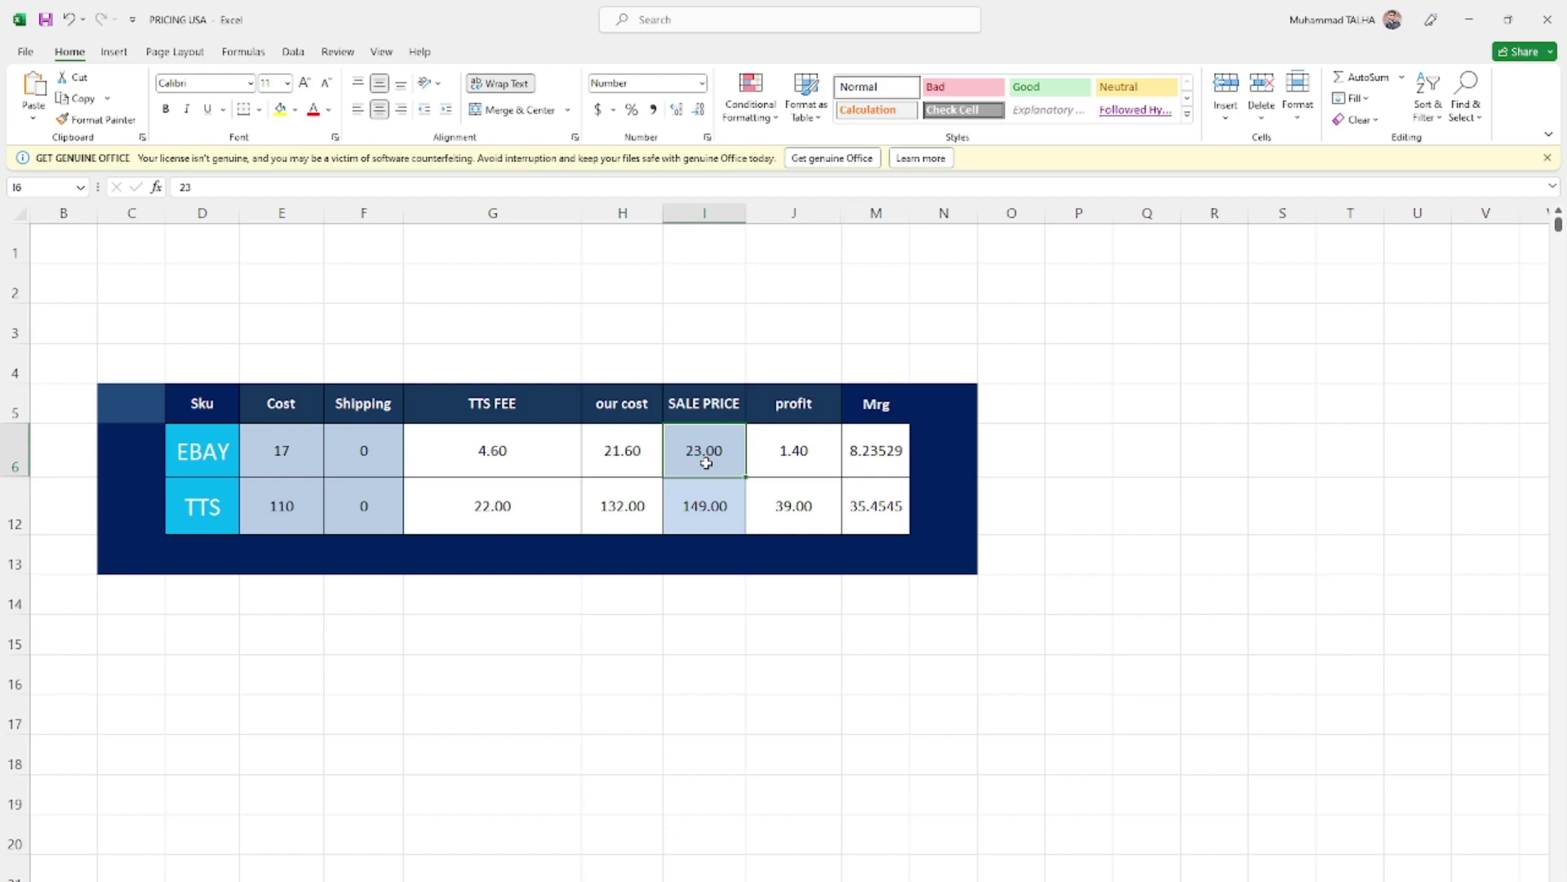
{"action": "left_click", "coordinate": [790, 455]}
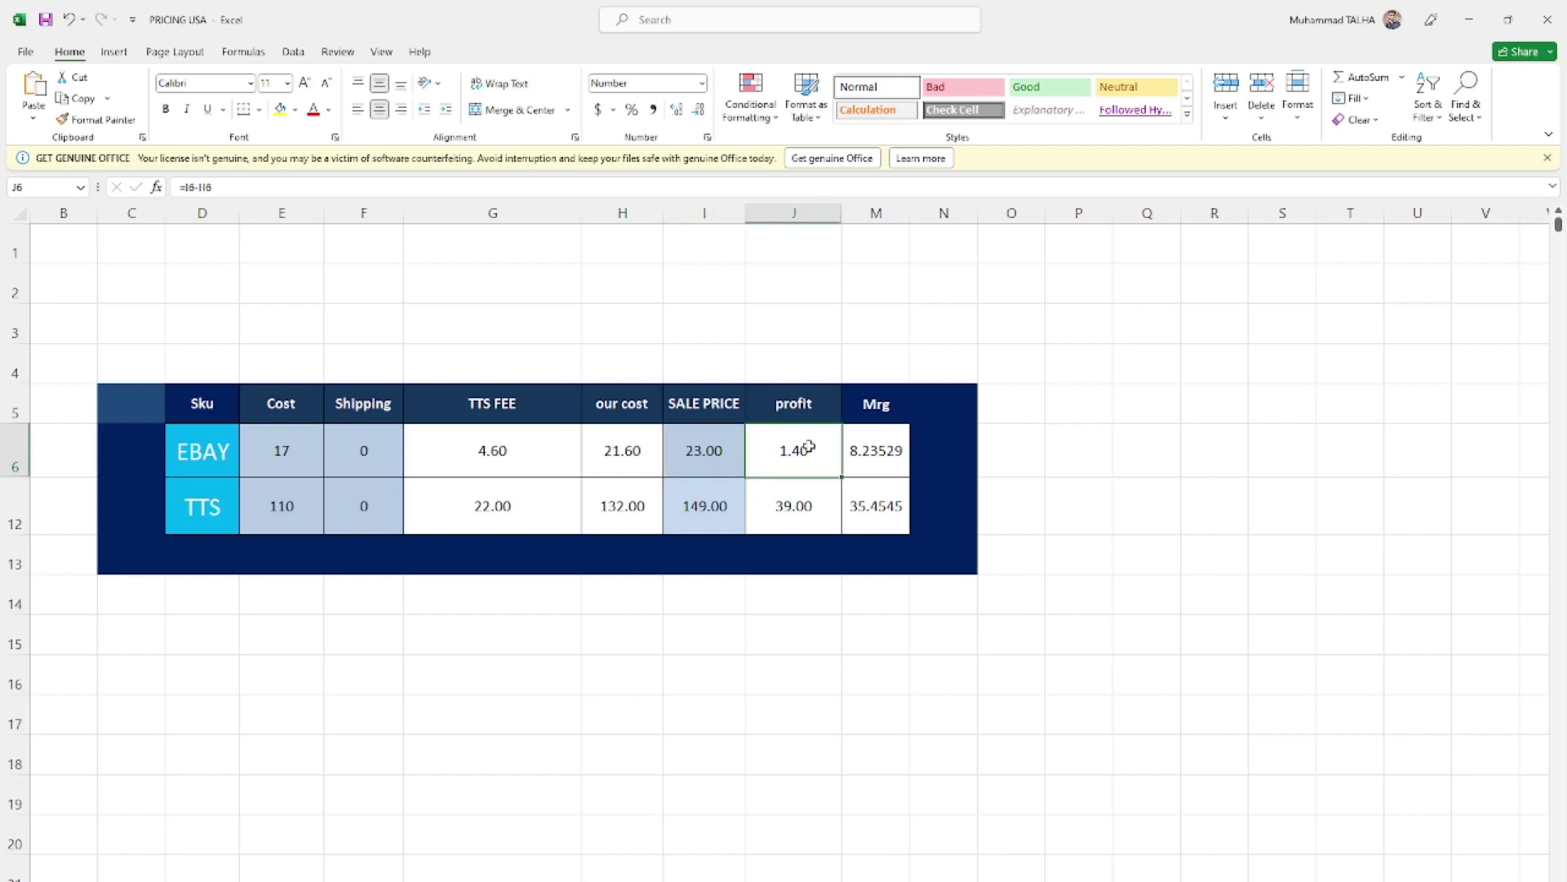
Dismiss the genuine Office notice, check the EBAY row's margin, and switch from Excel to the Temu tumbler page in the browser.
{"action": "left_click", "coordinate": [1547, 158]}
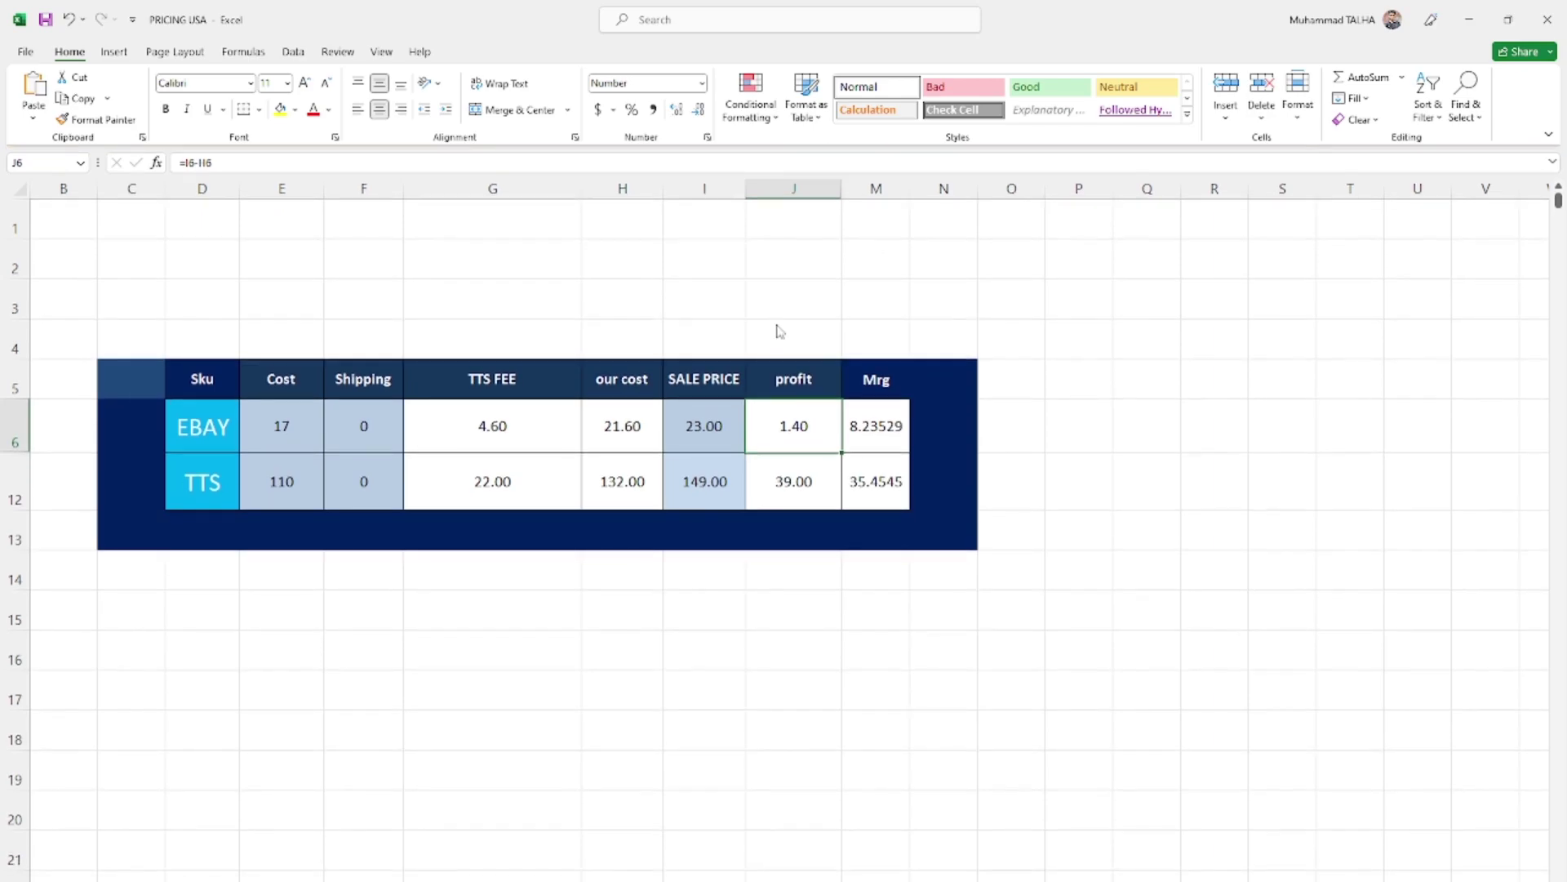
{"action": "left_click", "coordinate": [846, 413]}
{"action": "left_click", "coordinate": [587, 323]}
{"action": "left_click", "coordinate": [485, 335]}
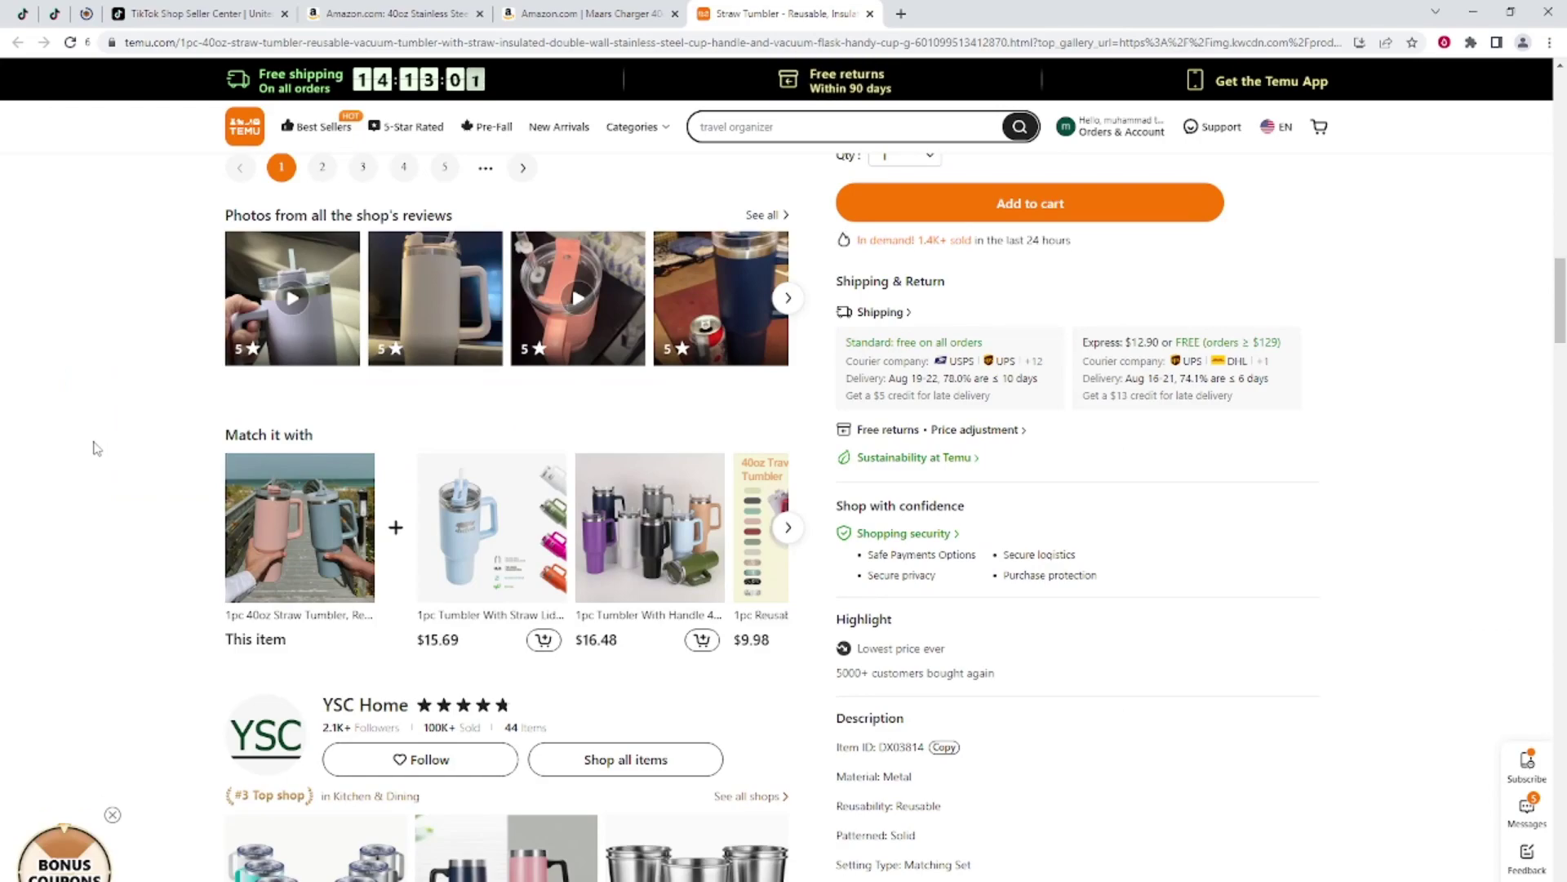
Play the pink tumbler's customer review video on the Temu page, show its download option, and close the review.
{"action": "scroll", "coordinate": [97, 457], "scroll_direction": "up", "scroll_amount": 3}
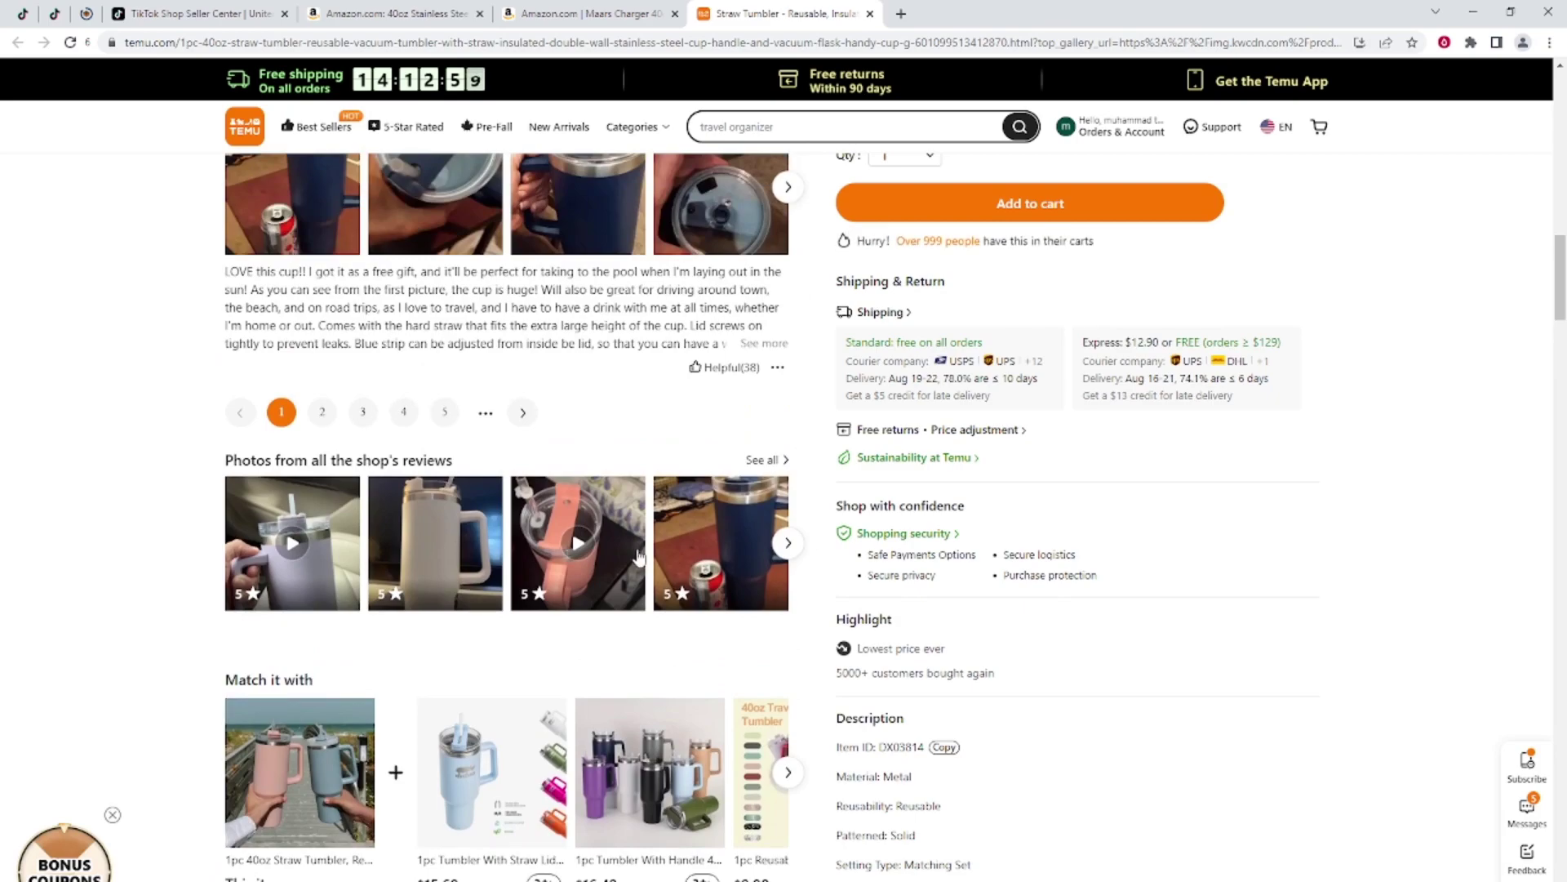
{"action": "left_click", "coordinate": [575, 548]}
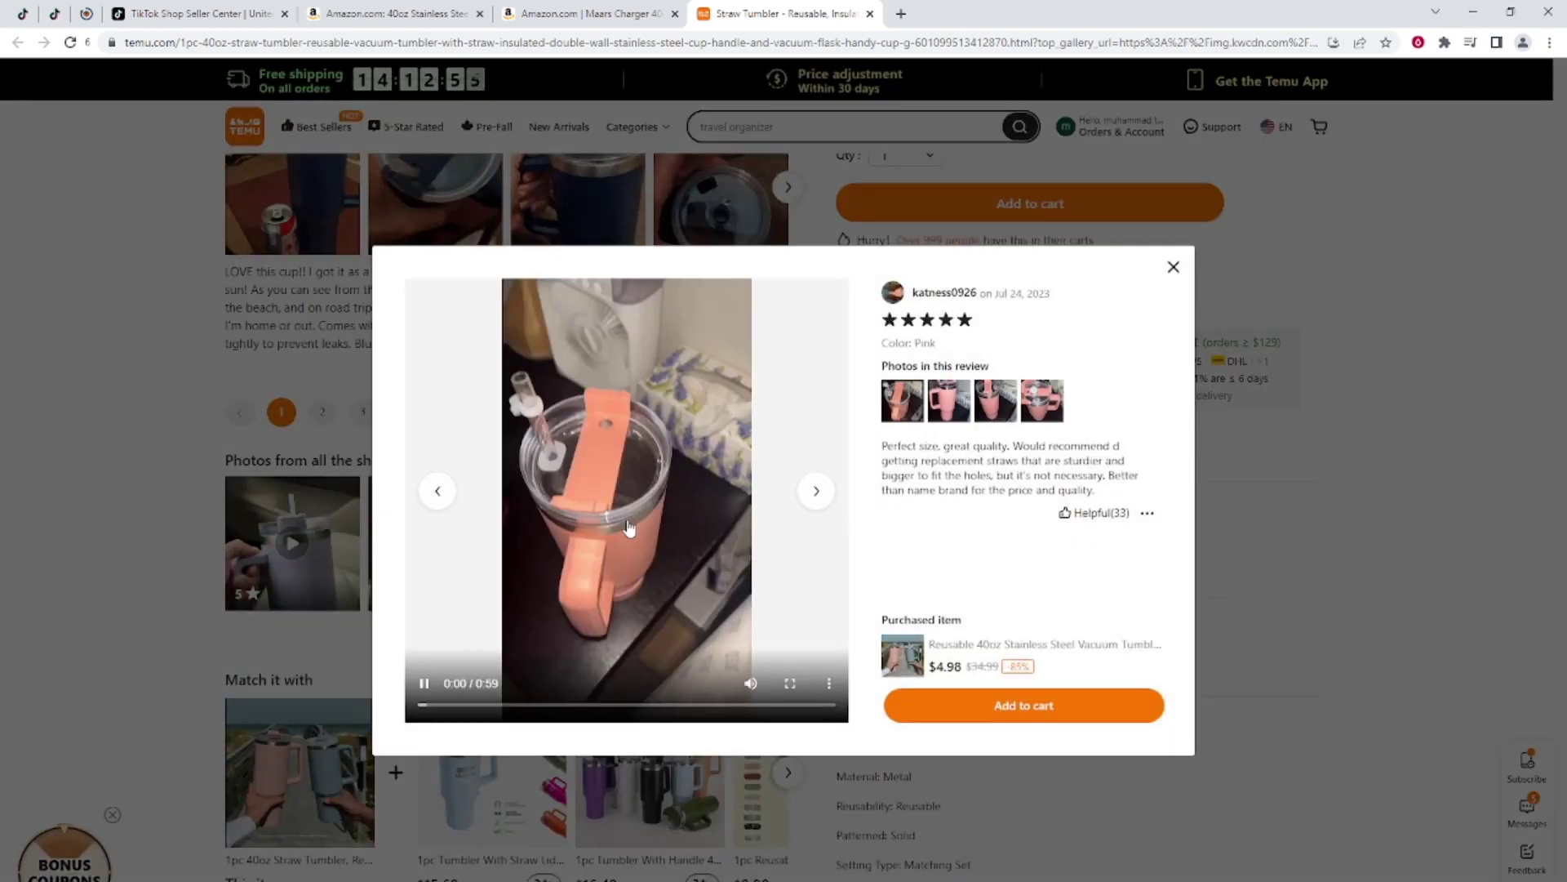
{"action": "left_click", "coordinate": [829, 682]}
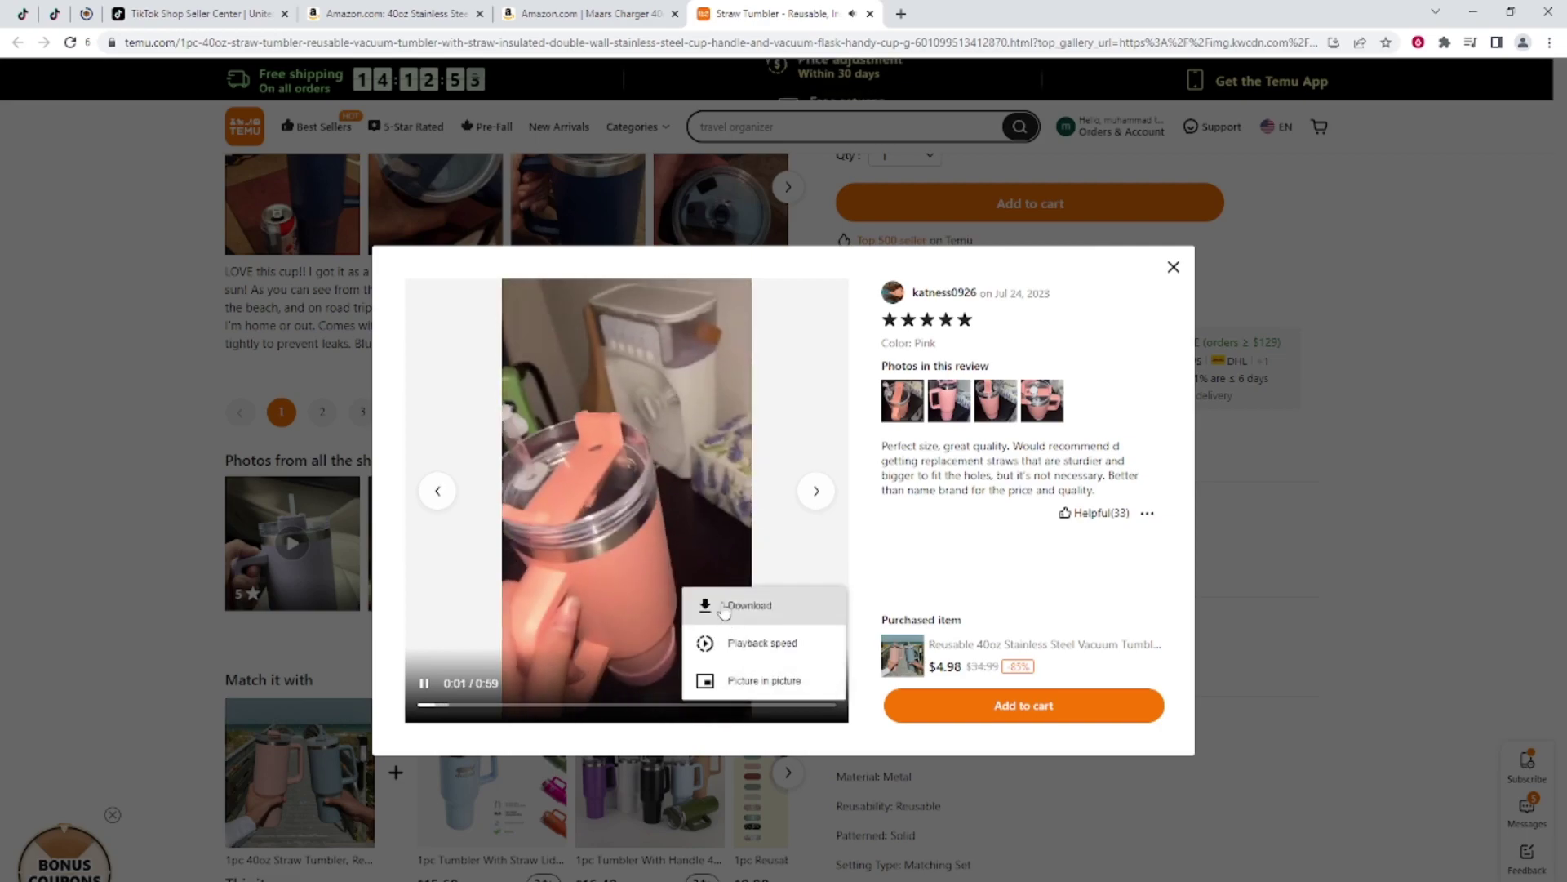
{"action": "left_click", "coordinate": [1173, 267]}
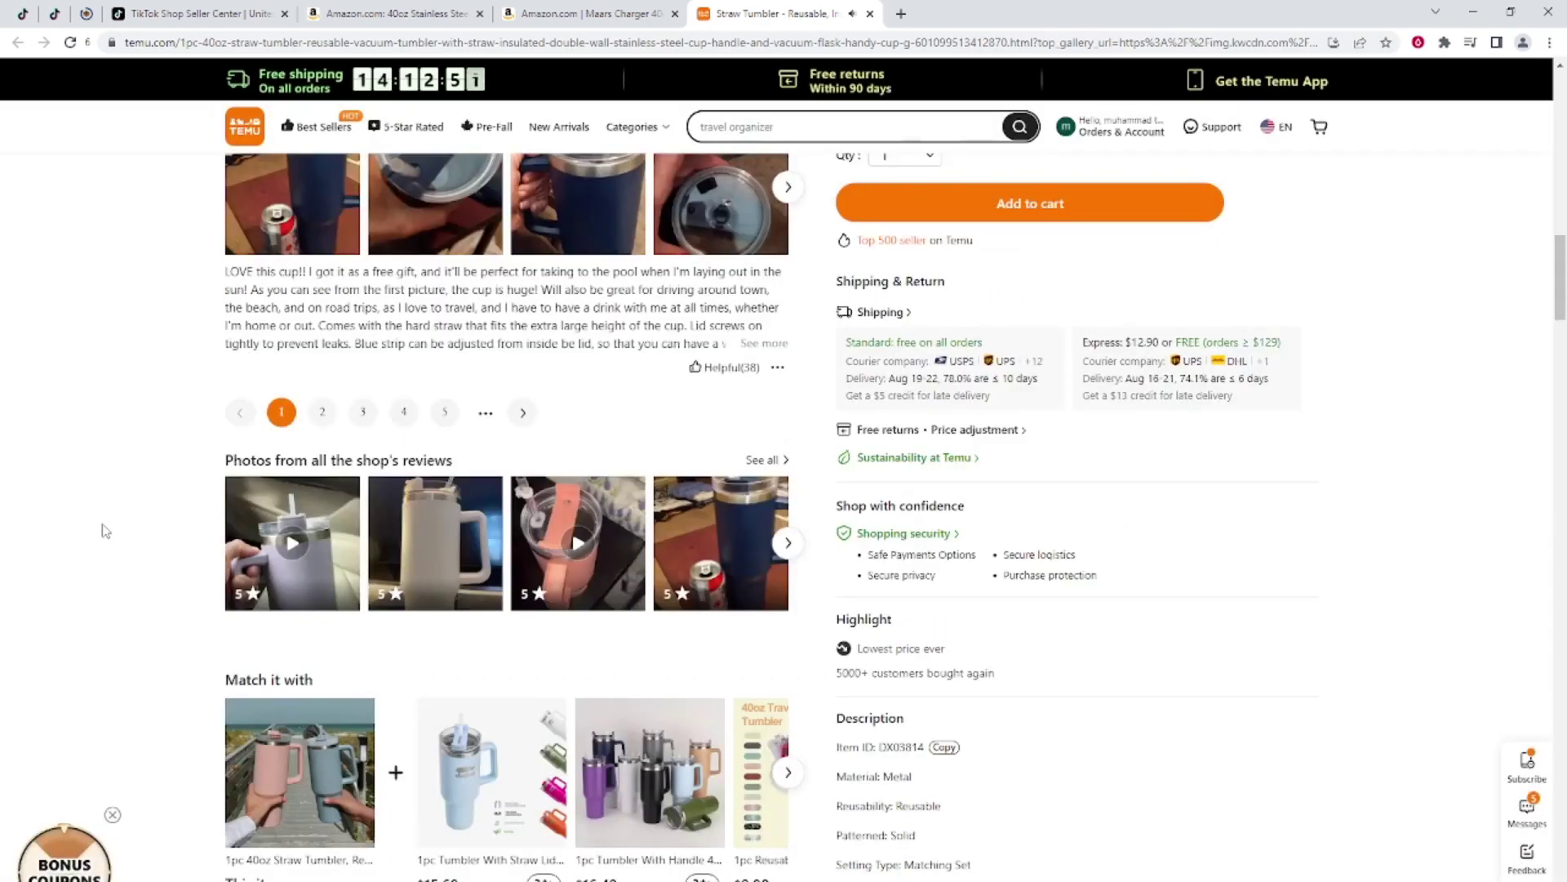
View the first two Temu tumbler gallery photos enlarged and close the image viewer.
{"action": "scroll", "coordinate": [133, 535], "scroll_direction": "up", "scroll_amount": 20}
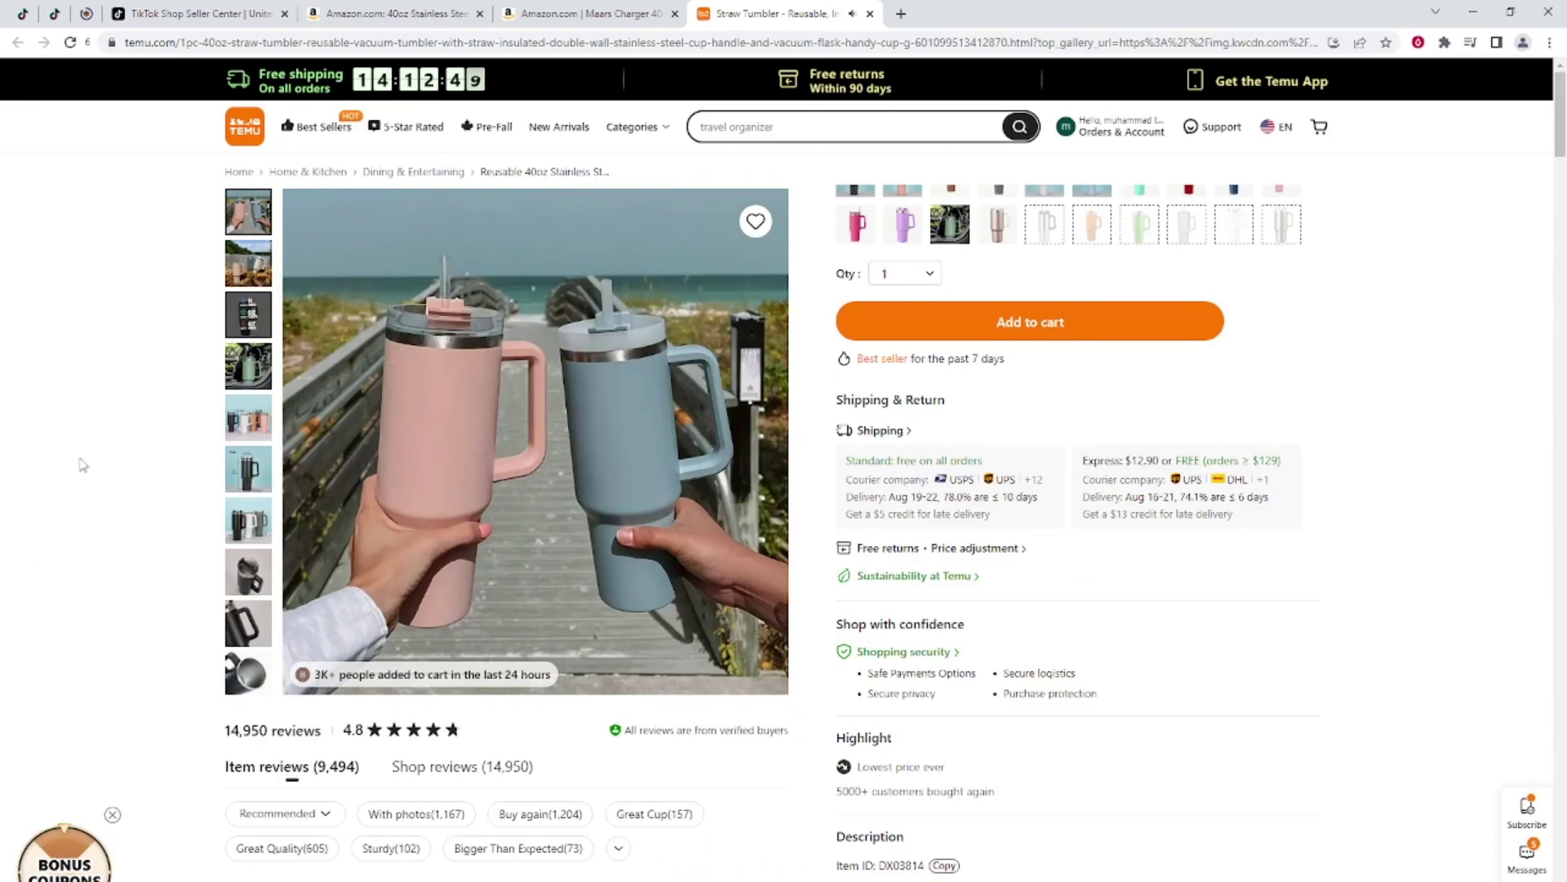
{"action": "mouse_move", "coordinate": [514, 409]}
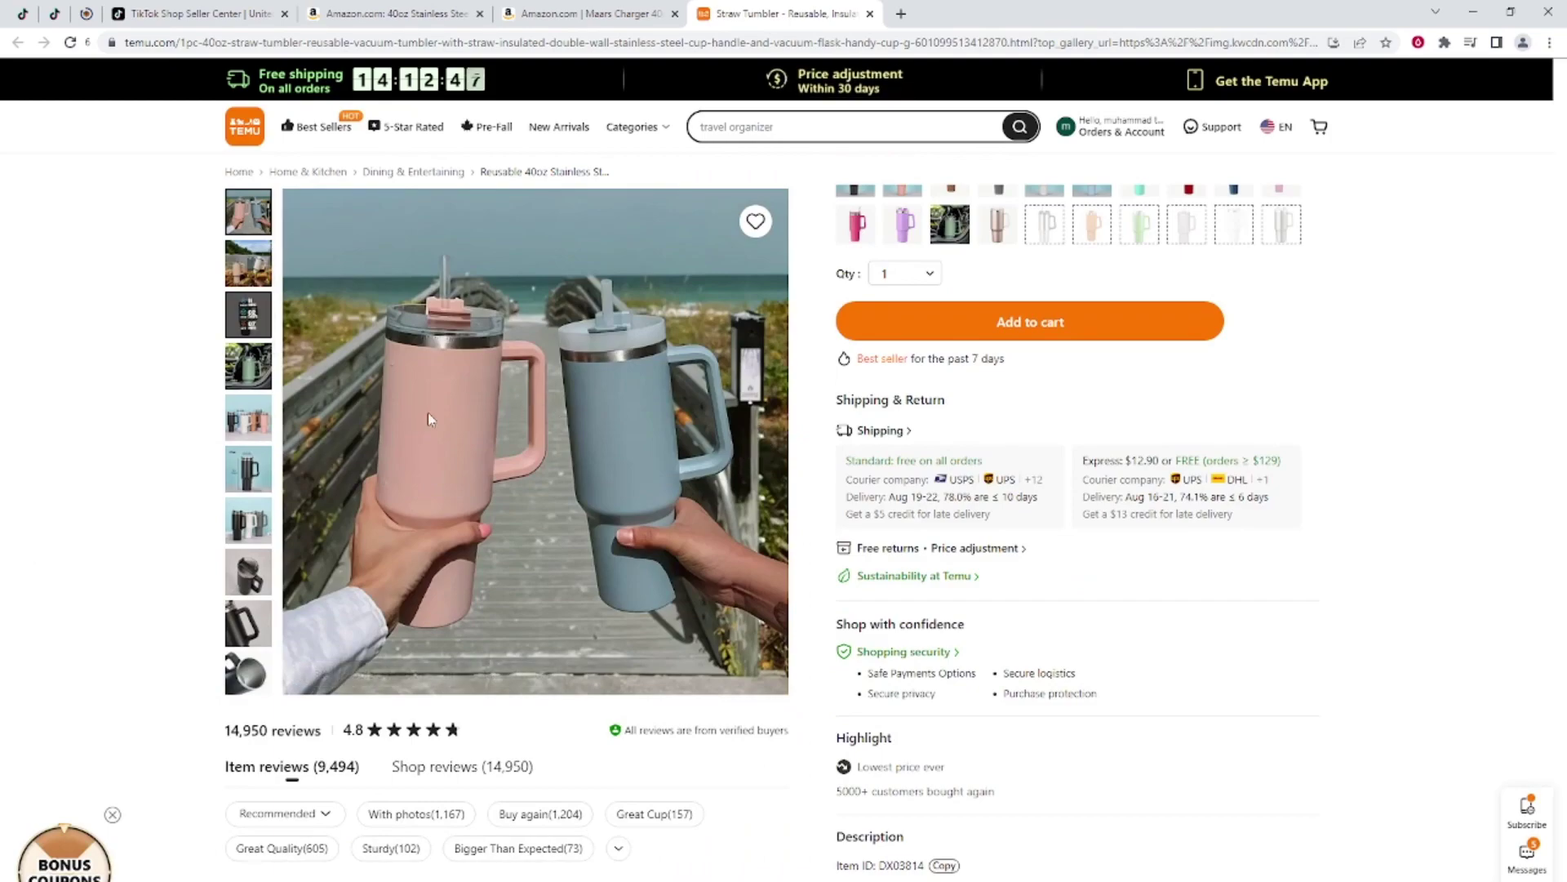
{"action": "left_click", "coordinate": [467, 393]}
{"action": "left_click", "coordinate": [1466, 470]}
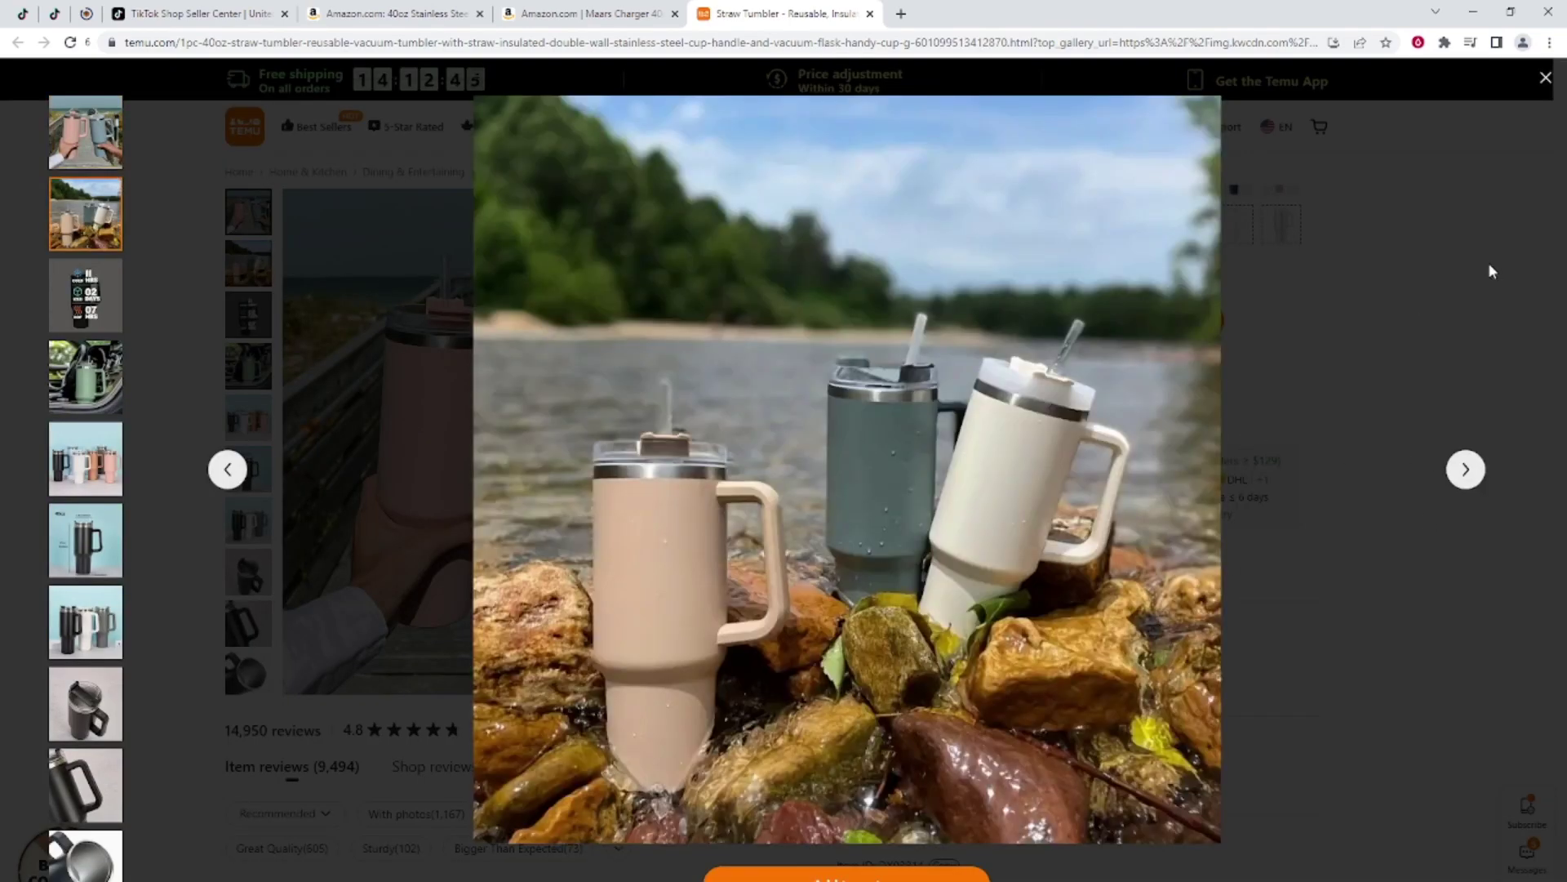
{"action": "left_click", "coordinate": [1545, 78]}
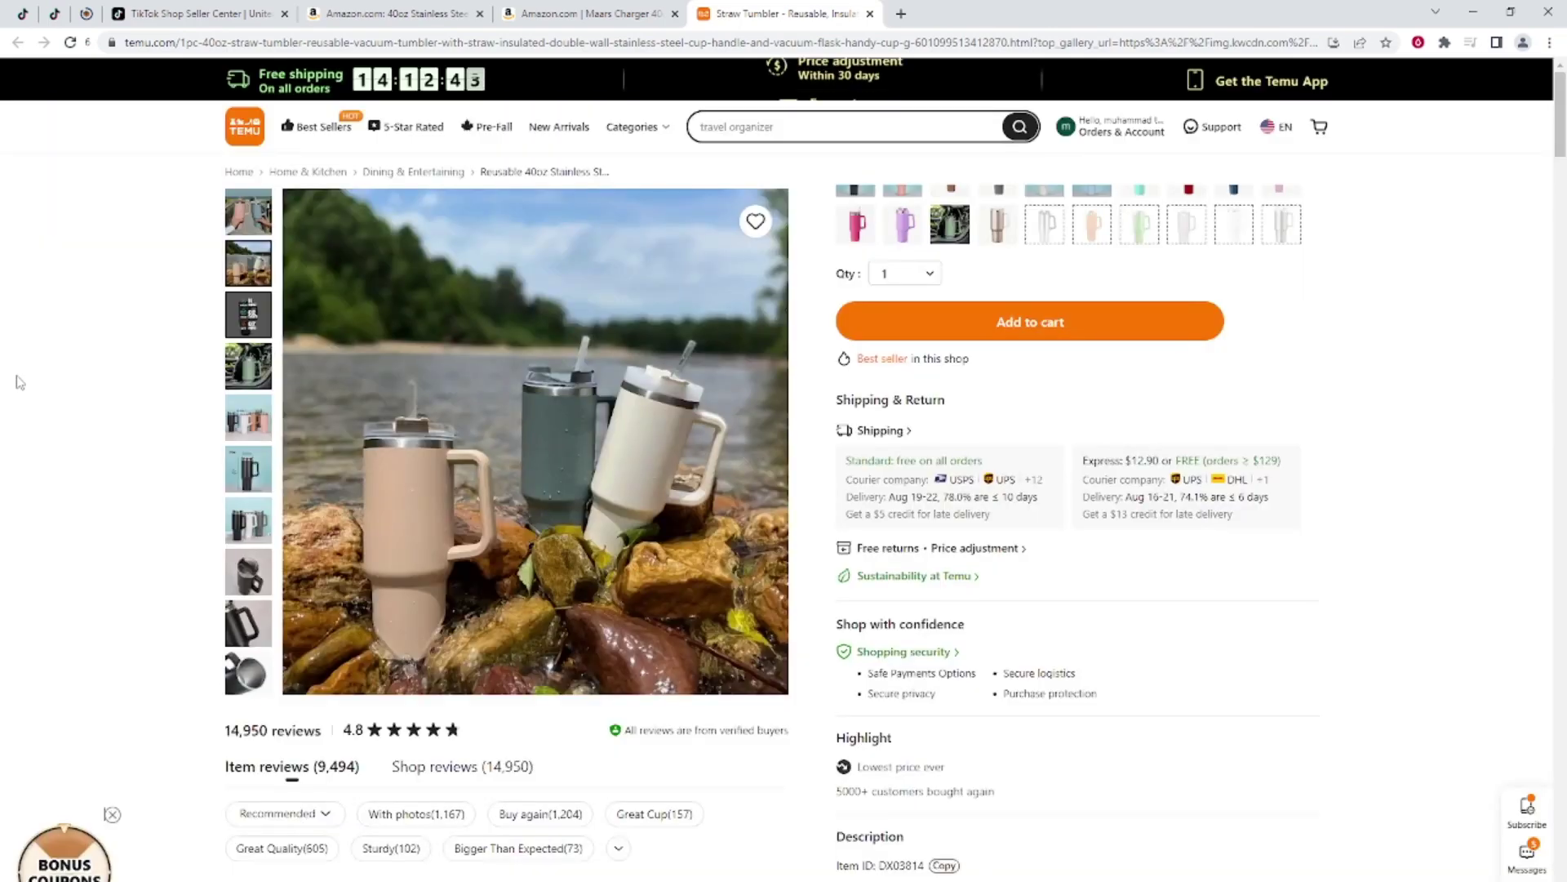
Look over the Amazon listing for the Maars Charger 40oz tumbler, including its details and feature ratings.
{"action": "left_click", "coordinate": [534, 12]}
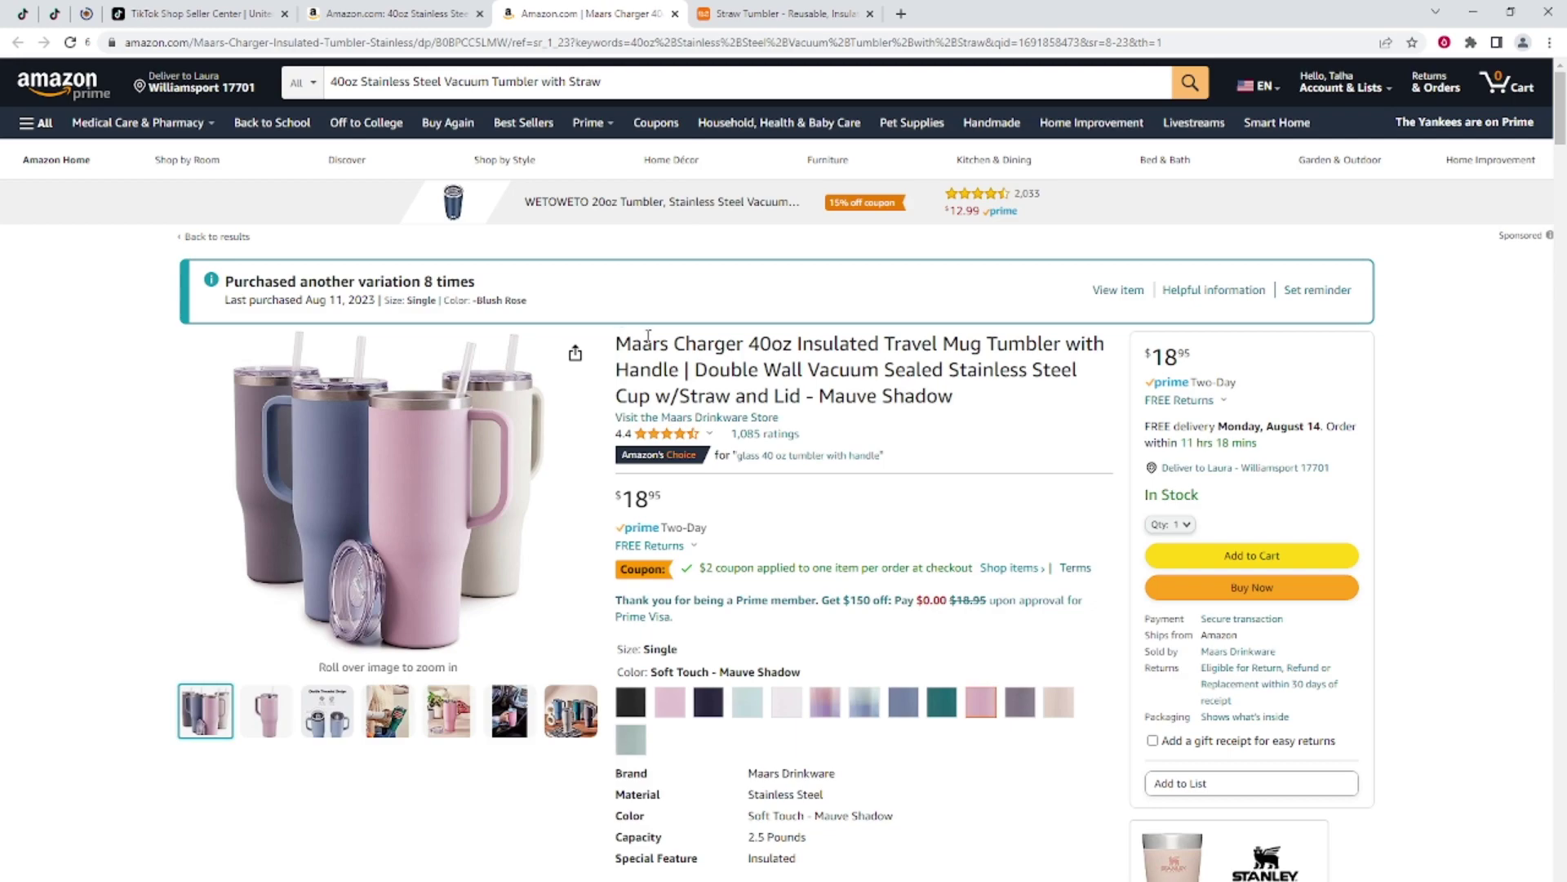
{"action": "scroll", "coordinate": [753, 363], "scroll_direction": "down", "scroll_amount": 20}
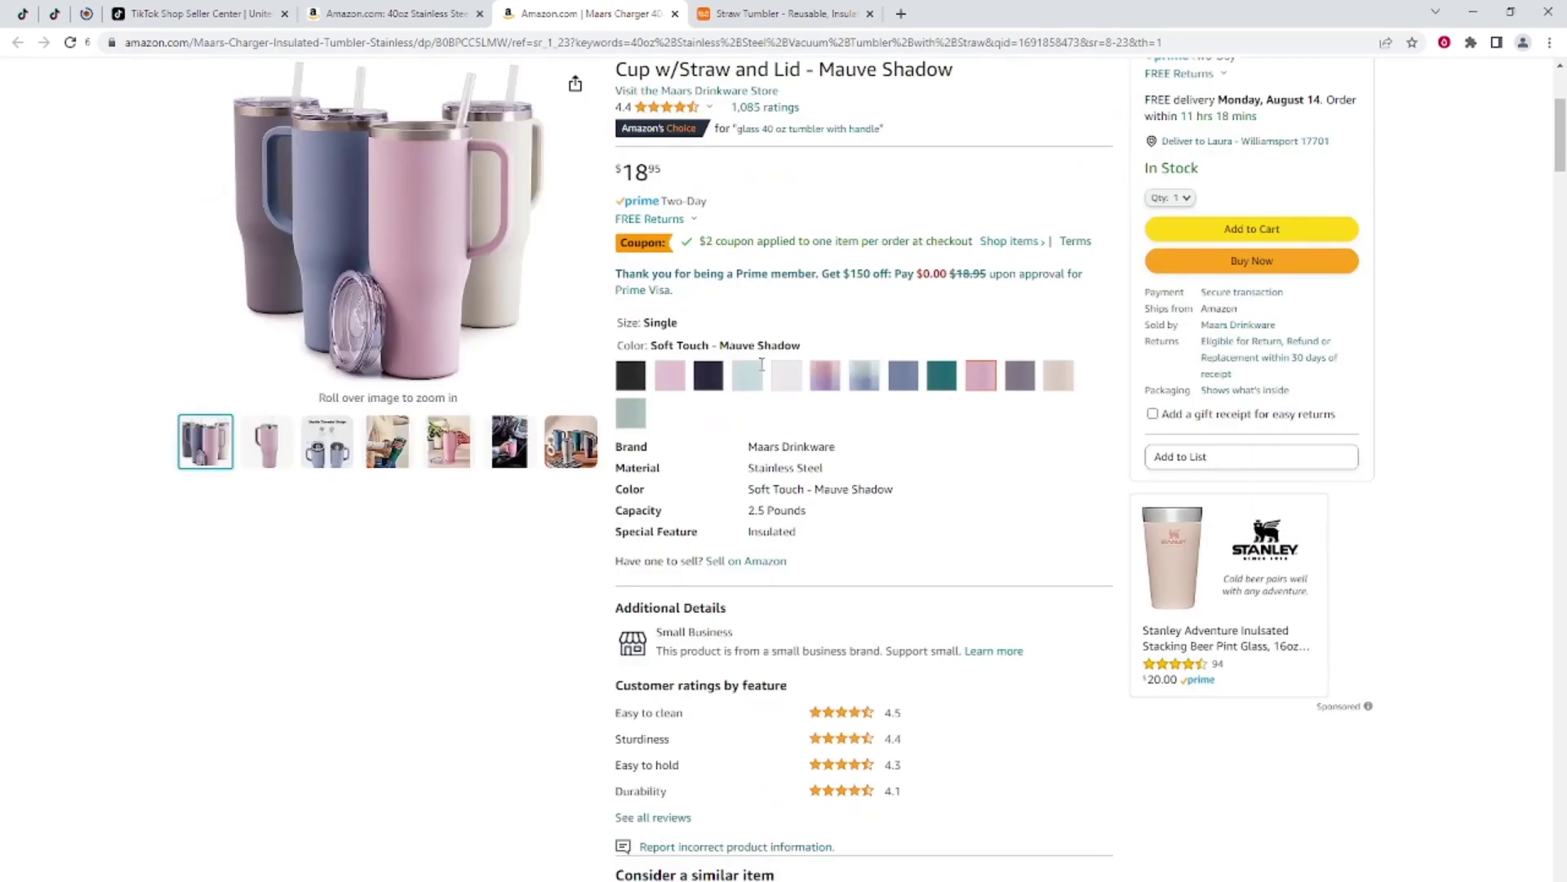
{"action": "scroll", "coordinate": [763, 383], "scroll_direction": "up", "scroll_amount": 20}
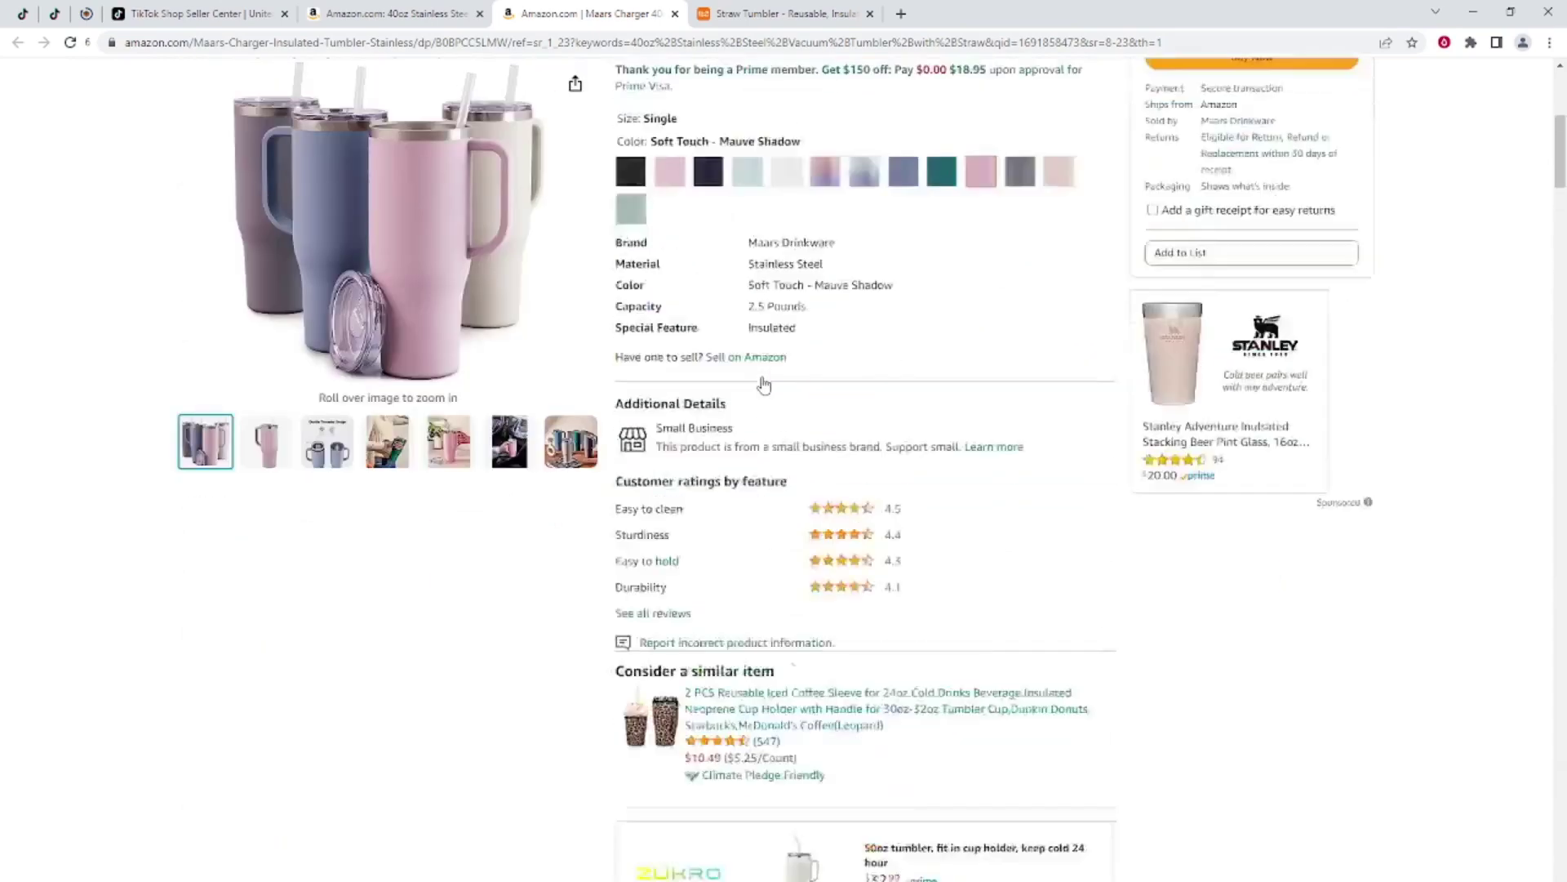
Return to TikTok Shop Seller Center, postpone the unread buyer messages reminder, and close the Amazon and Temu pages.
{"action": "left_click", "coordinate": [251, 15]}
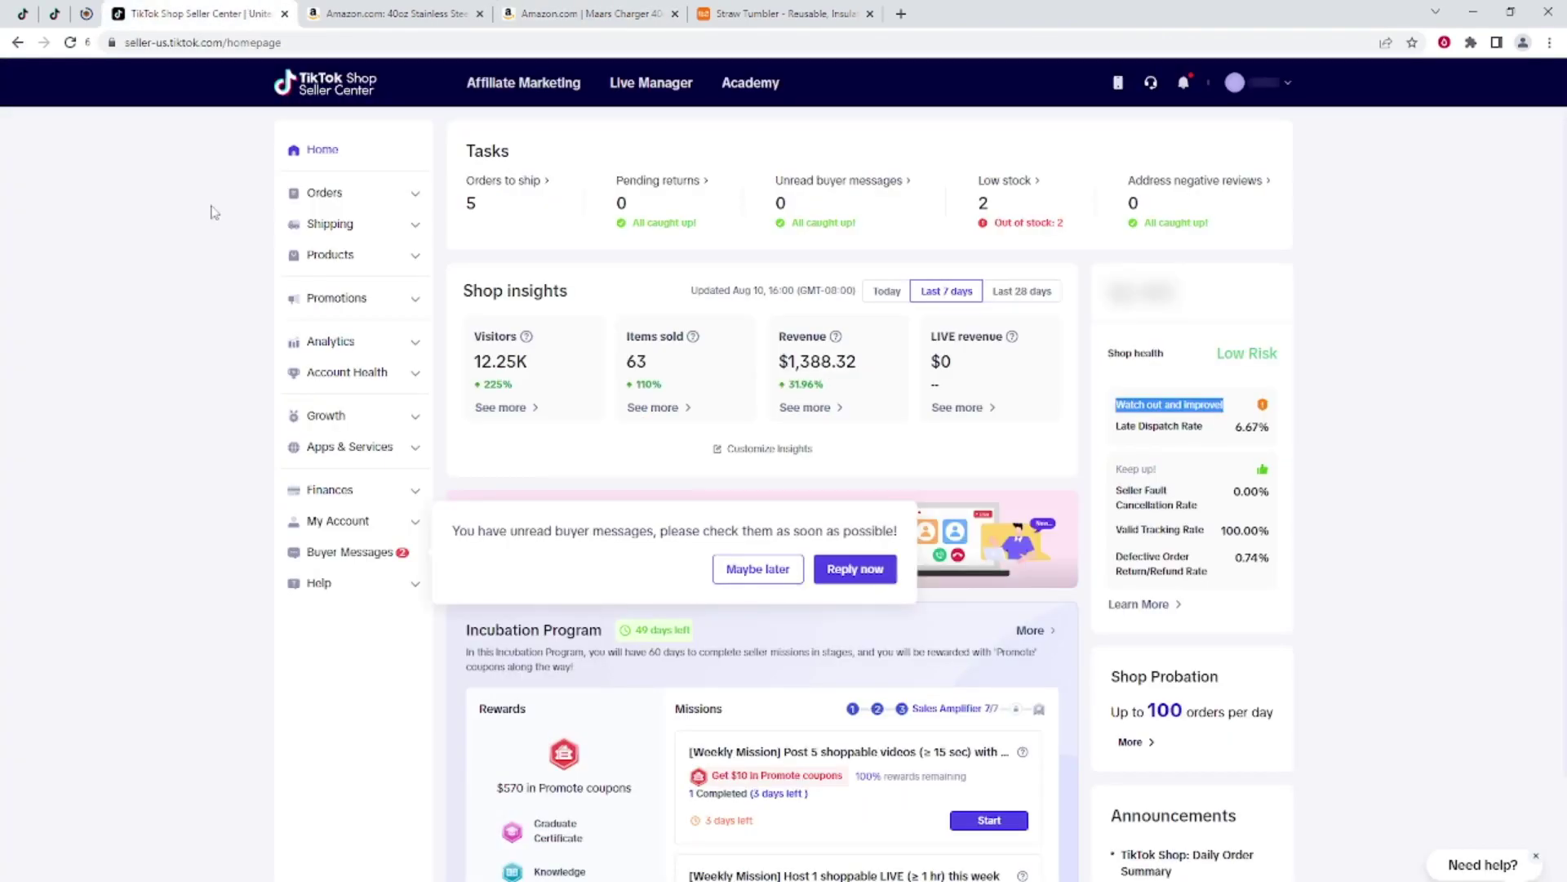
{"action": "left_click", "coordinate": [763, 569]}
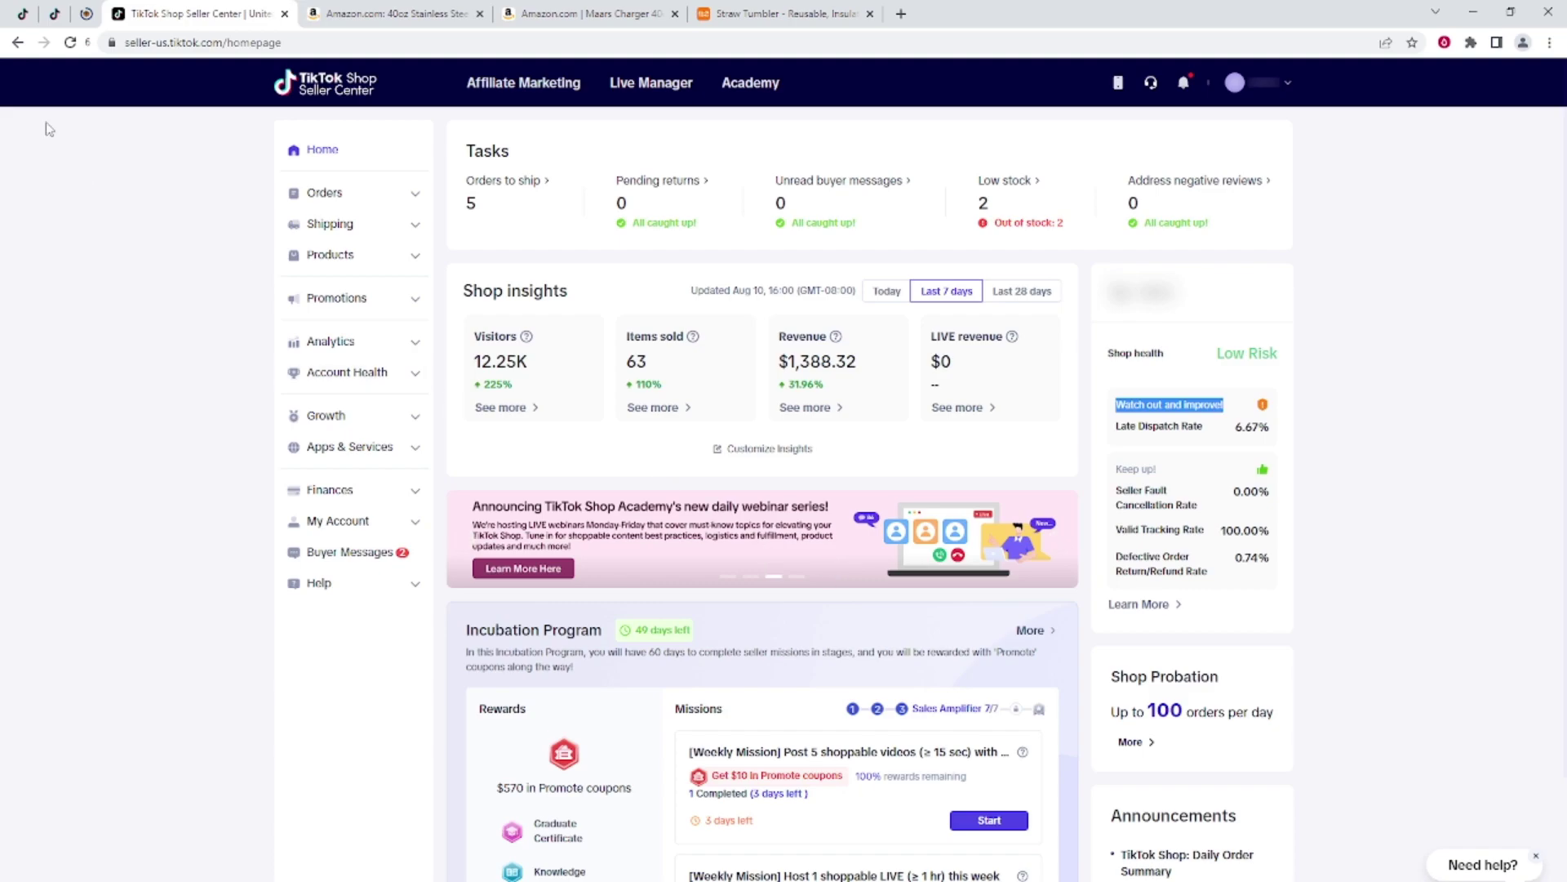
{"action": "left_click", "coordinate": [479, 14]}
{"action": "left_click", "coordinate": [479, 14]}
{"action": "left_click", "coordinate": [479, 14]}
Open the TikTok Shop Affiliate homepage from Seller Center's Affiliate Marketing, look it over, and return to Seller Center.
{"action": "mouse_move", "coordinate": [488, 92]}
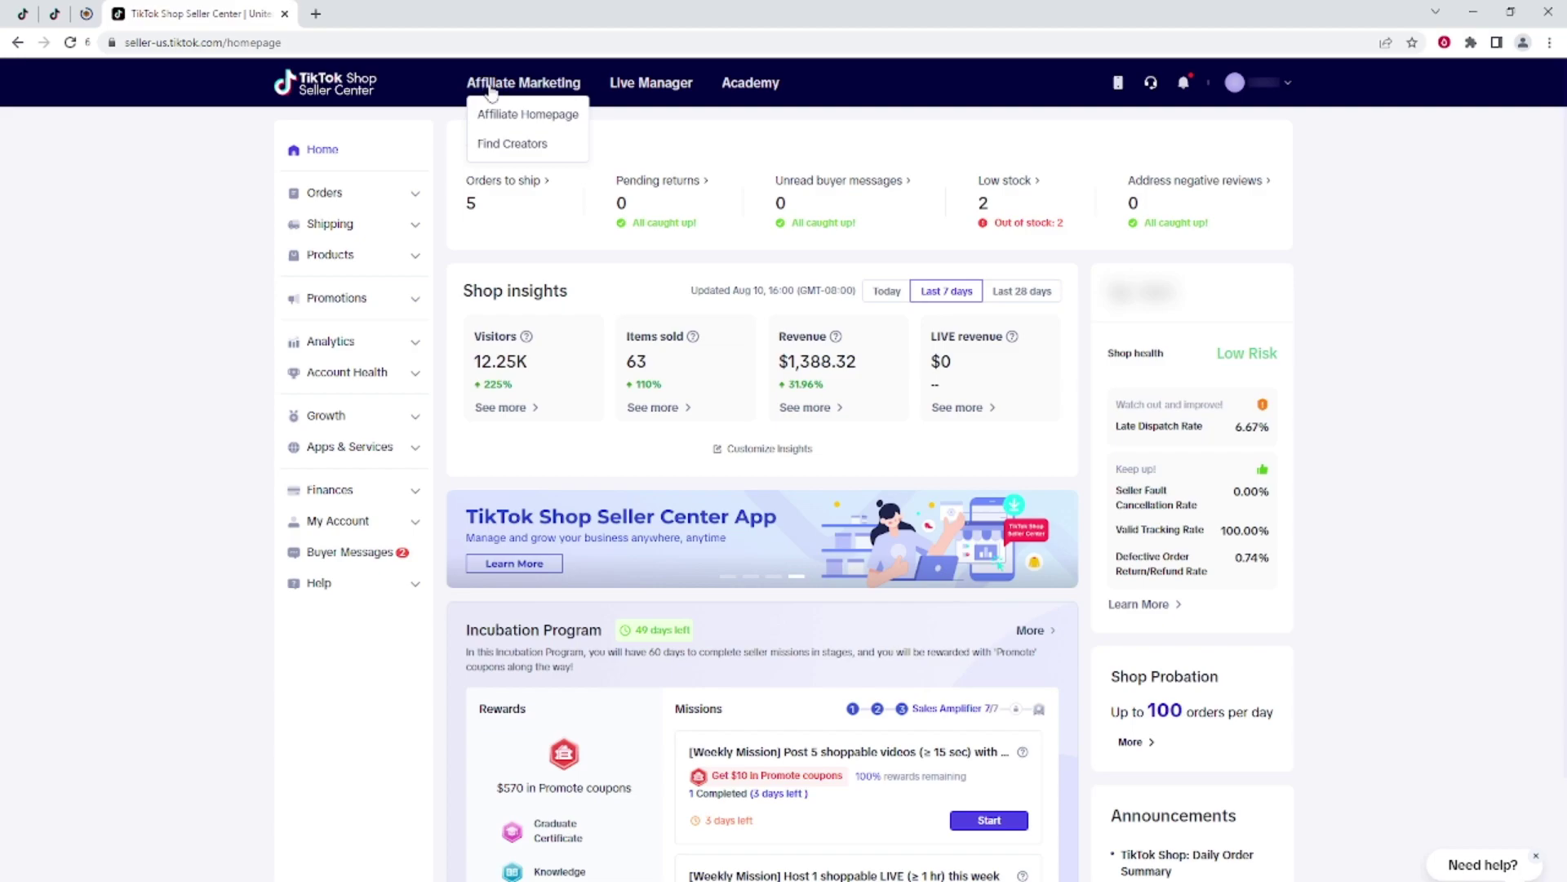
{"action": "left_click", "coordinate": [490, 85]}
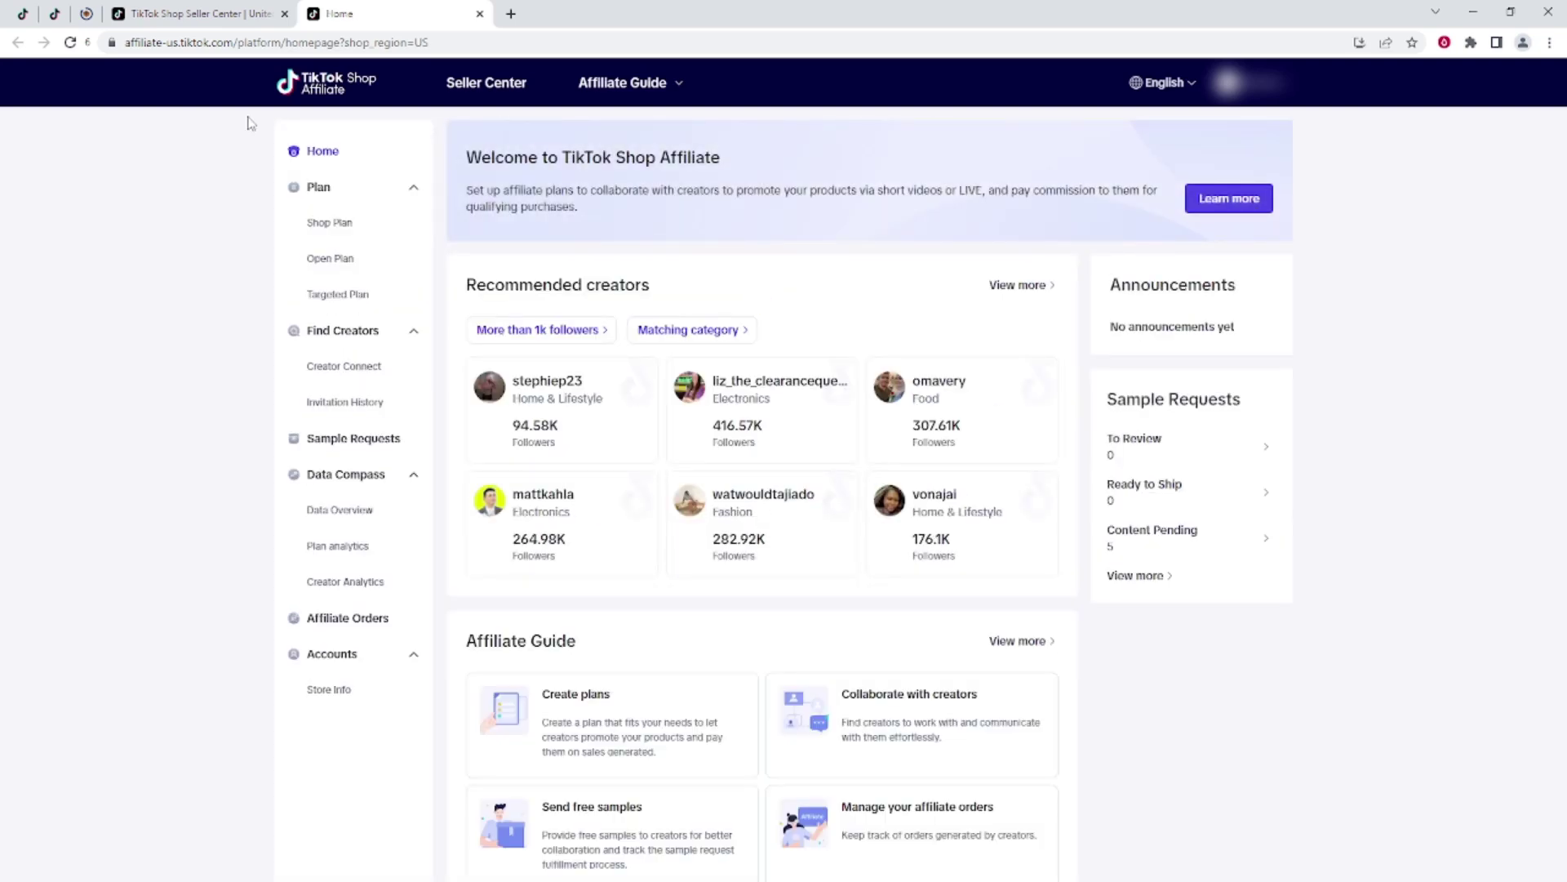
{"action": "left_click", "coordinate": [233, 16]}
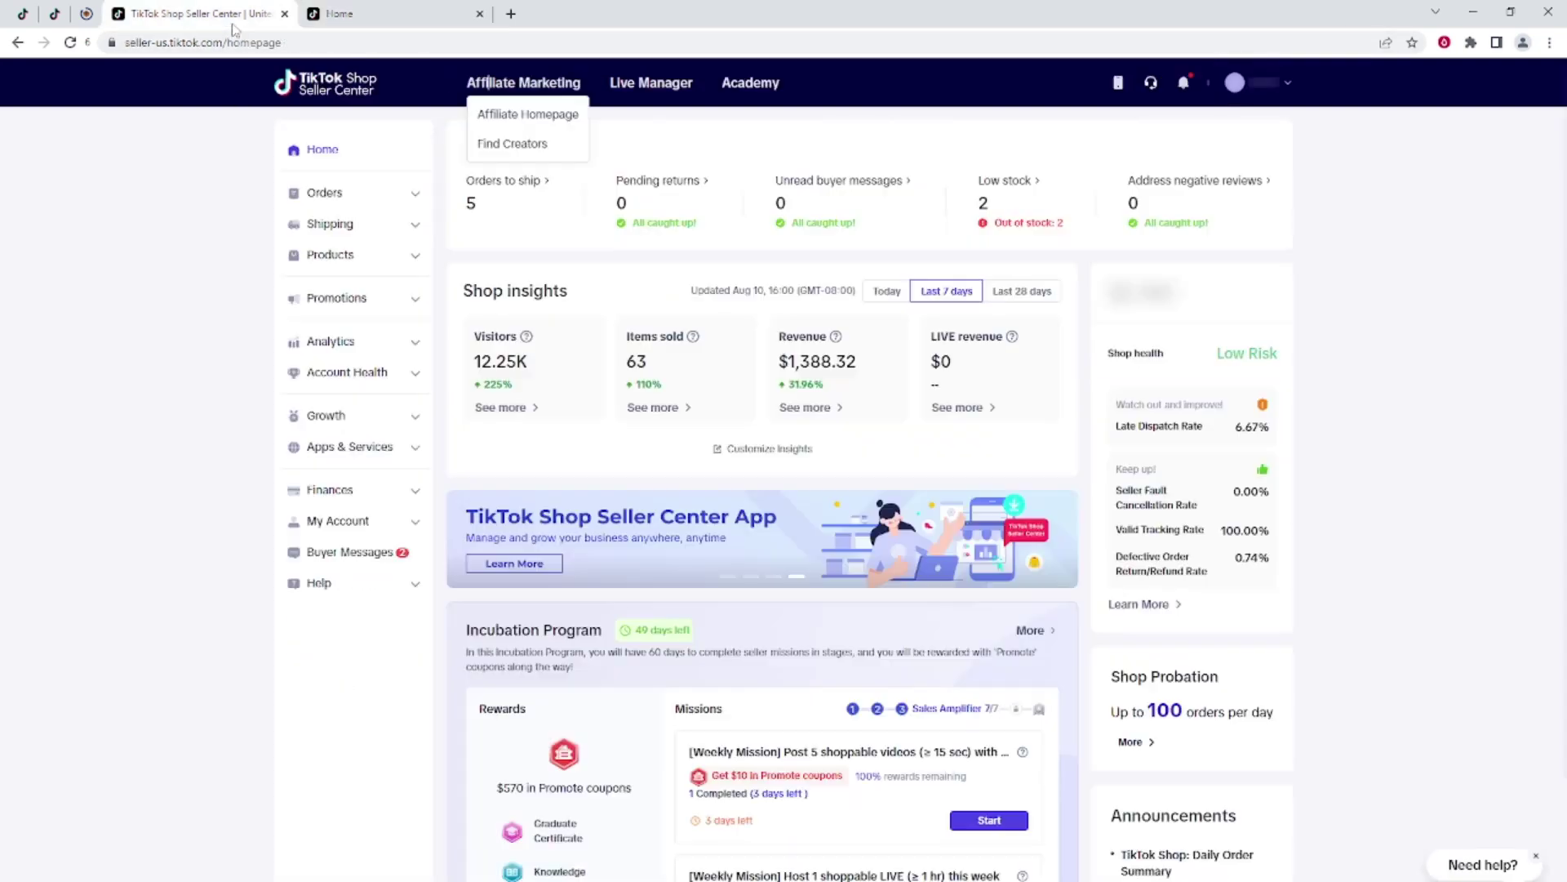
Open the sample requests in TikTok Shop Affiliate and look through the Completed, All and To Review lists.
{"action": "left_click", "coordinate": [335, 302]}
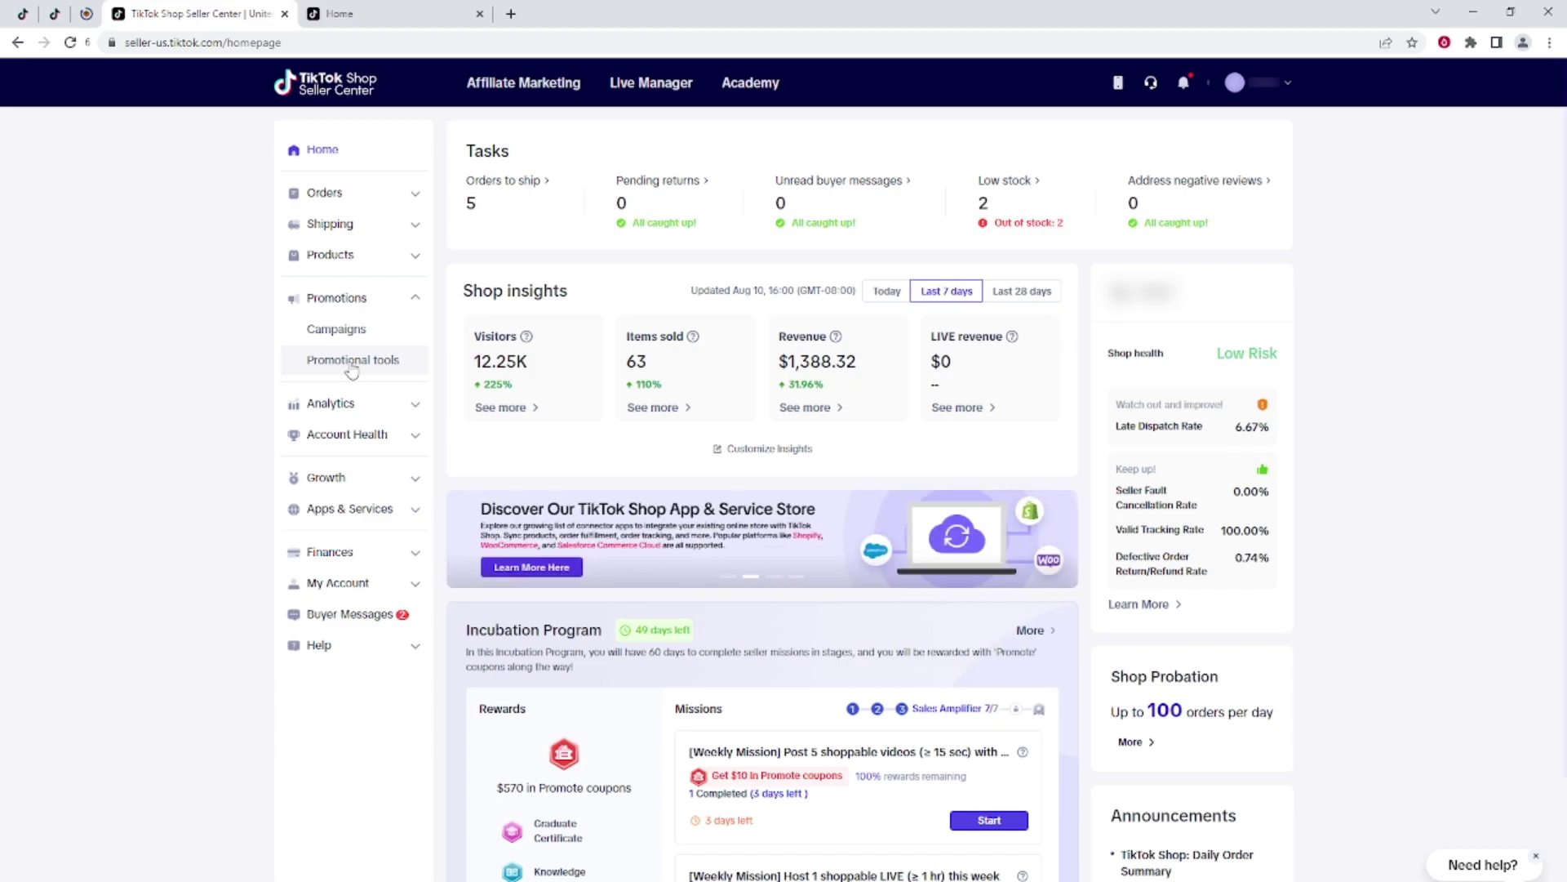
{"action": "left_click", "coordinate": [383, 24]}
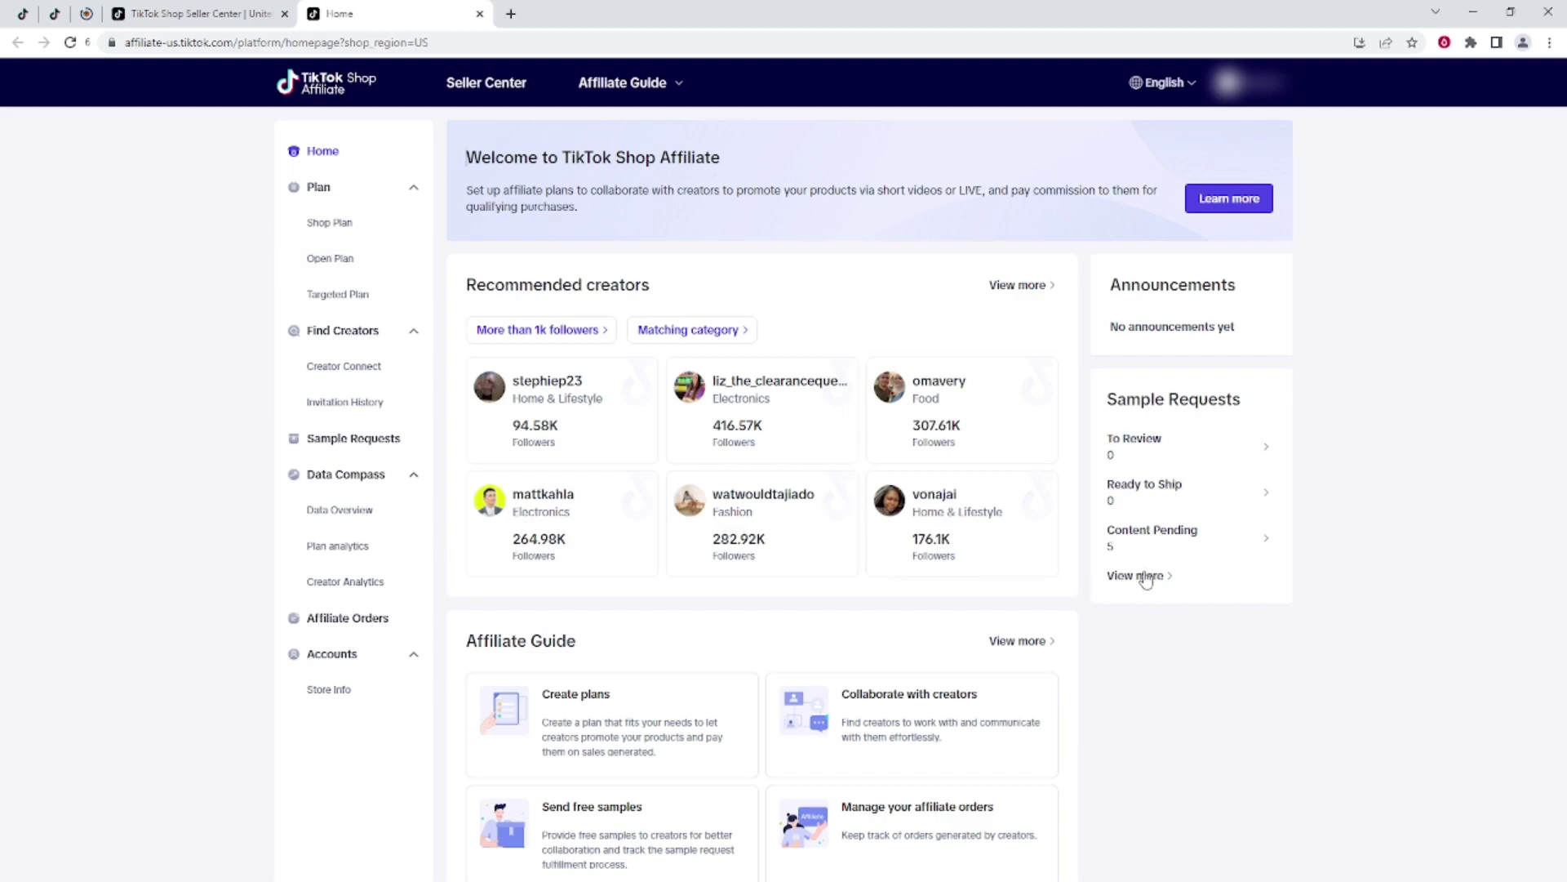
{"action": "left_click", "coordinate": [1144, 576]}
{"action": "middle_click", "coordinate": [378, 13]}
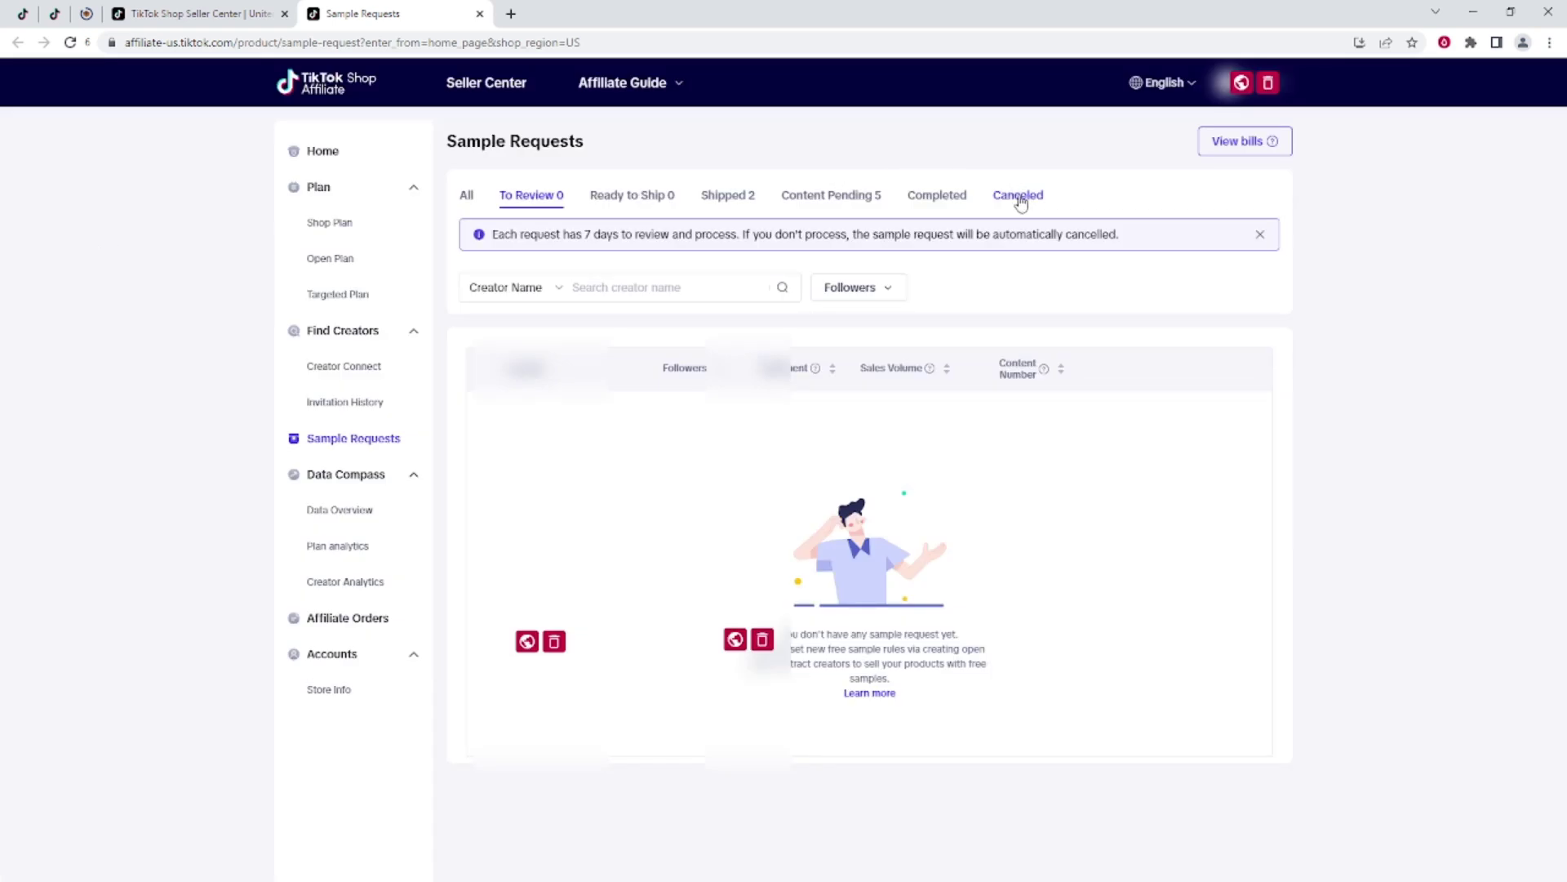
{"action": "left_click", "coordinate": [949, 208]}
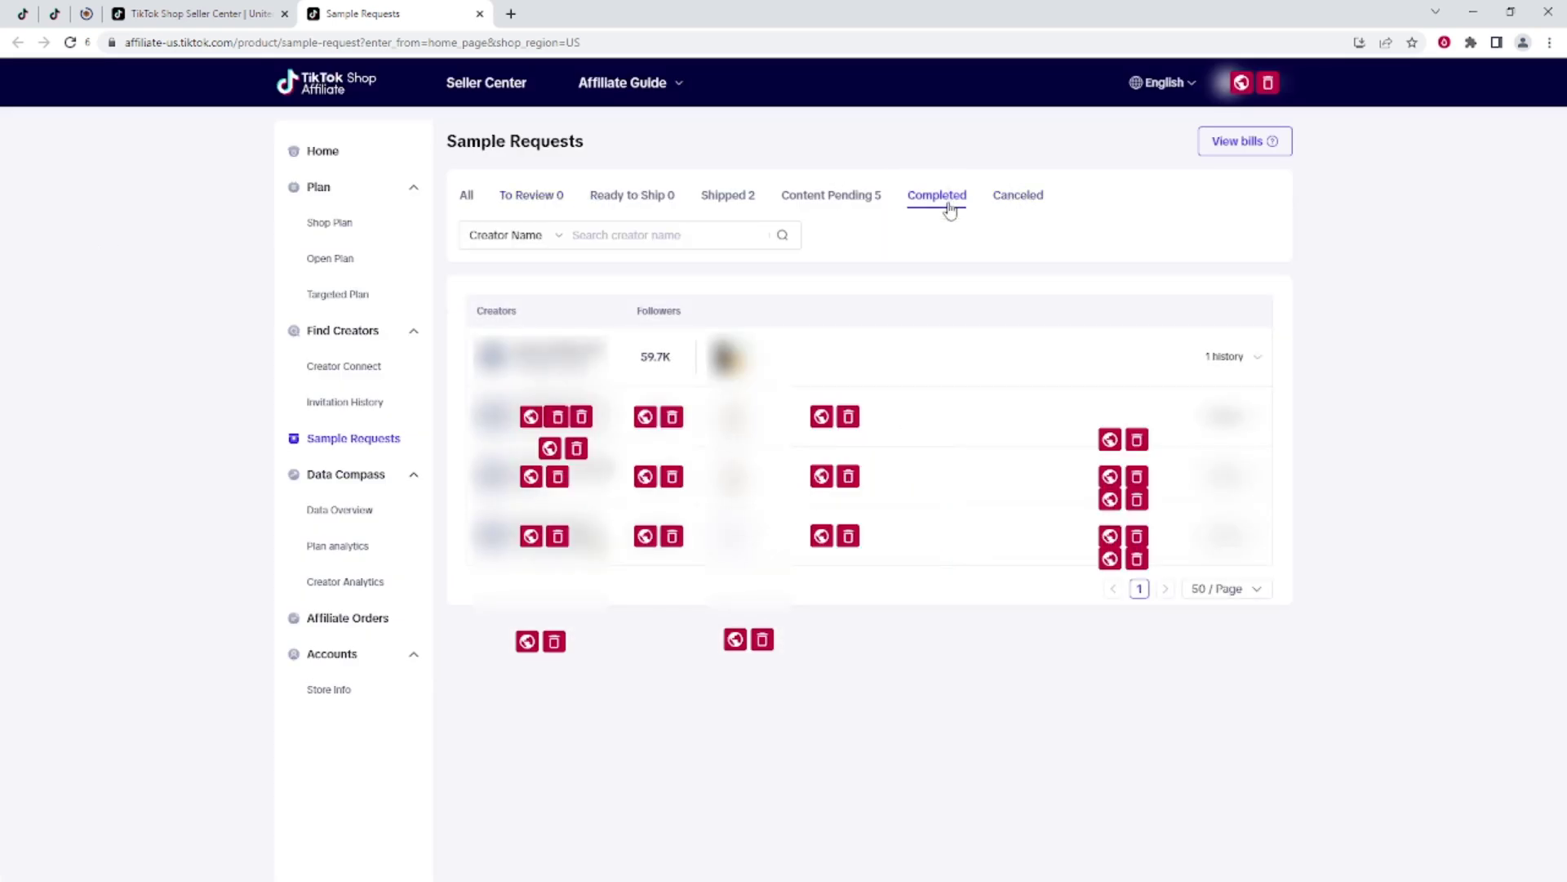
{"action": "left_click", "coordinate": [469, 197]}
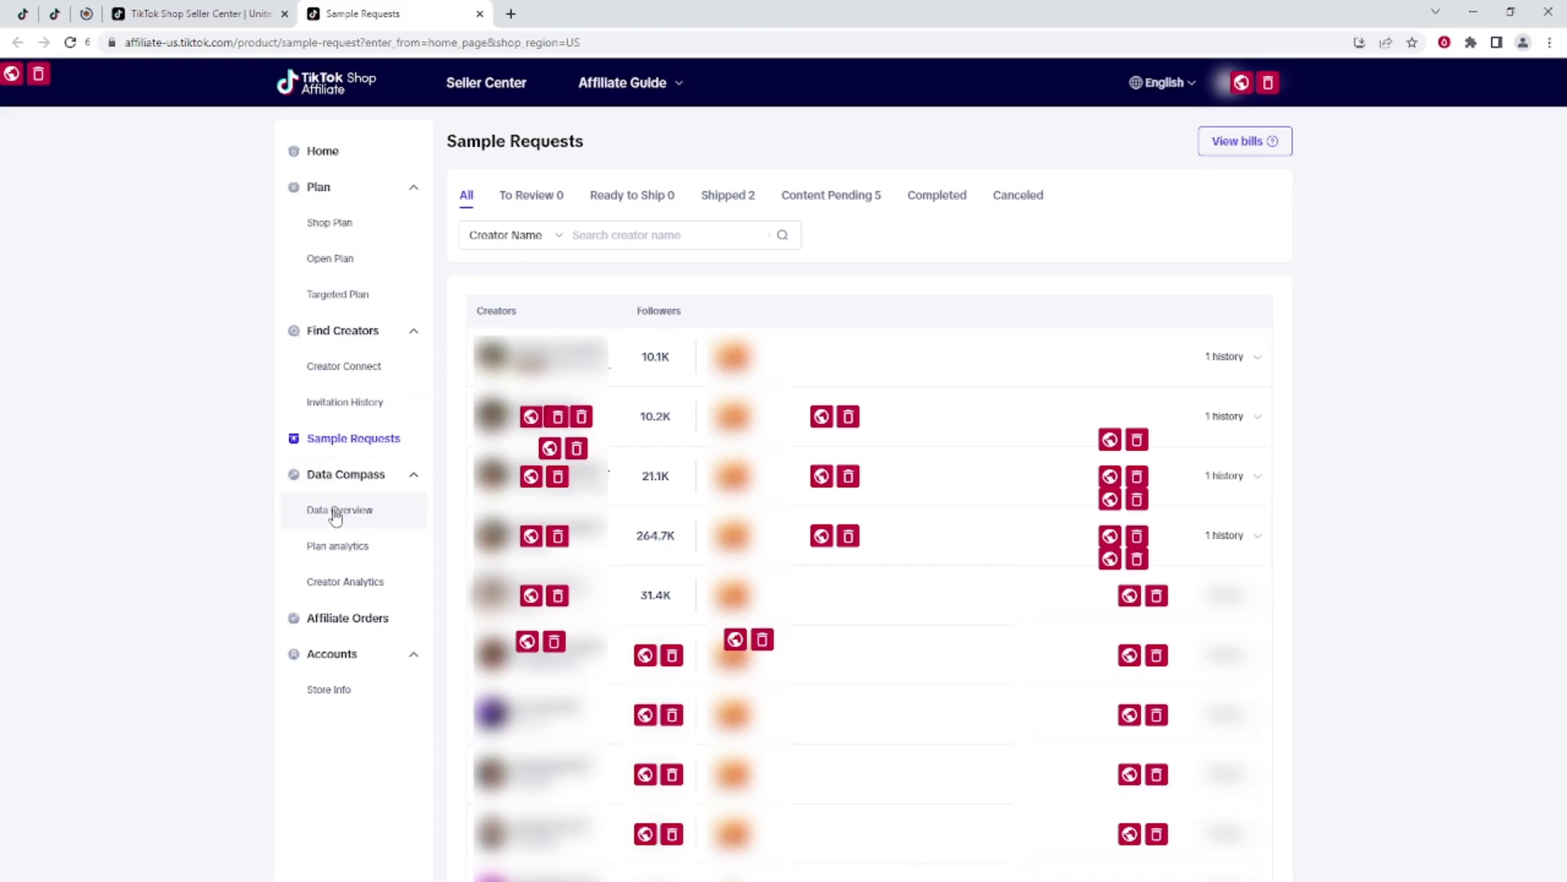
{"action": "left_click", "coordinate": [507, 203]}
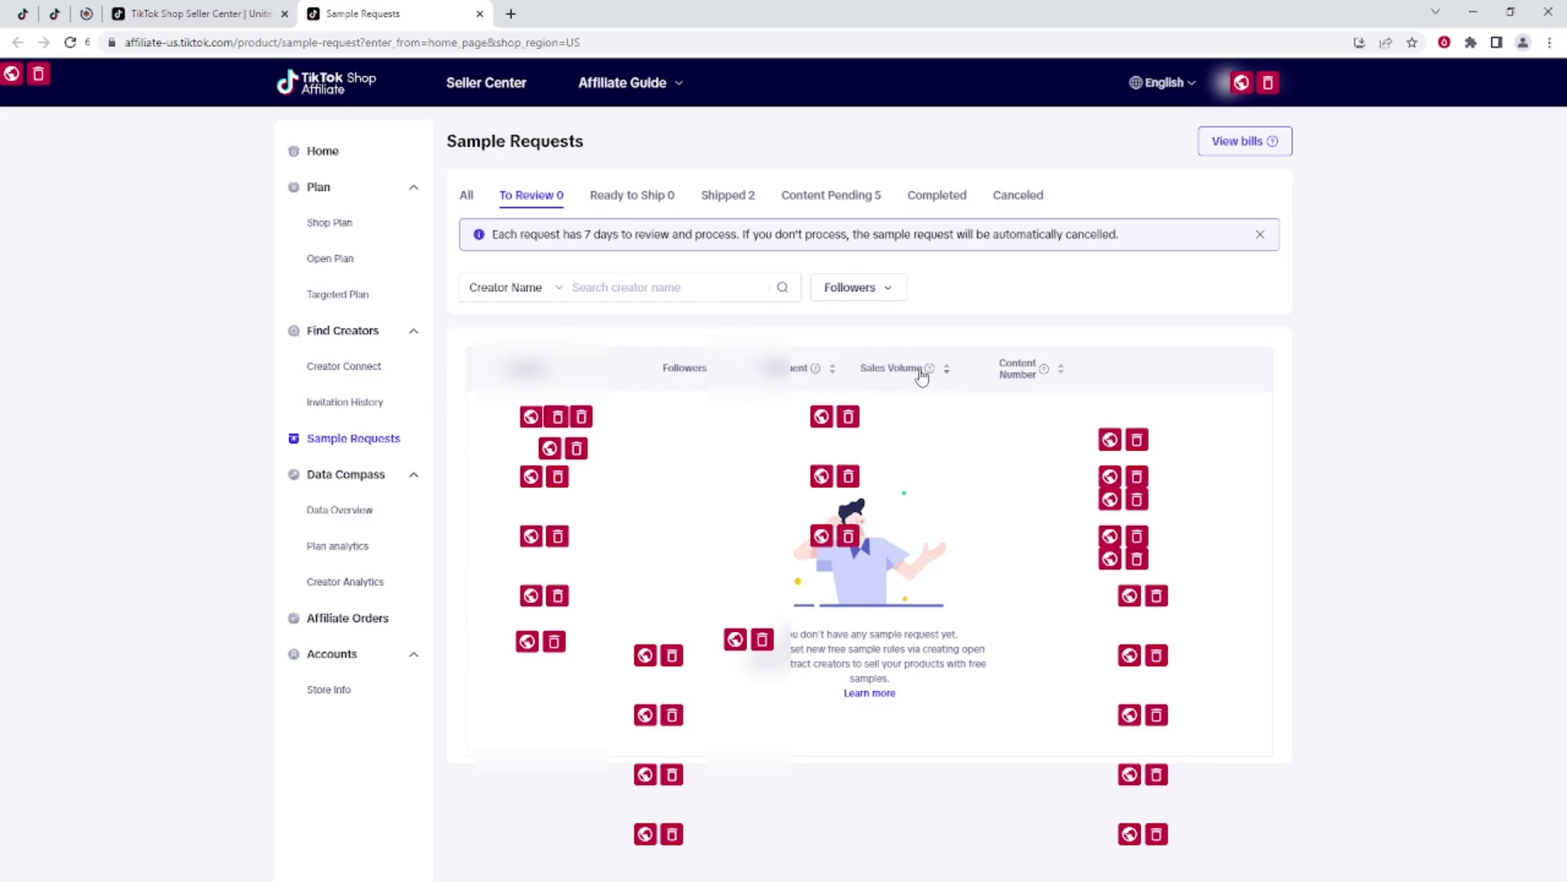
Exit ZeroBlur's blur editing mode on the Sample Requests page and open the Targeted Plan list.
{"action": "mouse_move", "coordinate": [931, 369]}
{"action": "left_click", "coordinate": [1444, 42]}
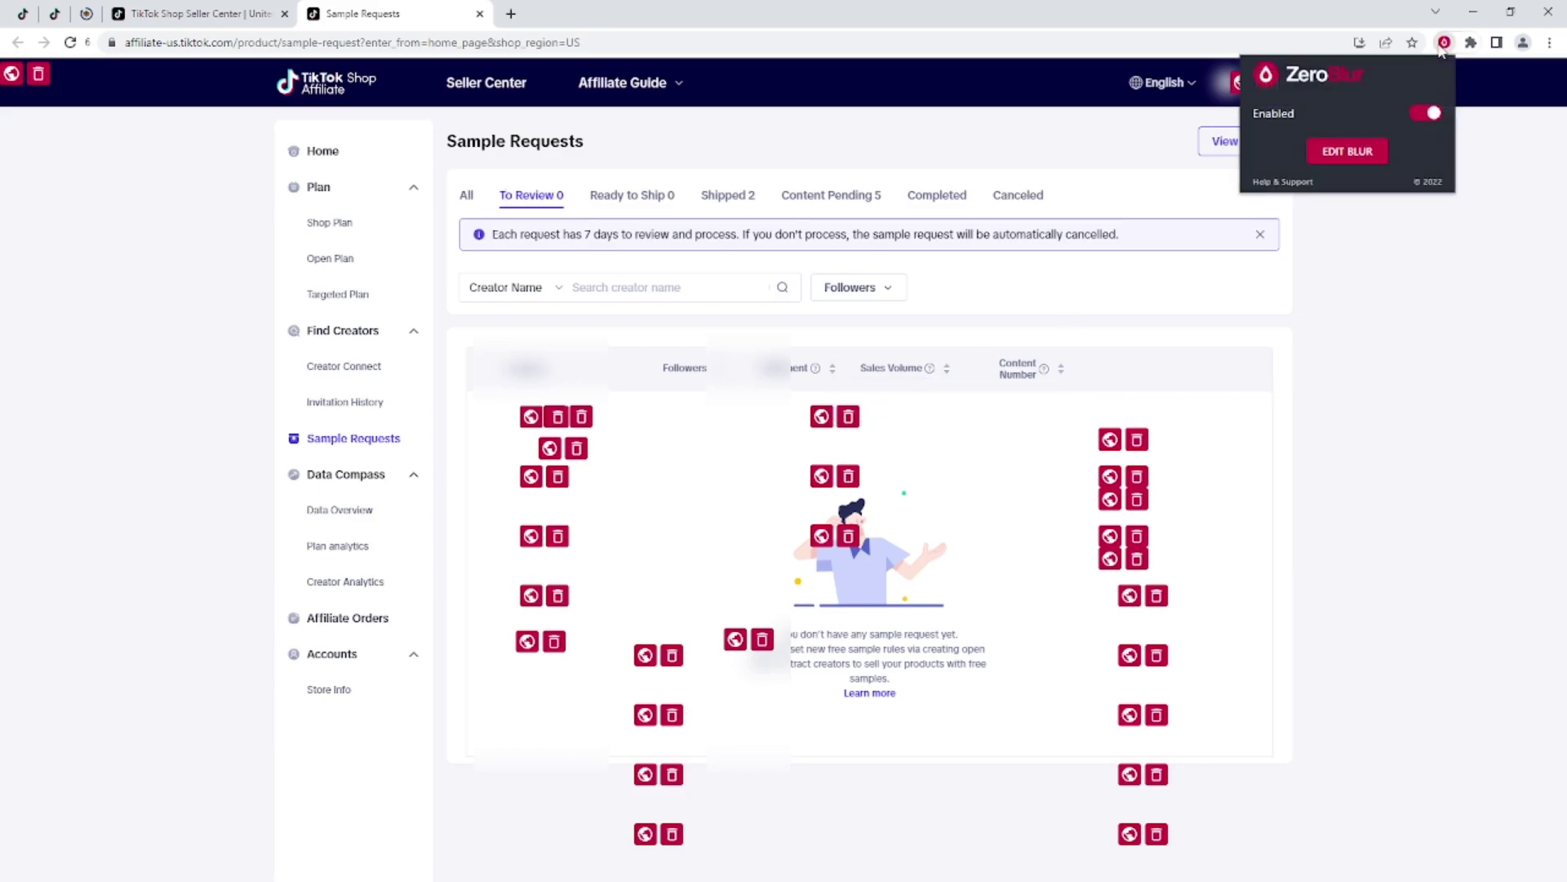
{"action": "left_click", "coordinate": [1355, 151]}
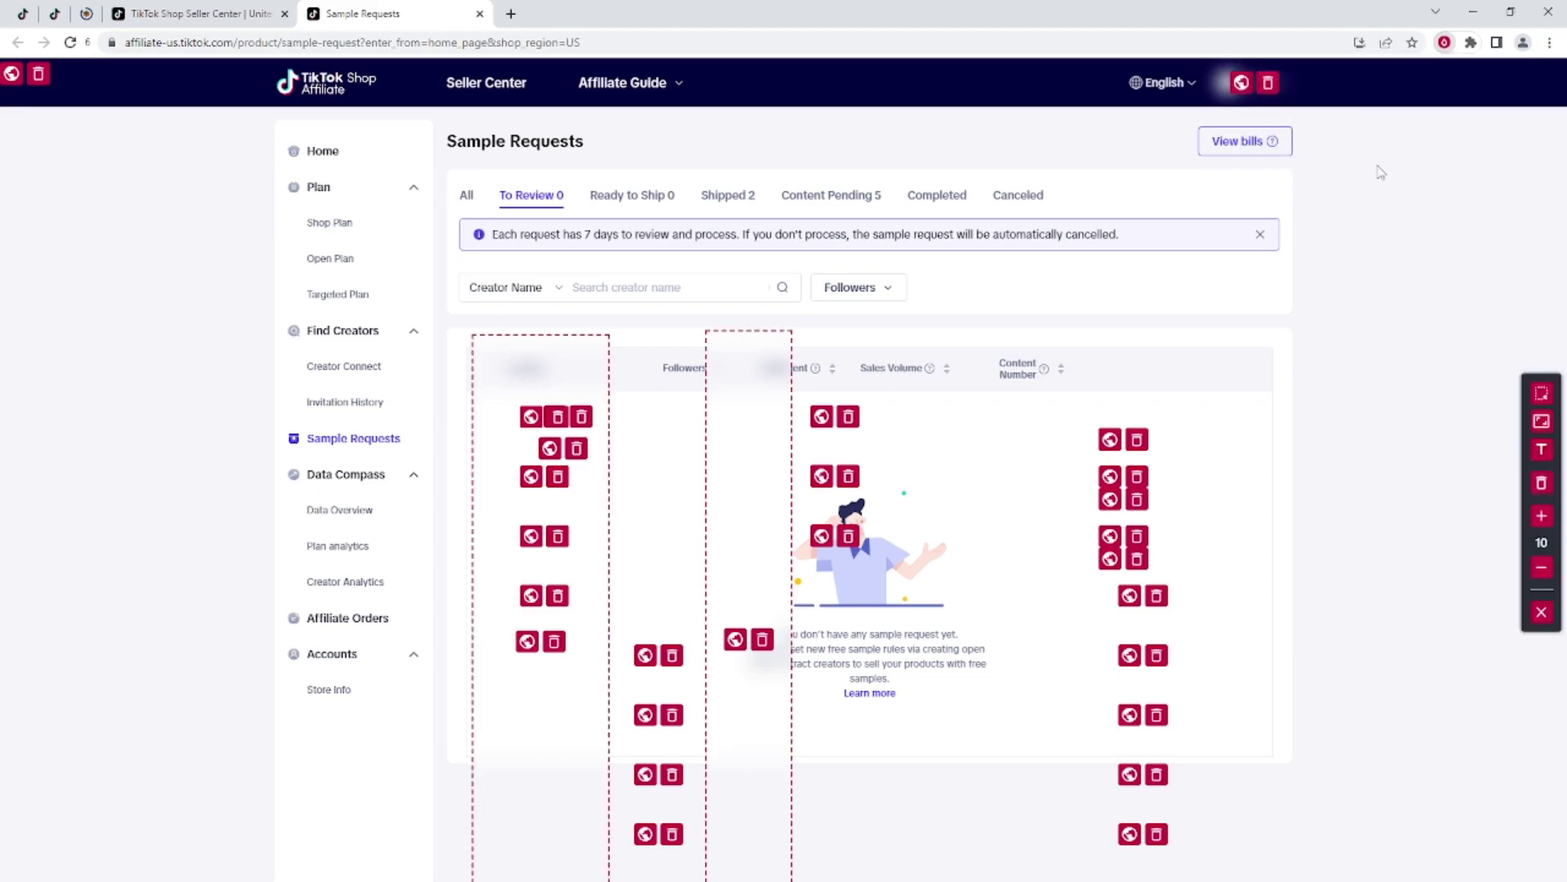
{"action": "left_click", "coordinate": [1541, 612]}
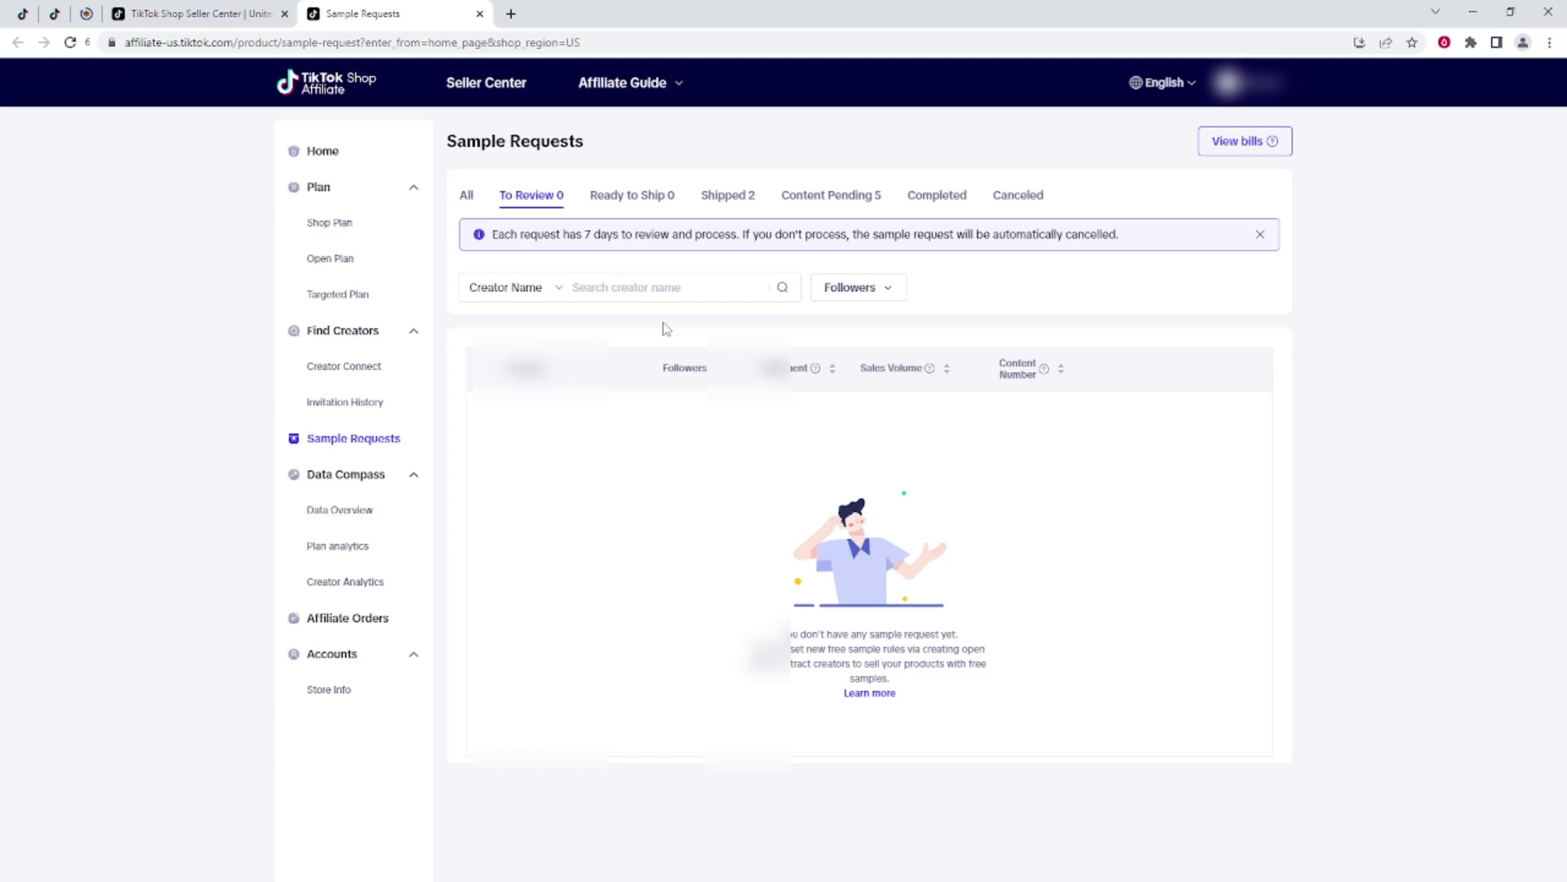
{"action": "mouse_move", "coordinate": [933, 372]}
{"action": "left_click", "coordinate": [317, 306]}
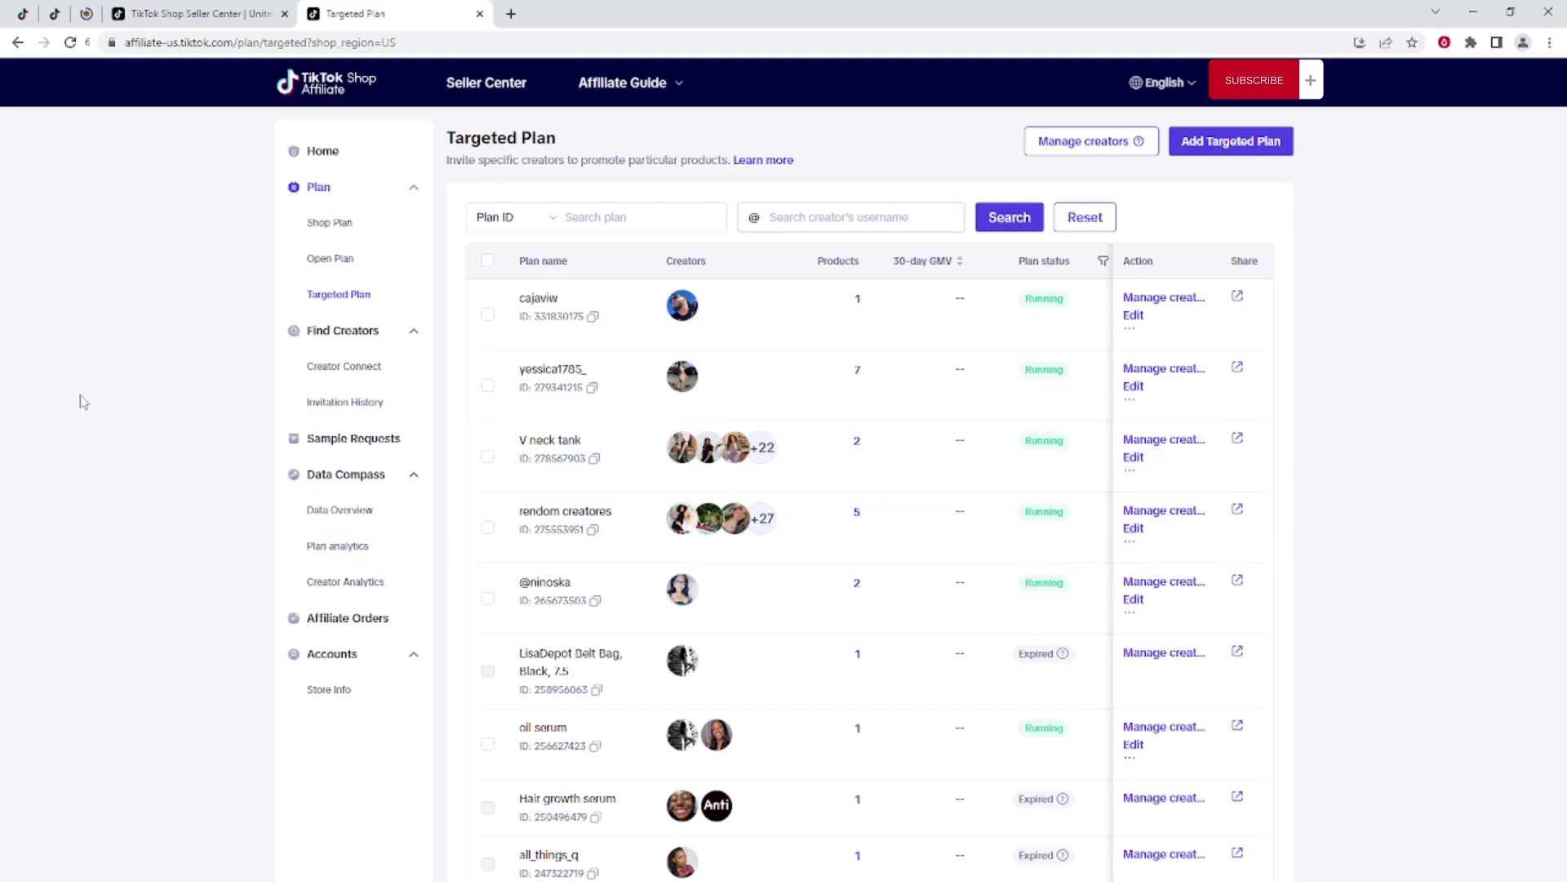
{"action": "left_click", "coordinate": [511, 14]}
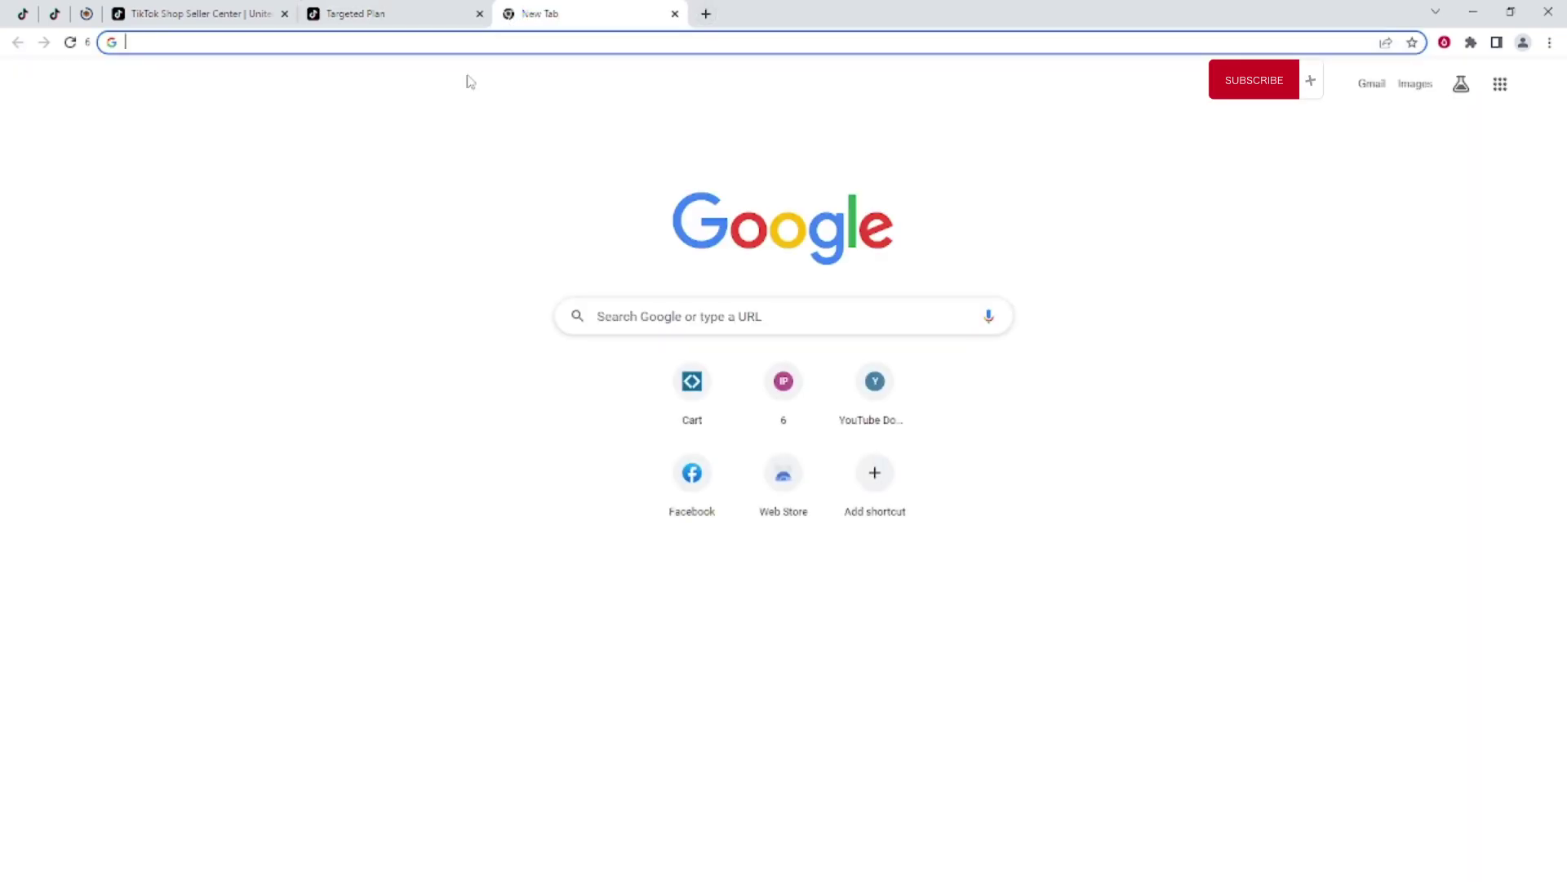
{"action": "left_click", "coordinate": [393, 18]}
{"action": "middle_click", "coordinate": [503, 18]}
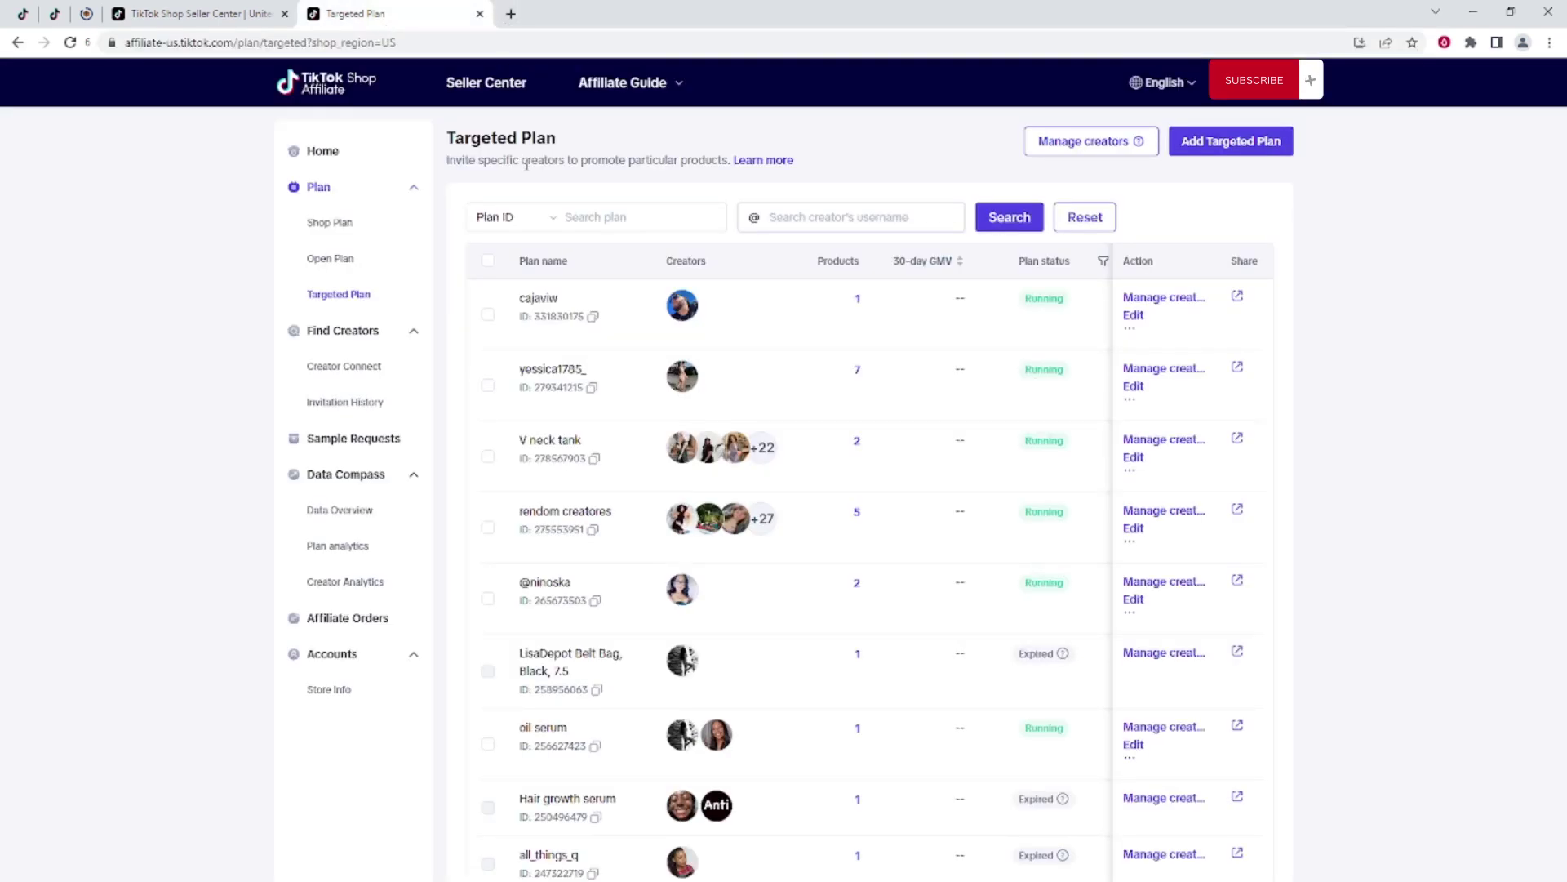
Search Google in a new tab for "40oz Stainless Steel Vacuum Tumbler with Straw" using the copied product title.
{"action": "left_click", "coordinate": [511, 13]}
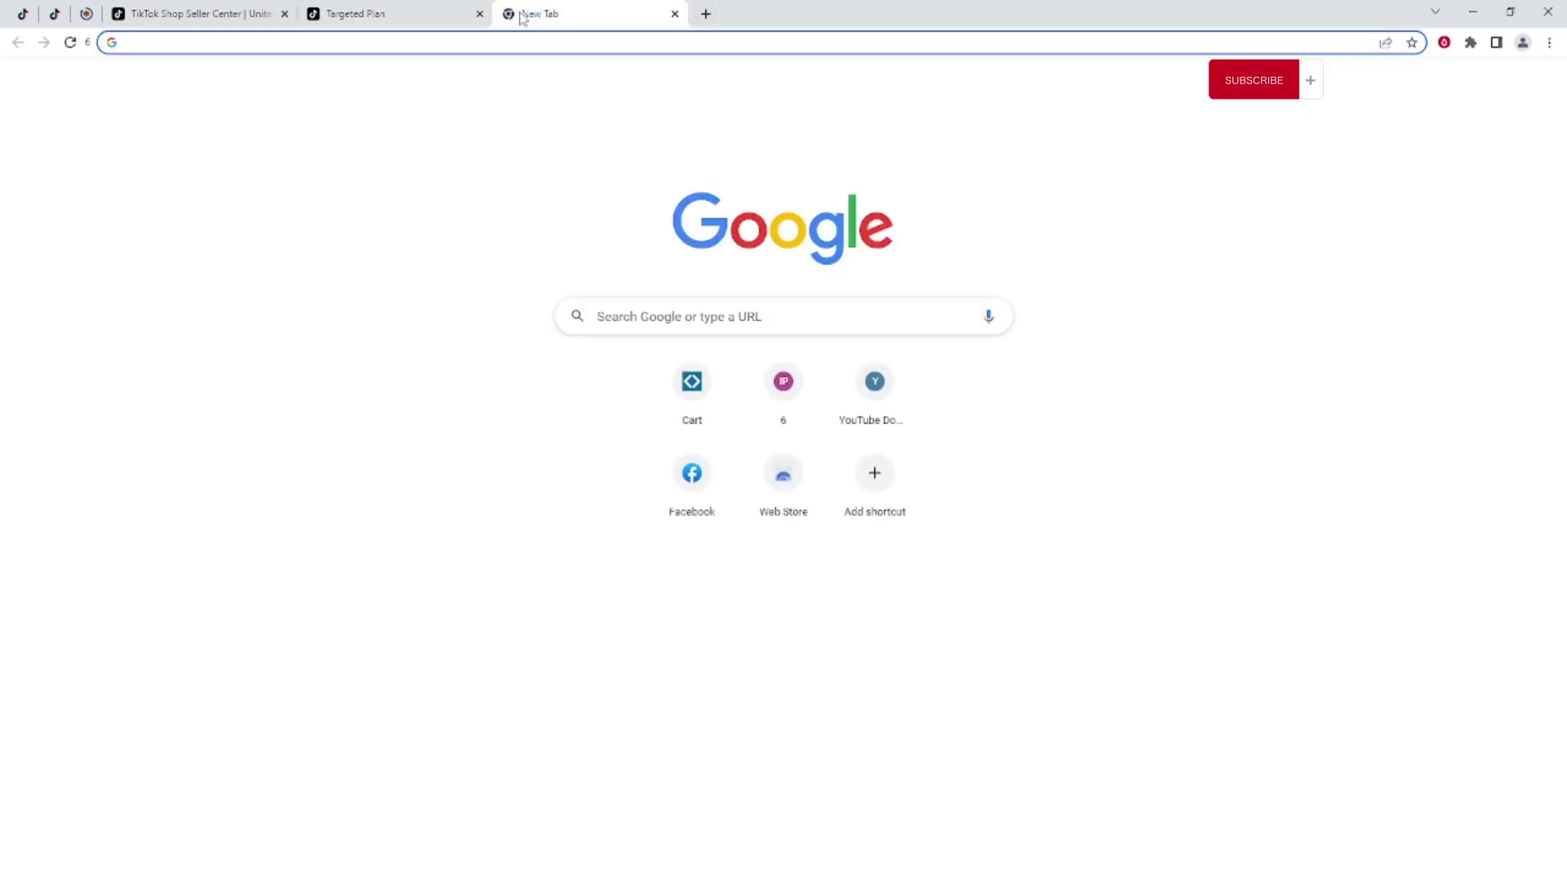
{"action": "key", "text": "super+v"}
{"action": "left_click", "coordinate": [229, 126]}
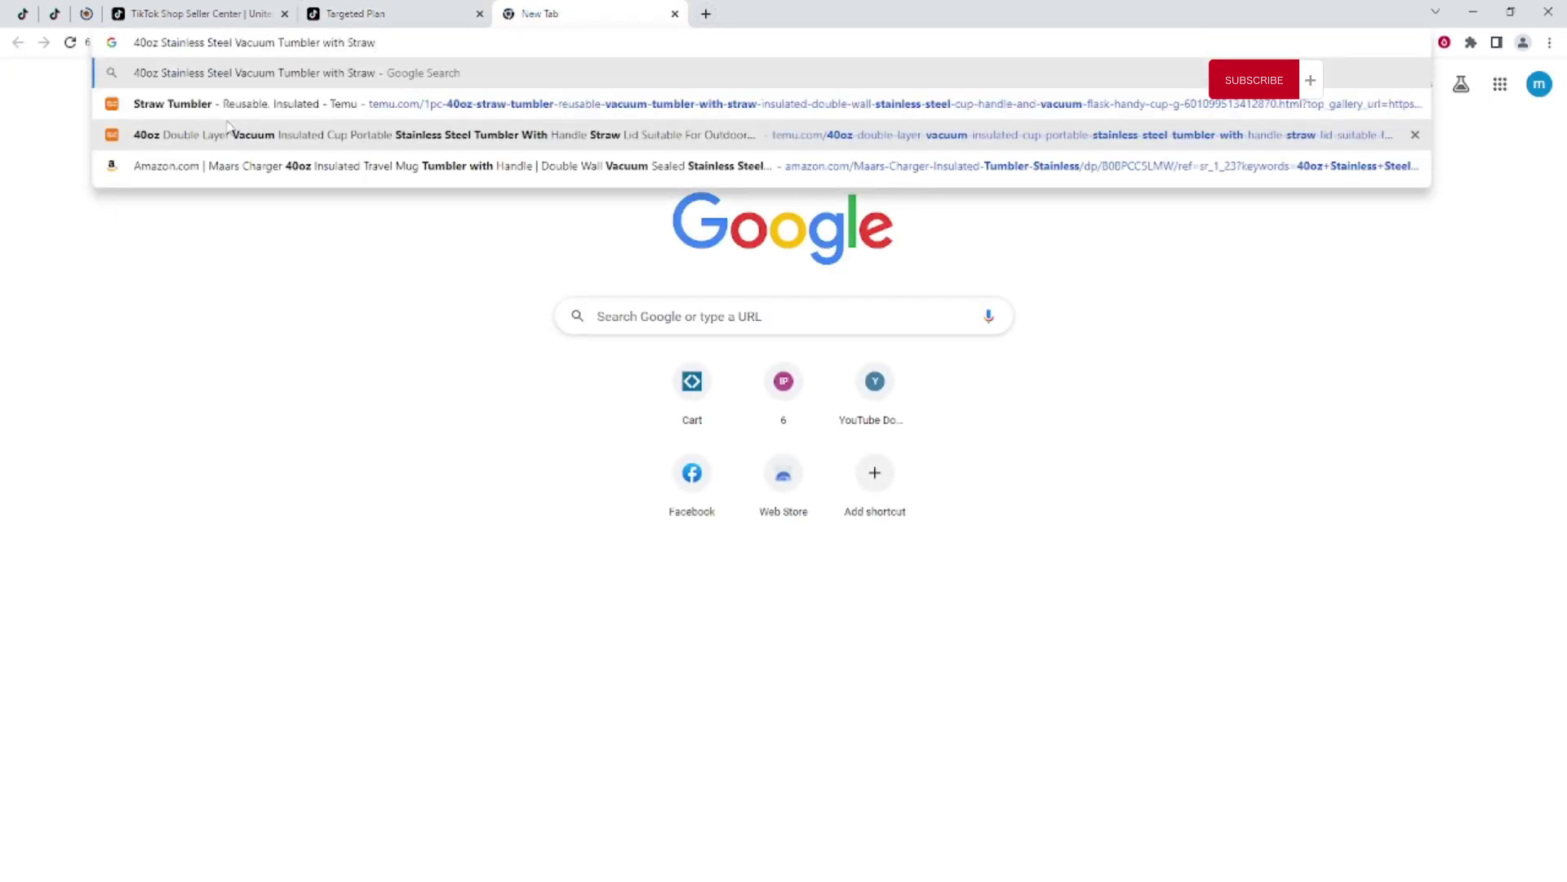
{"action": "key", "text": "Return"}
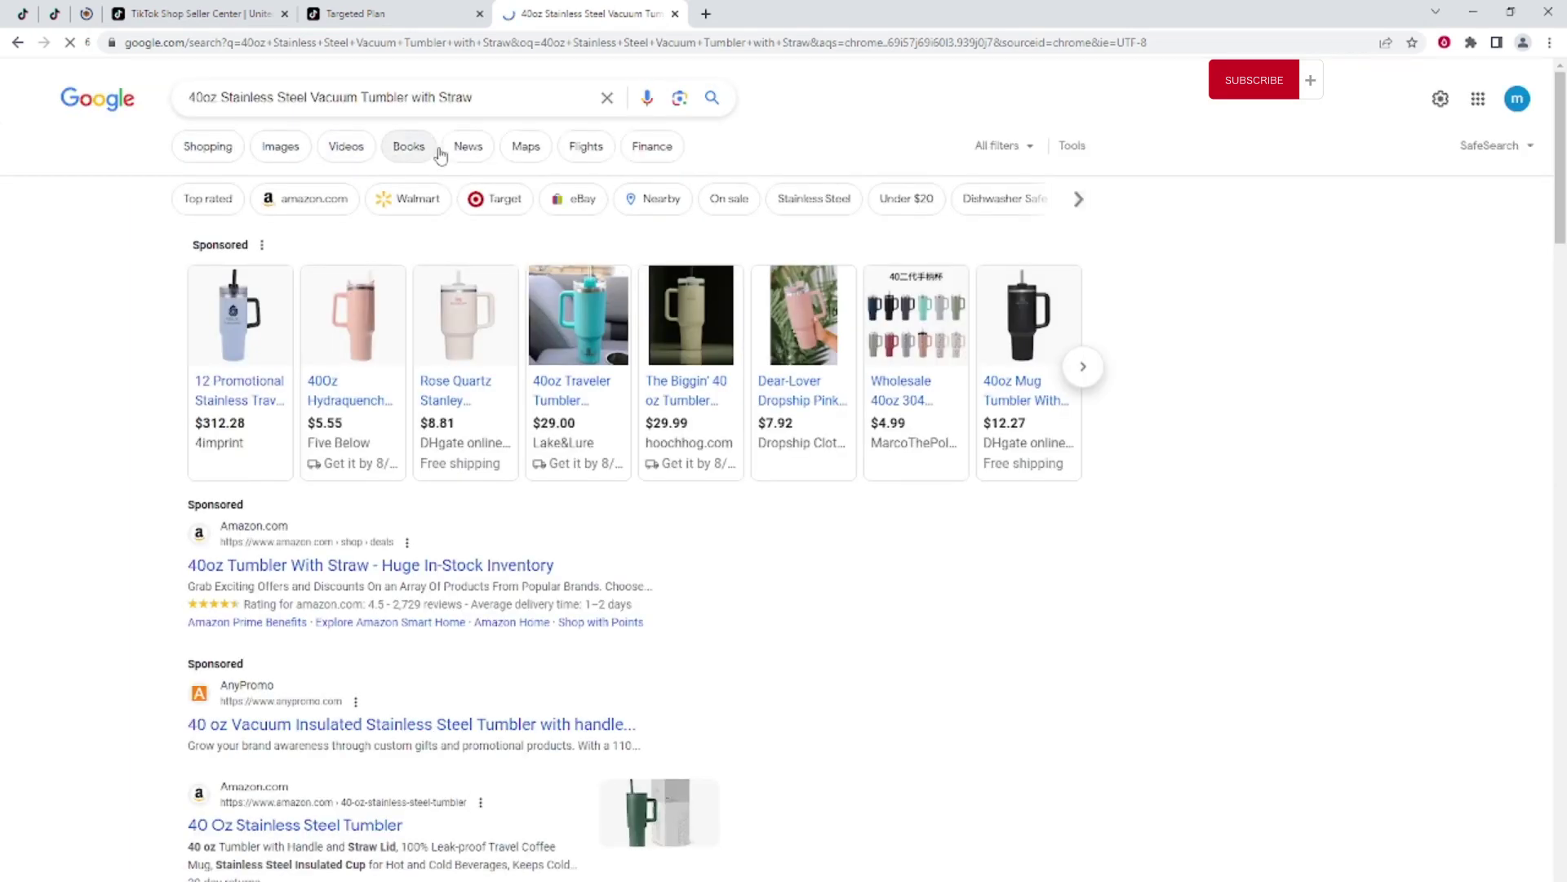
{"action": "left_click", "coordinate": [479, 106]}
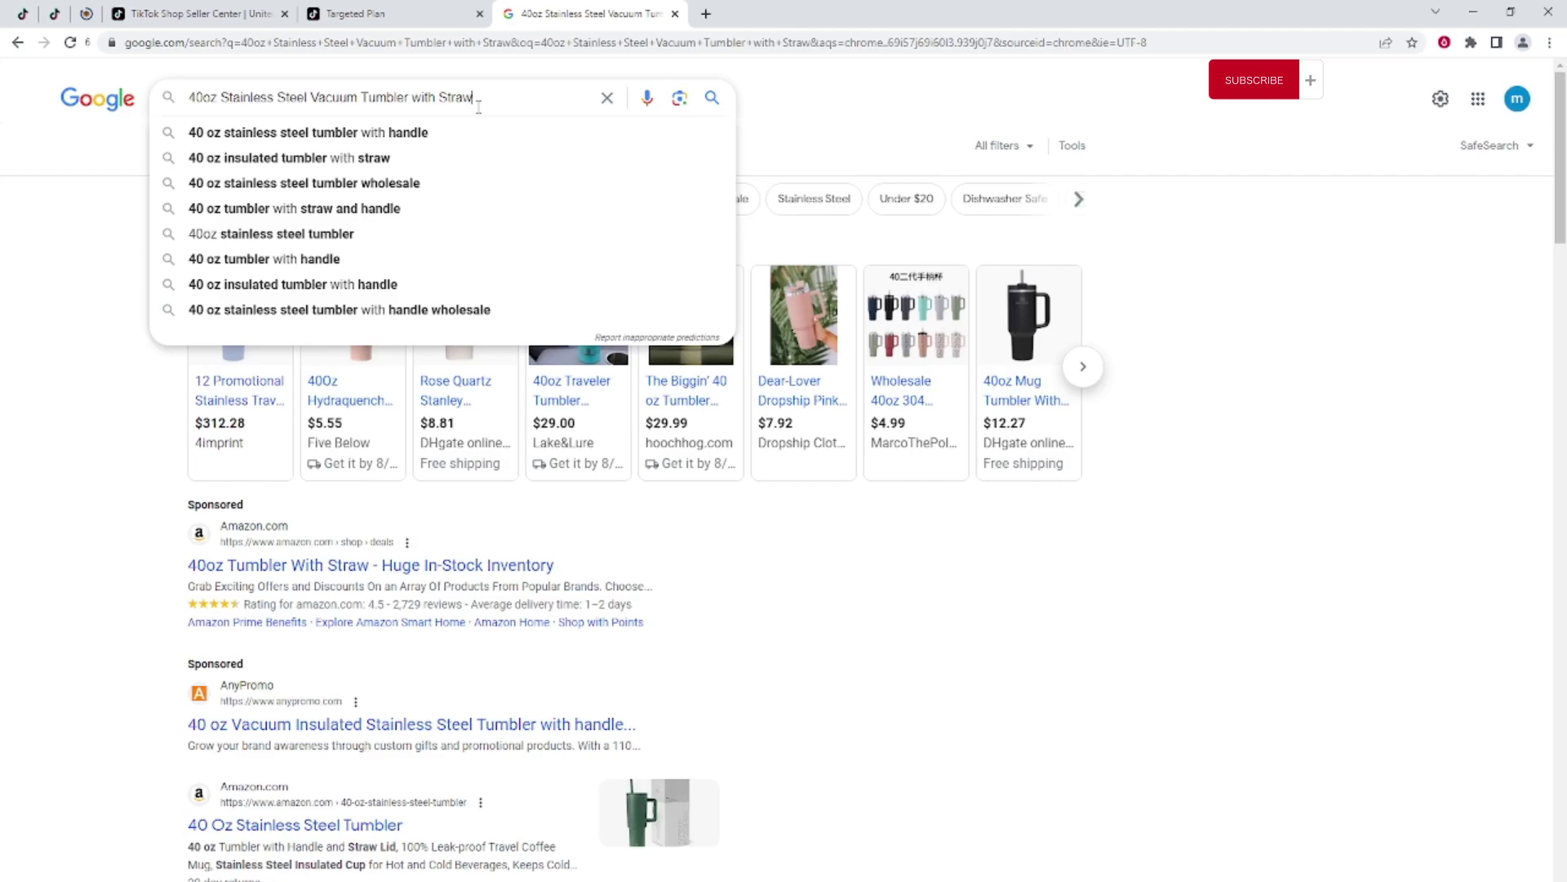
Open the Add Targeted Plan form, look through its product selection list, and return to the Targeted Plan list.
{"action": "left_click", "coordinate": [384, 15]}
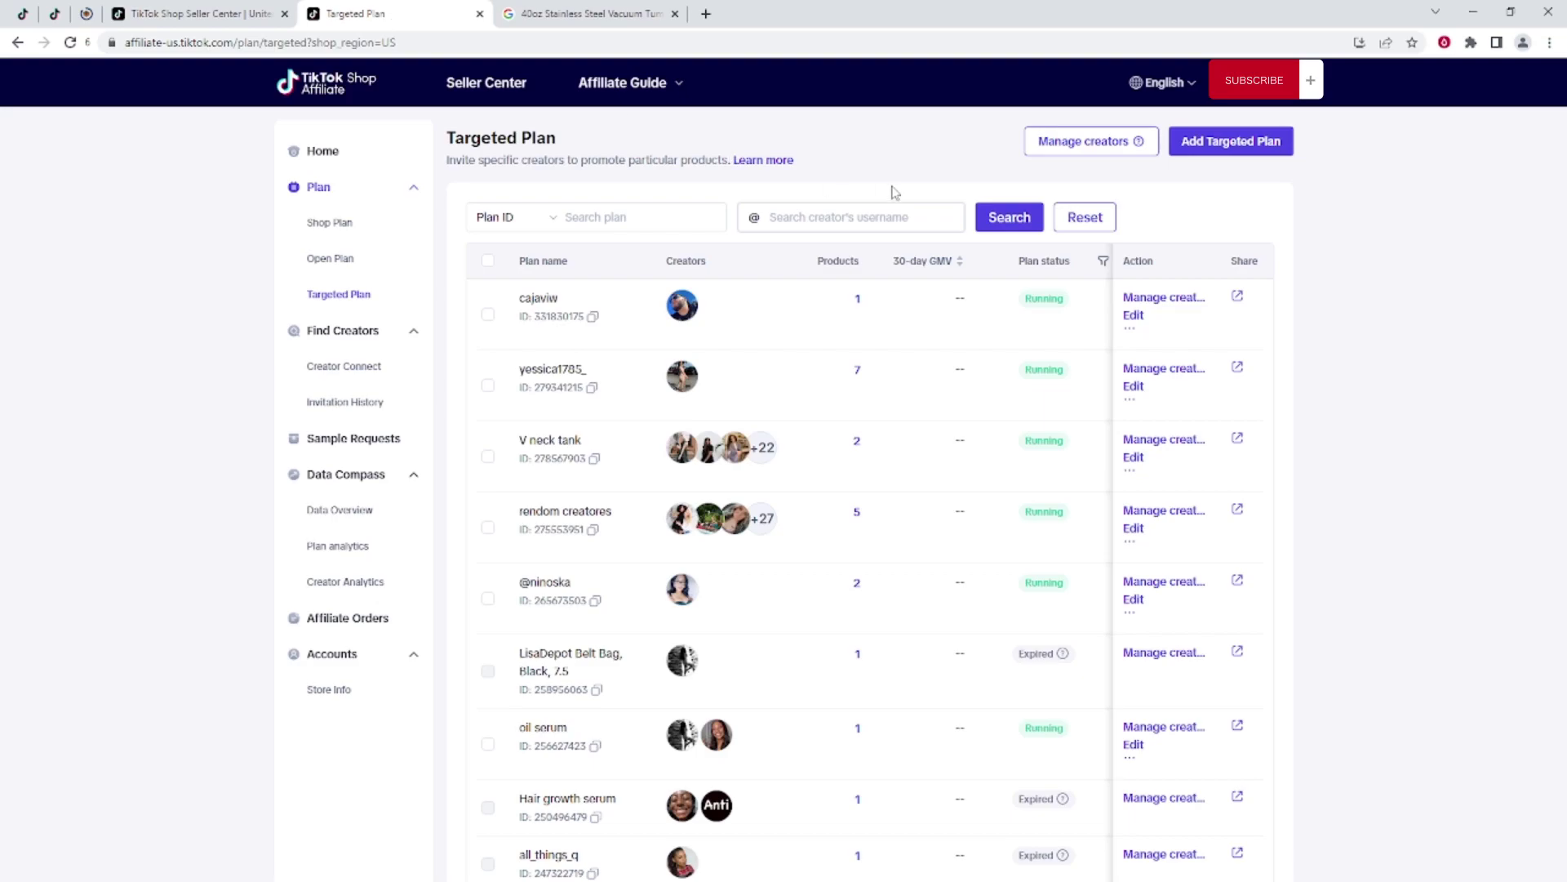
{"action": "left_click", "coordinate": [1206, 152]}
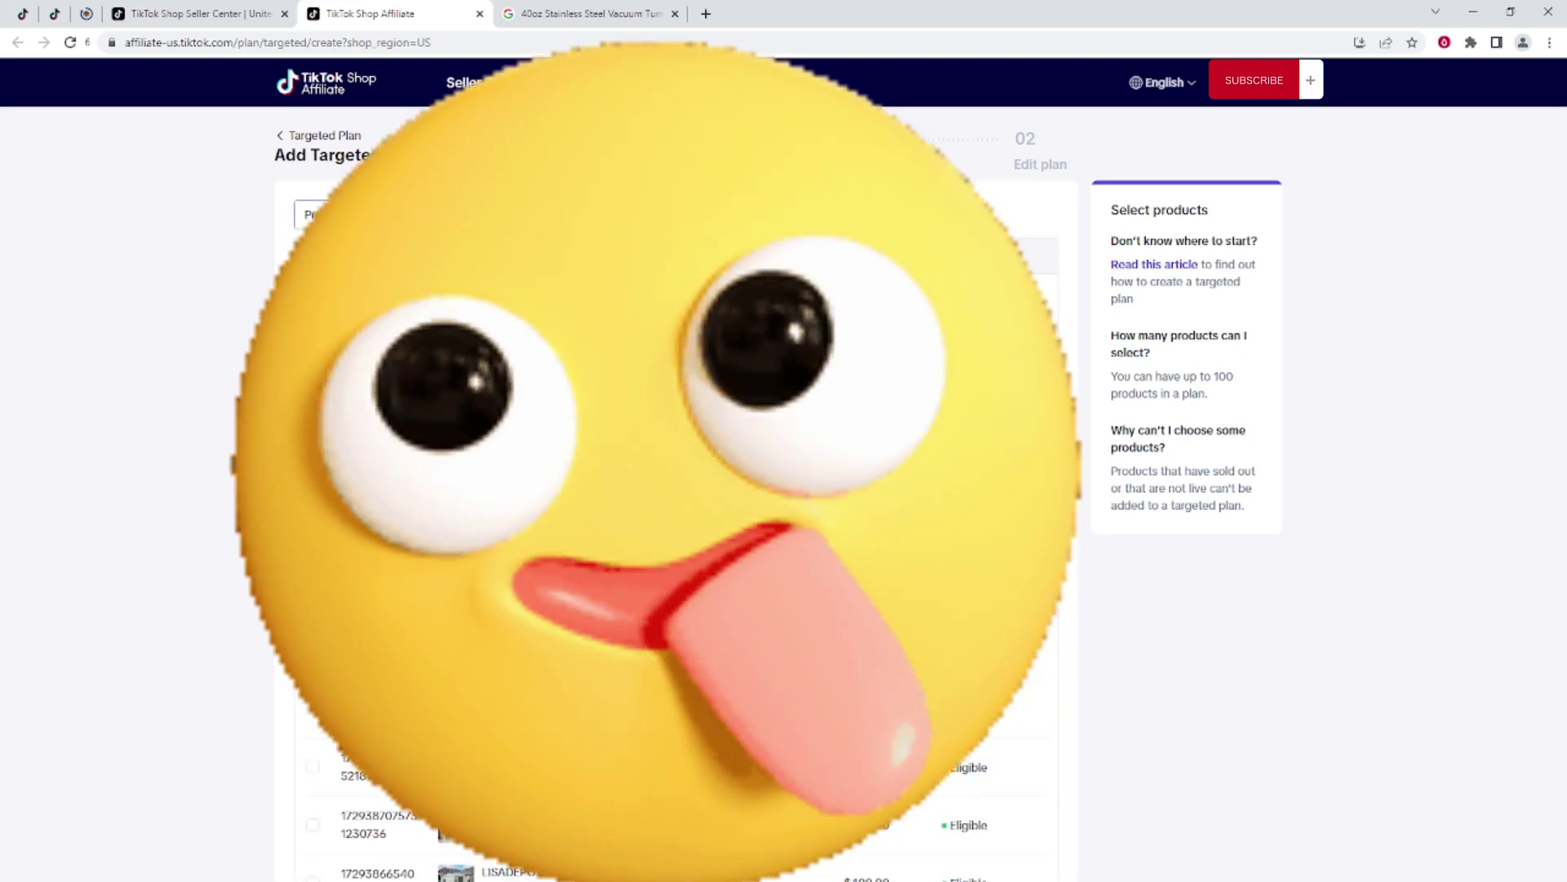
{"action": "scroll", "coordinate": [8, 507], "scroll_direction": "down", "scroll_amount": 6}
{"action": "left_click", "coordinate": [216, 20]}
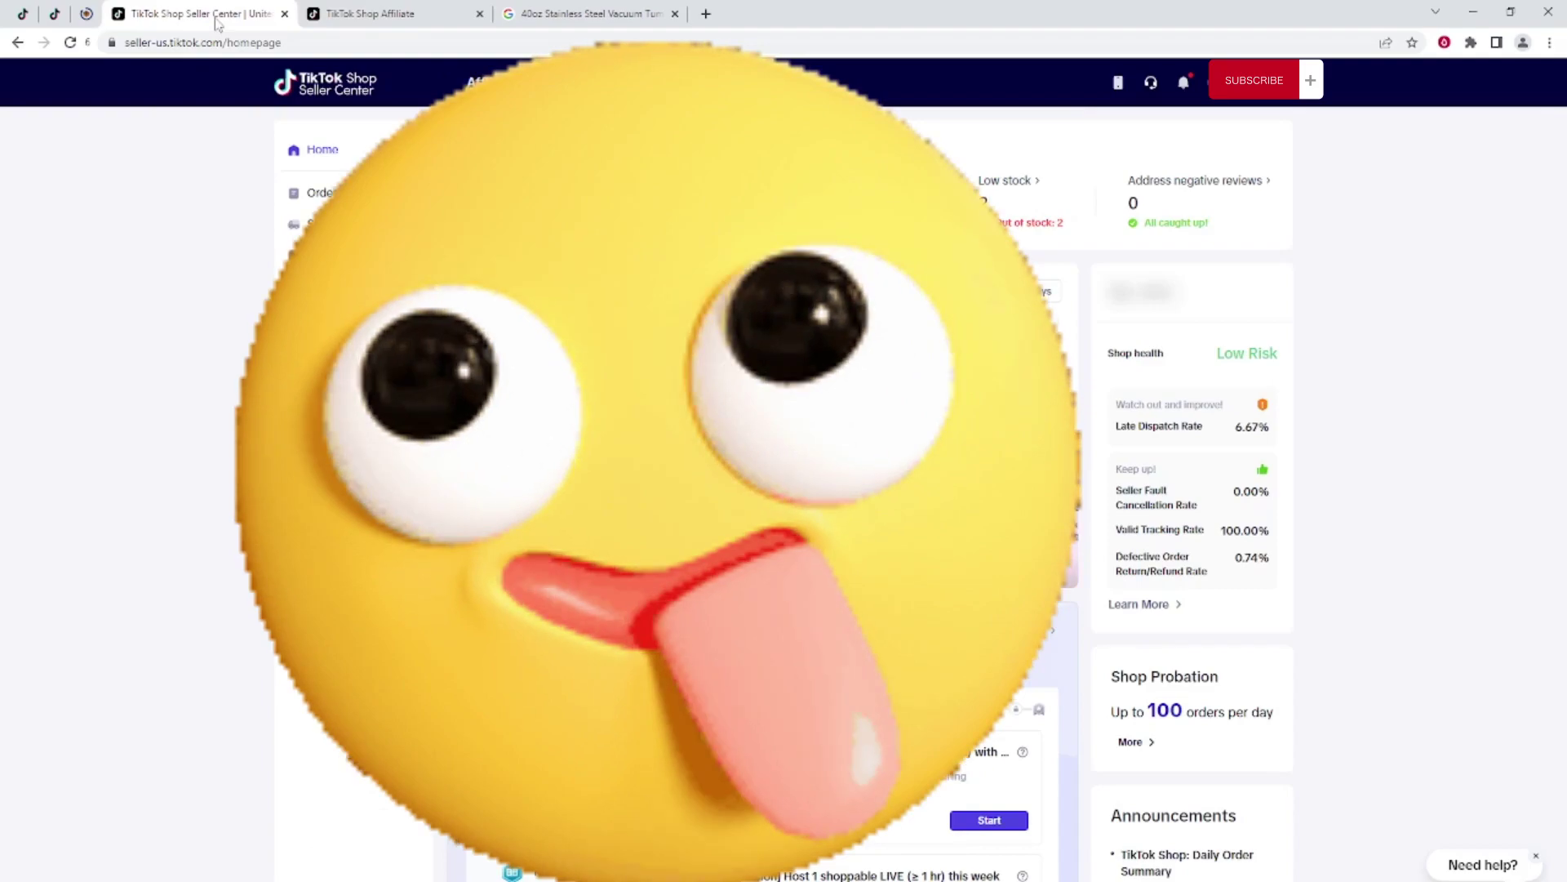
{"action": "left_click", "coordinate": [380, 16]}
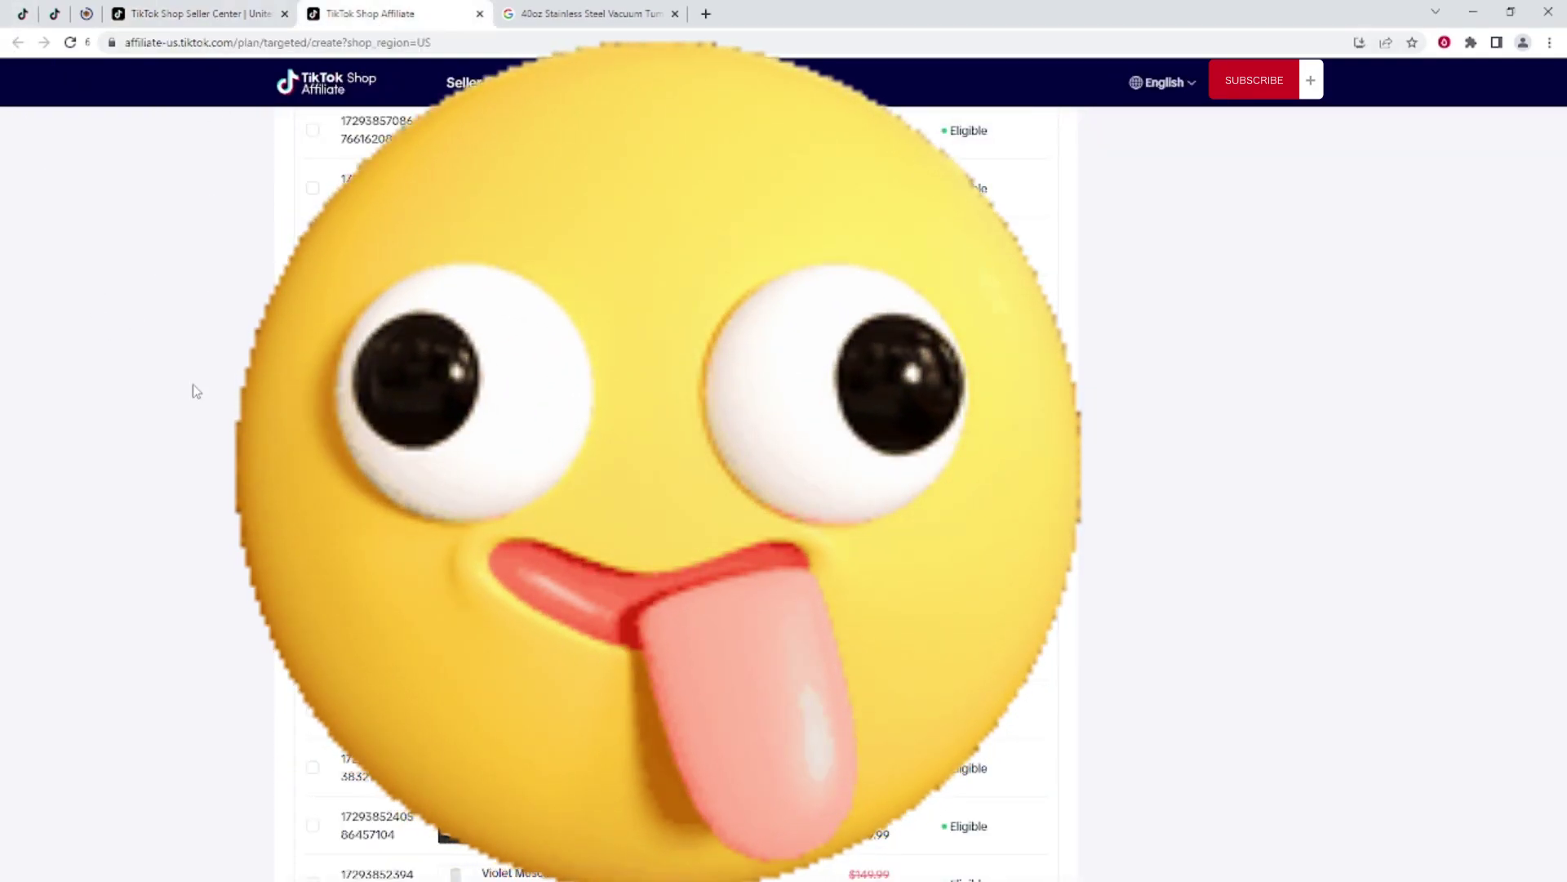
{"action": "scroll", "coordinate": [194, 390], "scroll_direction": "up", "scroll_amount": 10}
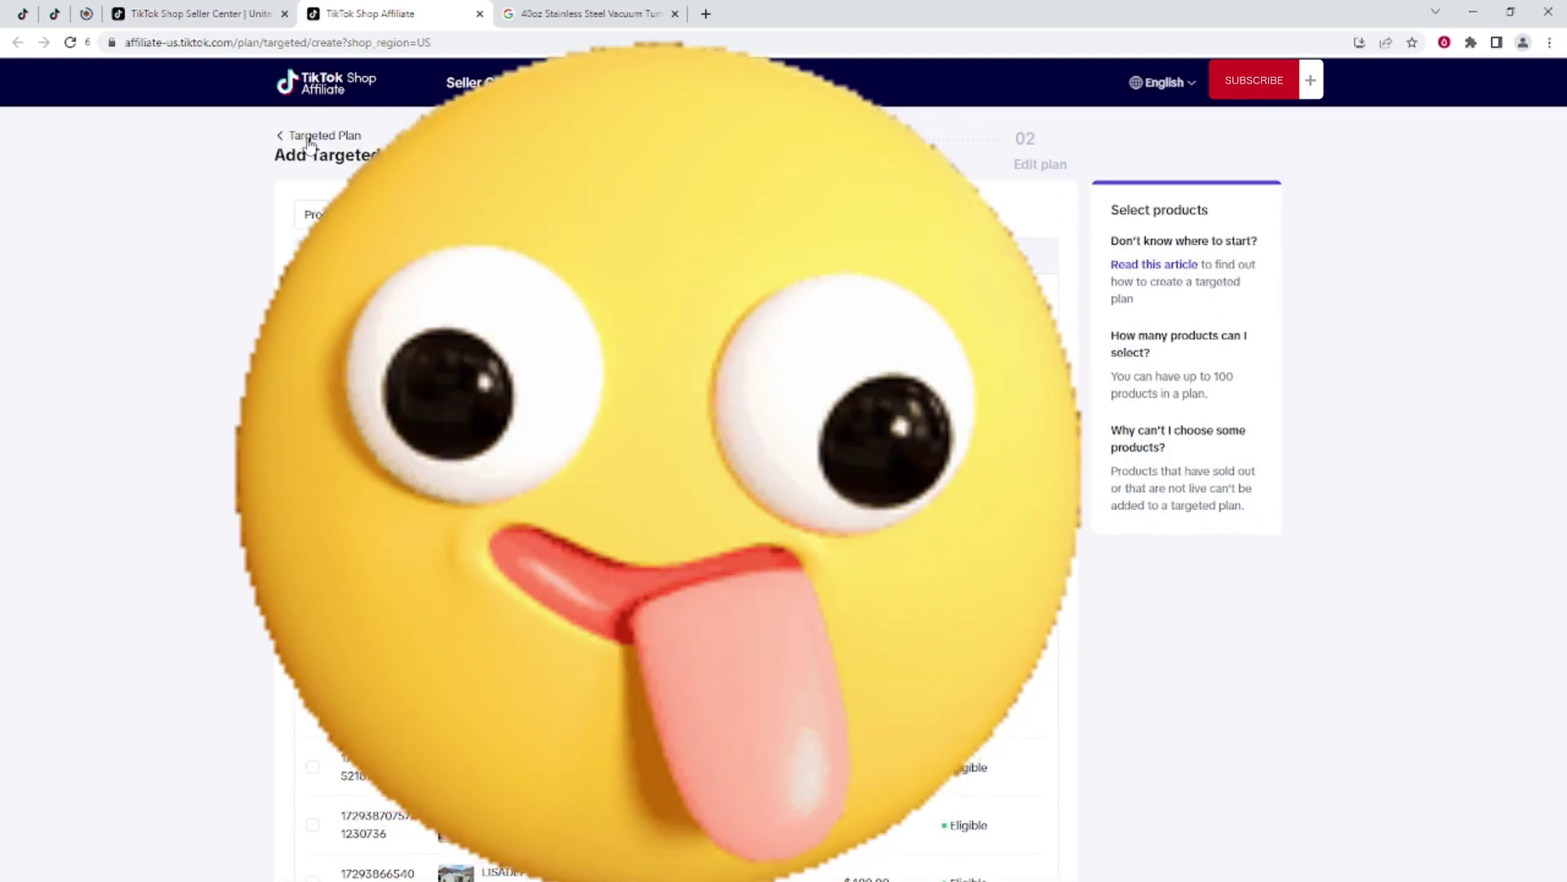
{"action": "left_click", "coordinate": [308, 137]}
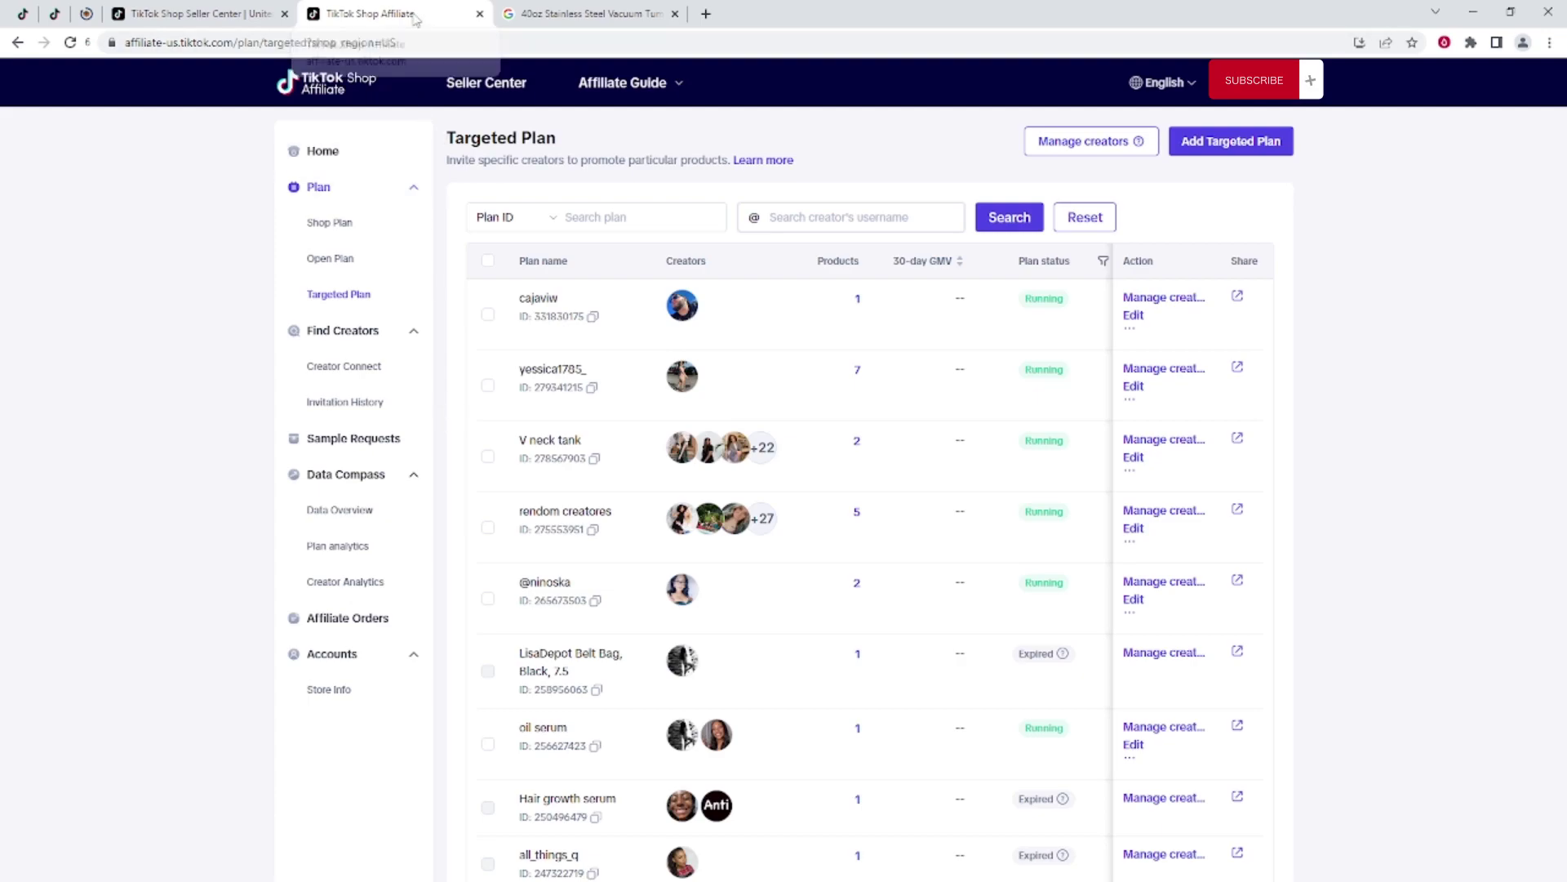
Close the affiliate and Google search pages and open the Add New Product form in Seller Center.
{"action": "left_click", "coordinate": [480, 14]}
{"action": "left_click", "coordinate": [479, 14]}
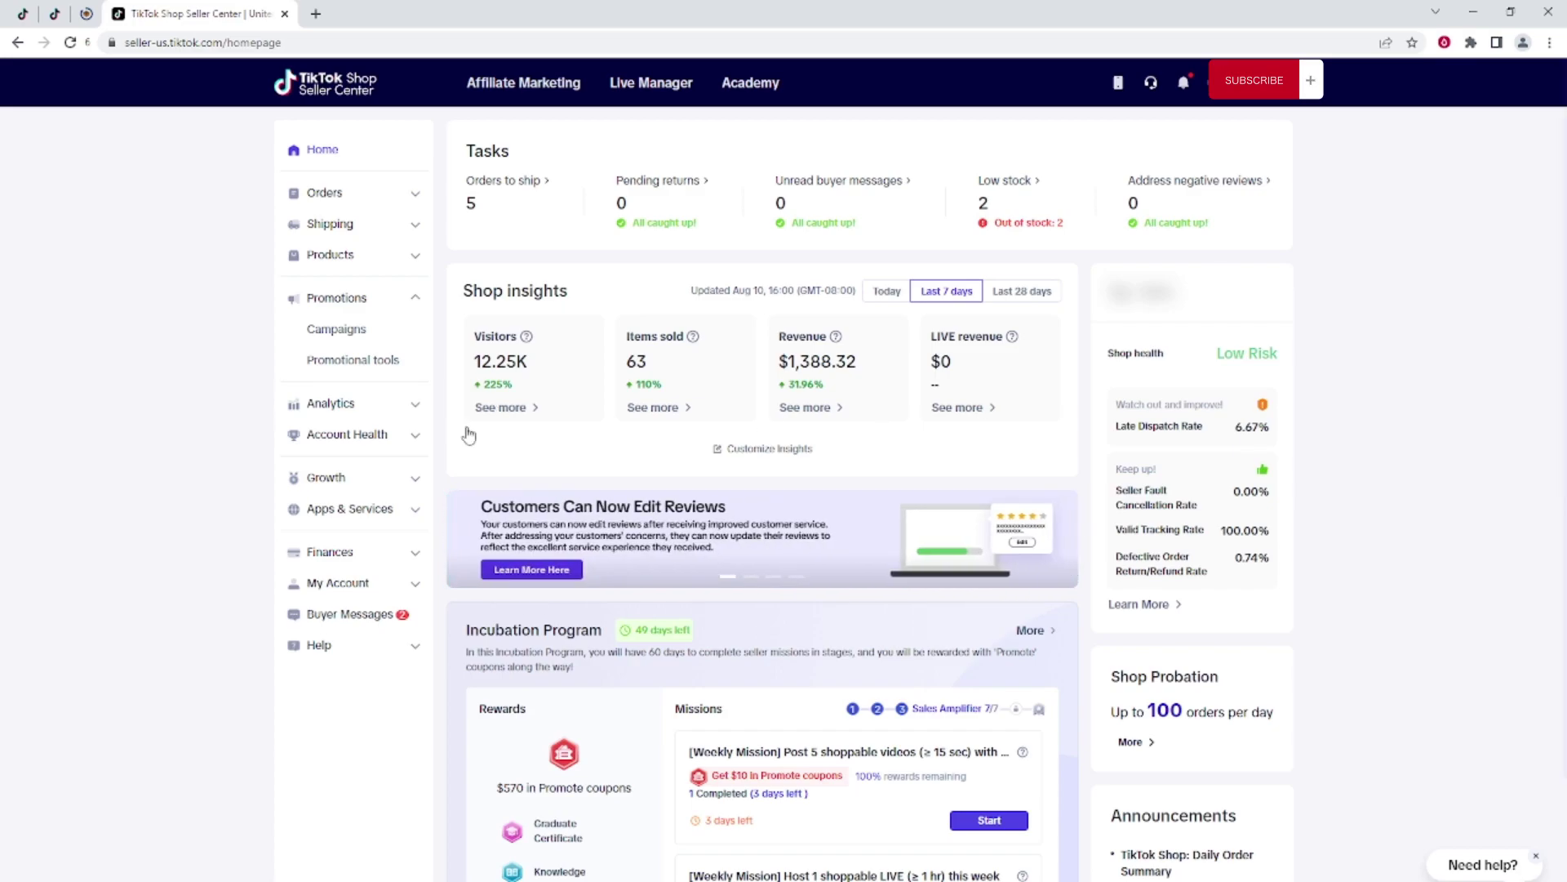
{"action": "left_click", "coordinate": [340, 263]}
{"action": "left_click", "coordinate": [331, 225]}
{"action": "left_click", "coordinate": [331, 225]}
{"action": "left_click", "coordinate": [325, 255]}
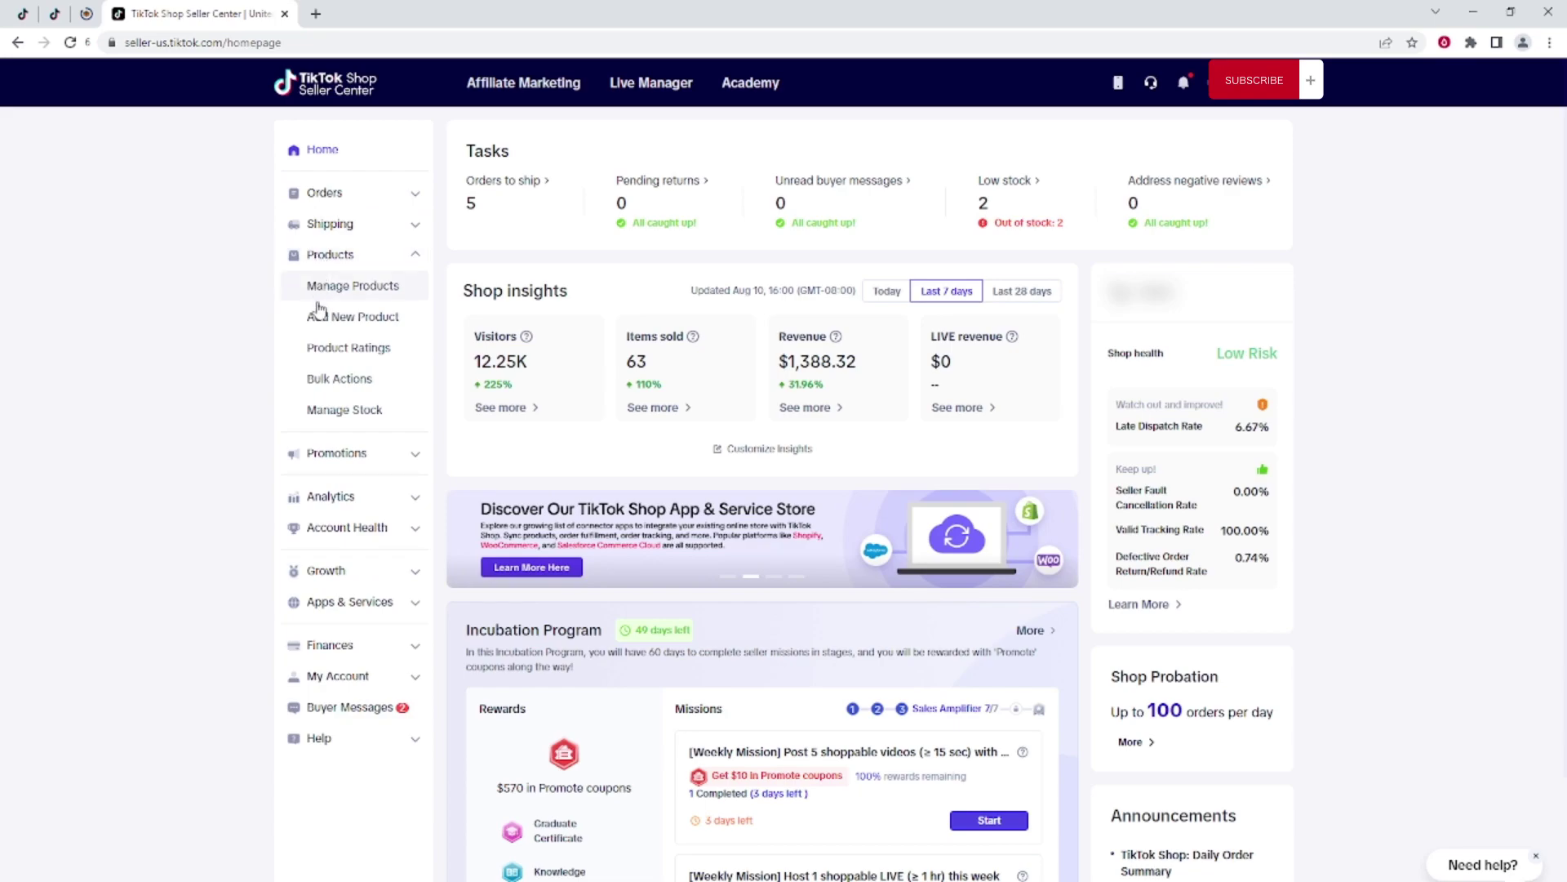
{"action": "left_click", "coordinate": [322, 317]}
Open Amazon Best Sellers in a new tab and open the Mielle Organics Rosemary Mint hair oil listing.
{"action": "left_click", "coordinate": [316, 14]}
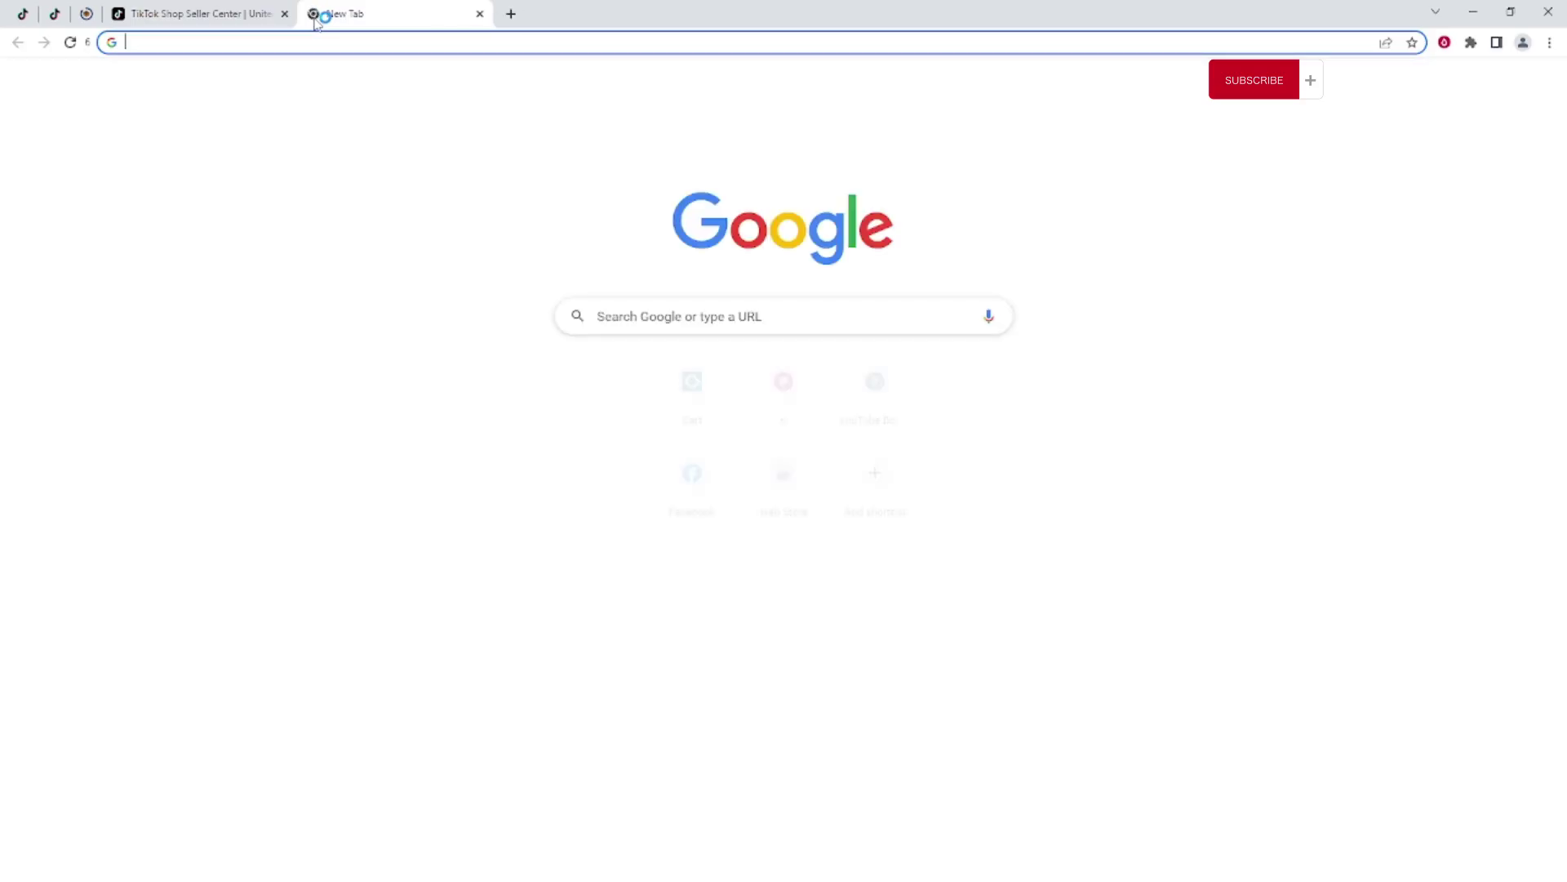
{"action": "type", "text": "am"}
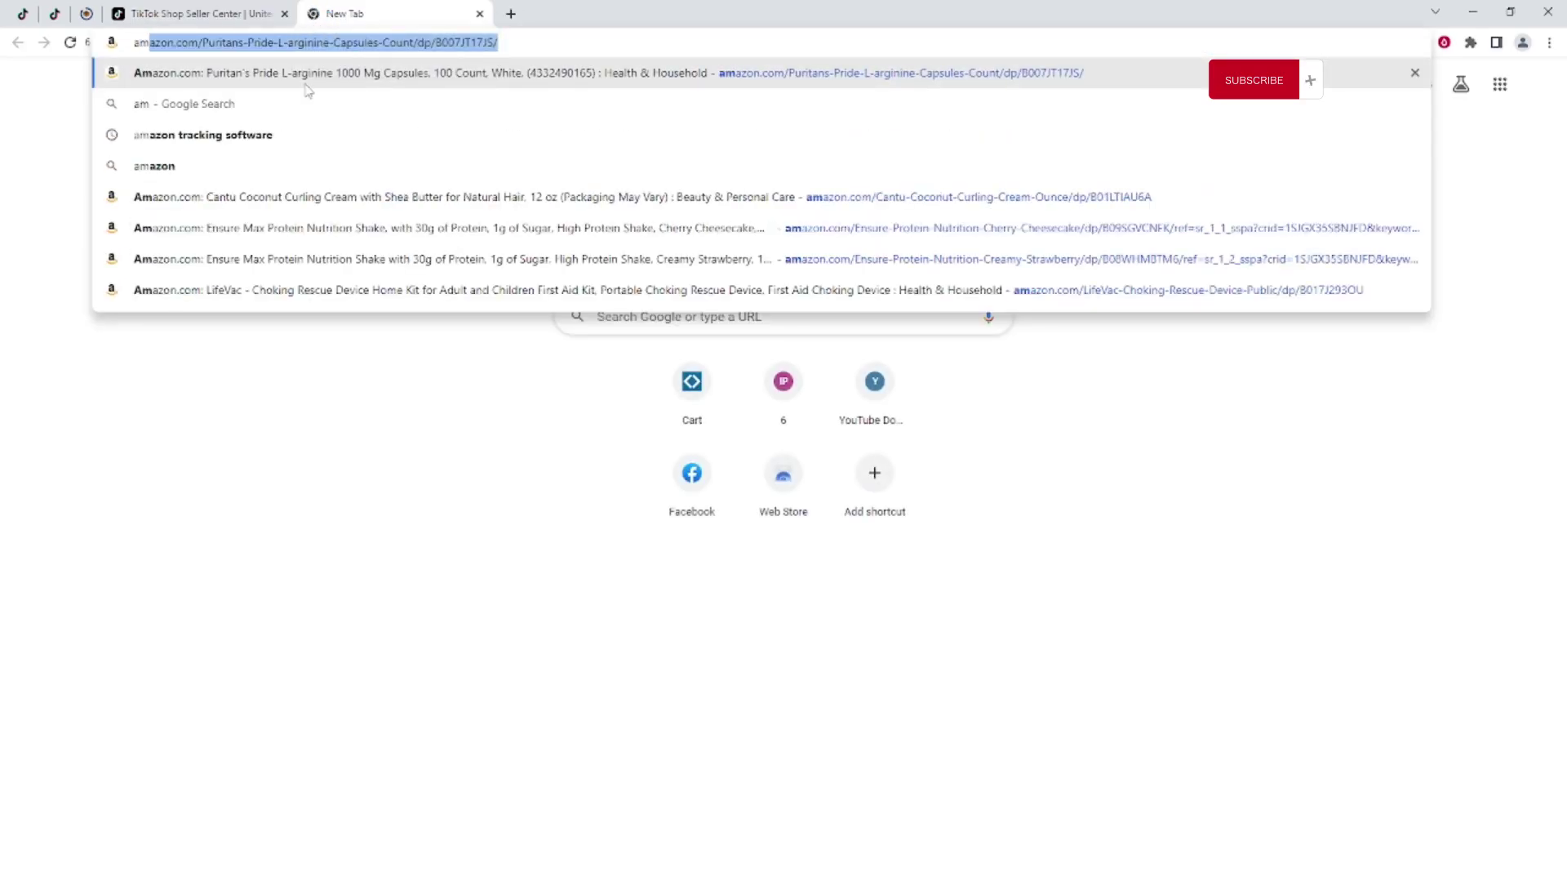
{"action": "left_click", "coordinate": [306, 82]}
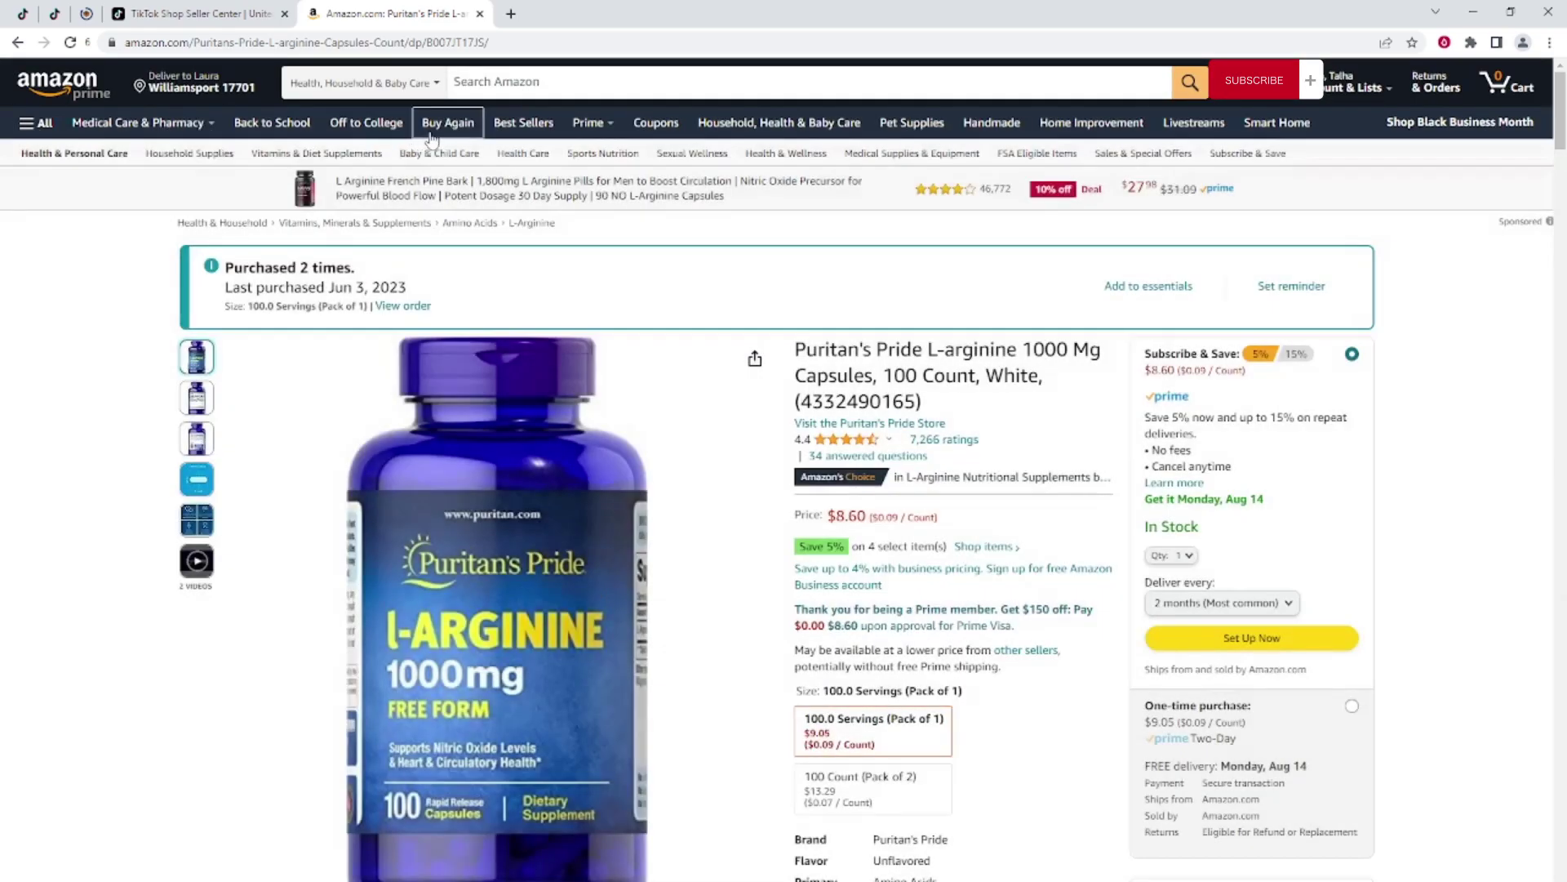
{"action": "left_click", "coordinate": [506, 131]}
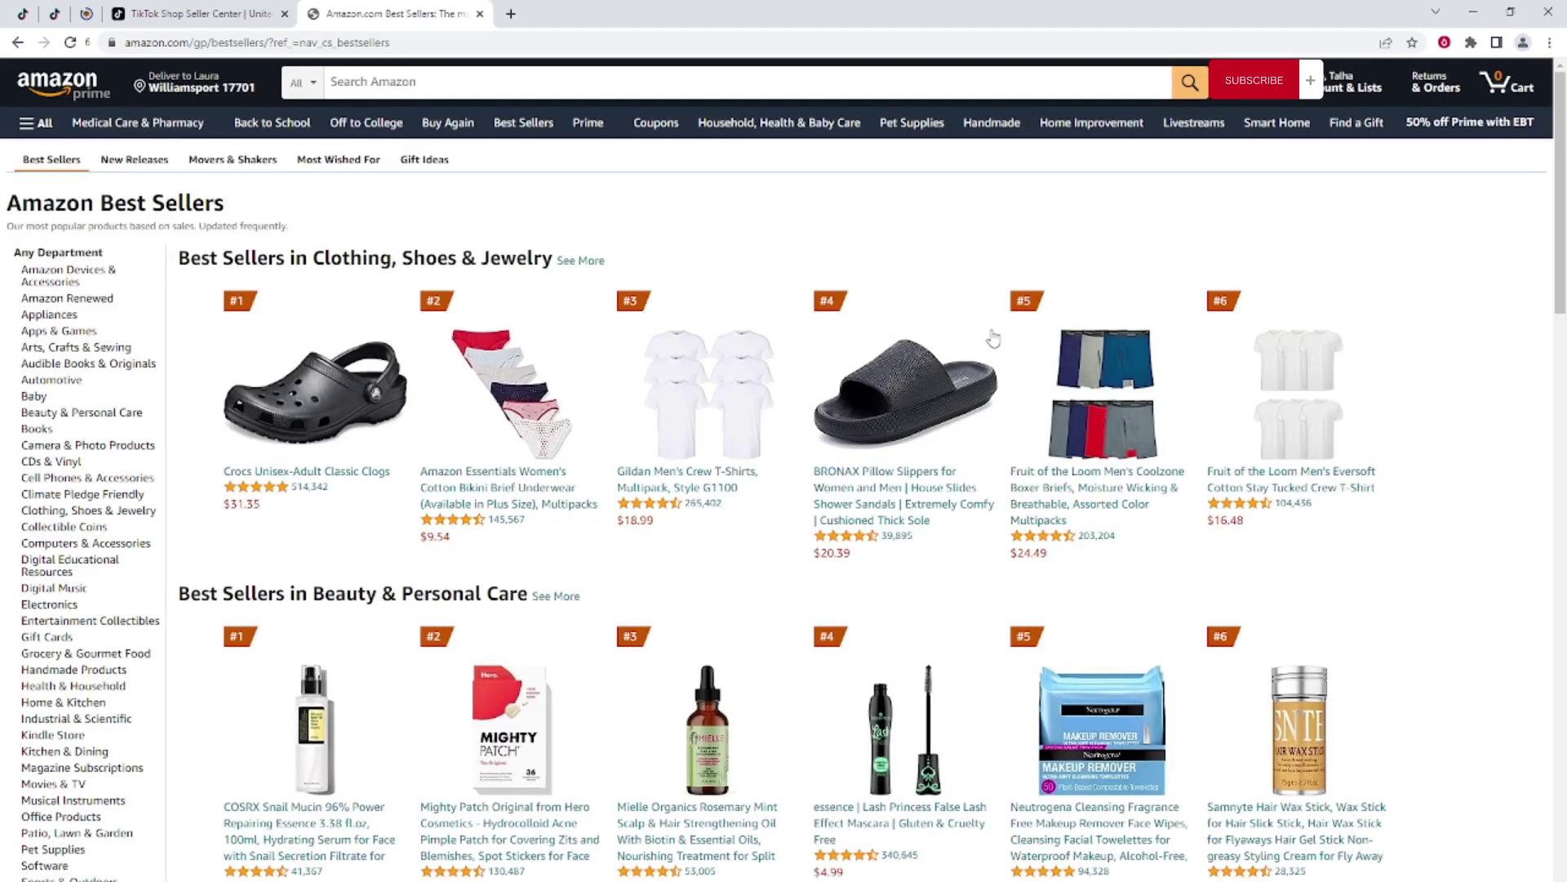
{"action": "scroll", "coordinate": [993, 337], "scroll_direction": "down", "scroll_amount": 3}
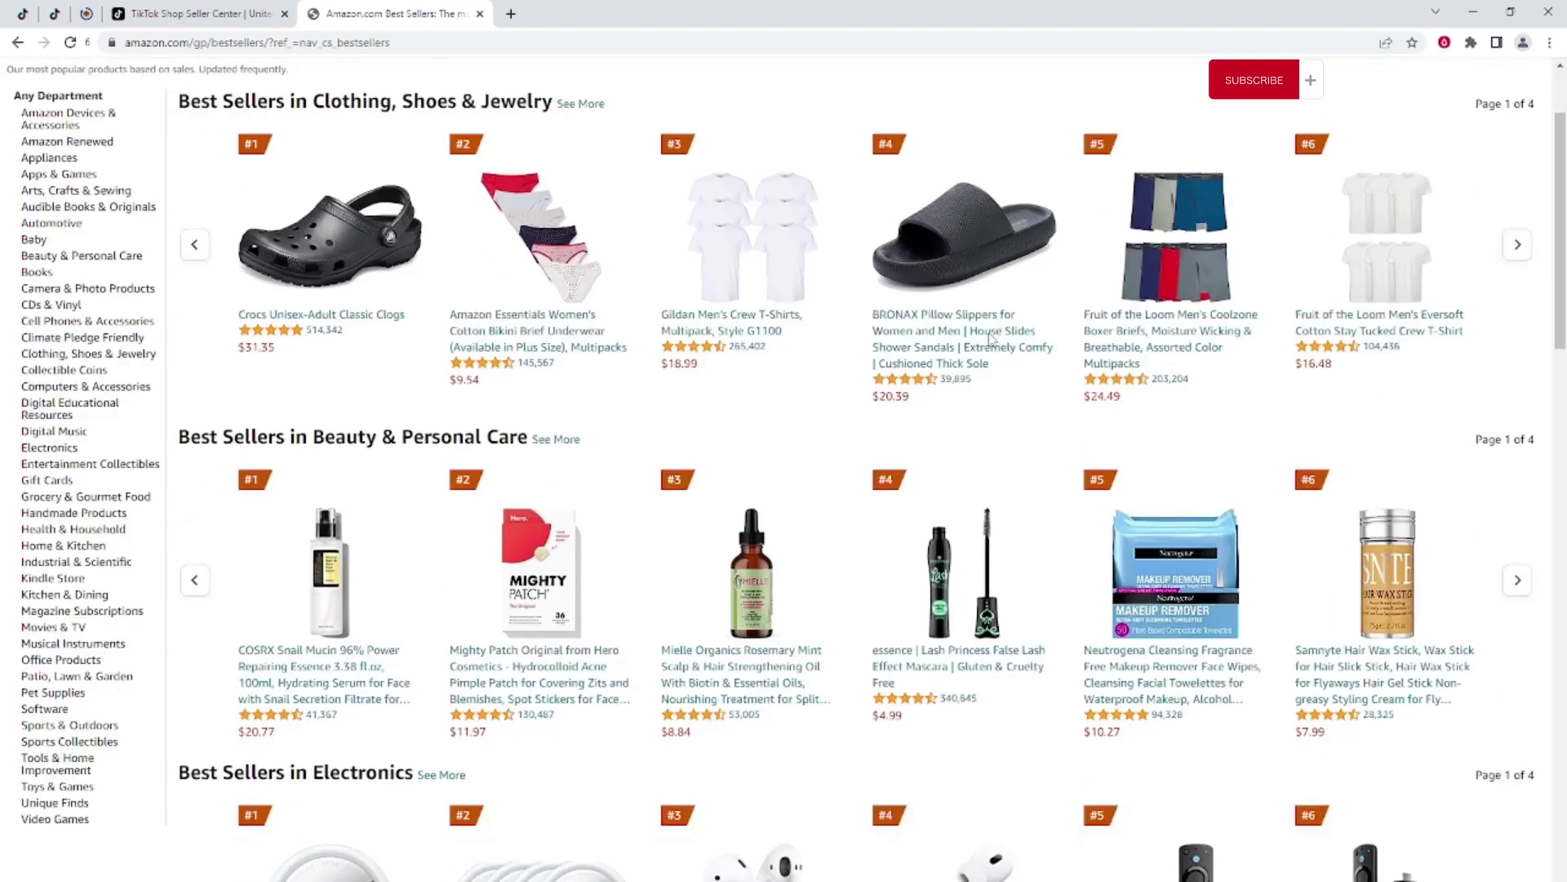
{"action": "left_click", "coordinate": [774, 471]}
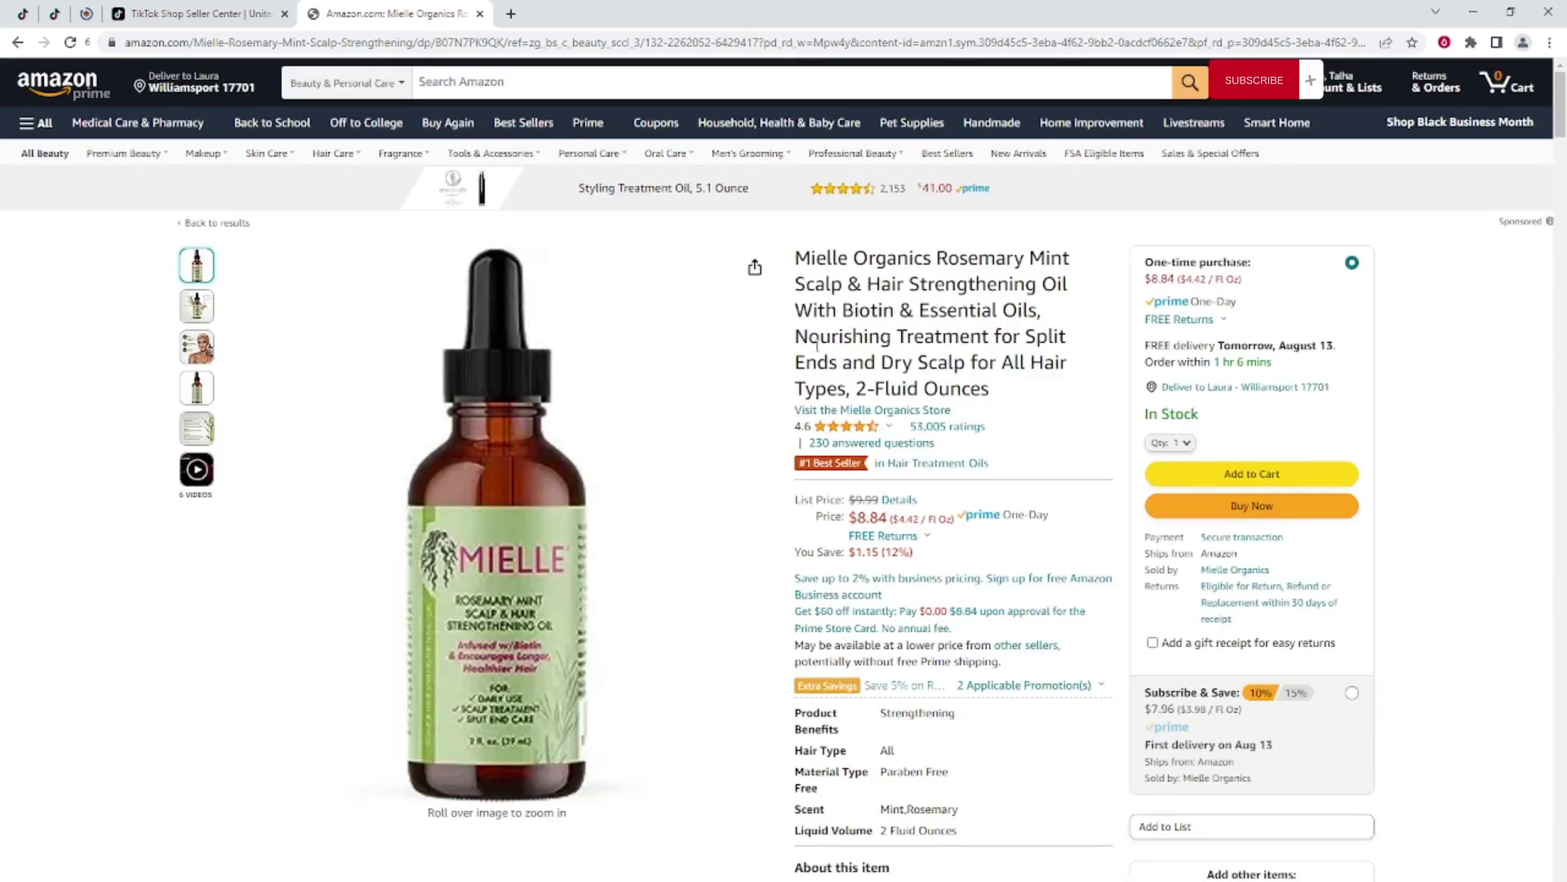
Copy the brand name Mielle from the Amazon title into the new product's Product name, and return to the Amazon listing.
{"action": "double_click", "coordinate": [818, 259]}
{"action": "key", "text": "ctrl+c"}
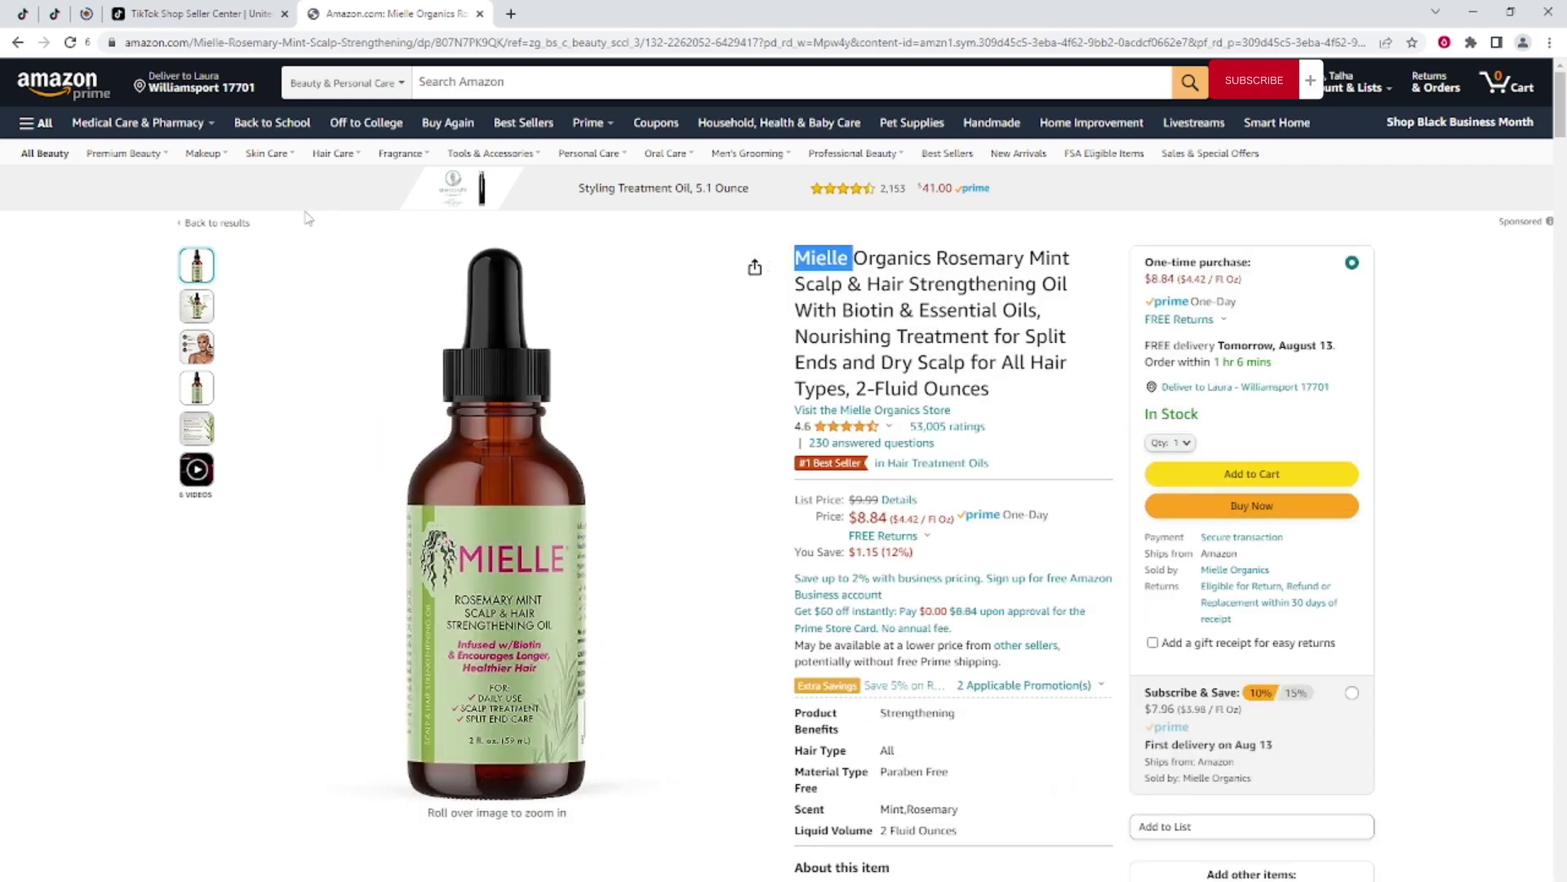
{"action": "left_click", "coordinate": [250, 18]}
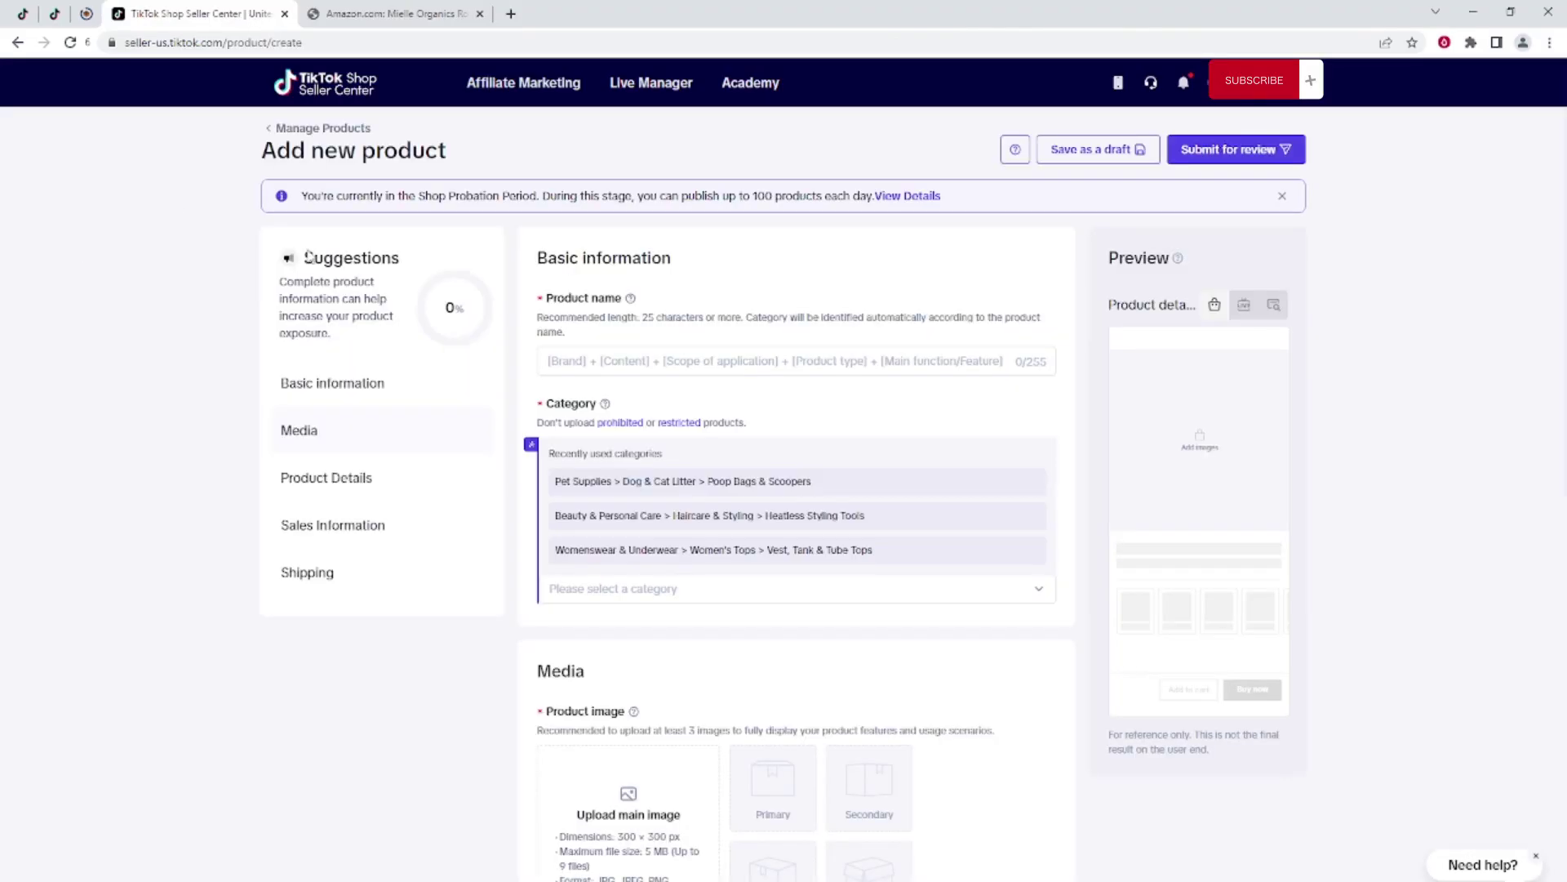
{"action": "scroll", "coordinate": [523, 391], "scroll_direction": "down", "scroll_amount": 2}
{"action": "scroll", "coordinate": [523, 390], "scroll_direction": "up", "scroll_amount": 2}
{"action": "left_click", "coordinate": [577, 360]}
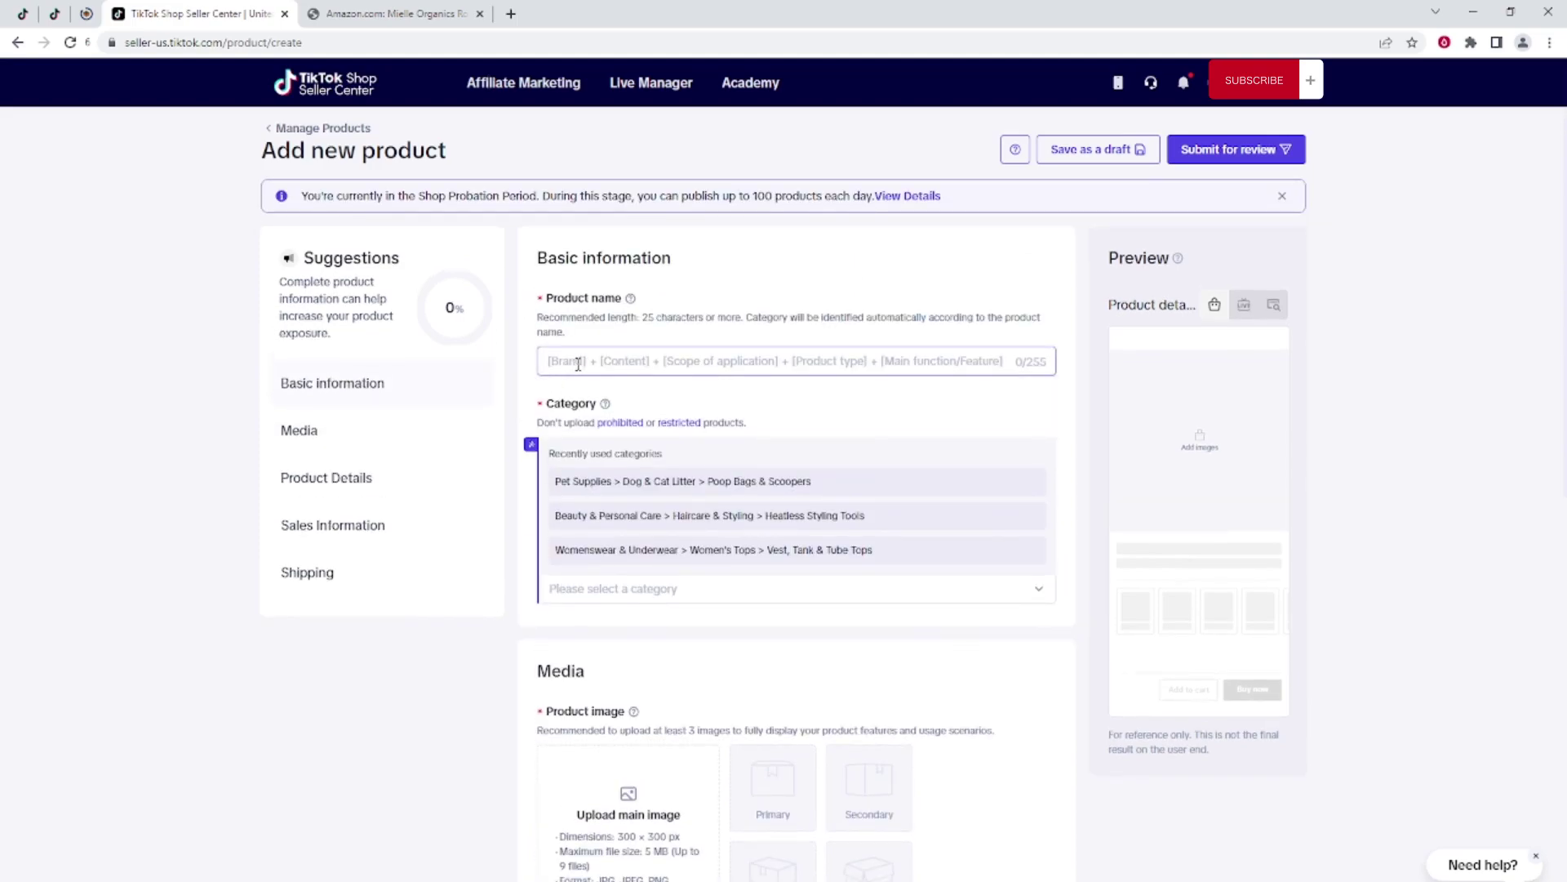
{"action": "key", "text": "ctrl+v"}
{"action": "left_click", "coordinate": [650, 338]}
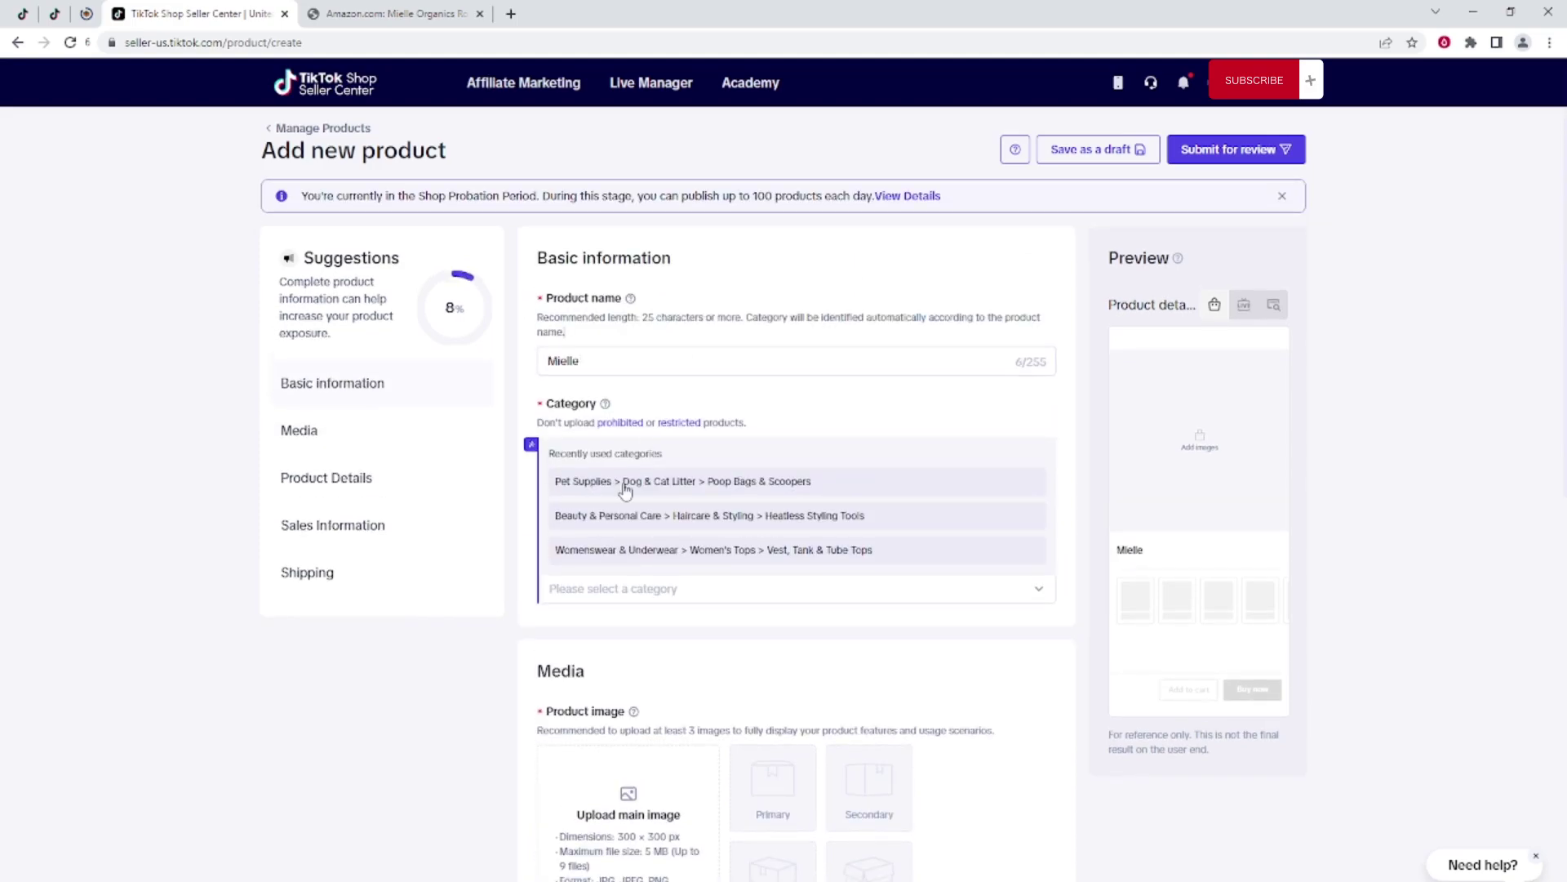
{"action": "left_click", "coordinate": [396, 14]}
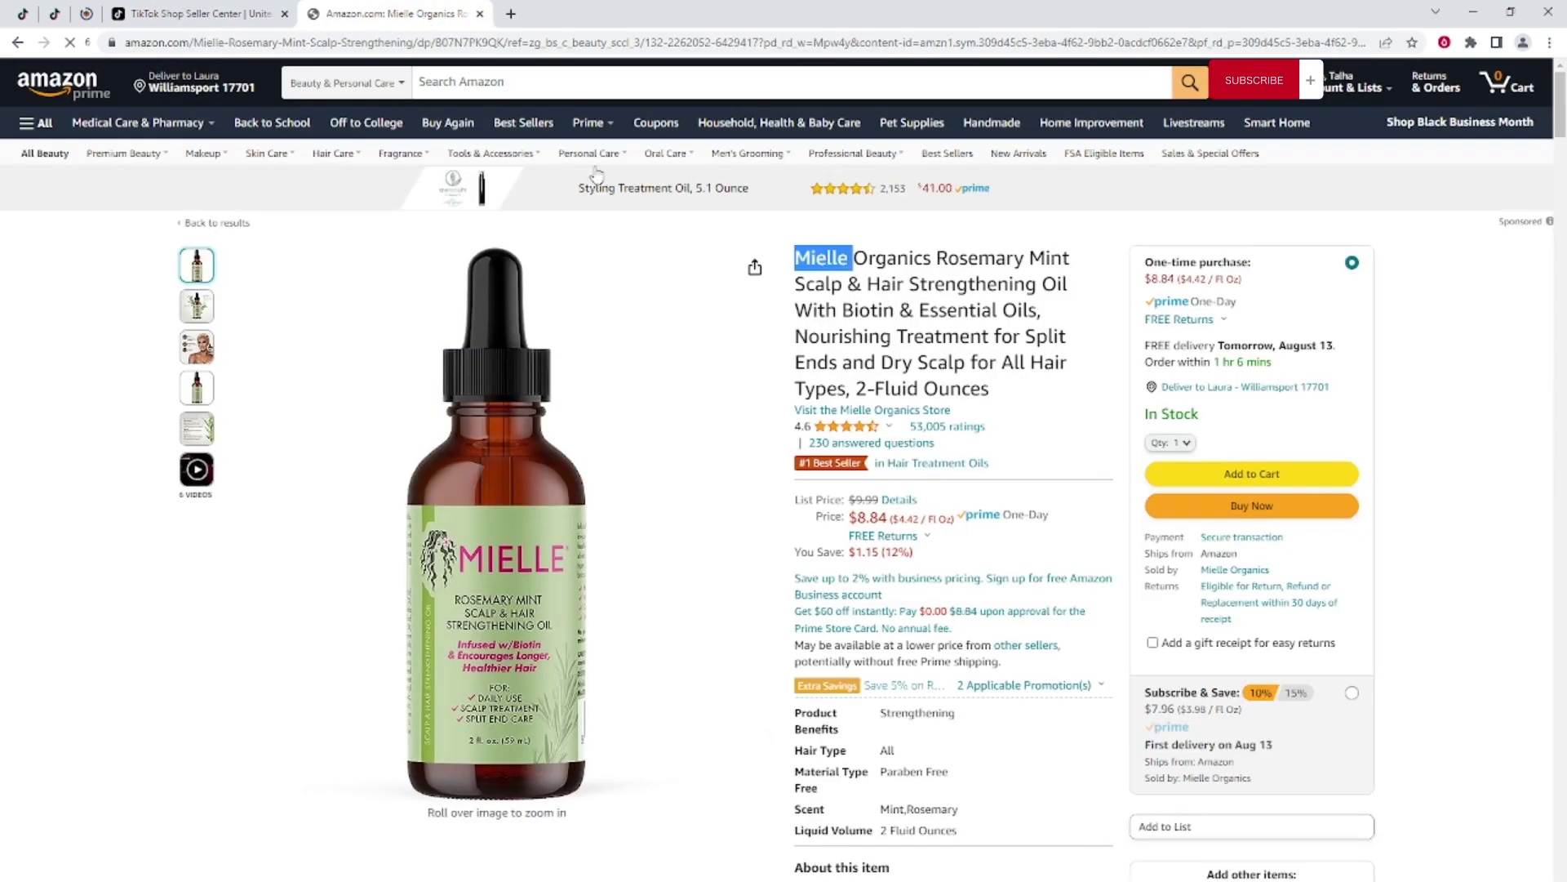
Replace the Product name with the Amazon title text "Mielle Organics Rosemary Mint Scalp & Hair Strengthening Oil With Biotin & Essential Oils,".
{"action": "left_click_drag", "start_coordinate": [796, 258], "coordinate": [1043, 314]}
{"action": "key", "text": "ctrl+c"}
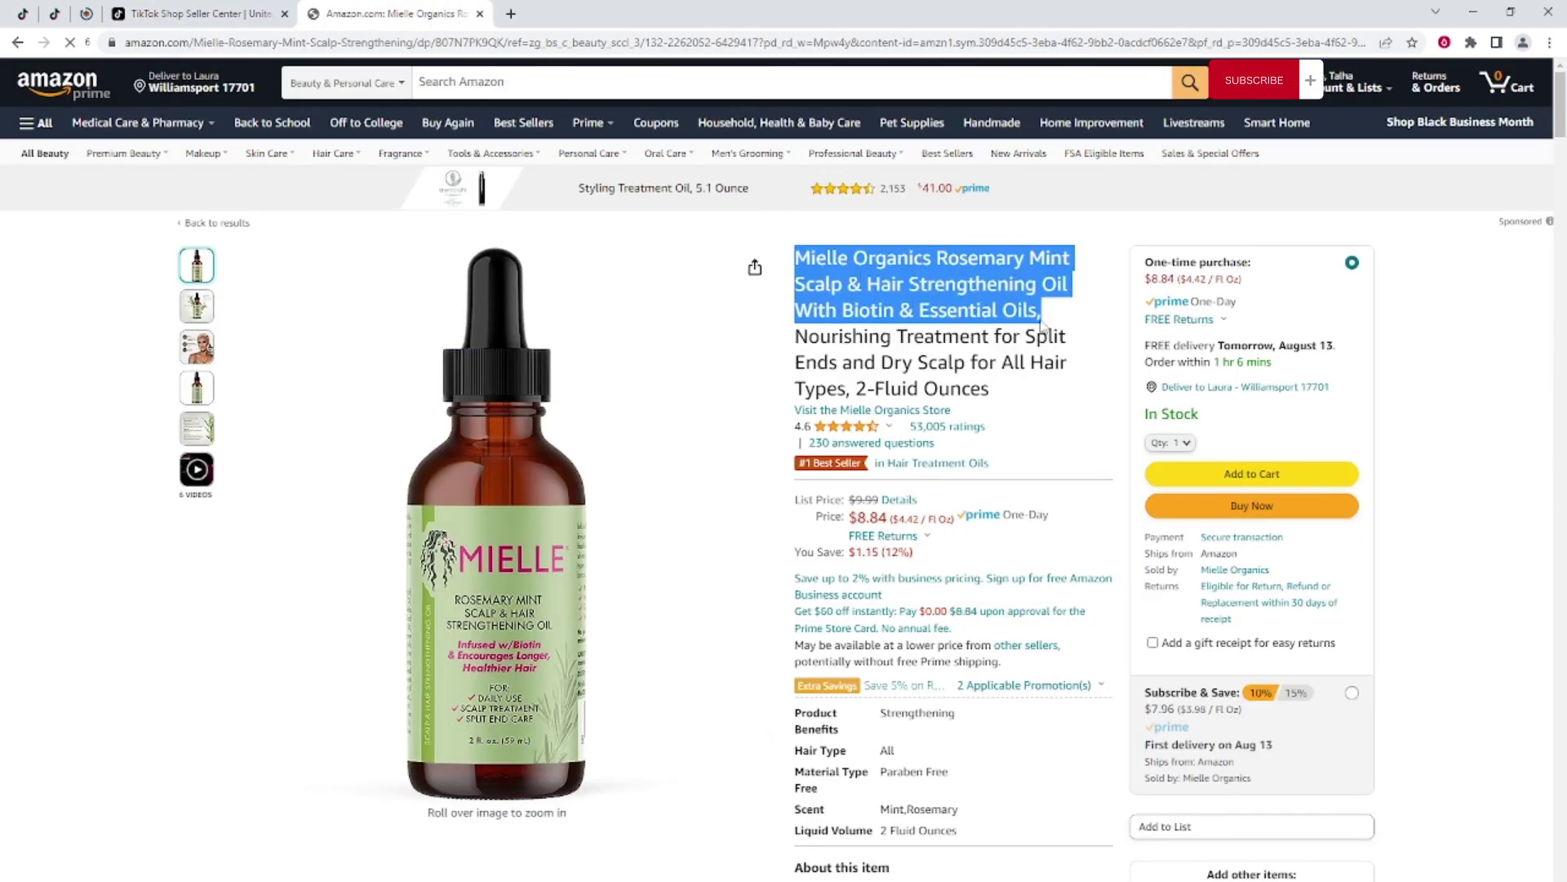
{"action": "left_click", "coordinate": [217, 16]}
{"action": "double_click", "coordinate": [593, 353]}
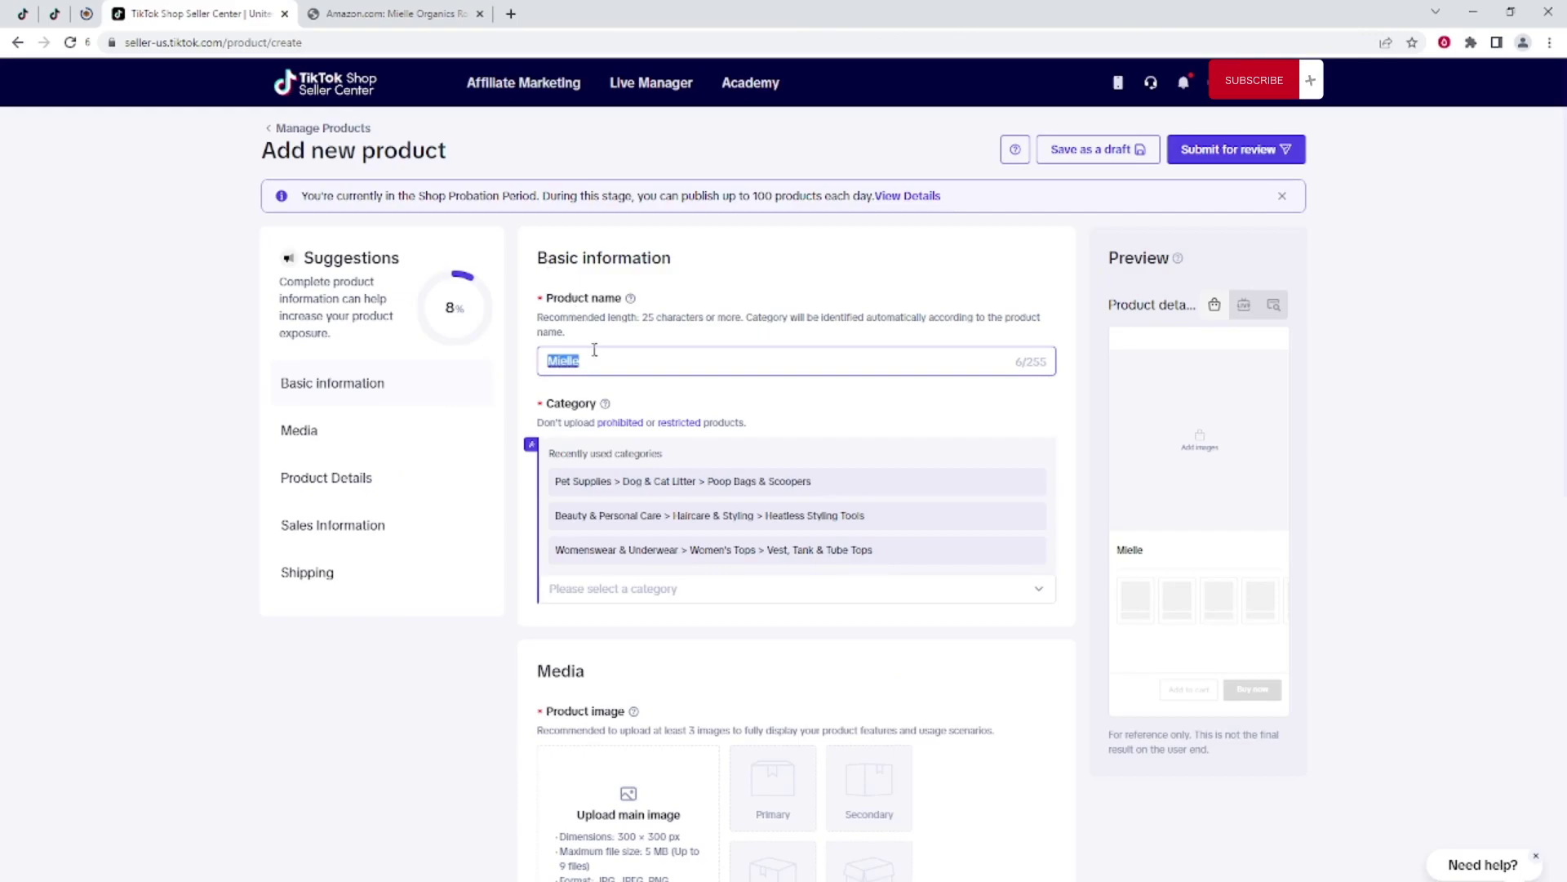
{"action": "key", "text": "ctrl+v"}
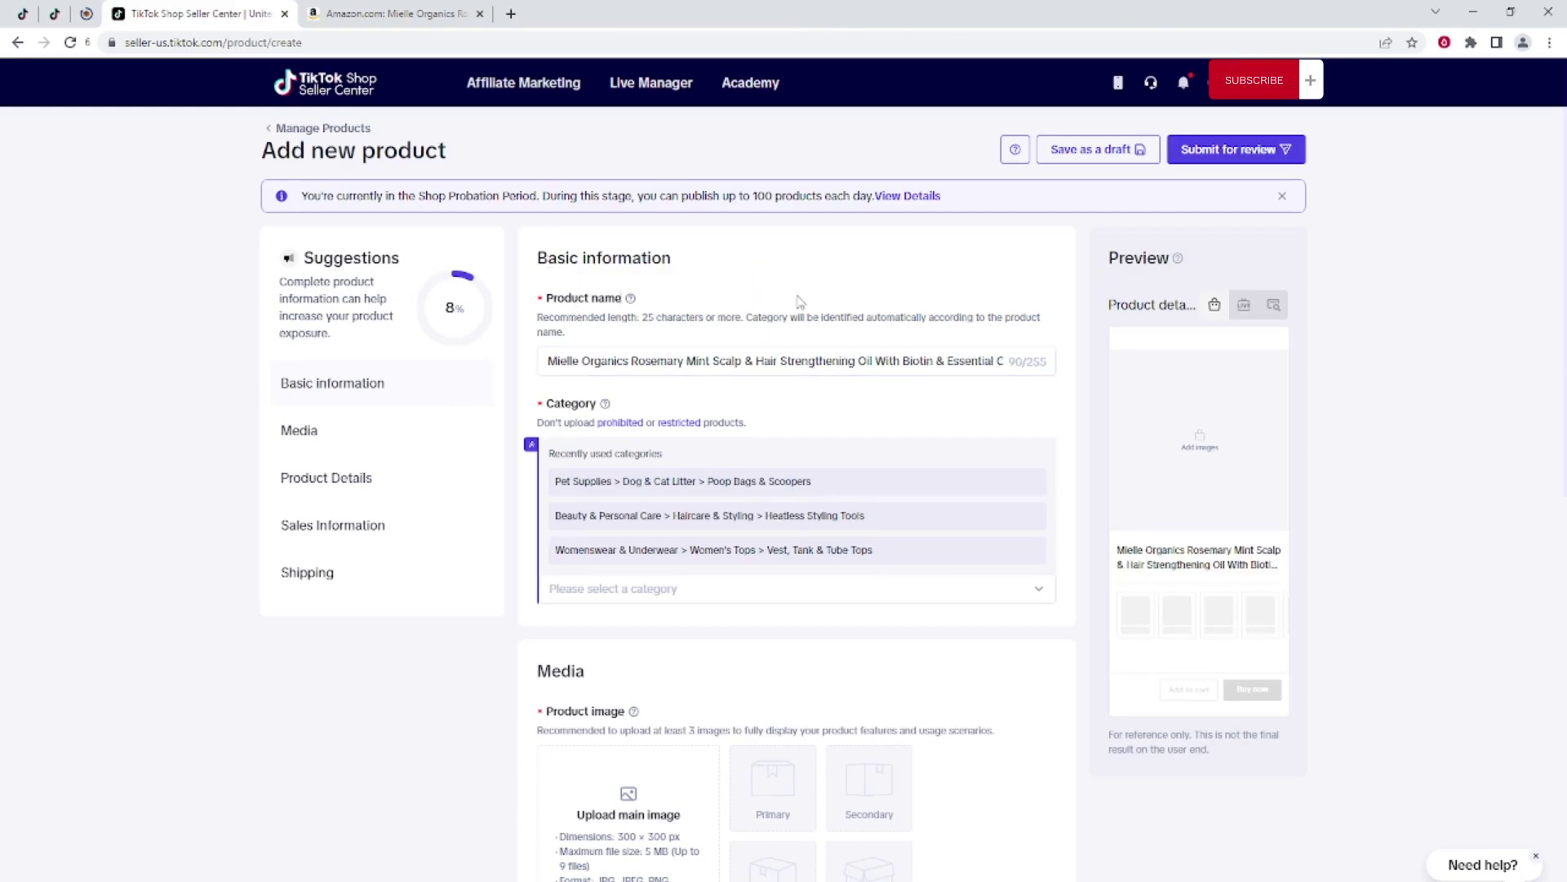
Remove the brand name Mielle from the start of the pasted product title.
{"action": "left_click", "coordinate": [582, 364]}
{"action": "key", "text": "BackSpace"}
{"action": "key", "text": "BackSpace"}
{"action": "key", "text": "BackSpace"}
{"action": "key", "text": "BackSpace"}
{"action": "key", "text": "BackSpace"}
{"action": "key", "text": "BackSpace"}
{"action": "key", "text": "BackSpace"}
{"action": "left_click", "coordinate": [765, 326]}
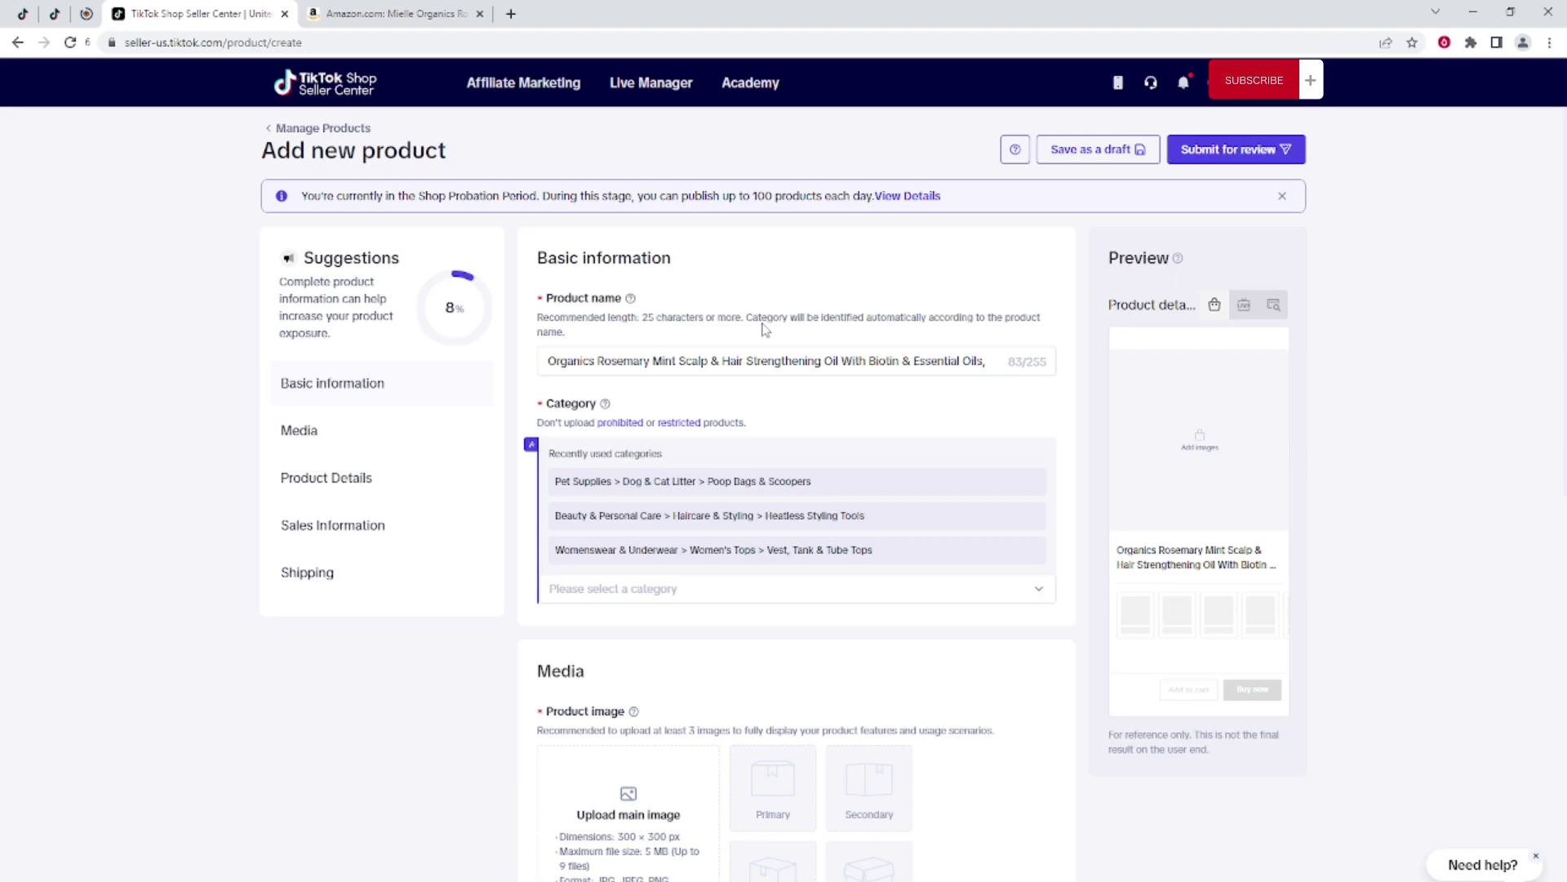
Reload the Add new product form to clear its fields and close the screen annotation tools.
{"action": "left_click", "coordinate": [70, 42]}
{"action": "left_click", "coordinate": [858, 134]}
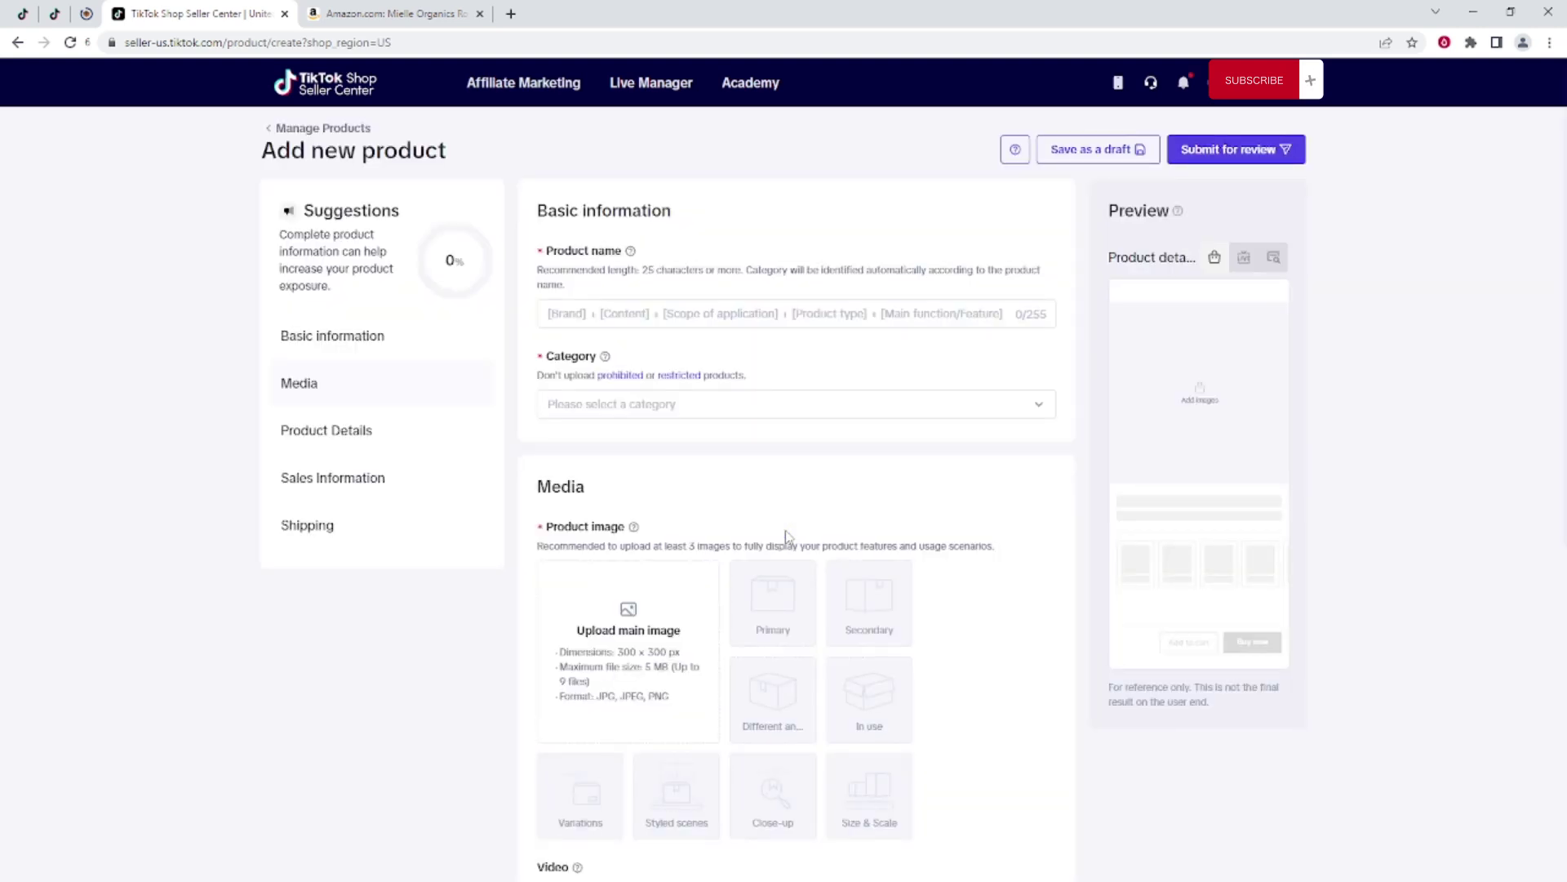
{"action": "left_click", "coordinate": [1444, 44]}
{"action": "left_click", "coordinate": [1367, 150]}
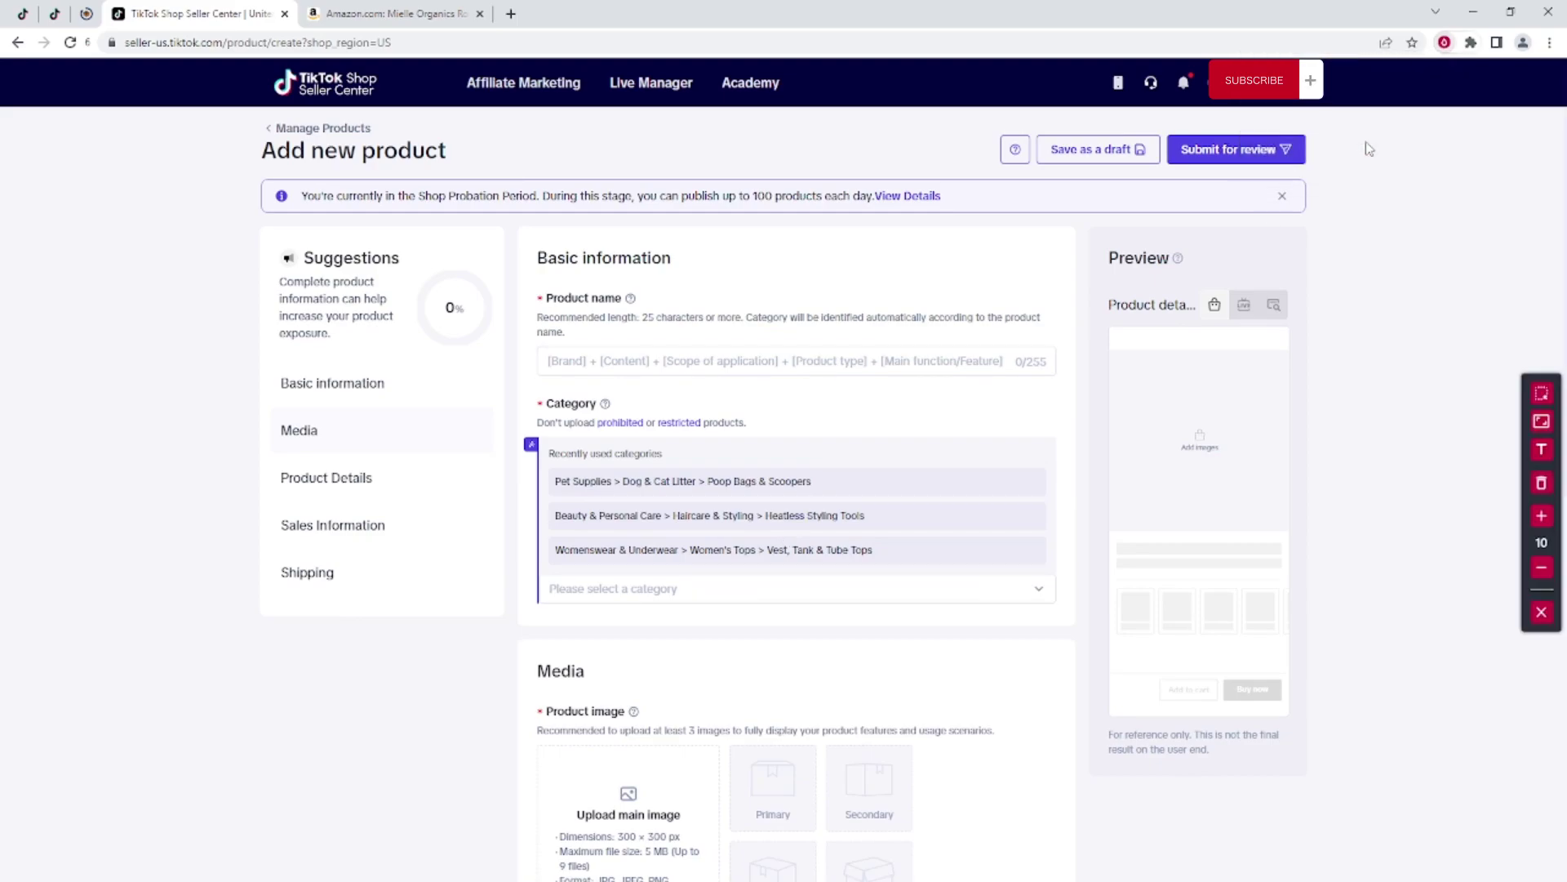
{"action": "left_click", "coordinate": [1271, 100]}
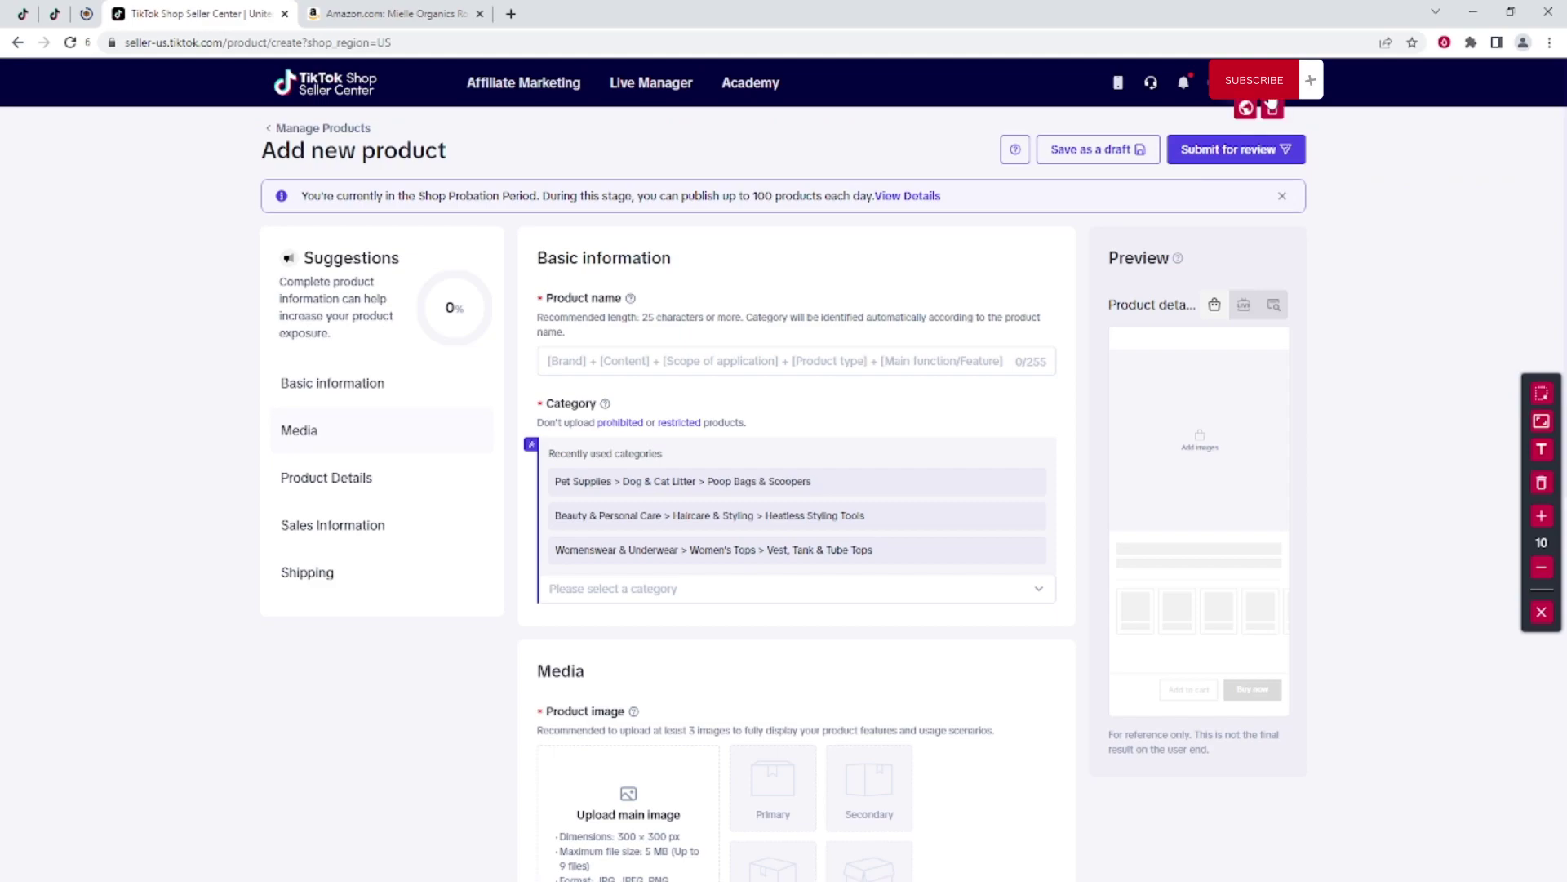
{"action": "left_click", "coordinate": [1542, 613]}
Paste the copied Amazon title, including the brand Mielle, into the empty Product name.
{"action": "left_click", "coordinate": [755, 363]}
{"action": "key", "text": "ctrl+v"}
{"action": "left_click", "coordinate": [744, 310]}
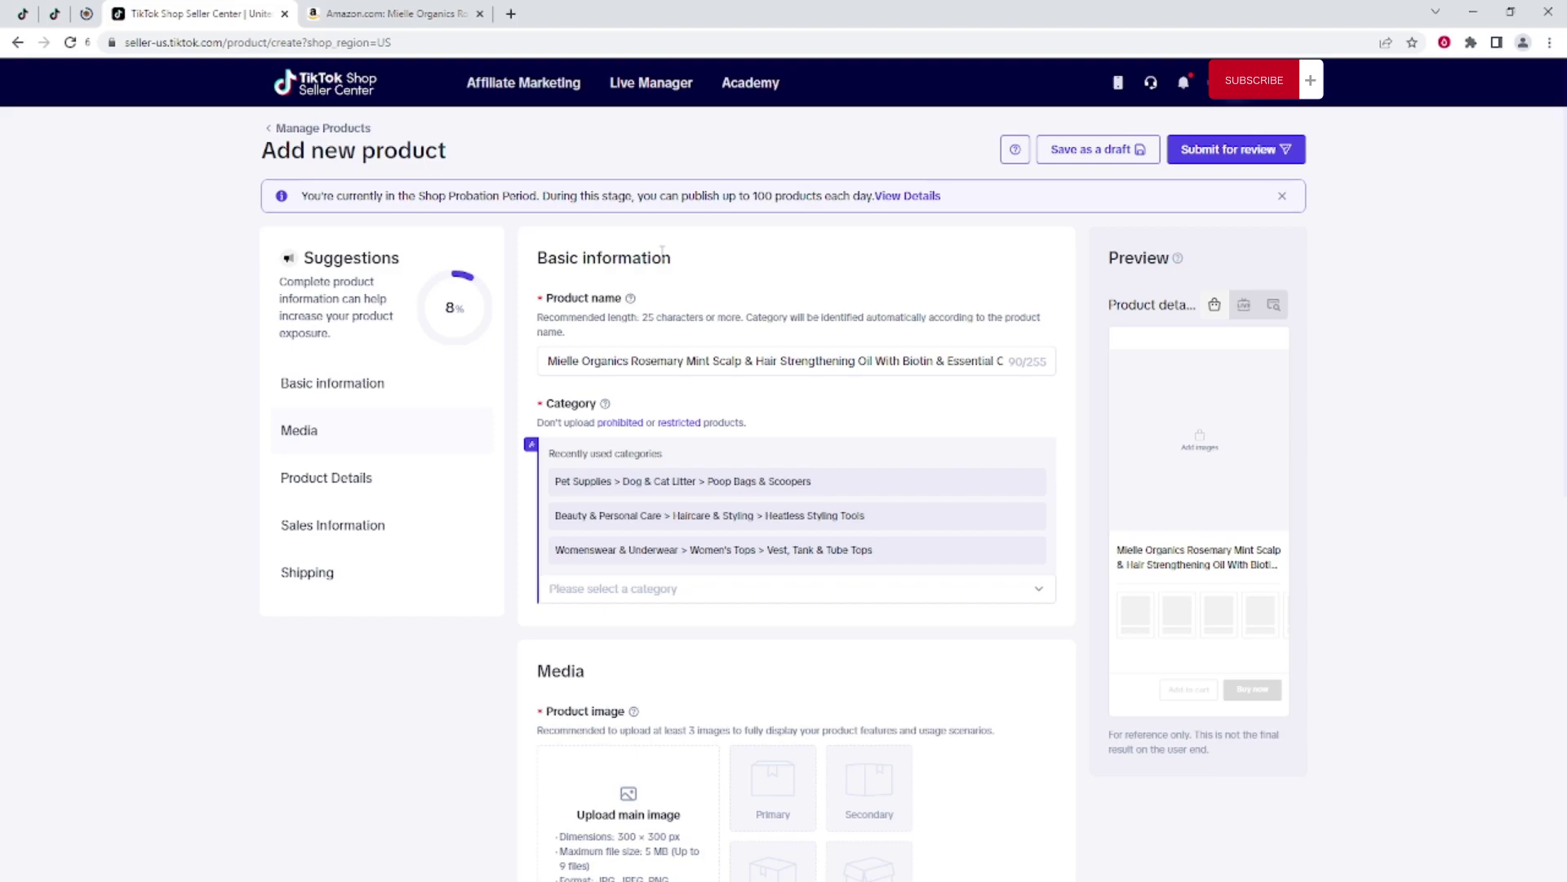
Set the product category to Beauty & Personal Care - Nasal & Oral Care - Oral Spray.
{"action": "scroll", "coordinate": [588, 389], "scroll_direction": "down", "scroll_amount": 4}
{"action": "scroll", "coordinate": [587, 390], "scroll_direction": "up", "scroll_amount": 3}
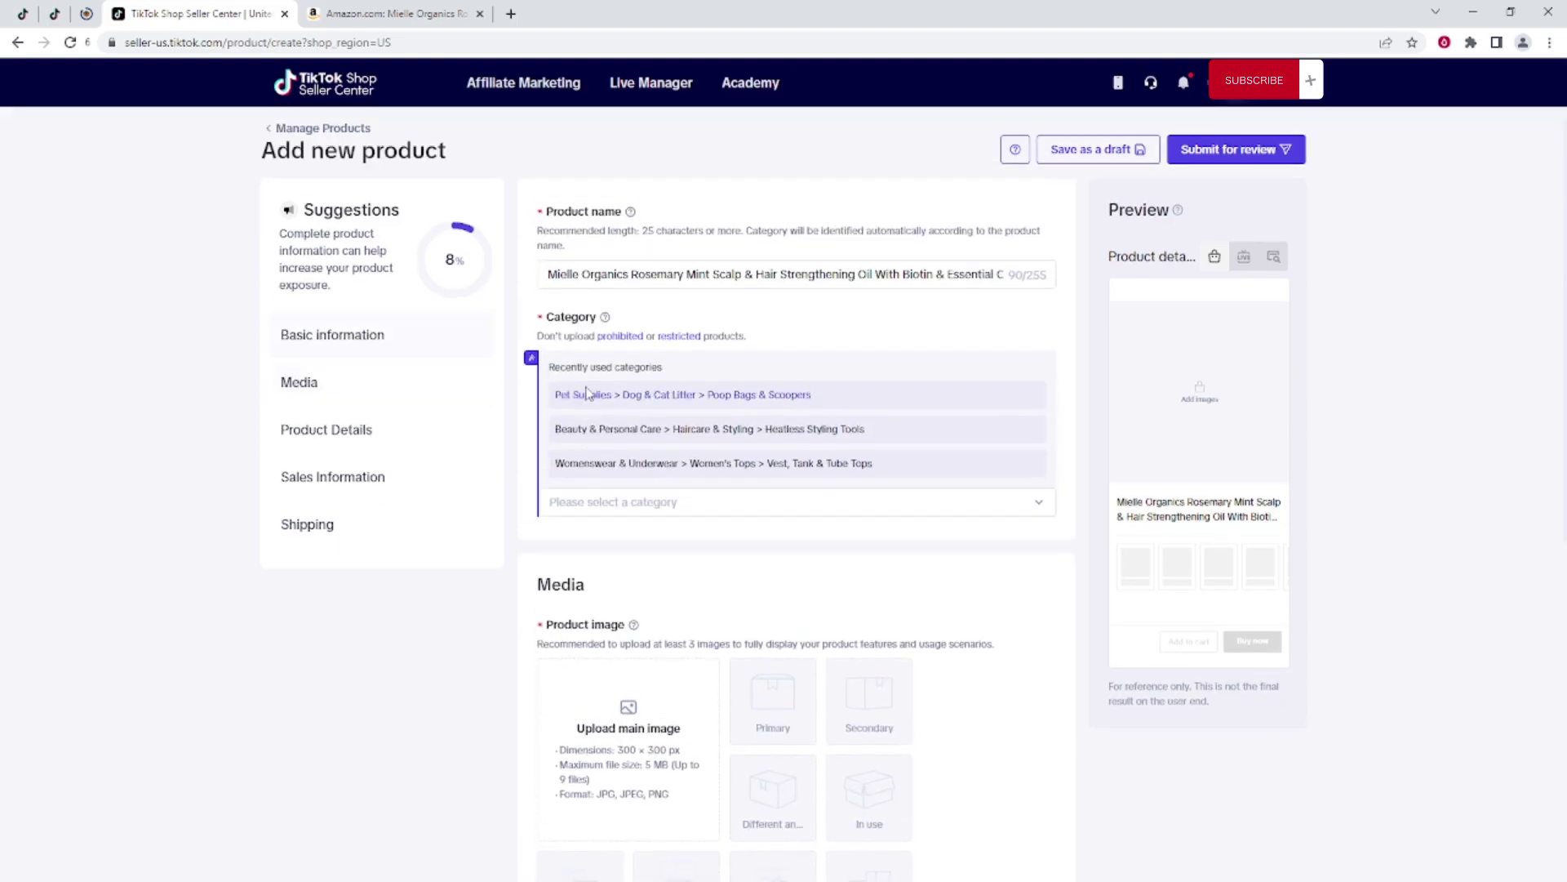
{"action": "left_click", "coordinate": [575, 508]}
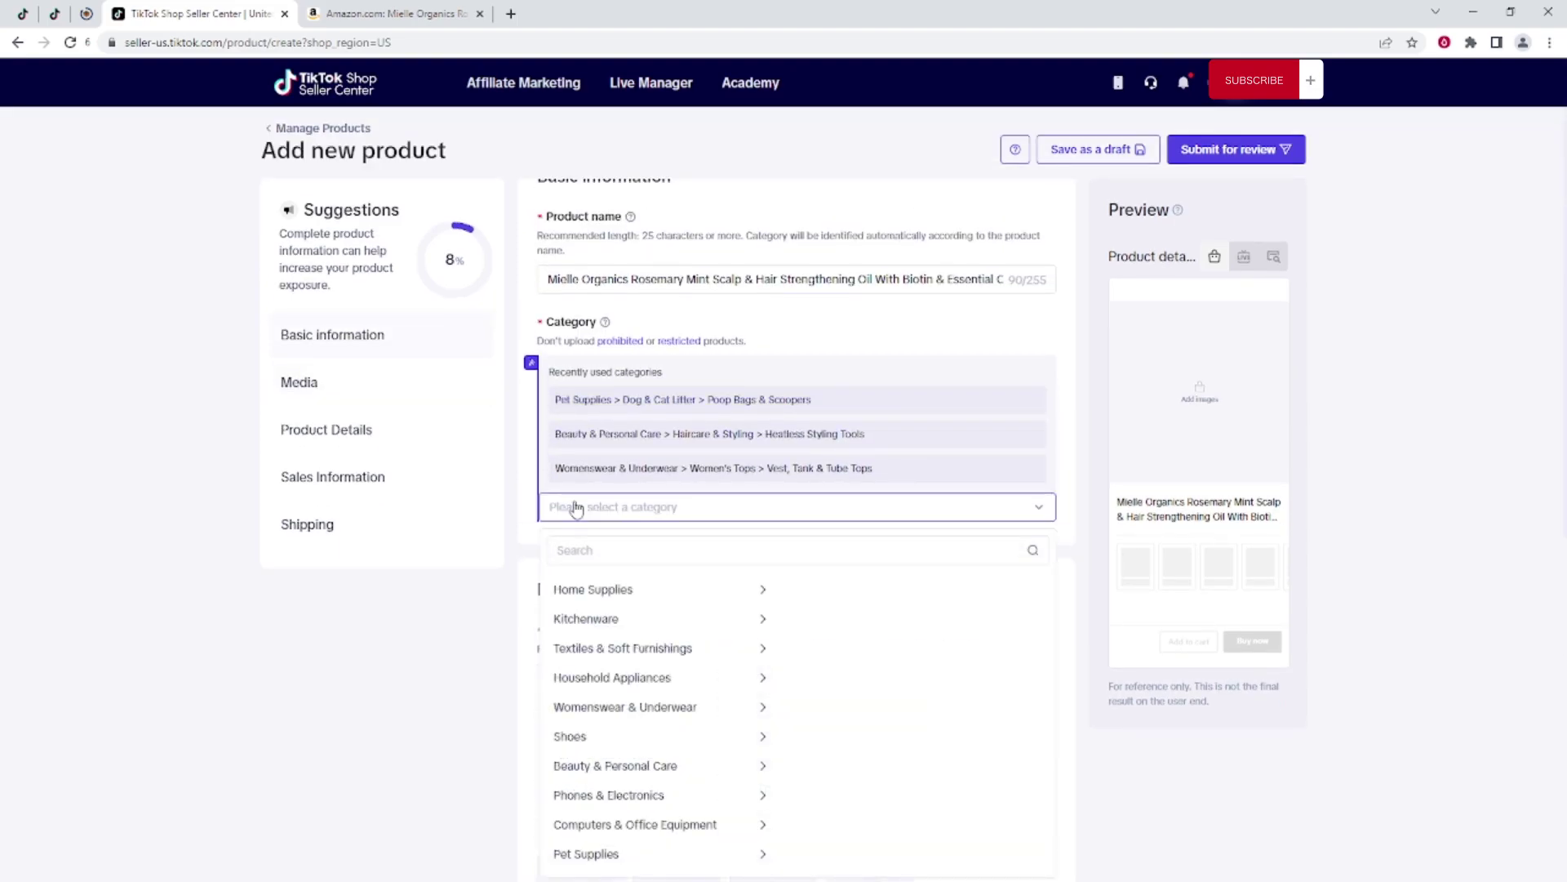
{"action": "left_click", "coordinate": [663, 766]}
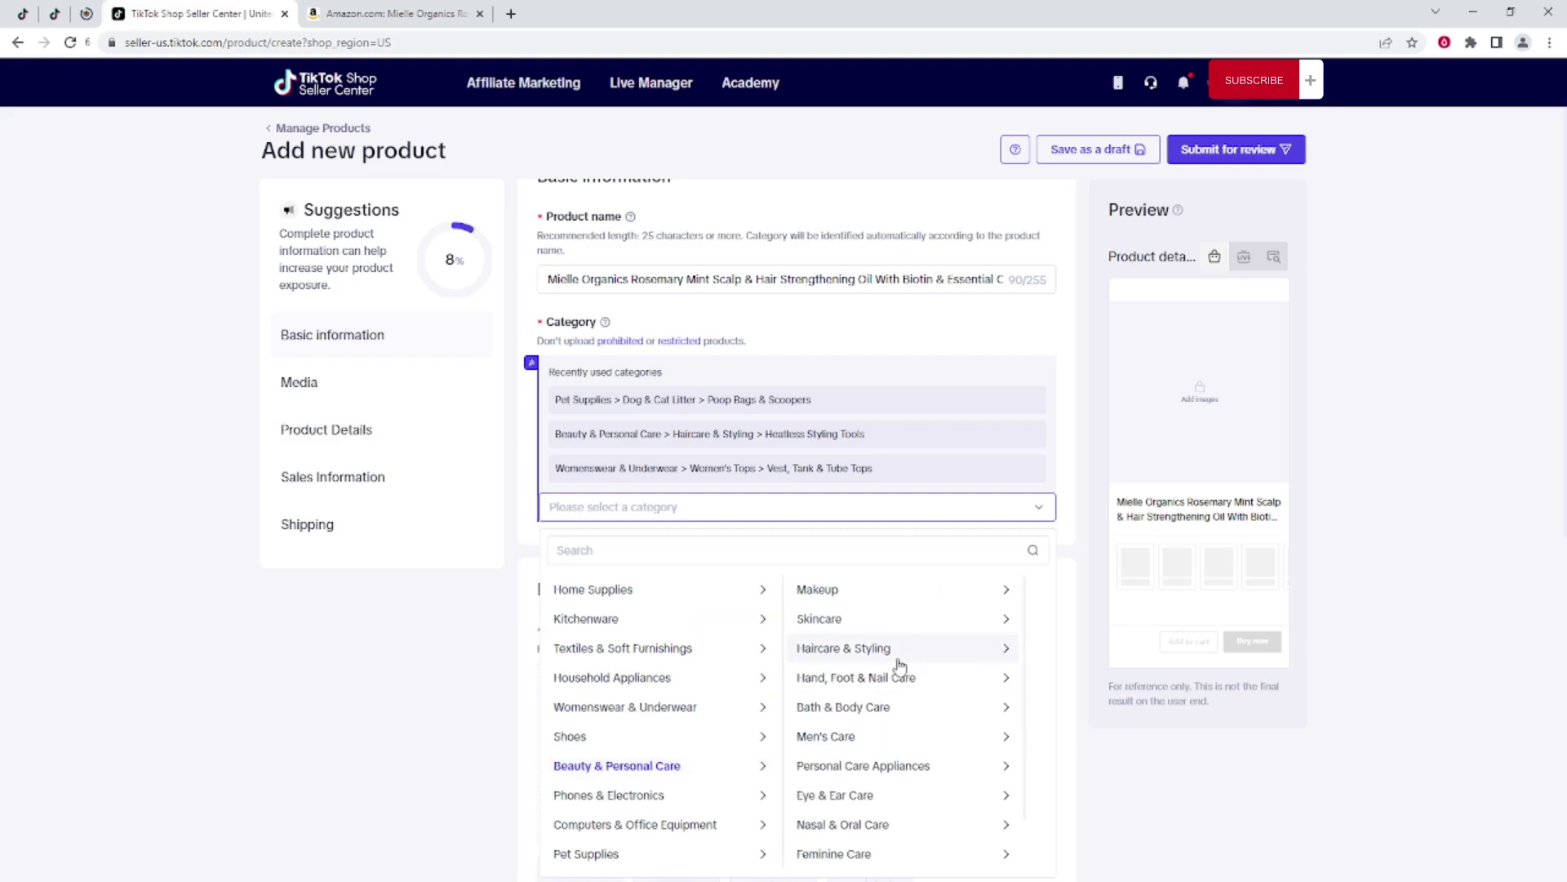
{"action": "left_click", "coordinate": [889, 825]}
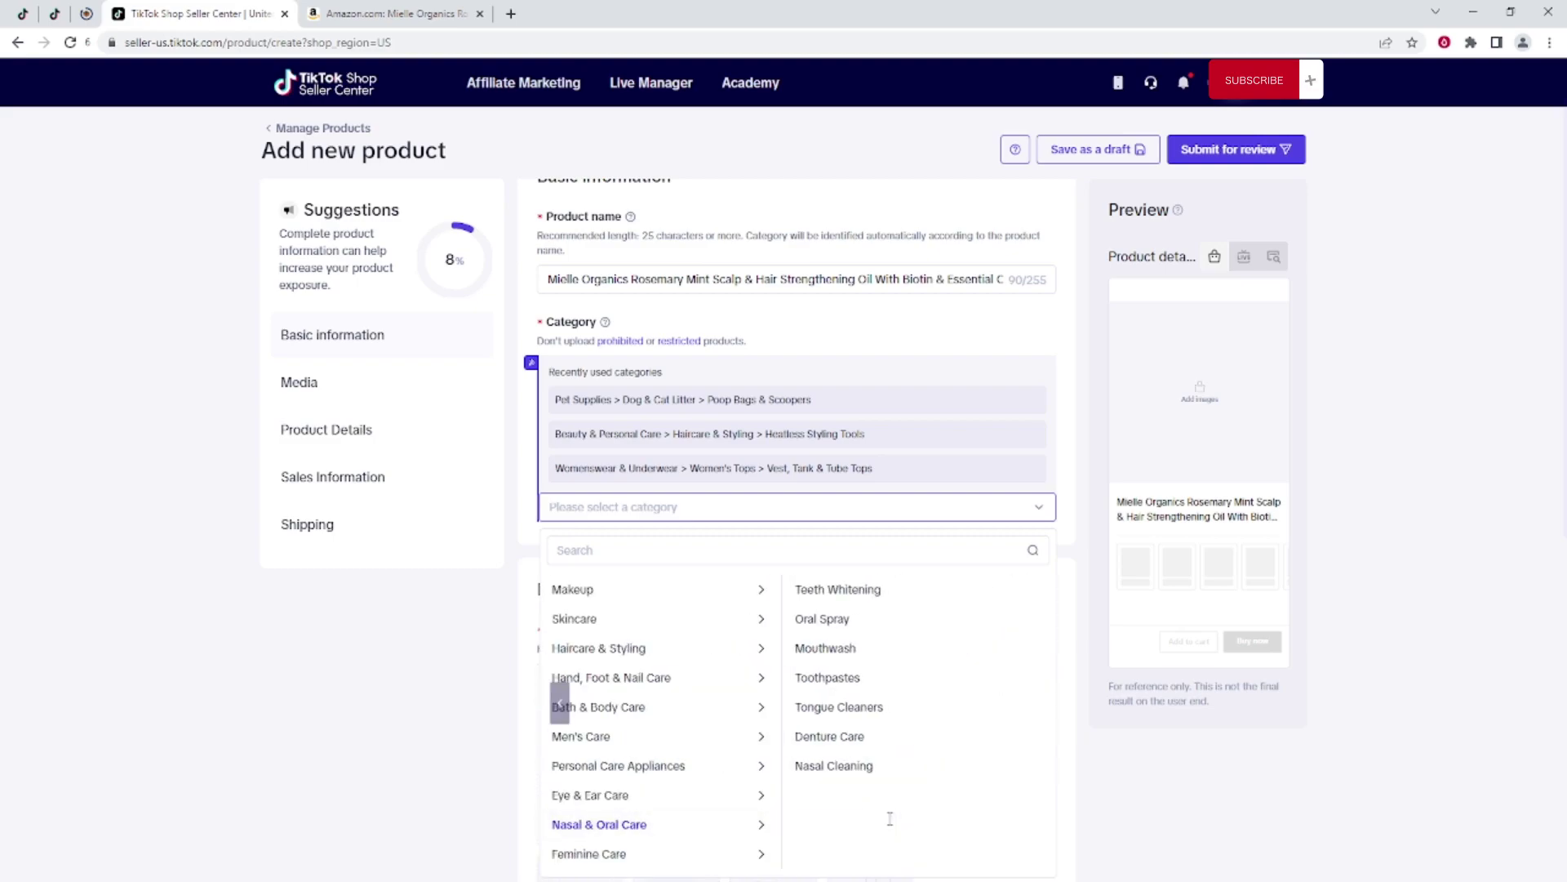
{"action": "left_click", "coordinate": [814, 628]}
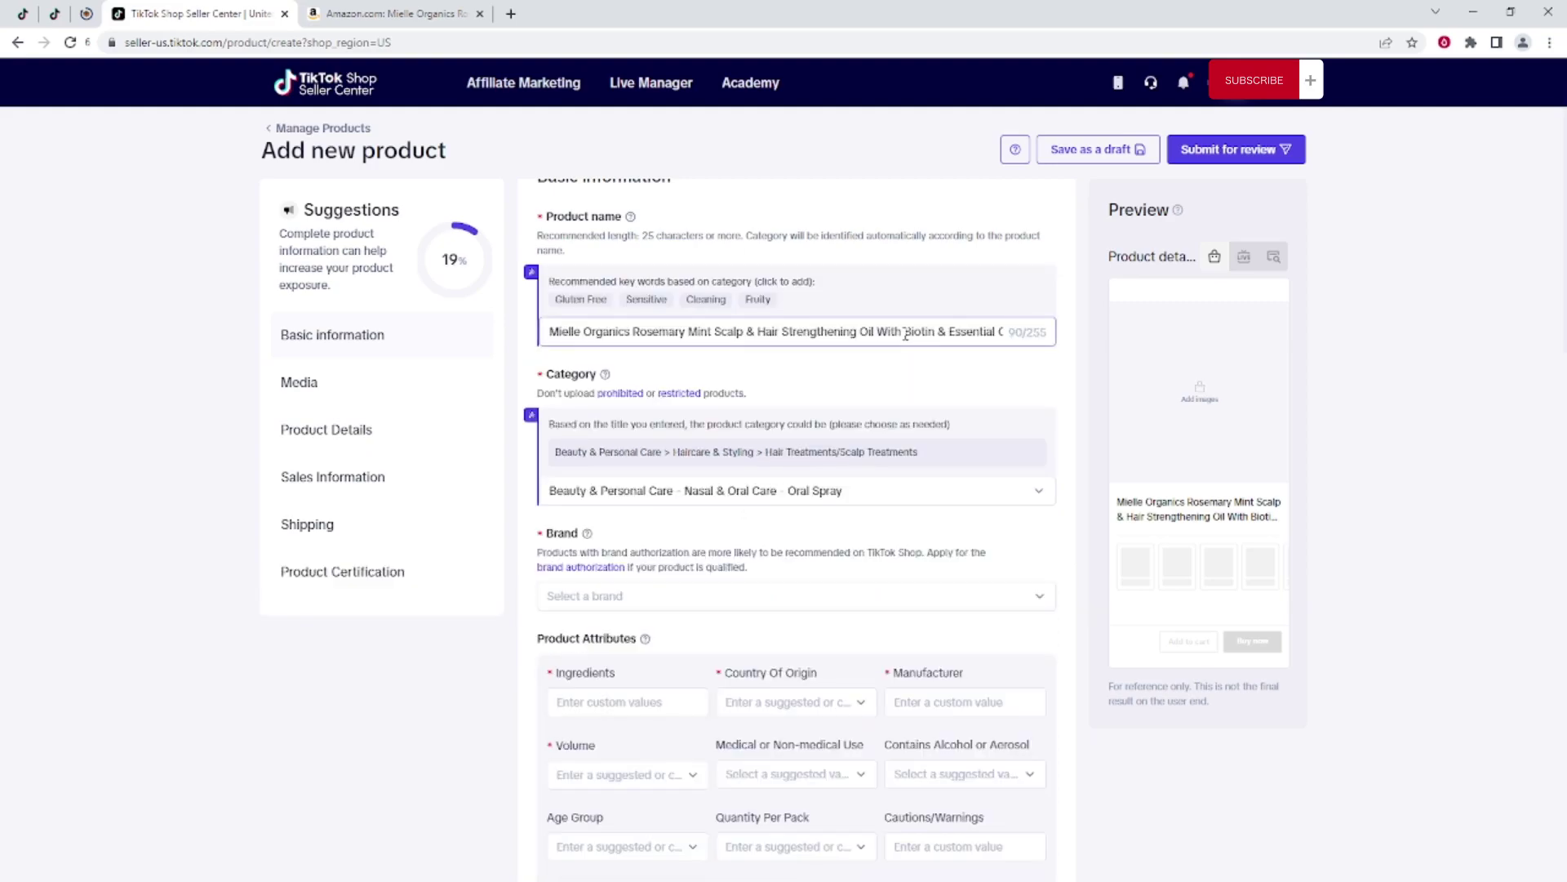
Search the Brand options for Mielle, look through the matches, and close the list without choosing one.
{"action": "left_click", "coordinate": [640, 603]}
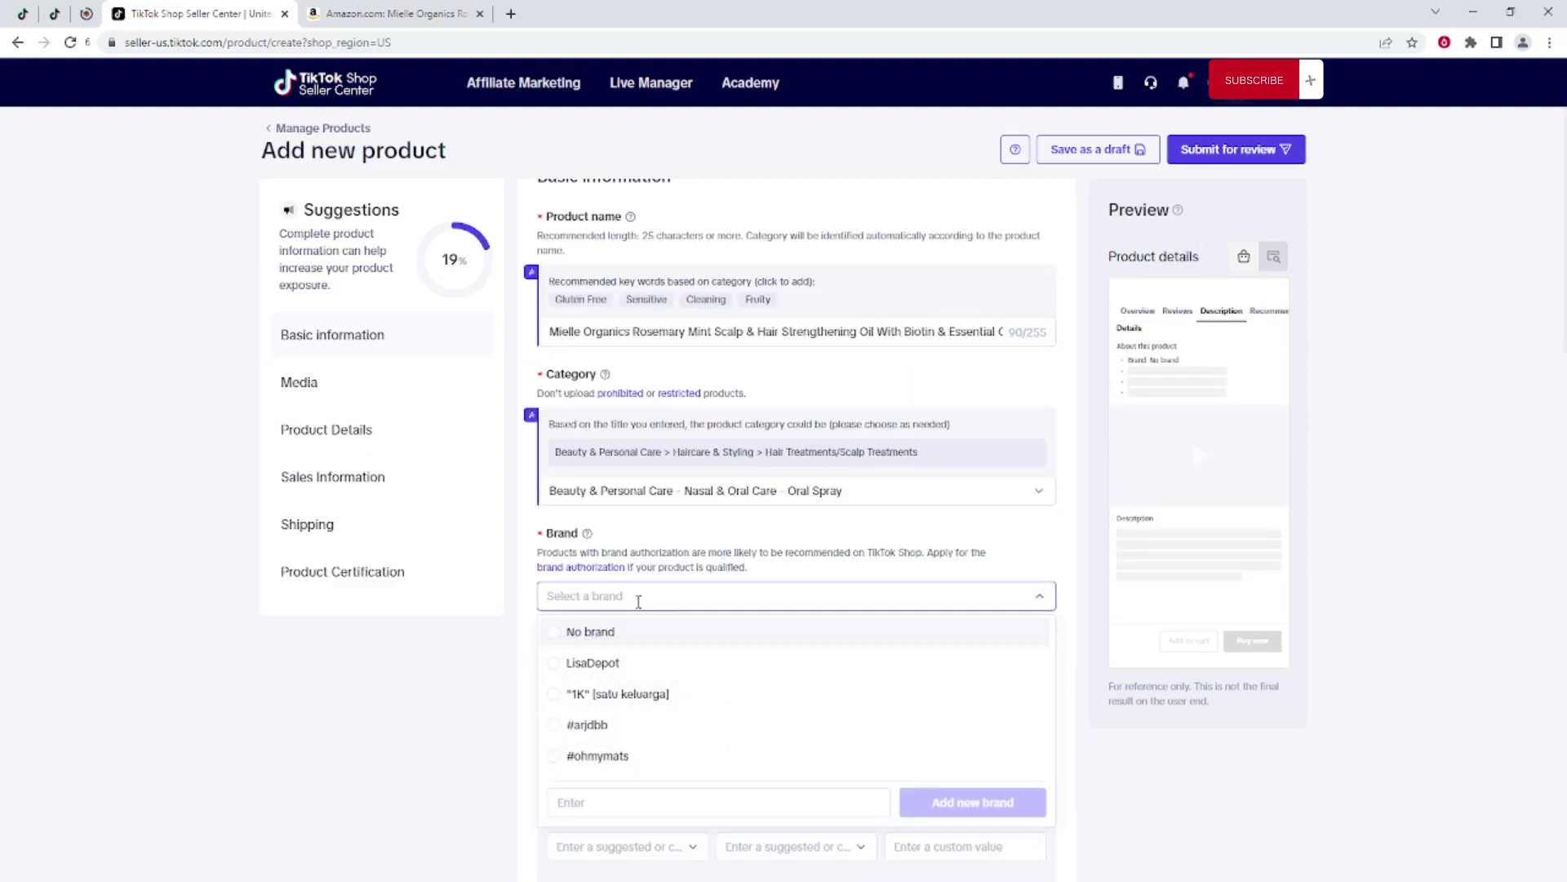
{"action": "key", "text": "super+v"}
{"action": "left_click", "coordinate": [637, 731]}
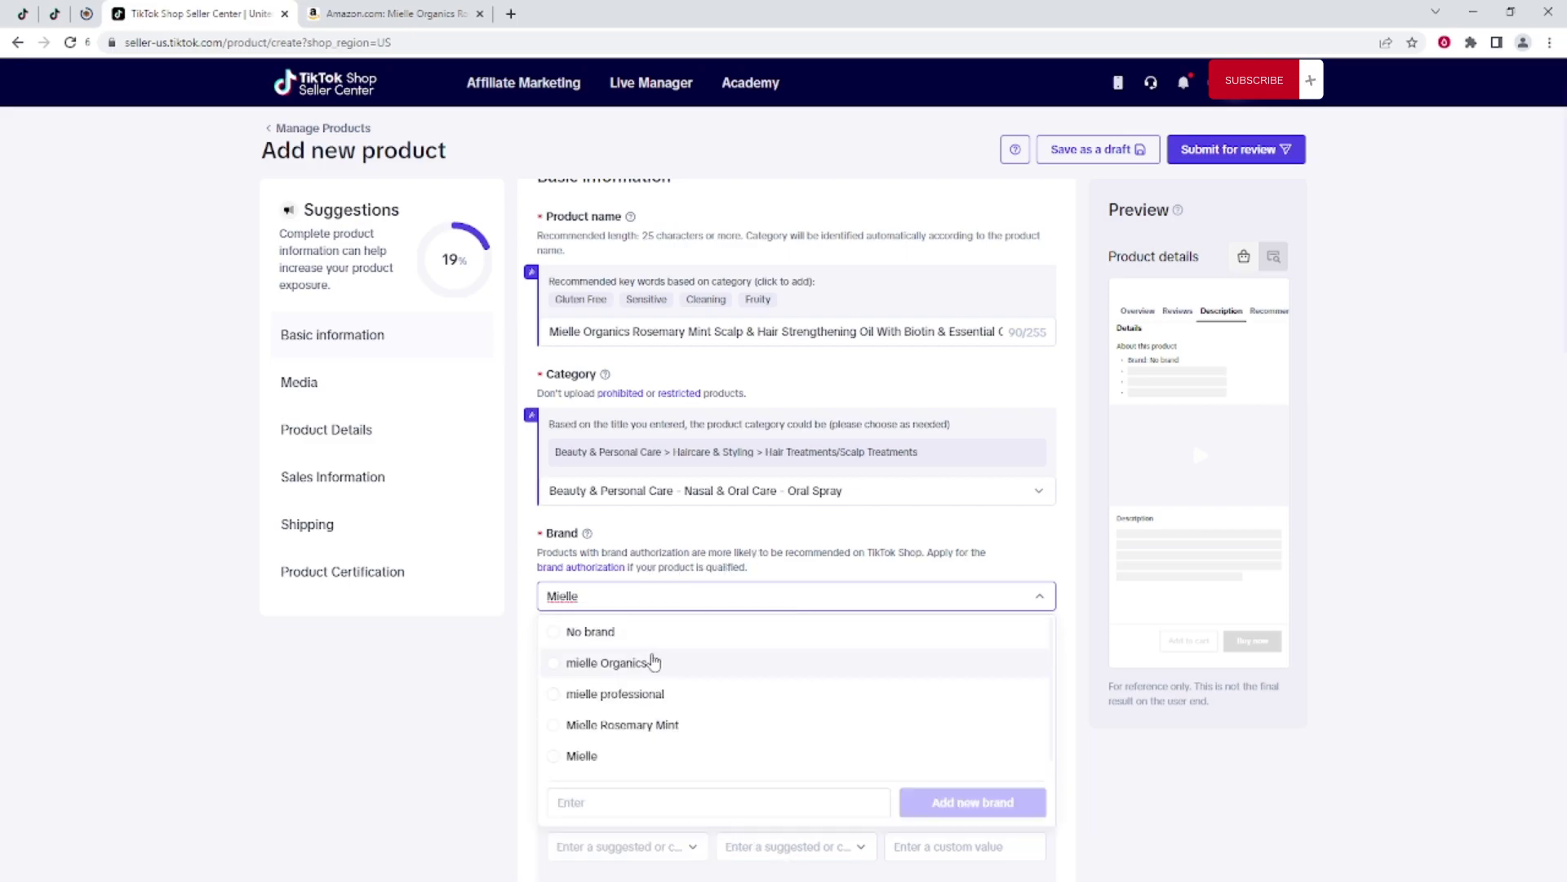
{"action": "scroll", "coordinate": [602, 747], "scroll_direction": "down", "scroll_amount": 1}
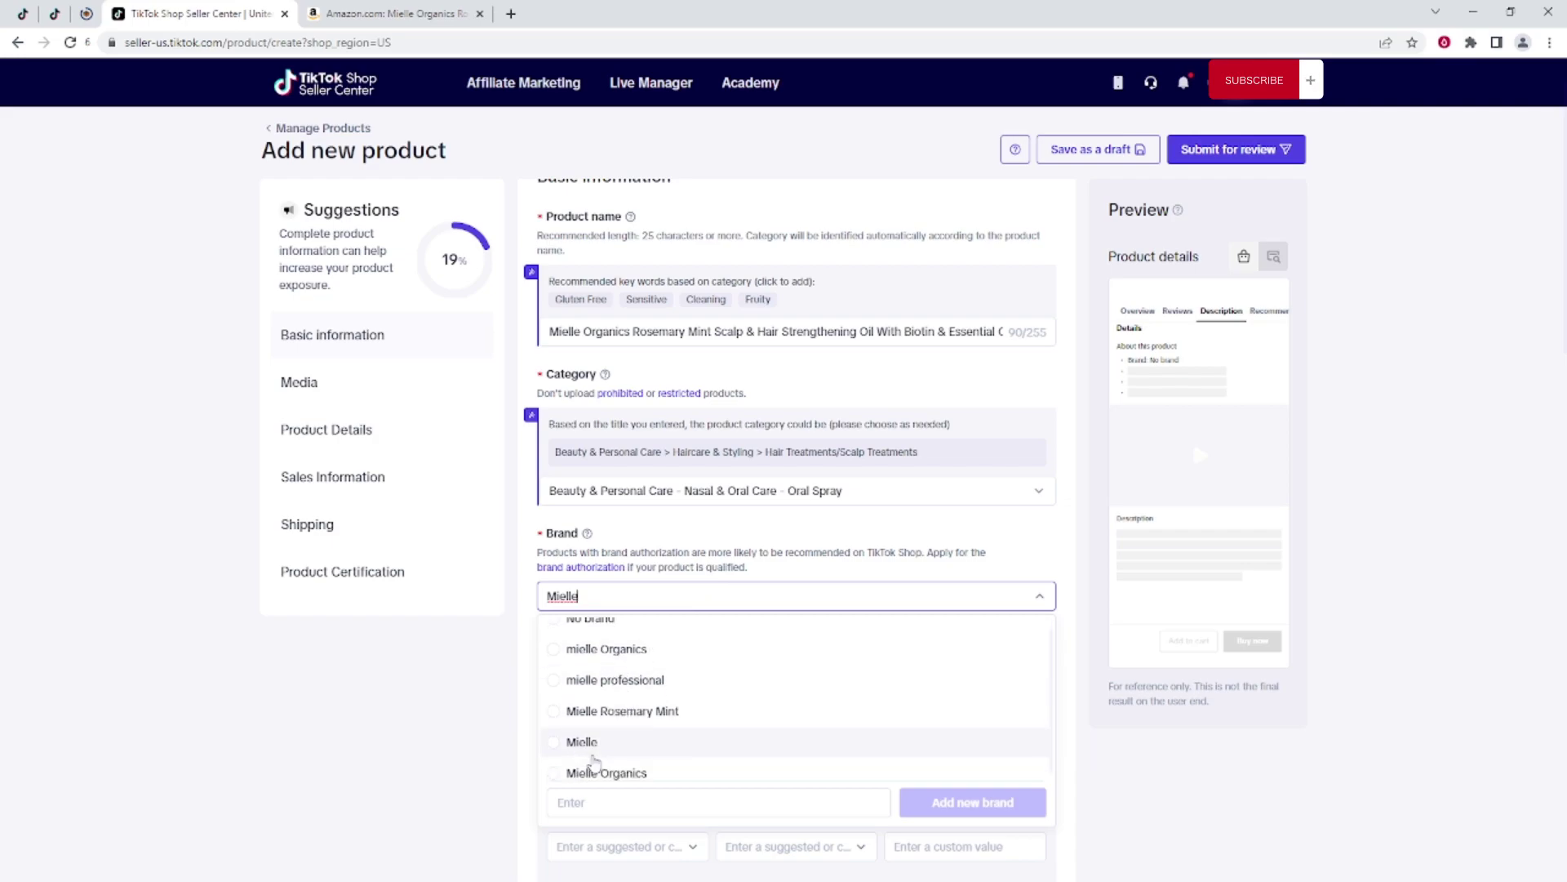
{"action": "left_click", "coordinate": [690, 543]}
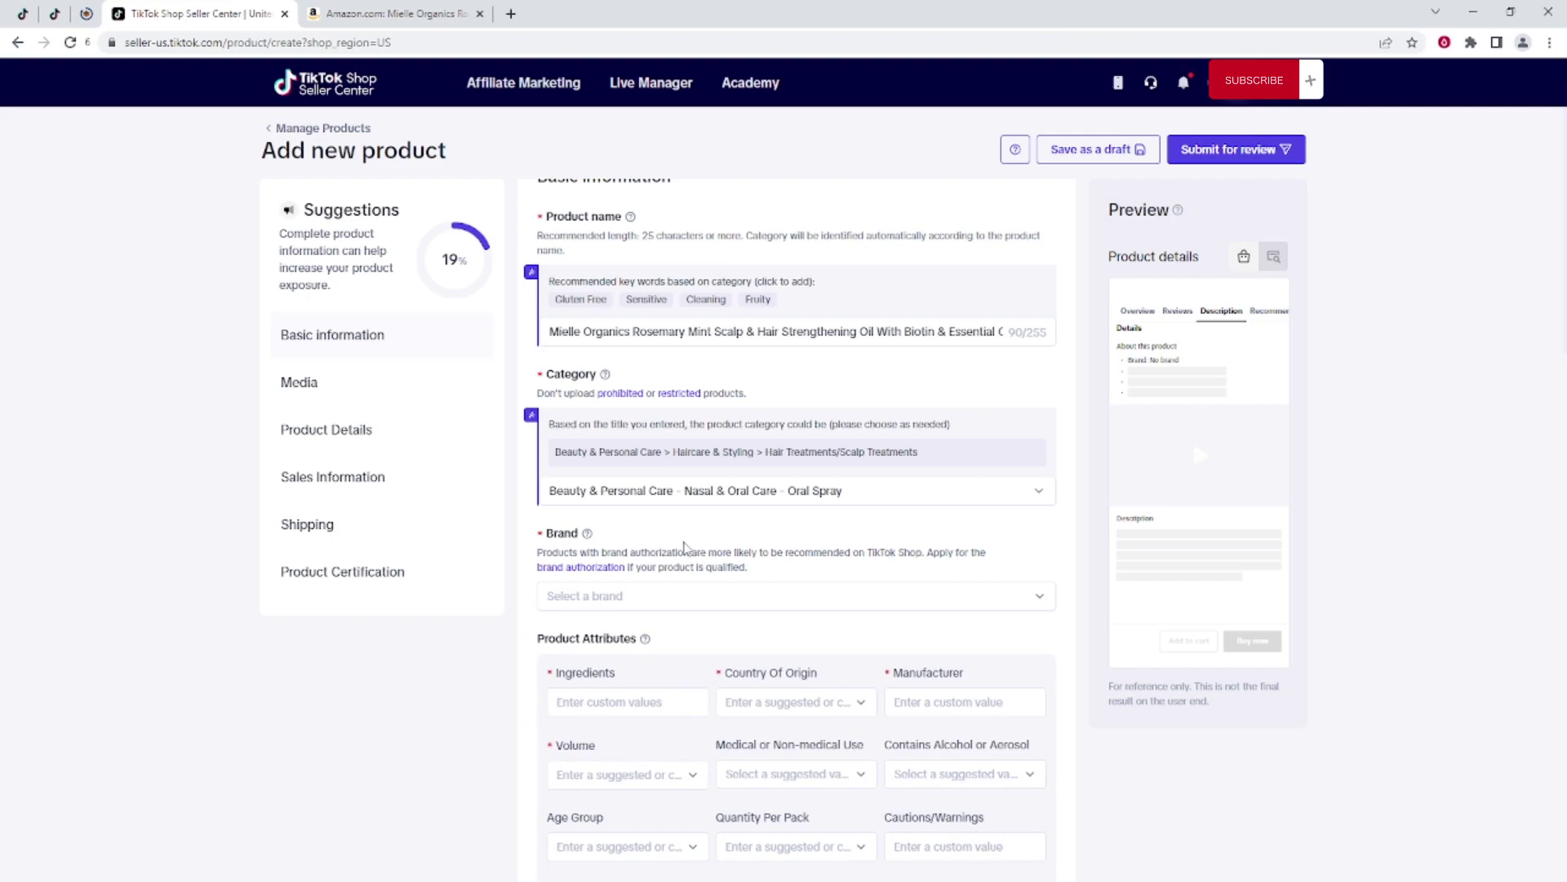
Delete Mielle from the Product name, look over the rest of the form, and highlight the end of the title.
{"action": "scroll", "coordinate": [661, 563], "scroll_direction": "up", "scroll_amount": 1}
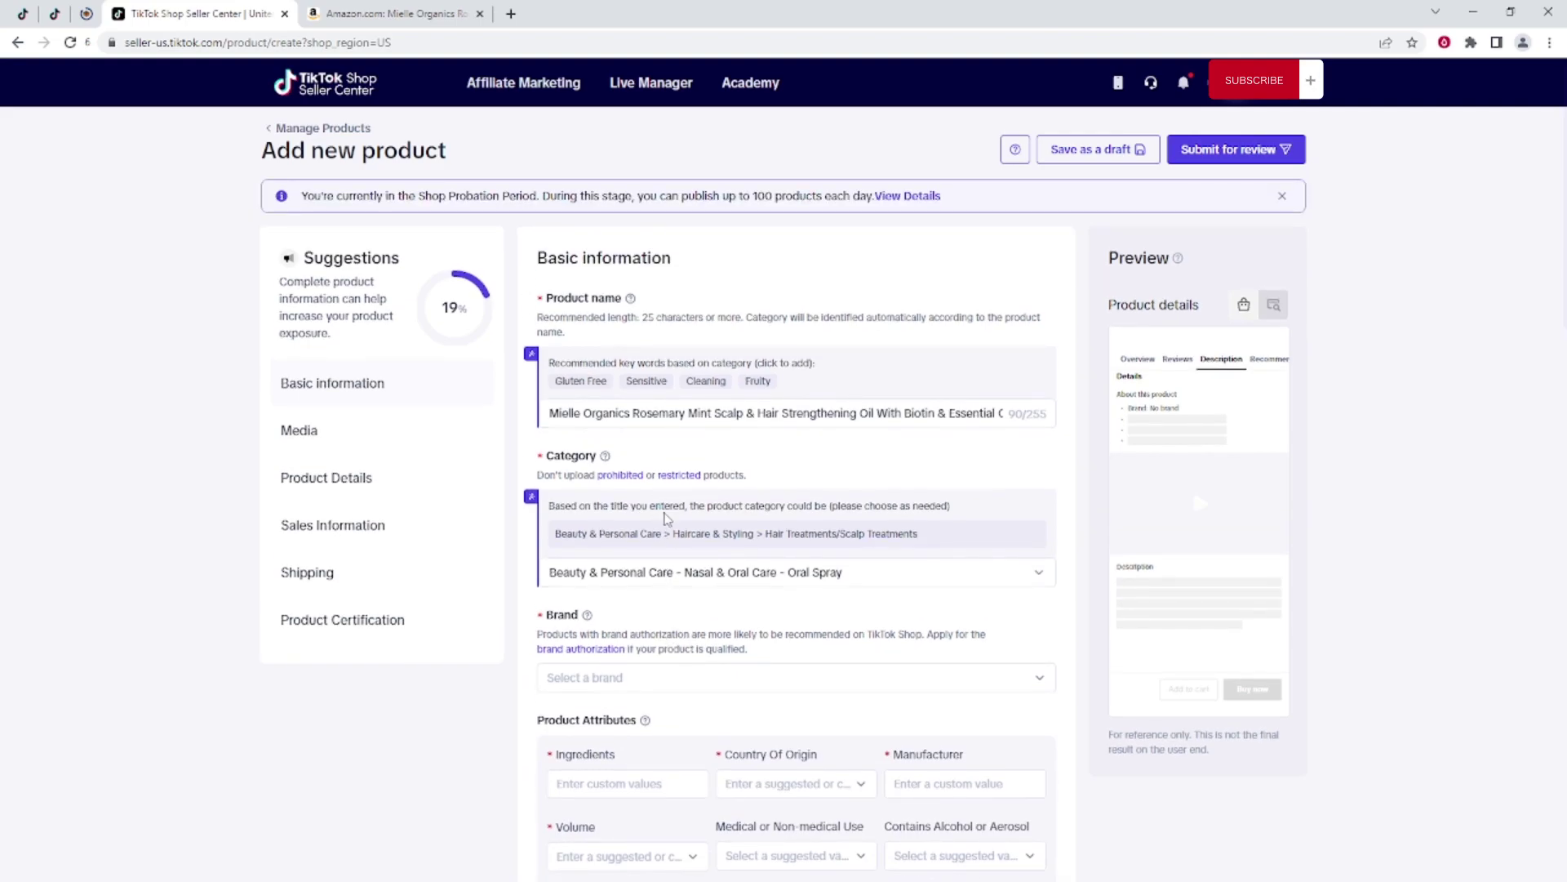
{"action": "double_click", "coordinate": [574, 413]}
{"action": "key", "text": "BackSpace"}
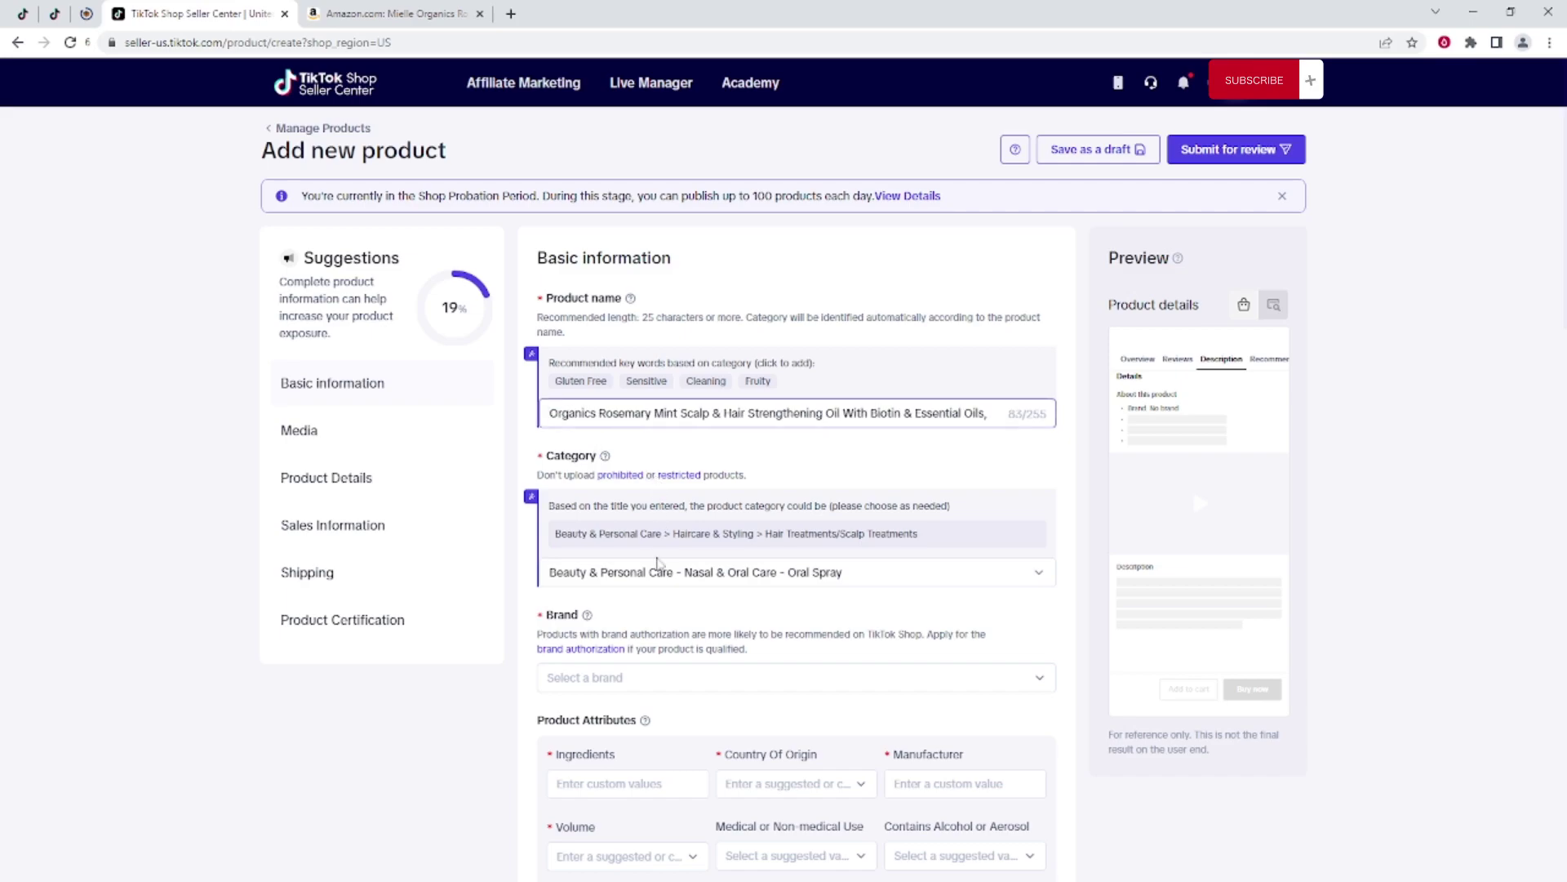
{"action": "scroll", "coordinate": [661, 545], "scroll_direction": "down", "scroll_amount": 15}
{"action": "scroll", "coordinate": [700, 673], "scroll_direction": "up", "scroll_amount": 15}
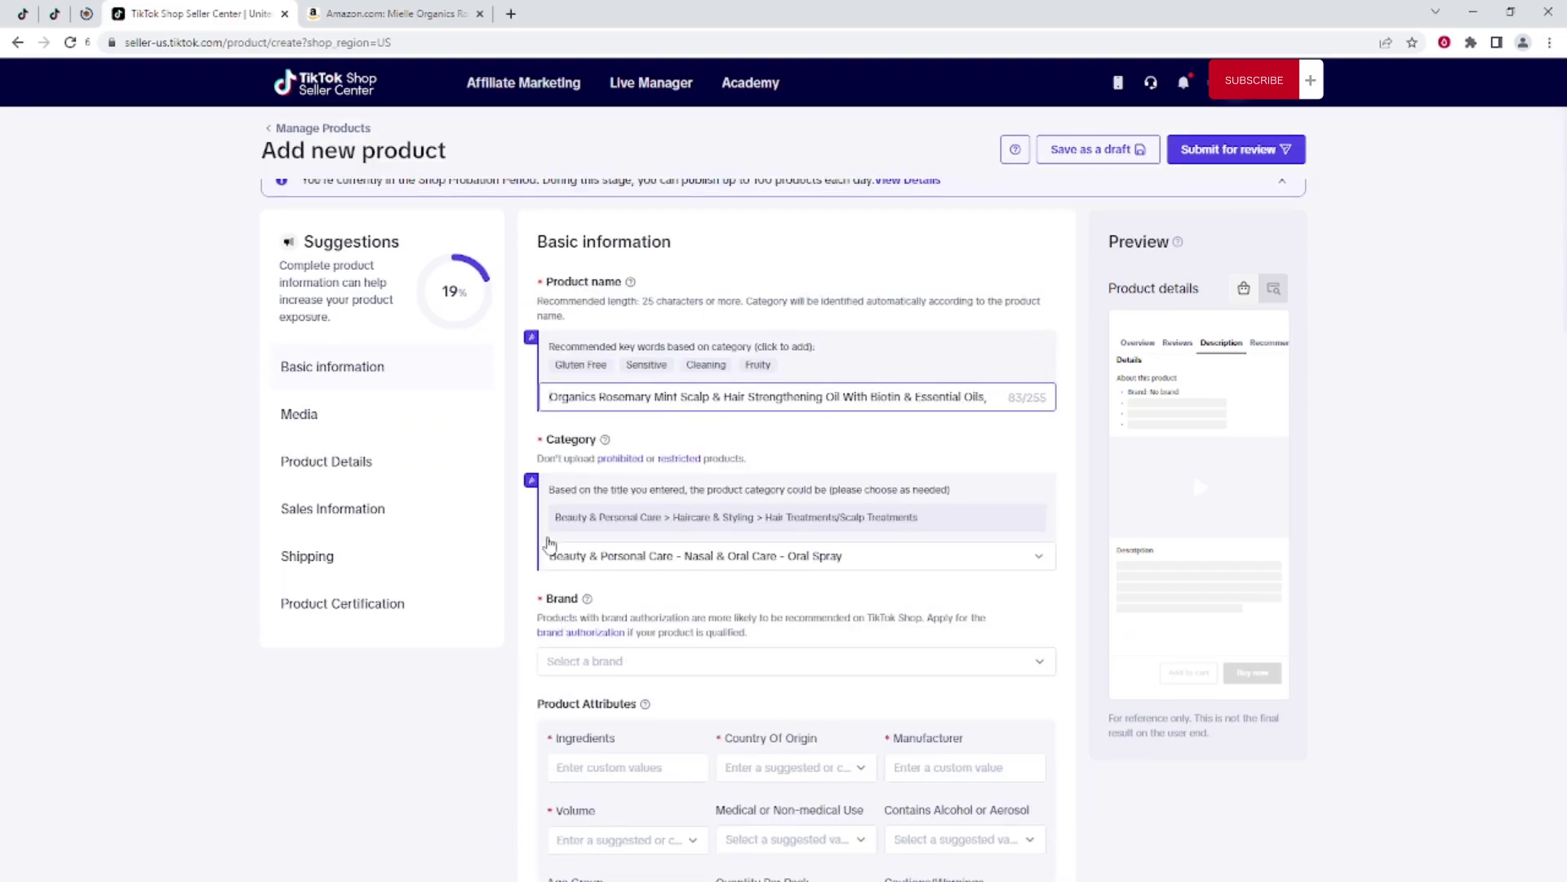
{"action": "left_click_drag", "start_coordinate": [810, 398], "coordinate": [1067, 400]}
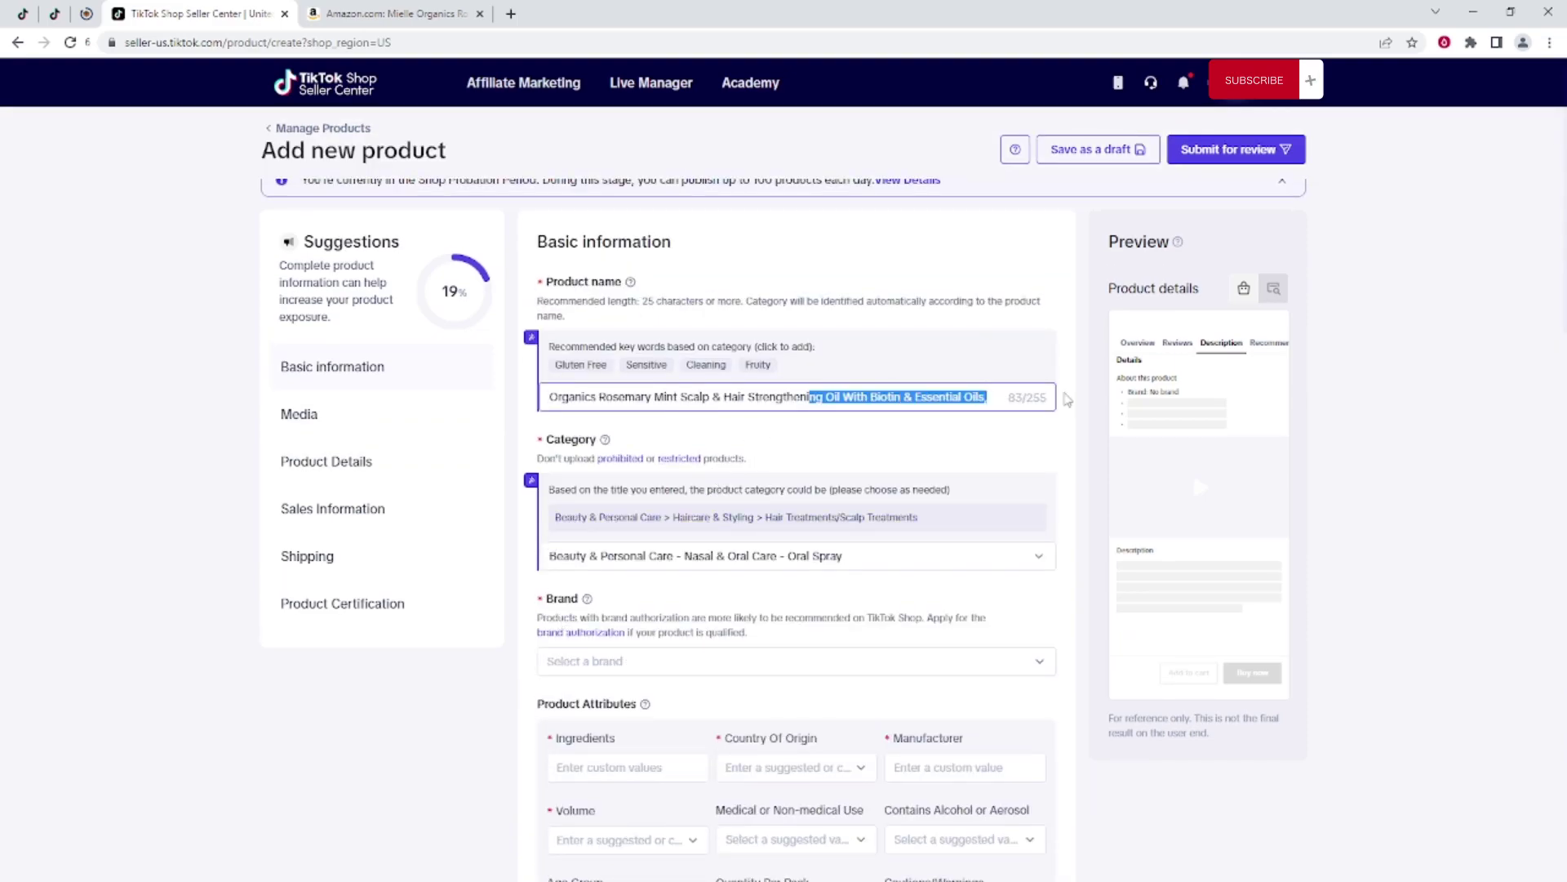
Examine the bottle image and title on the Amazon listing, and return to the form's Basic information section.
{"action": "left_click", "coordinate": [394, 14]}
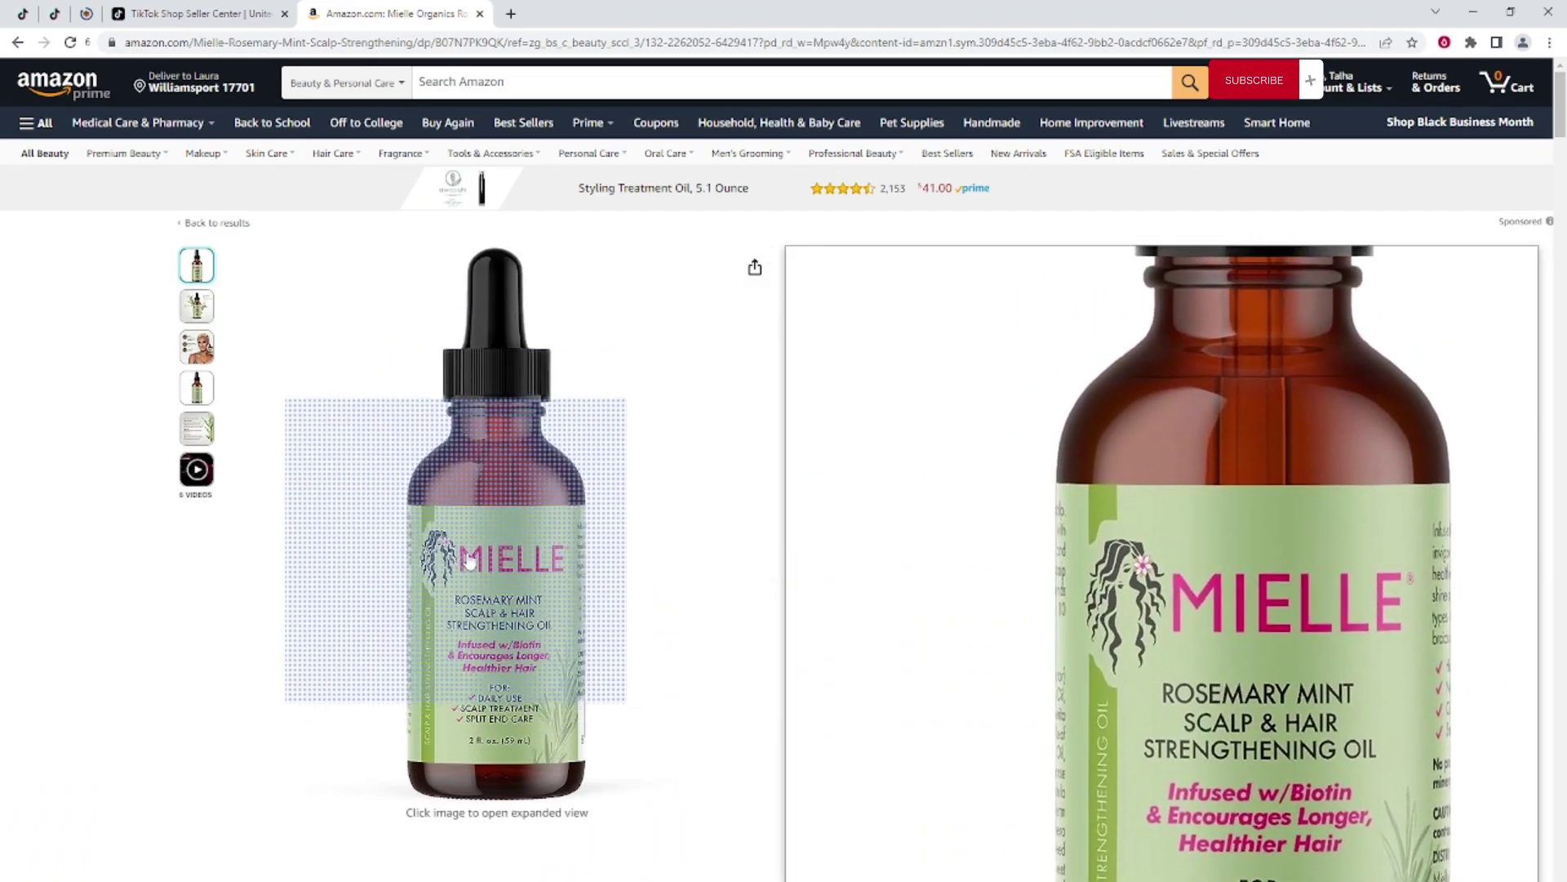
{"action": "left_click", "coordinate": [943, 280]}
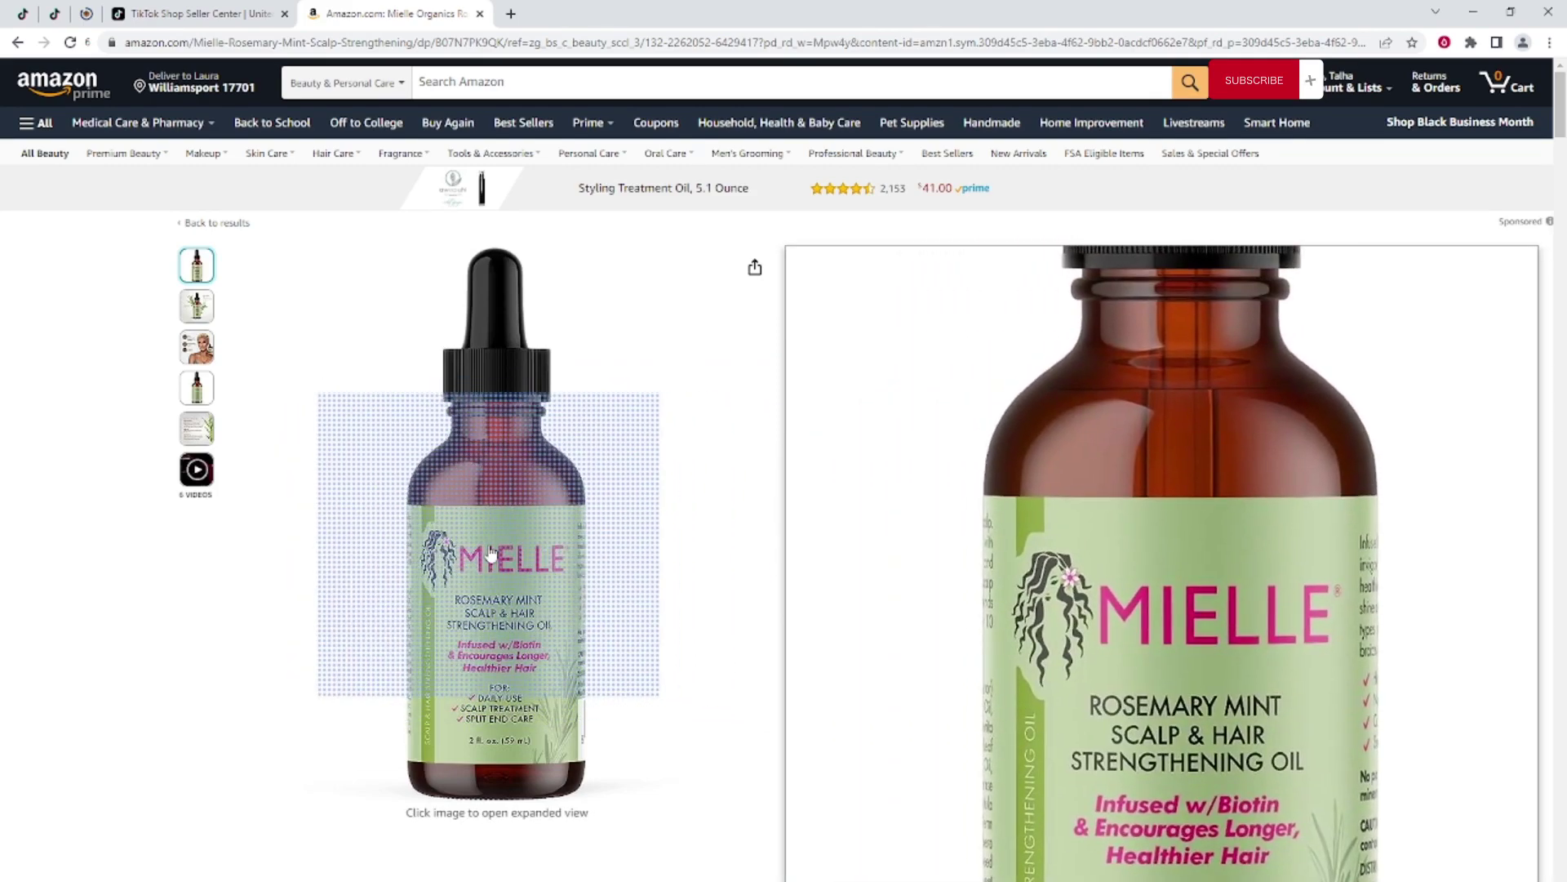
{"action": "scroll", "coordinate": [491, 554], "scroll_direction": "down", "scroll_amount": 1}
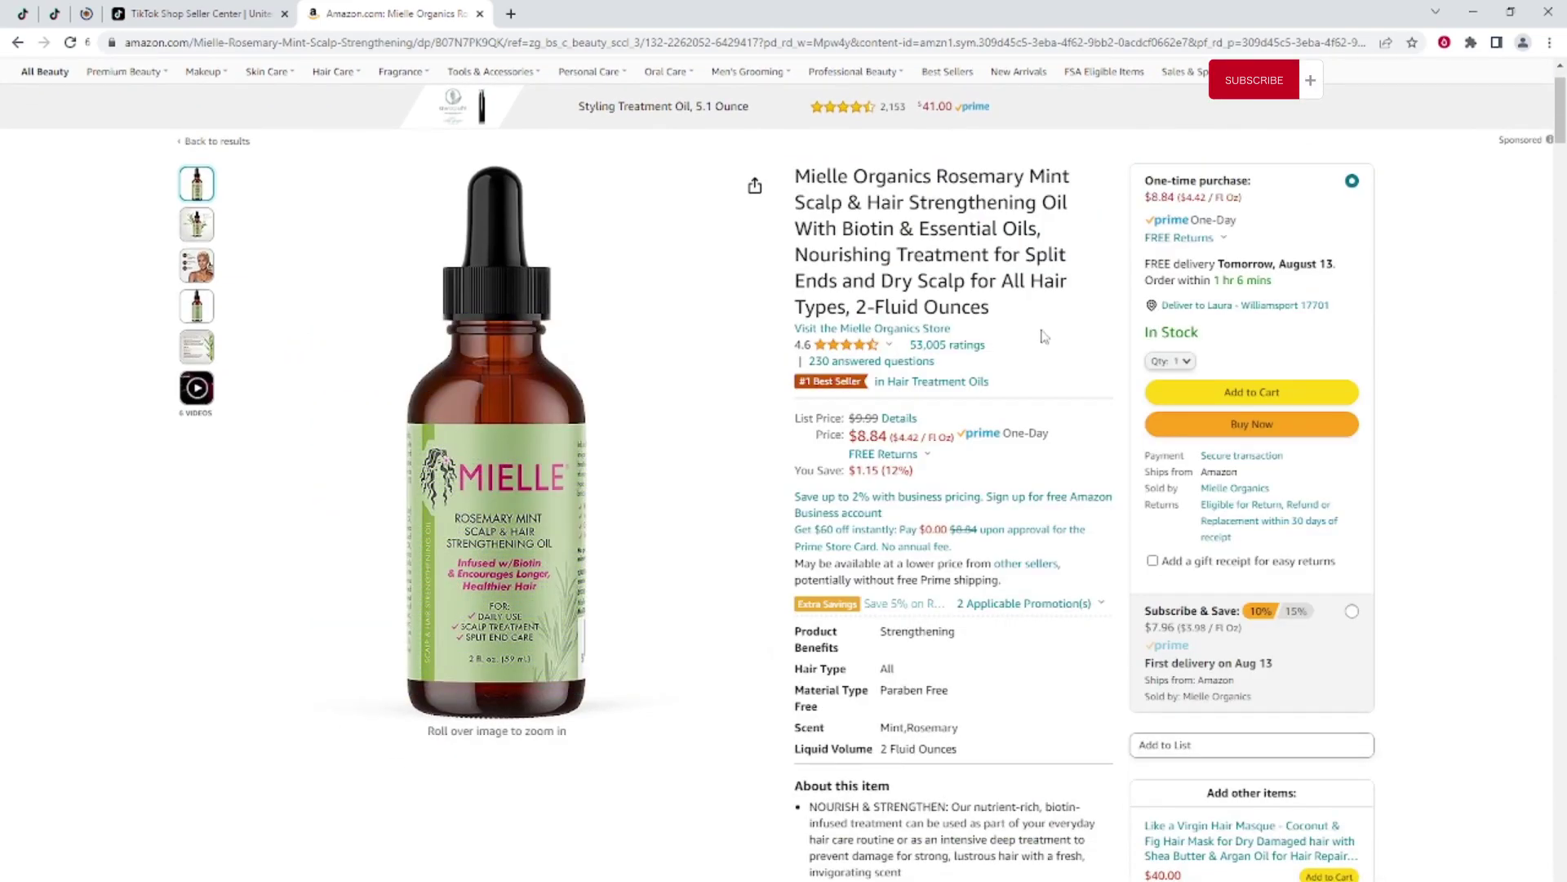
{"action": "left_click", "coordinate": [234, 17]}
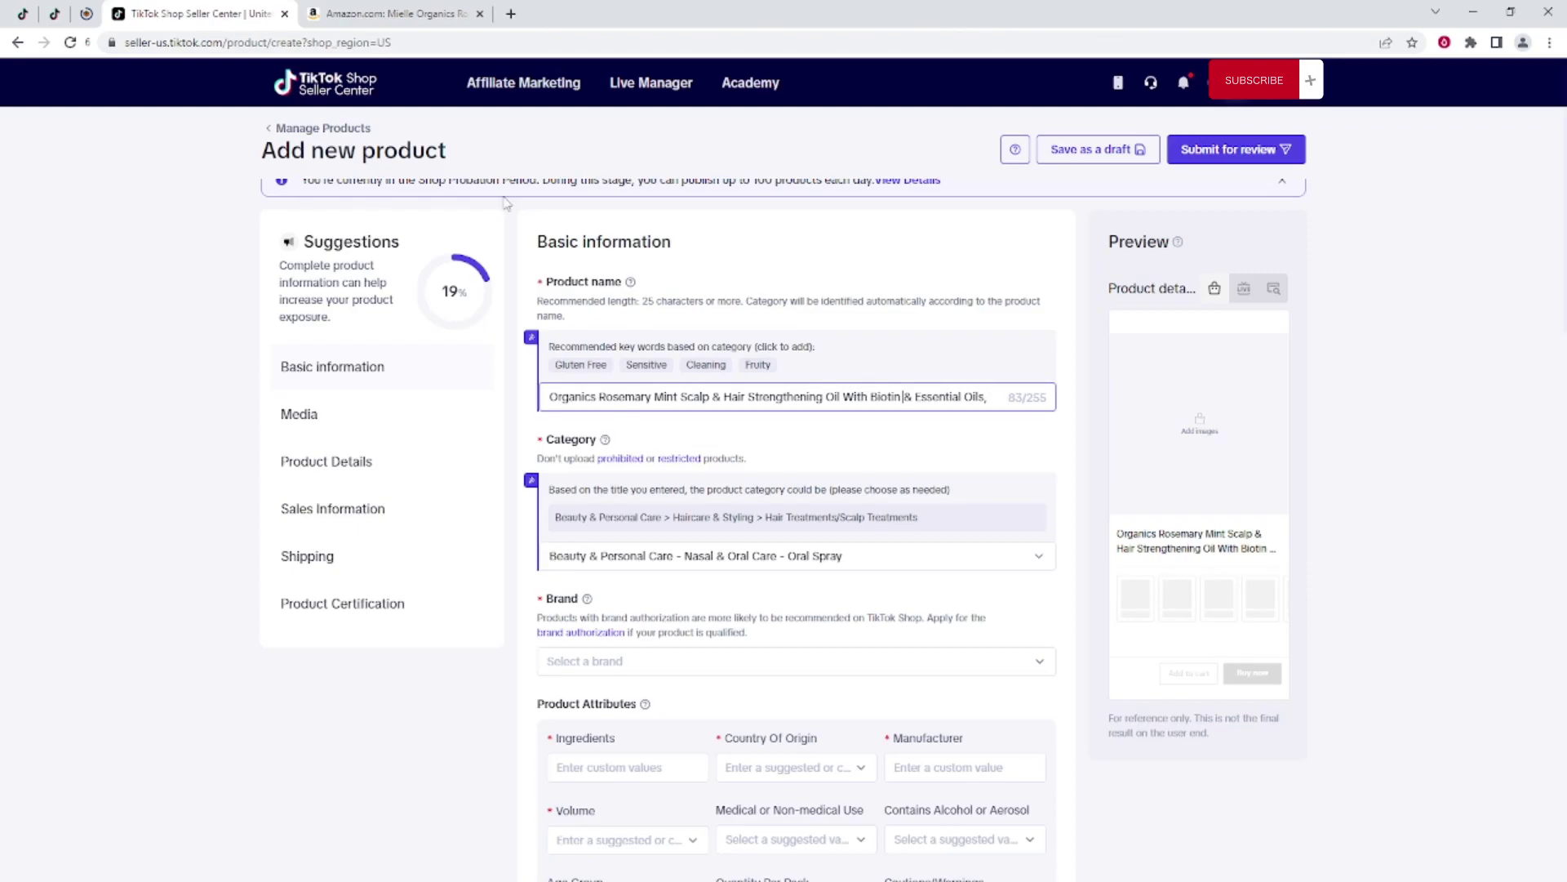
{"action": "triple_click", "coordinate": [558, 284]}
{"action": "left_click", "coordinate": [586, 243]}
{"action": "scroll", "coordinate": [596, 267], "scroll_direction": "up", "scroll_amount": 1}
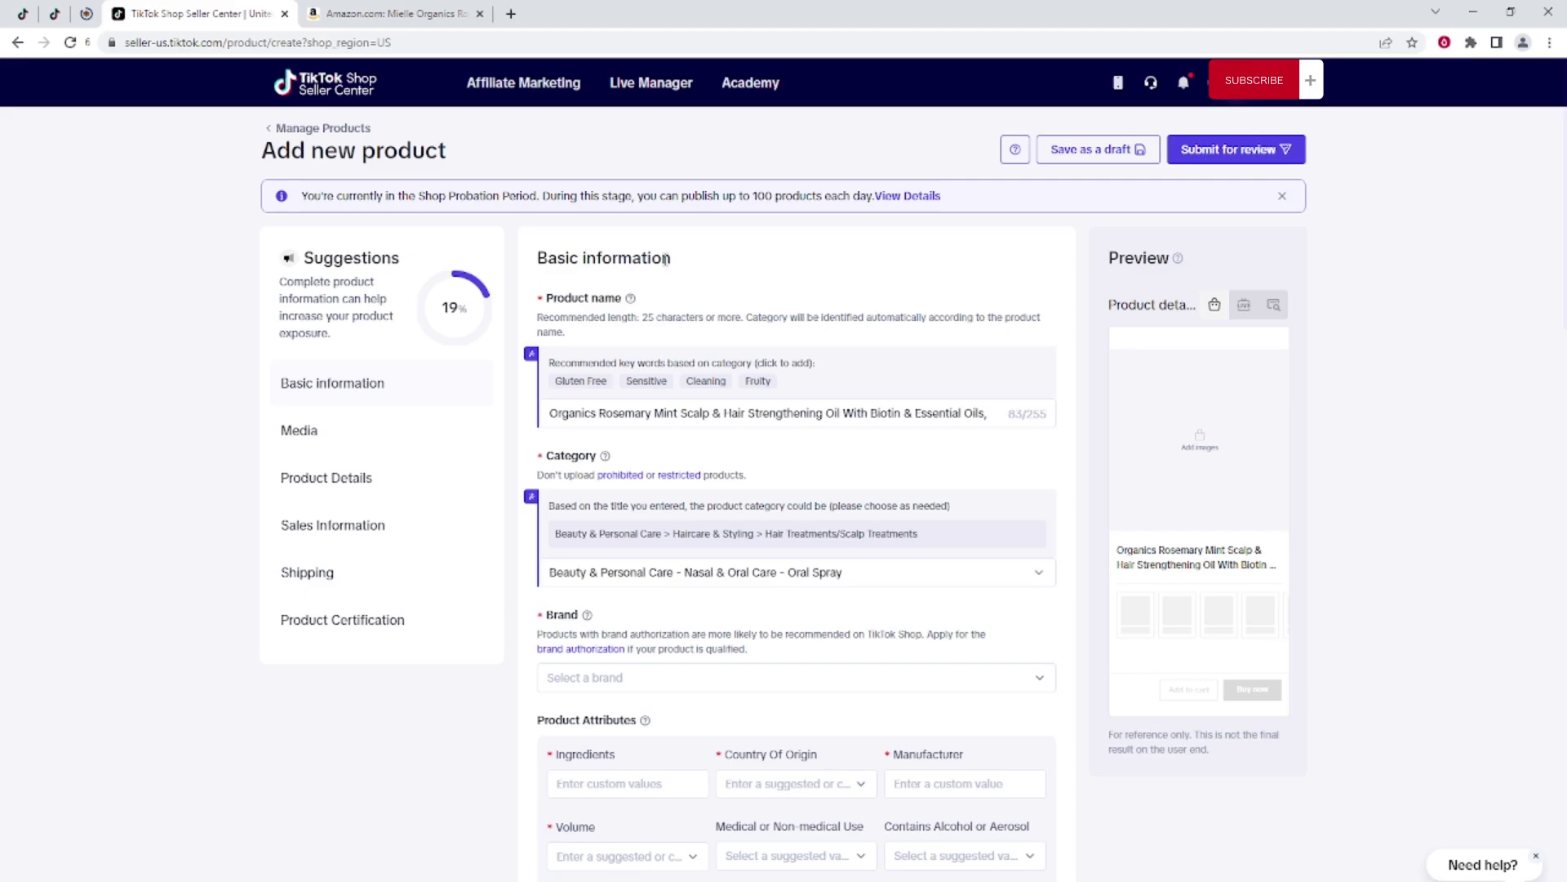
Check the complete product title on the Amazon listing once more and go back to the Seller Center form.
{"action": "left_click", "coordinate": [392, 14]}
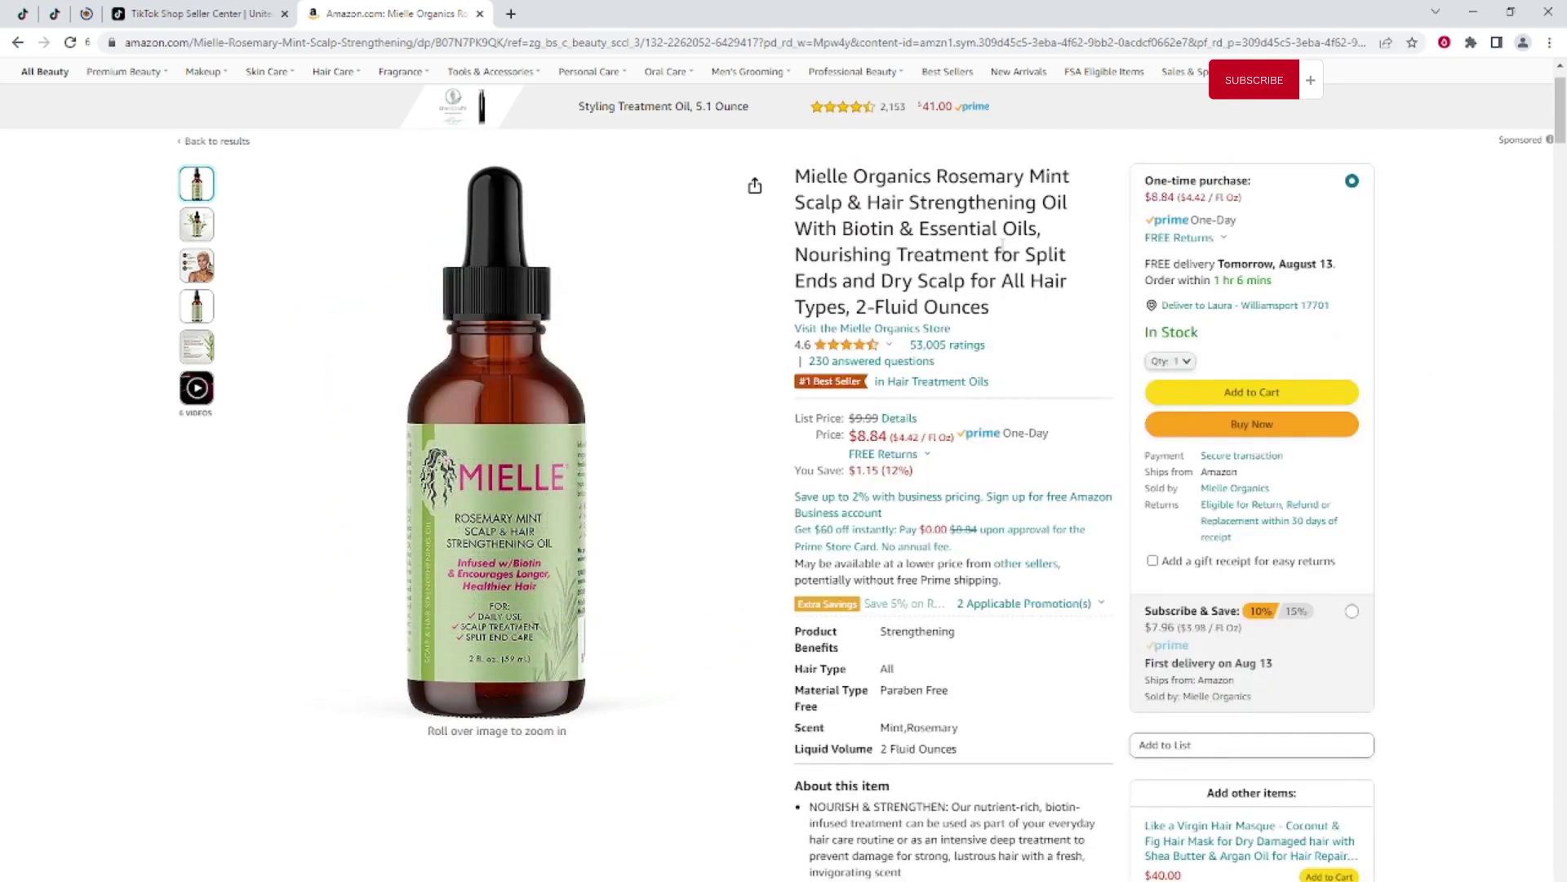
{"action": "left_click_drag", "start_coordinate": [1000, 315], "coordinate": [854, 181]}
{"action": "left_click", "coordinate": [860, 186]}
{"action": "left_click", "coordinate": [149, 15]}
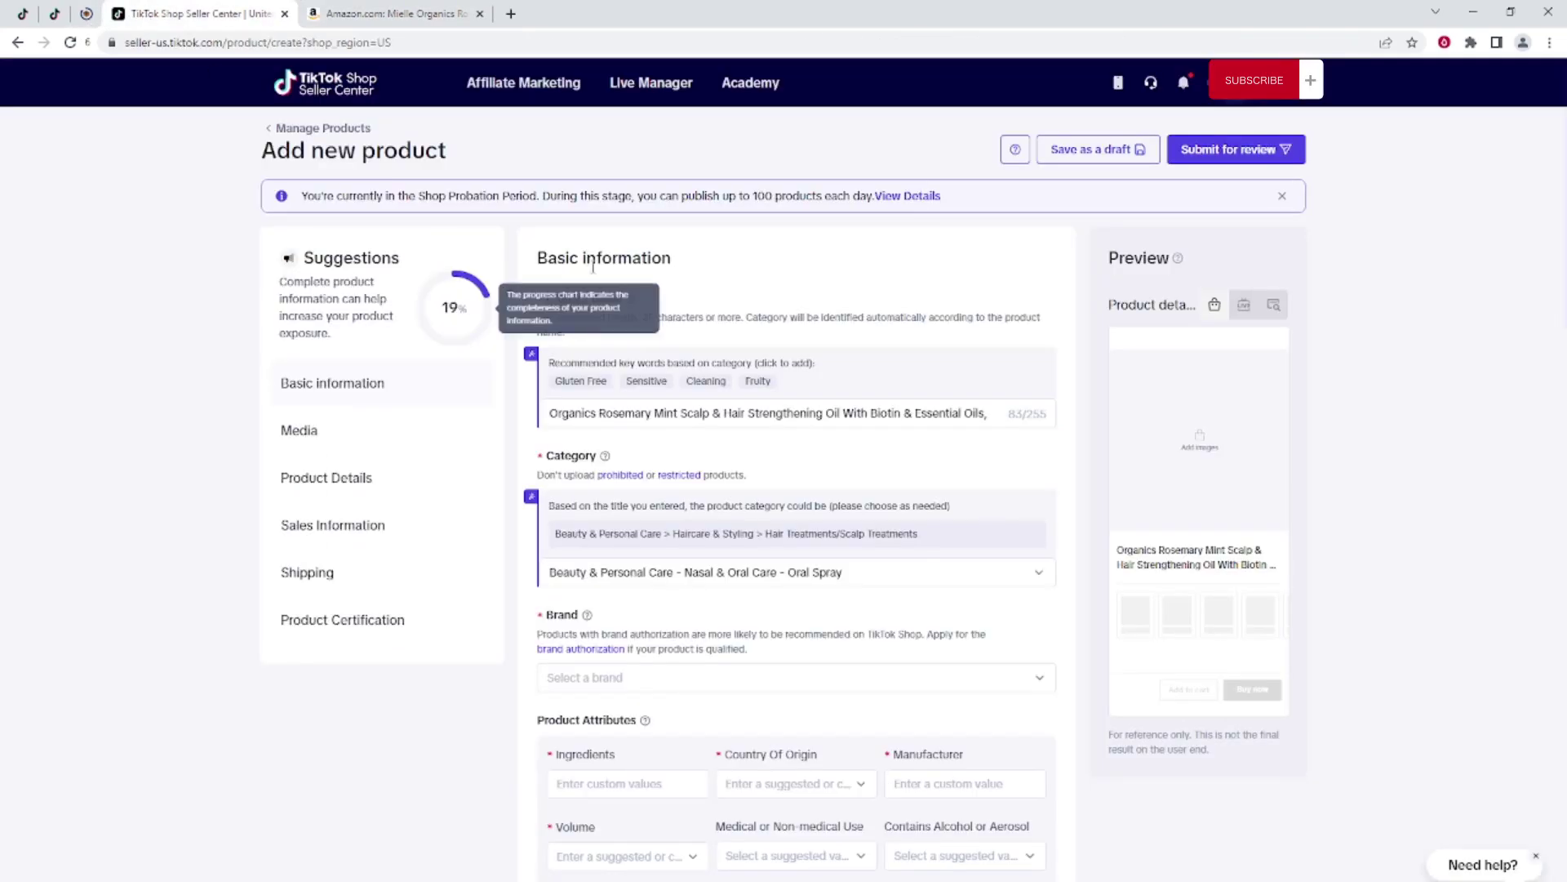
{"action": "triple_click", "coordinate": [593, 258]}
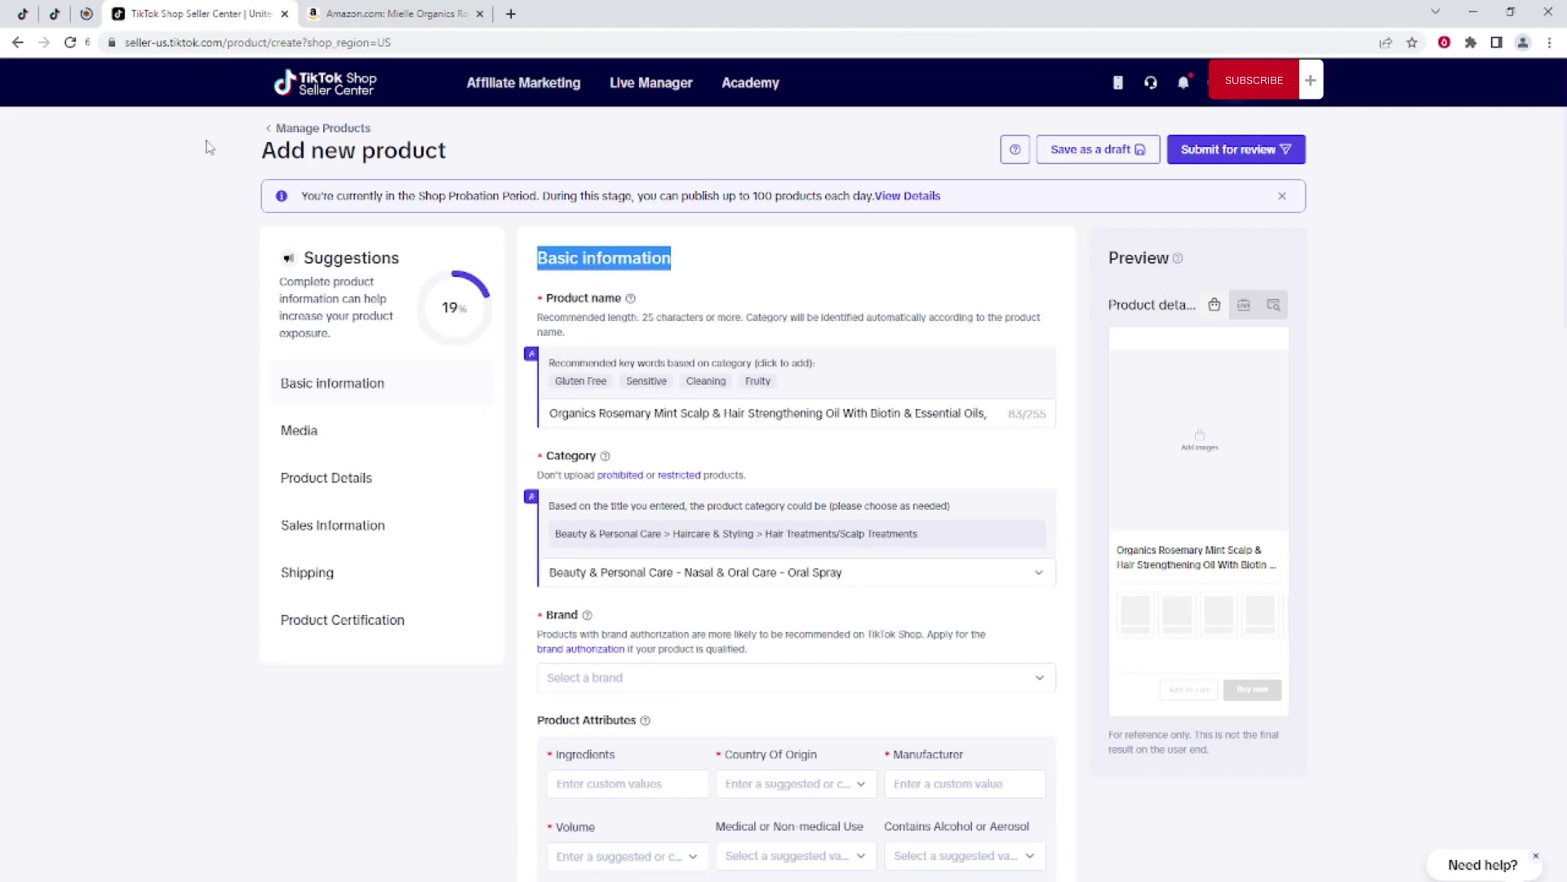
Leave the new product form for the Seller Center homepage, discarding its content, and dismiss the Verify Tax Information prompt.
{"action": "left_click", "coordinate": [284, 87]}
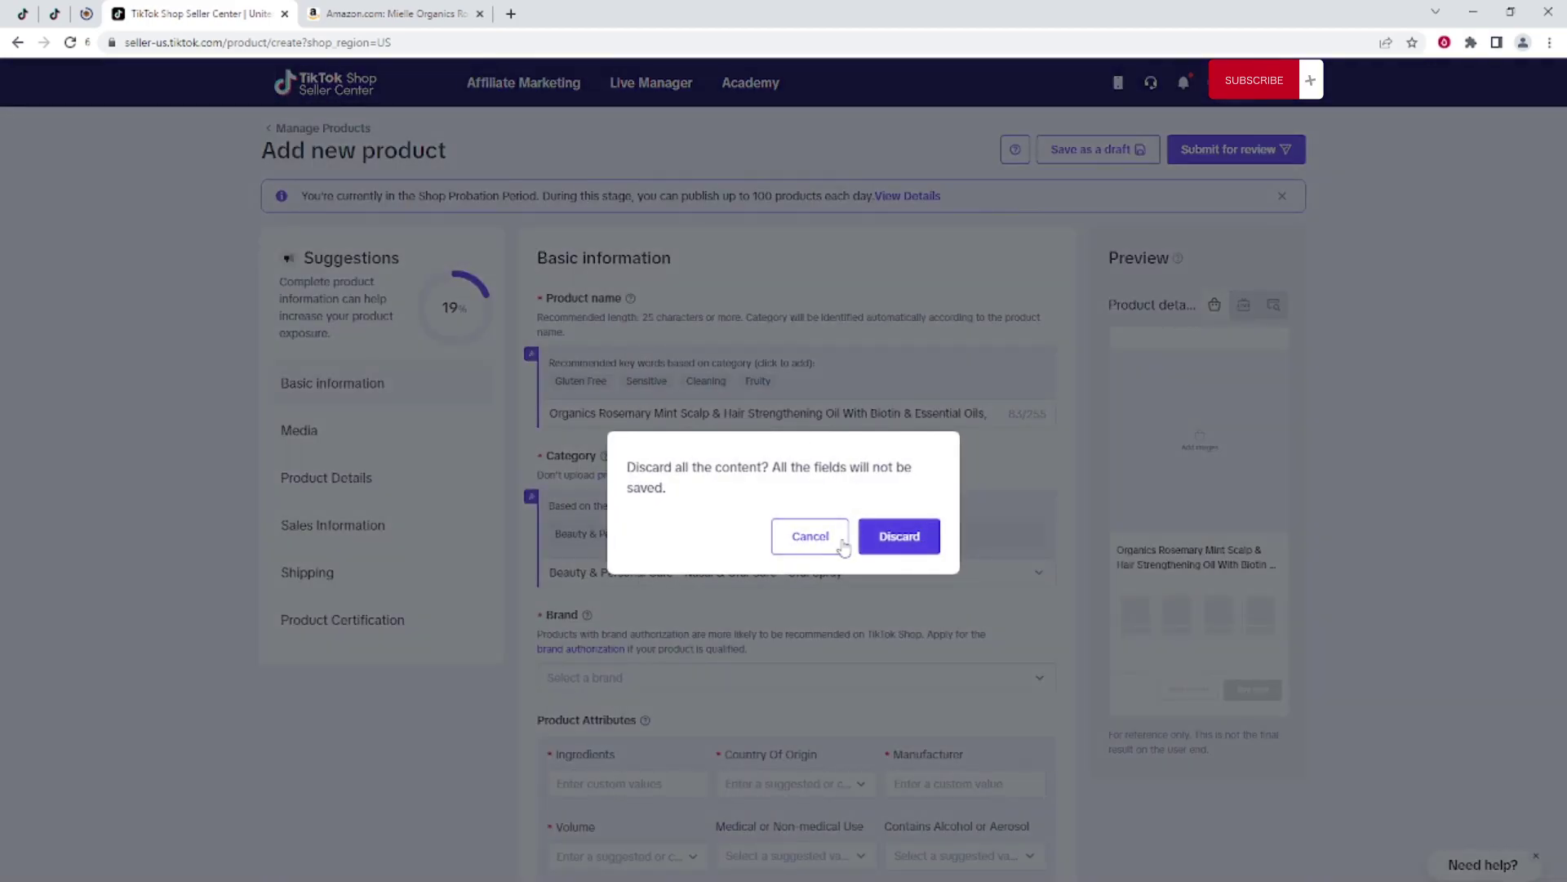
{"action": "left_click", "coordinate": [898, 536]}
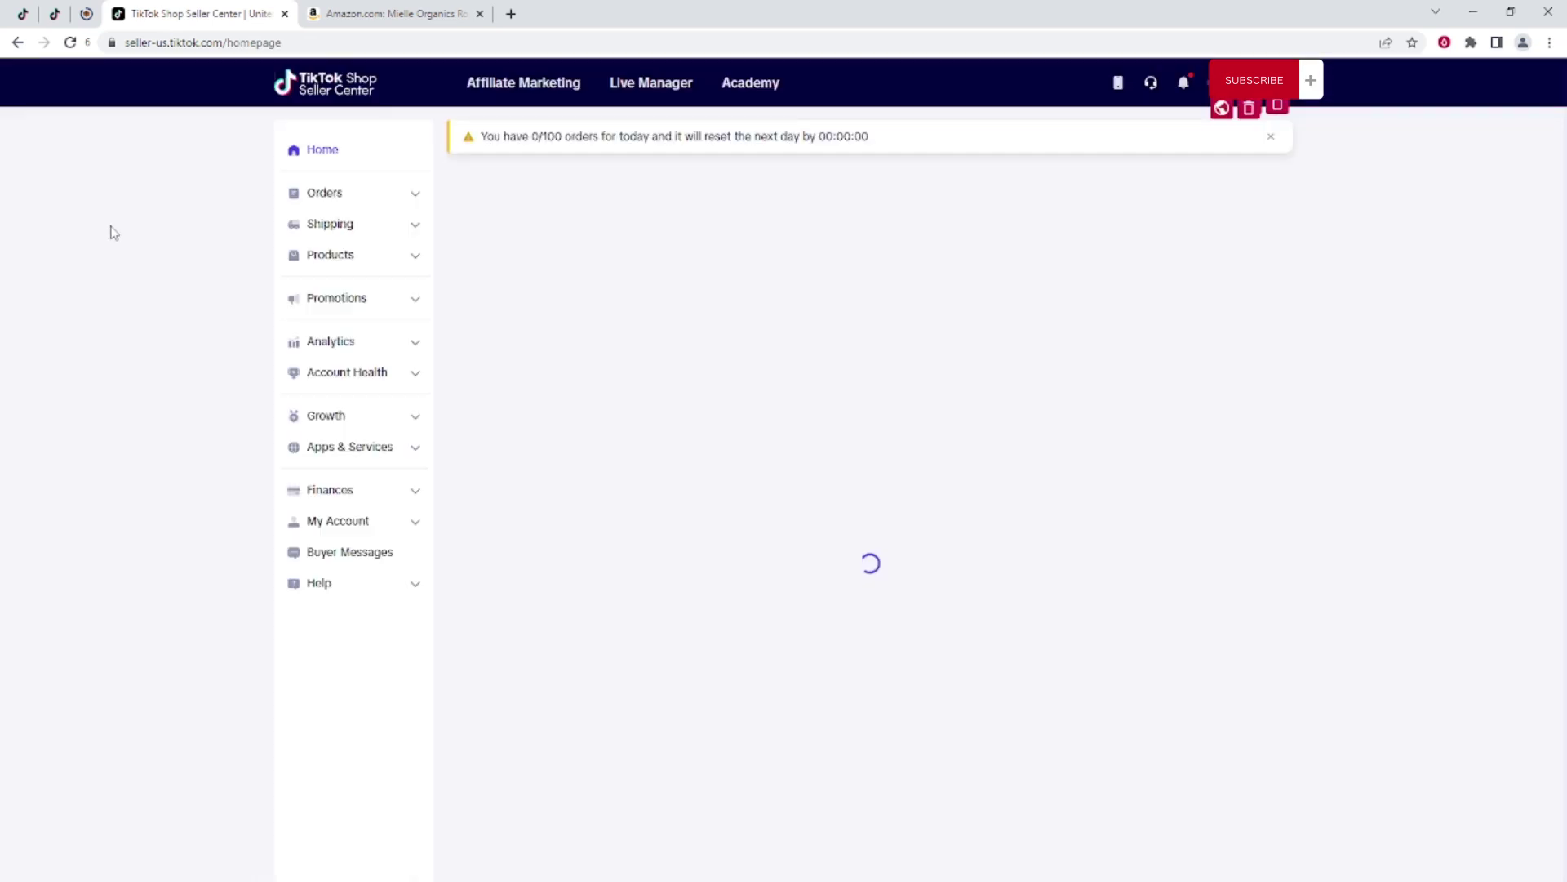
{"action": "left_click", "coordinate": [1271, 138]}
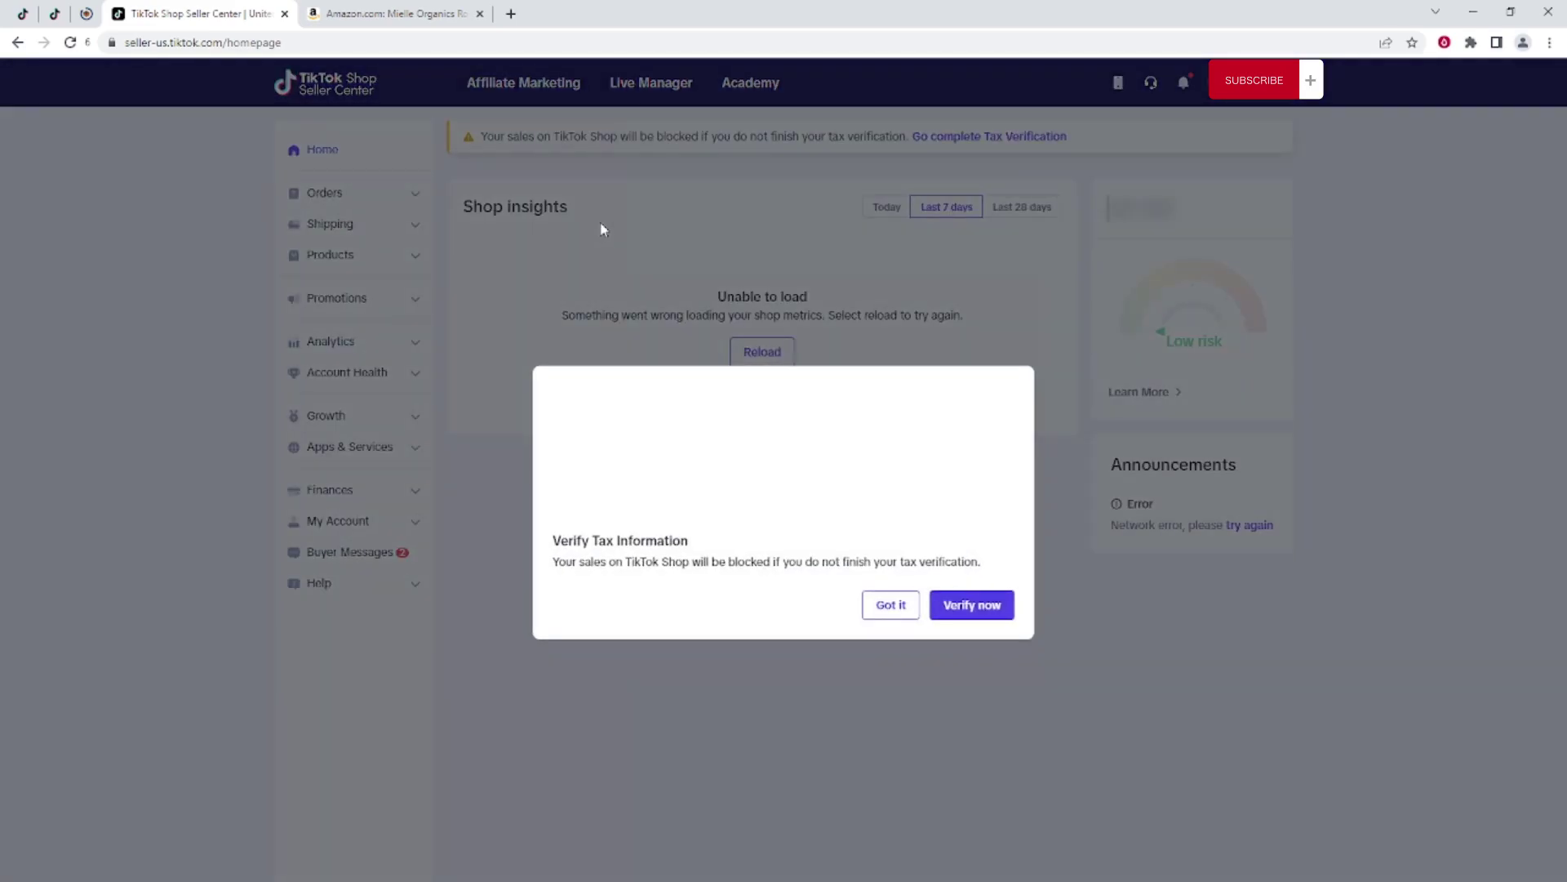
{"action": "left_click", "coordinate": [888, 605]}
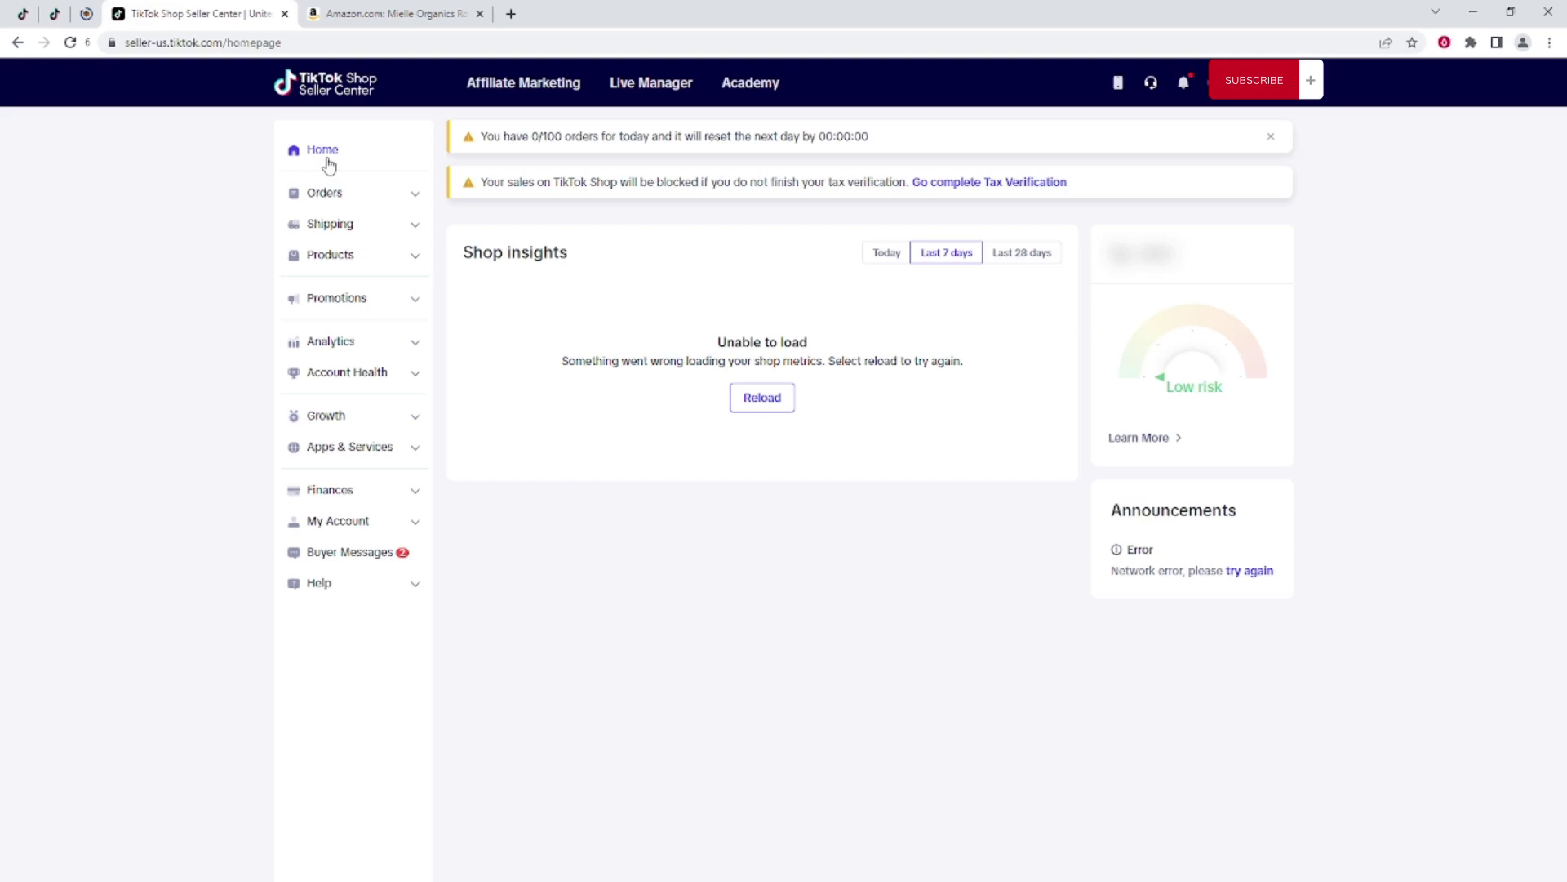
Dismiss the daily order limit notice, switch Shop insights to Today, and highlight the tax verification notice.
{"action": "left_click", "coordinate": [1270, 136]}
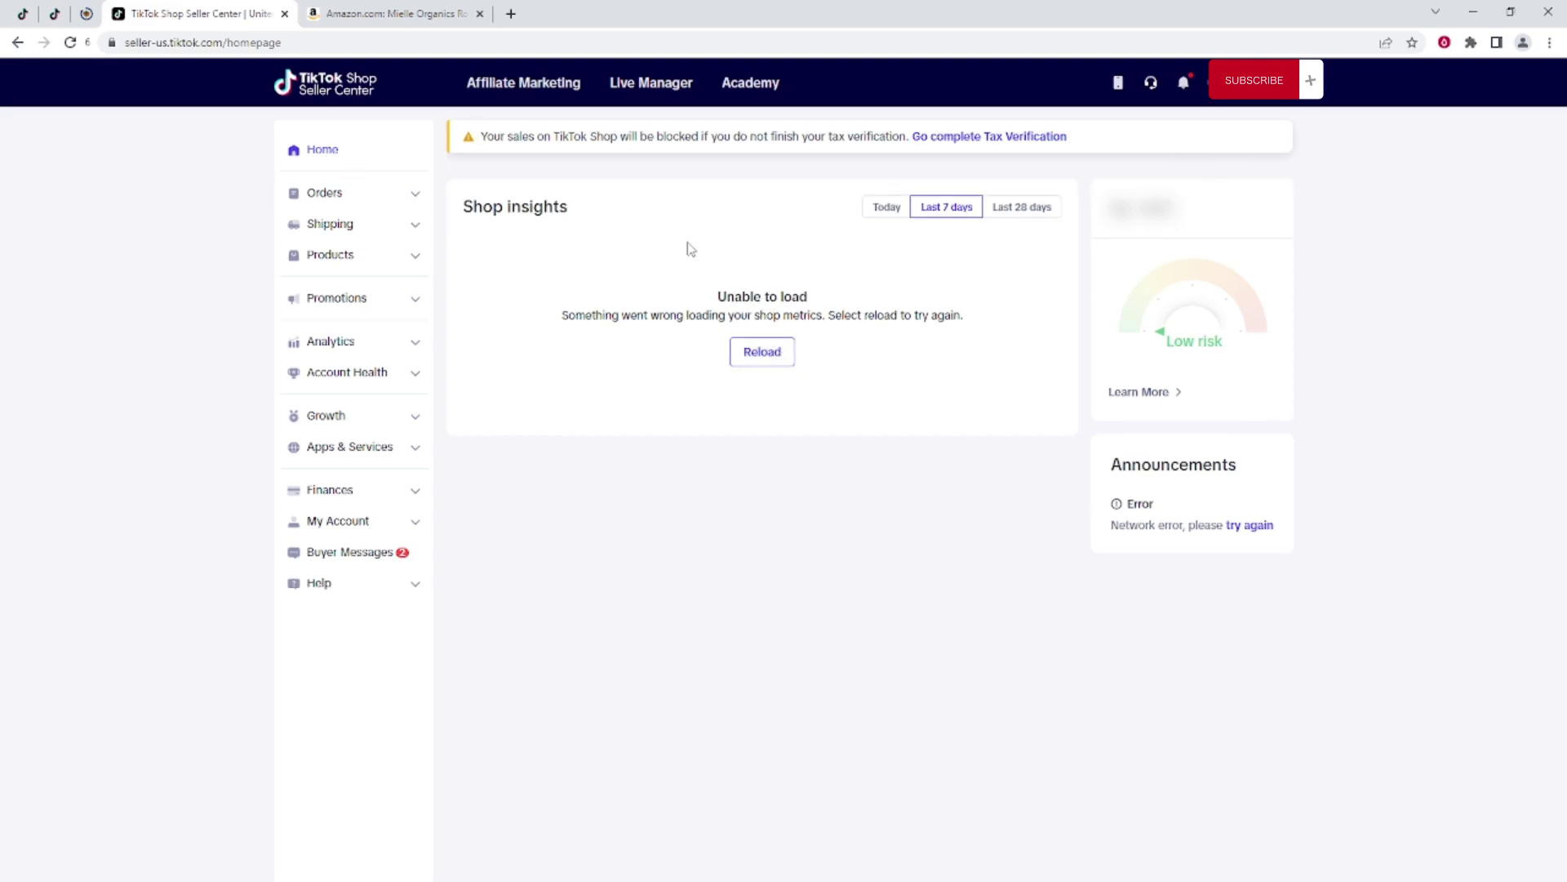
{"action": "left_click", "coordinate": [886, 210]}
{"action": "triple_click", "coordinate": [576, 142]}
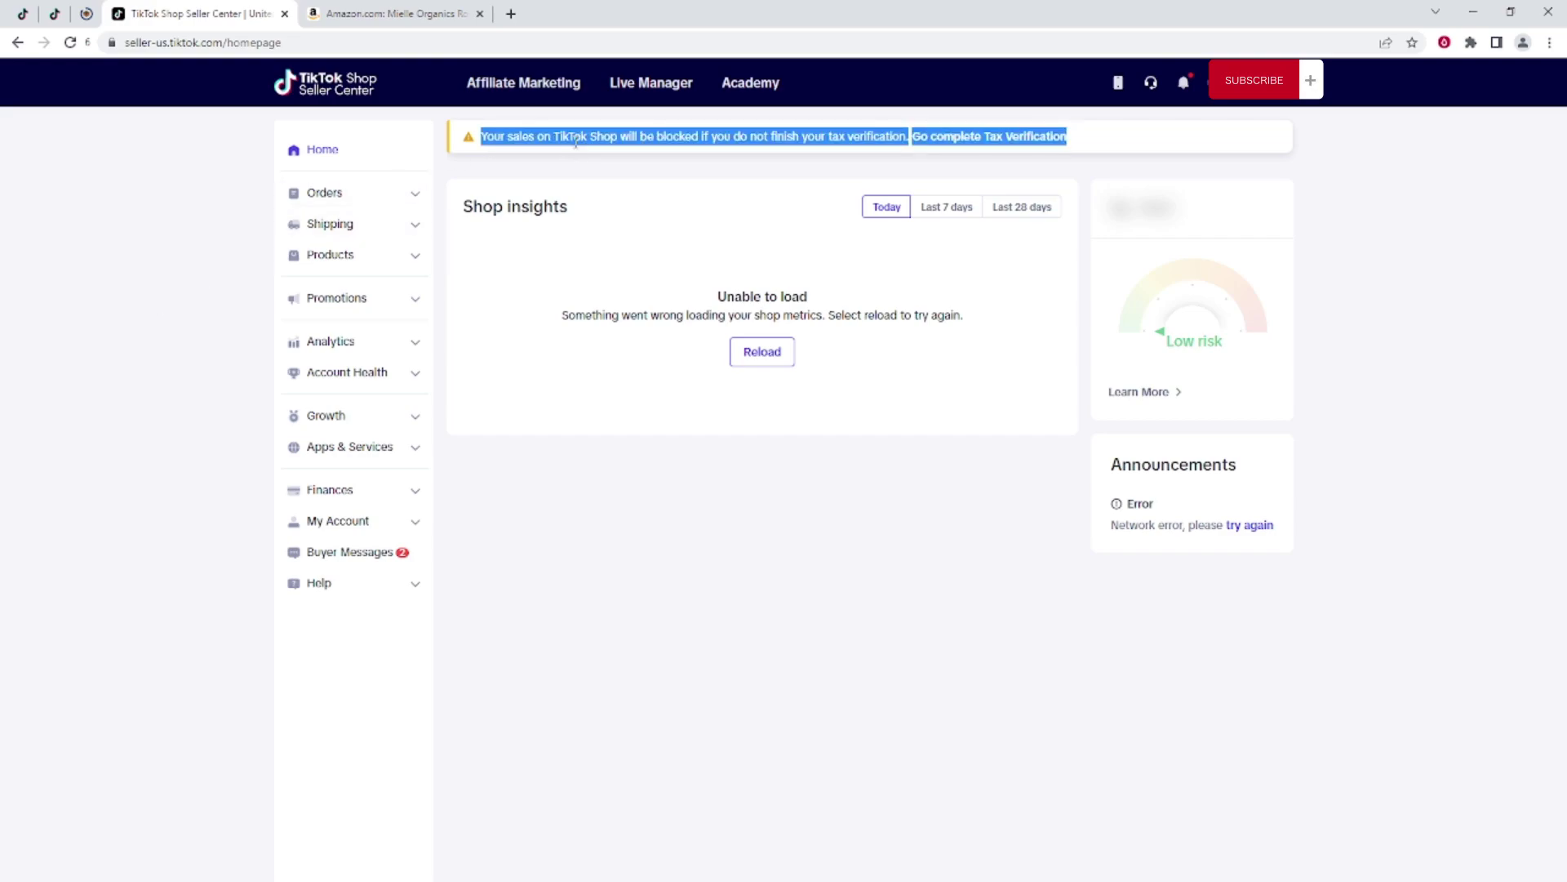
Highlight the tax verification notice on the homepage again, and open the form for adding a new product.
{"action": "left_click", "coordinate": [576, 142]}
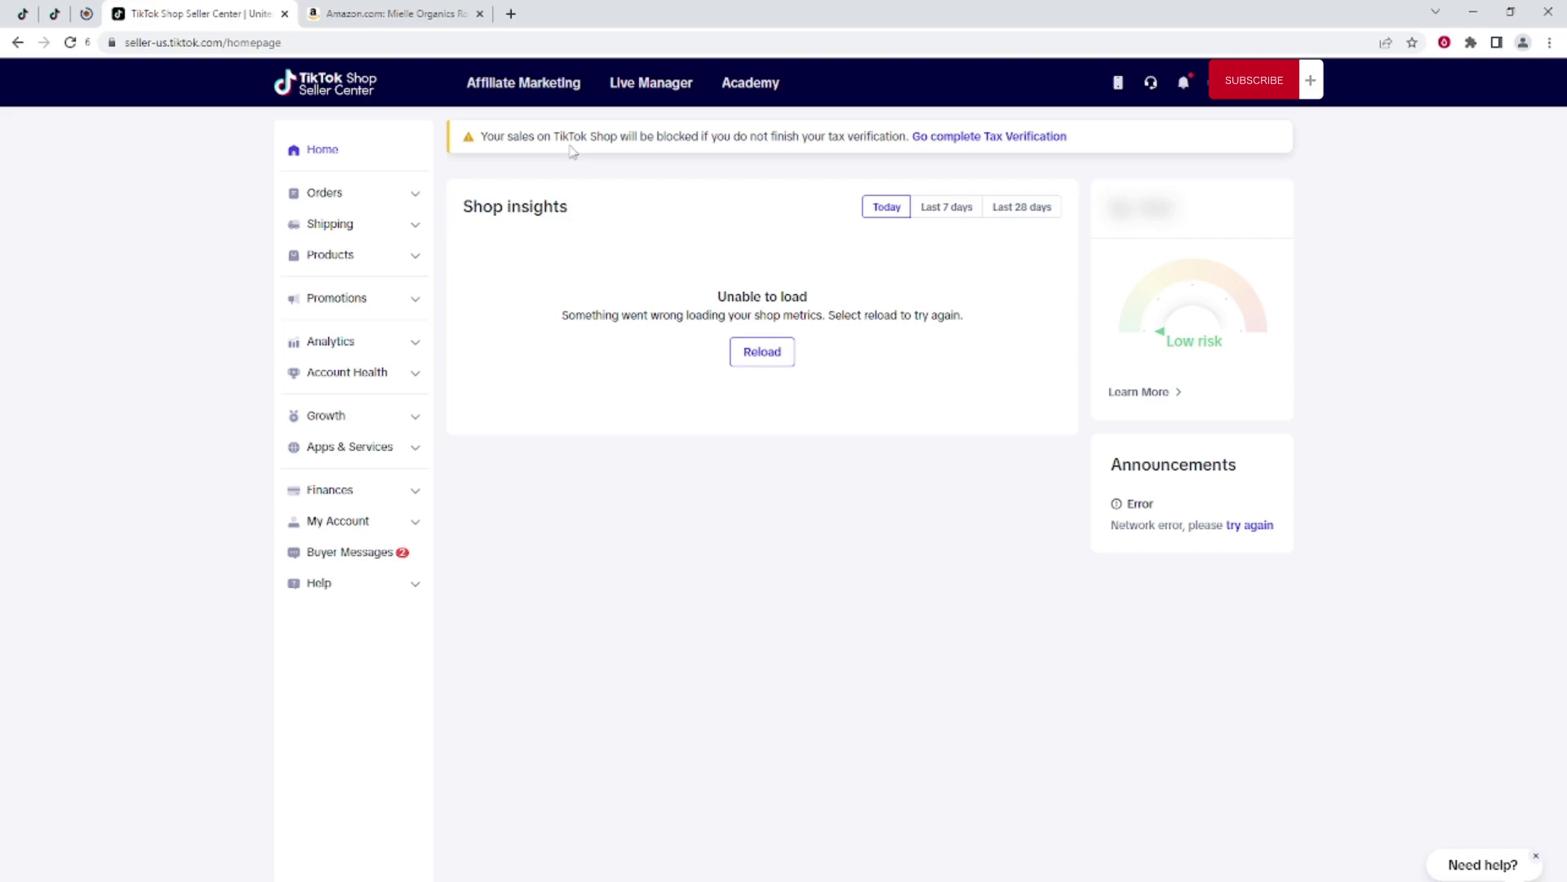
{"action": "triple_click", "coordinate": [578, 137]}
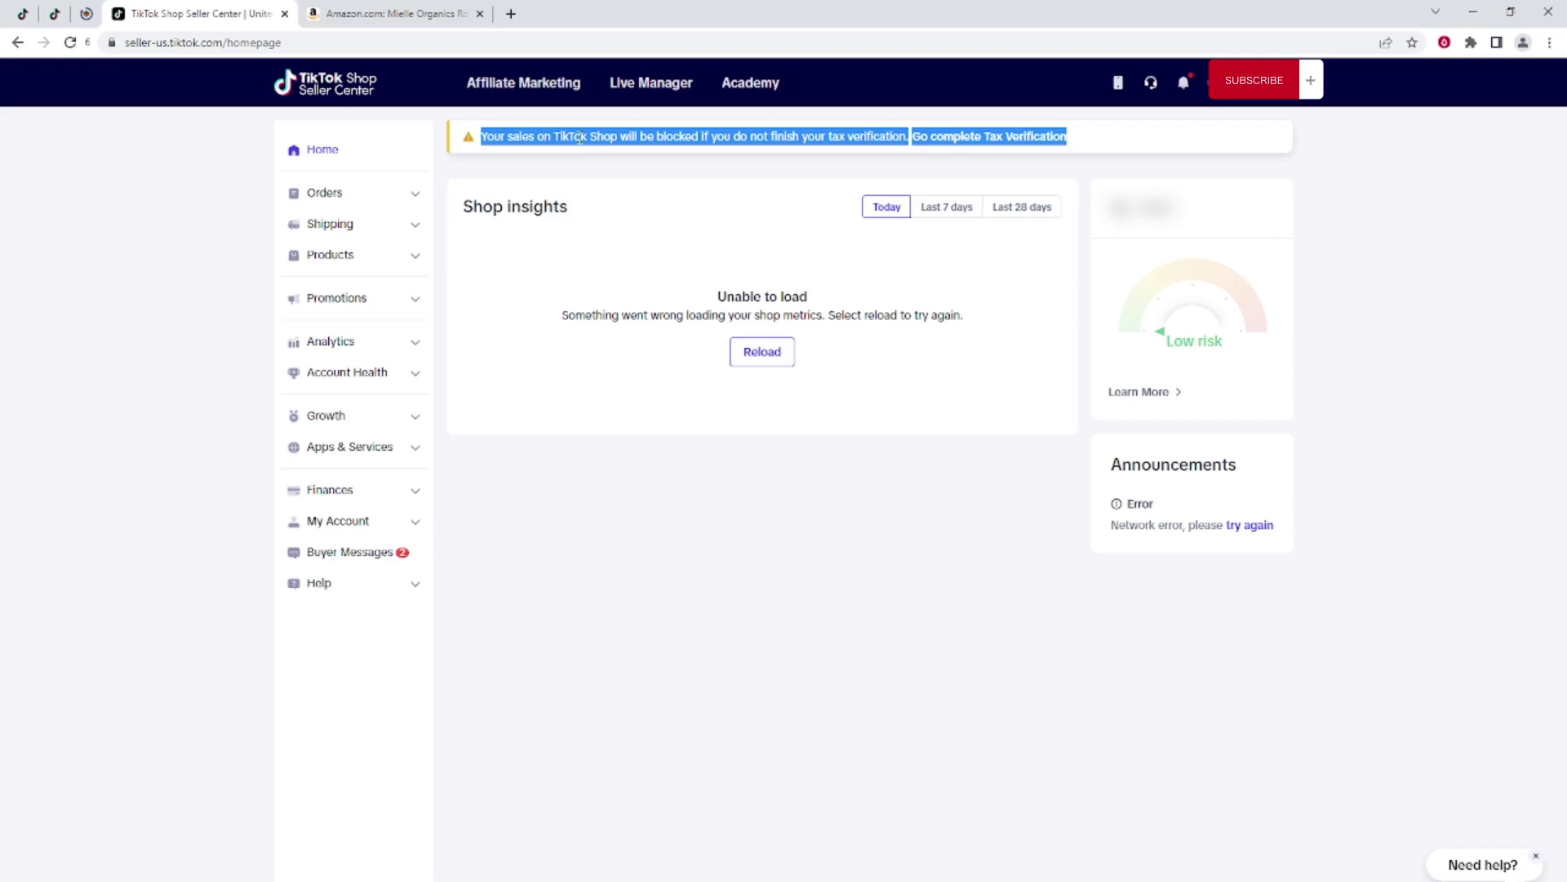
{"action": "left_click", "coordinate": [339, 256]}
{"action": "left_click", "coordinate": [352, 320]}
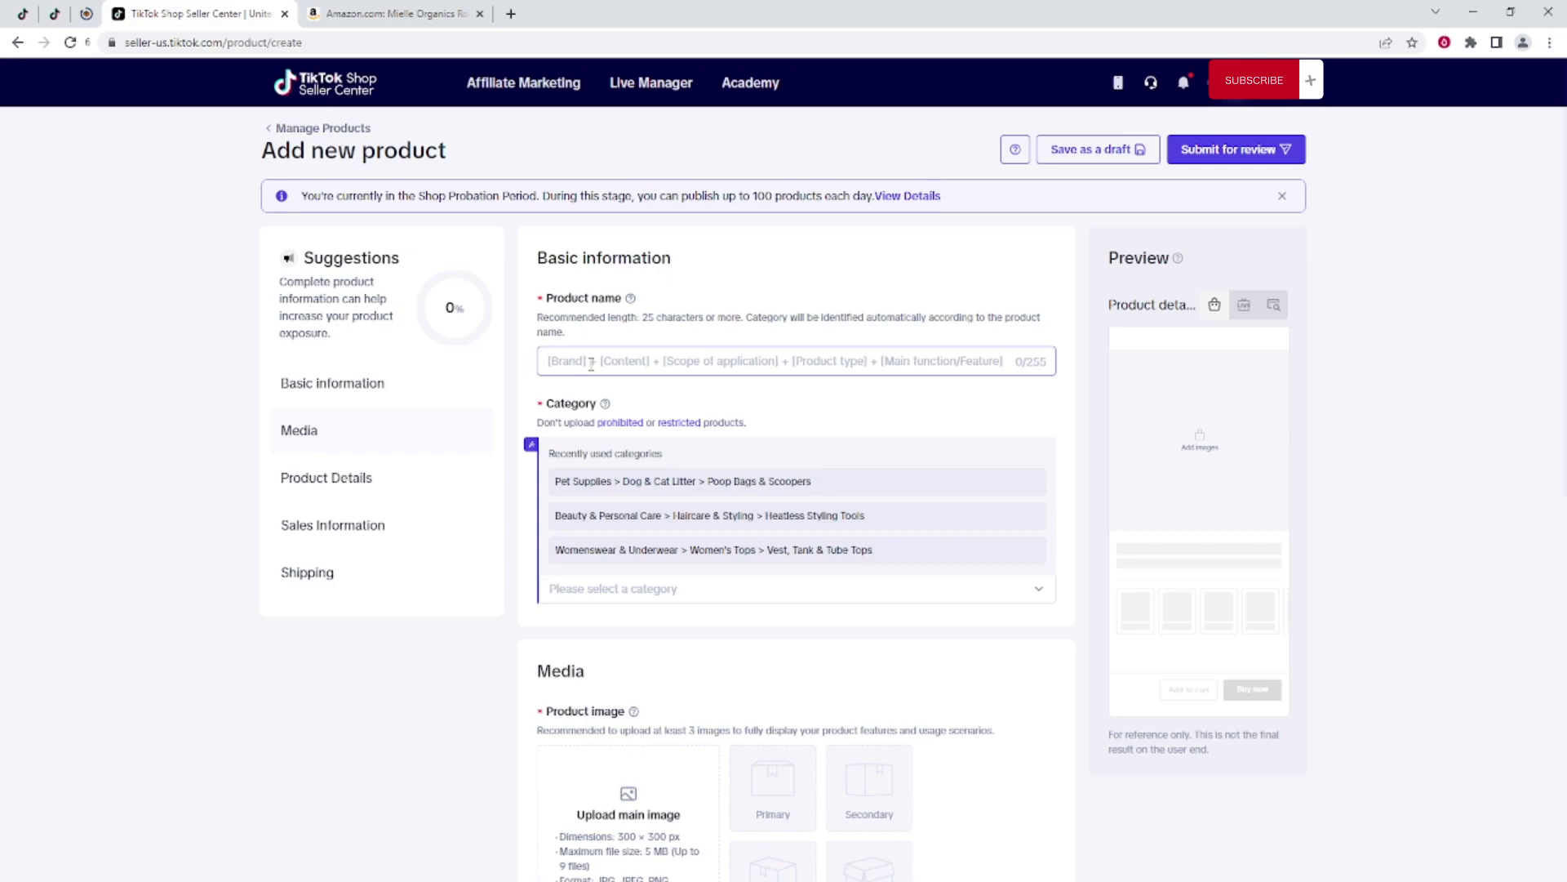
Examine the form's Basic information and Media sections, highlighting part of the recommendation on product images.
{"action": "scroll", "coordinate": [588, 375], "scroll_direction": "down", "scroll_amount": 4}
{"action": "scroll", "coordinate": [578, 269], "scroll_direction": "up", "scroll_amount": 3}
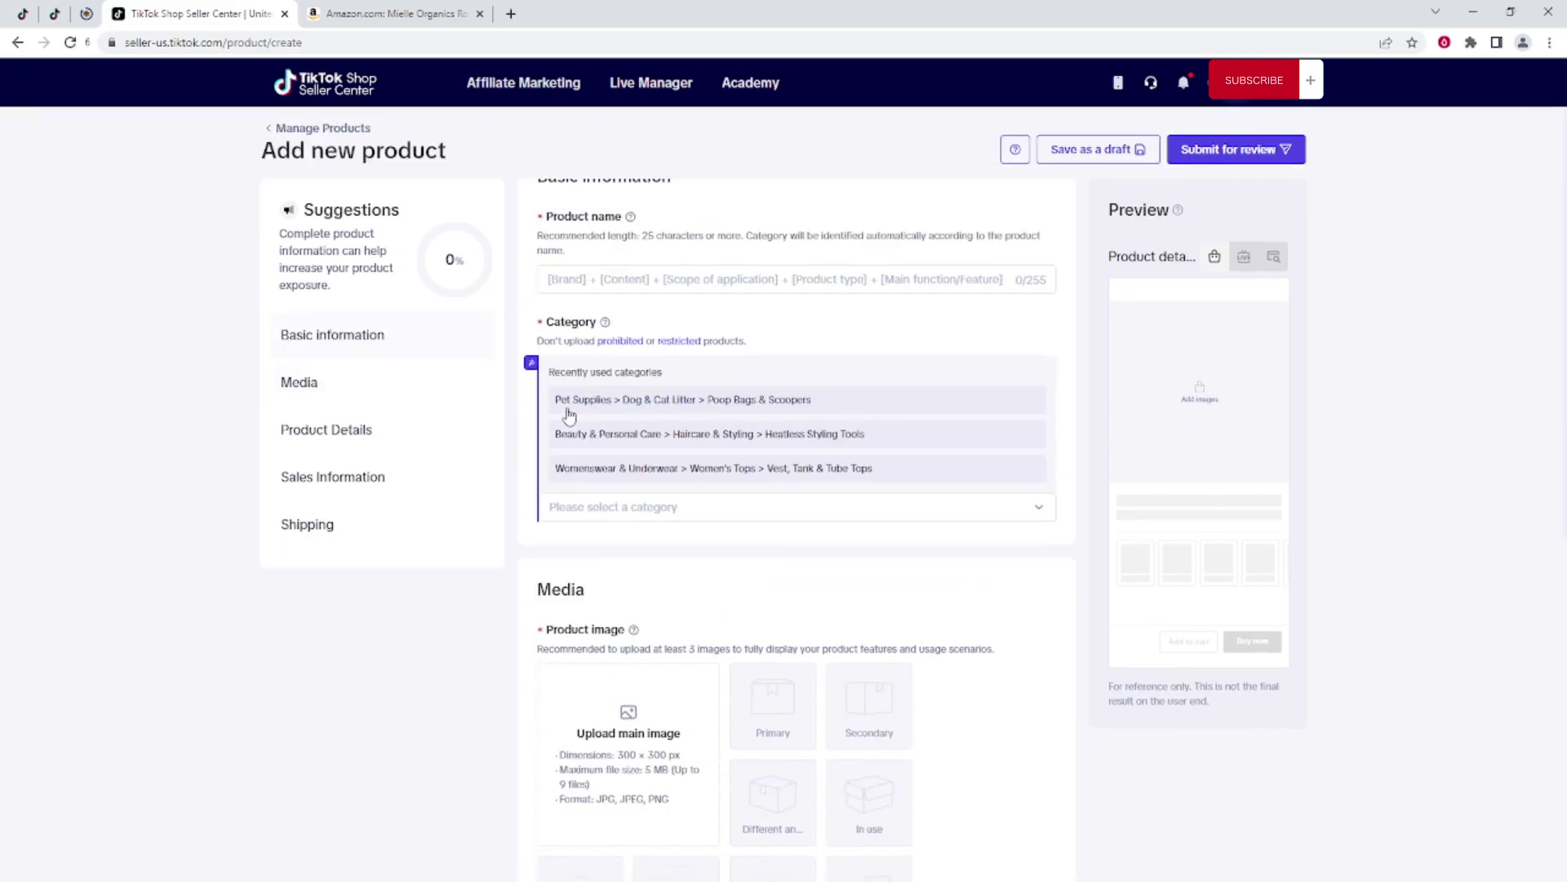
{"action": "scroll", "coordinate": [555, 424], "scroll_direction": "down", "scroll_amount": 4}
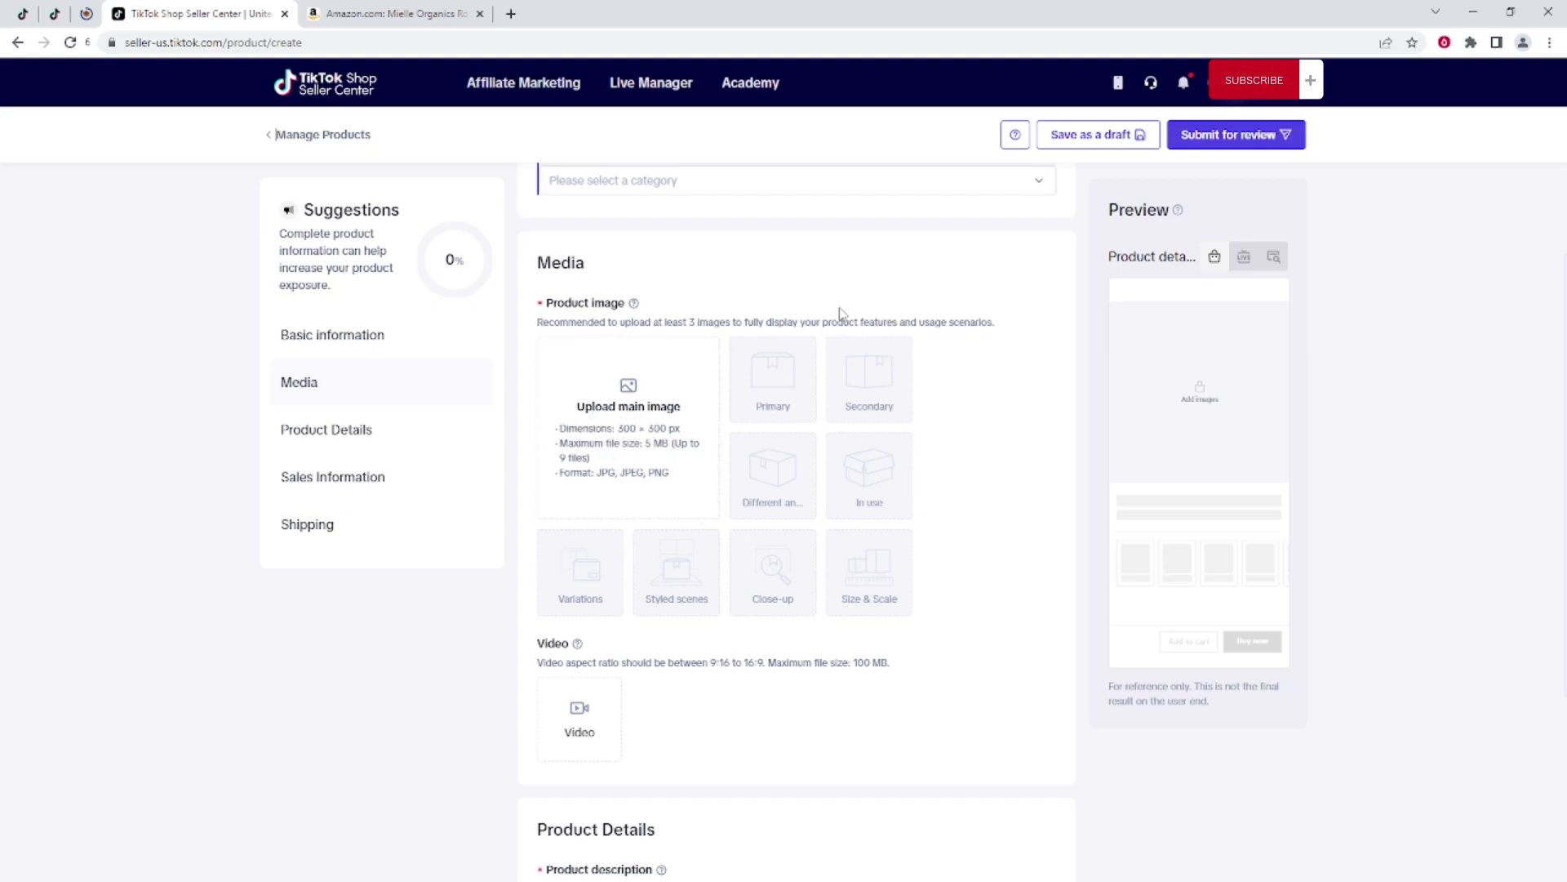
{"action": "mouse_move", "coordinate": [480, 279]}
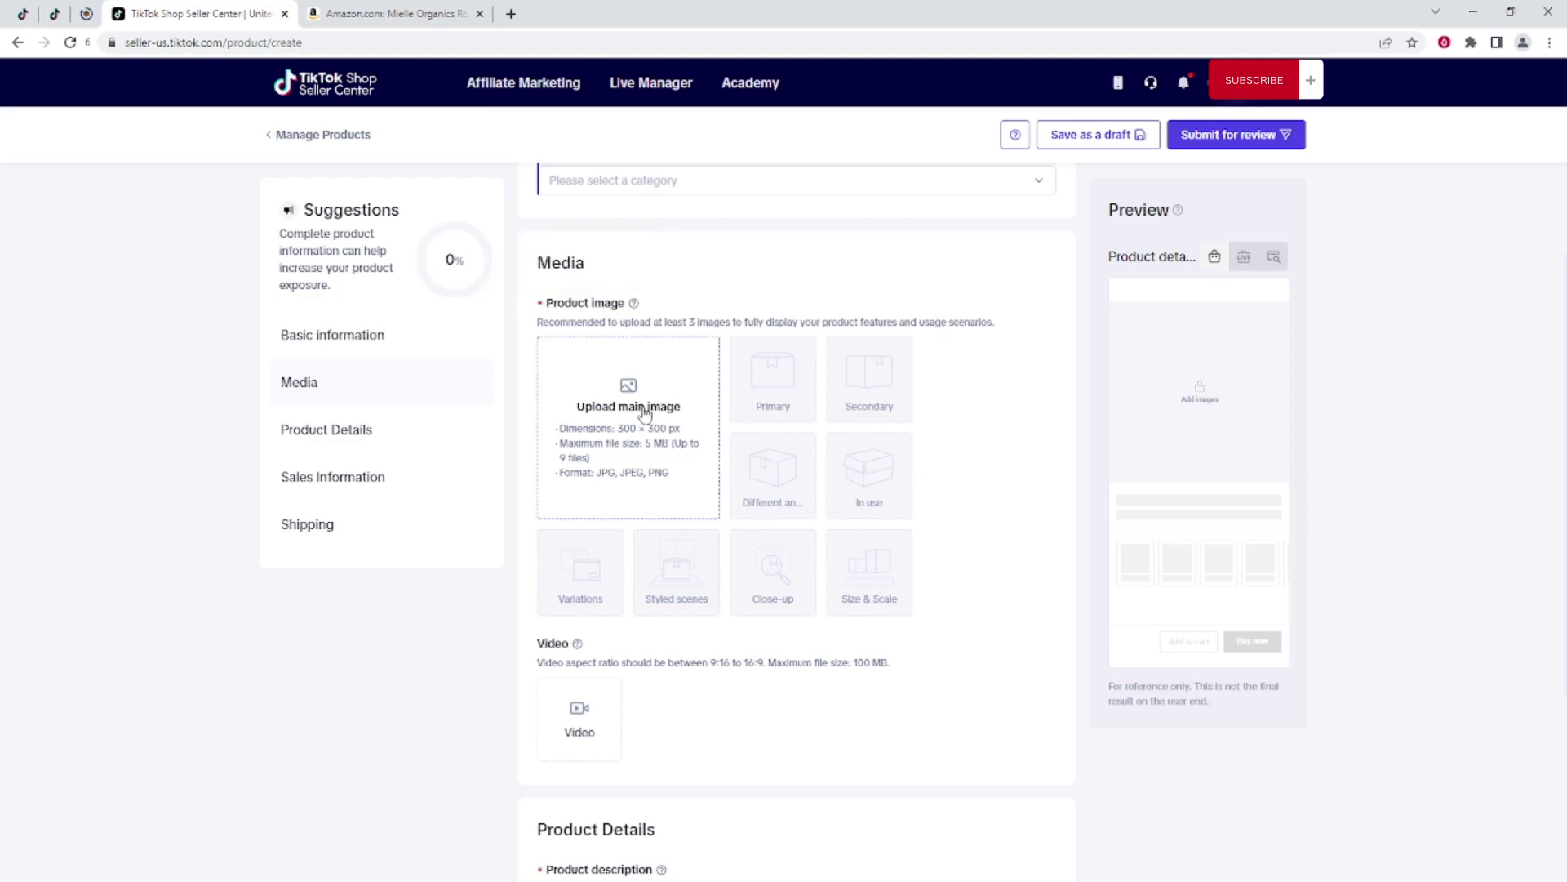
{"action": "triple_click", "coordinate": [706, 327]}
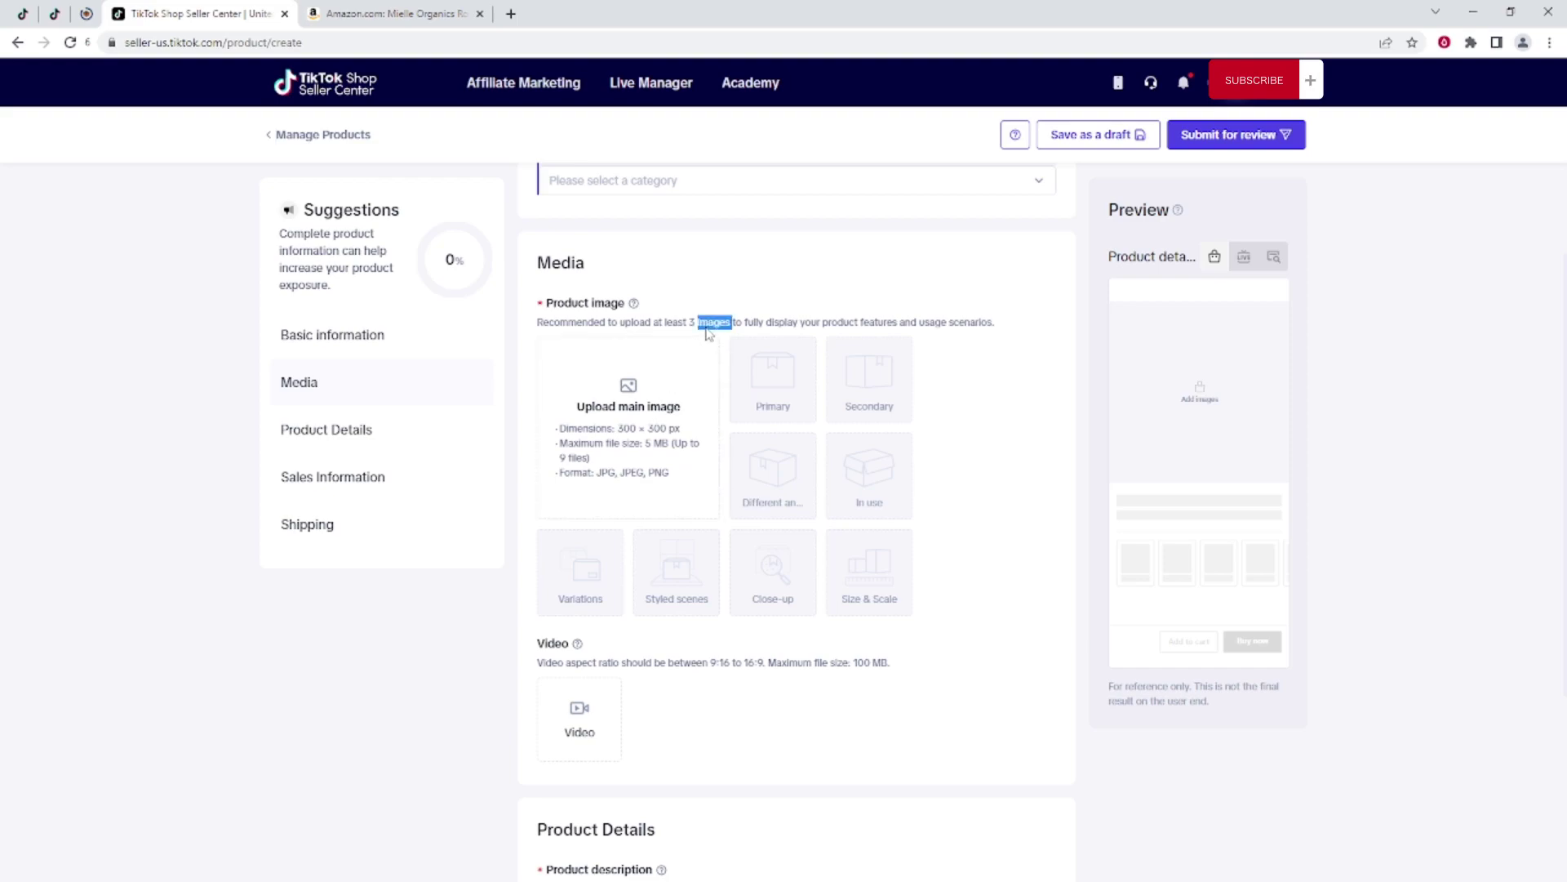
{"action": "left_click", "coordinate": [707, 329]}
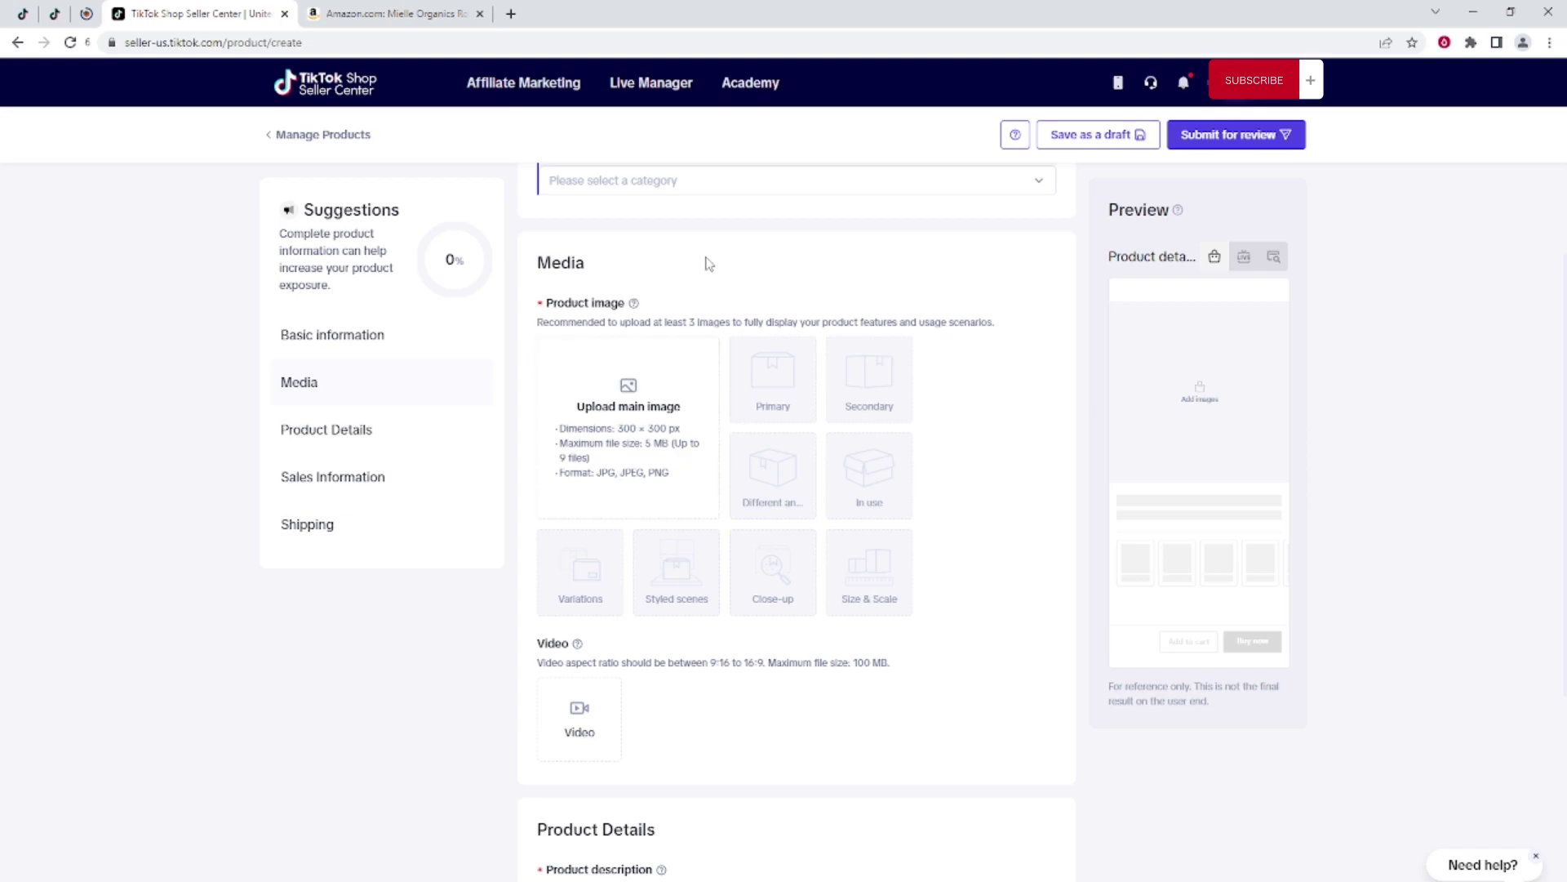
Go to the form's Product description field, and examine the Amazon listing for matching description content before returning to the form.
{"action": "scroll", "coordinate": [707, 262], "scroll_direction": "down", "scroll_amount": 4}
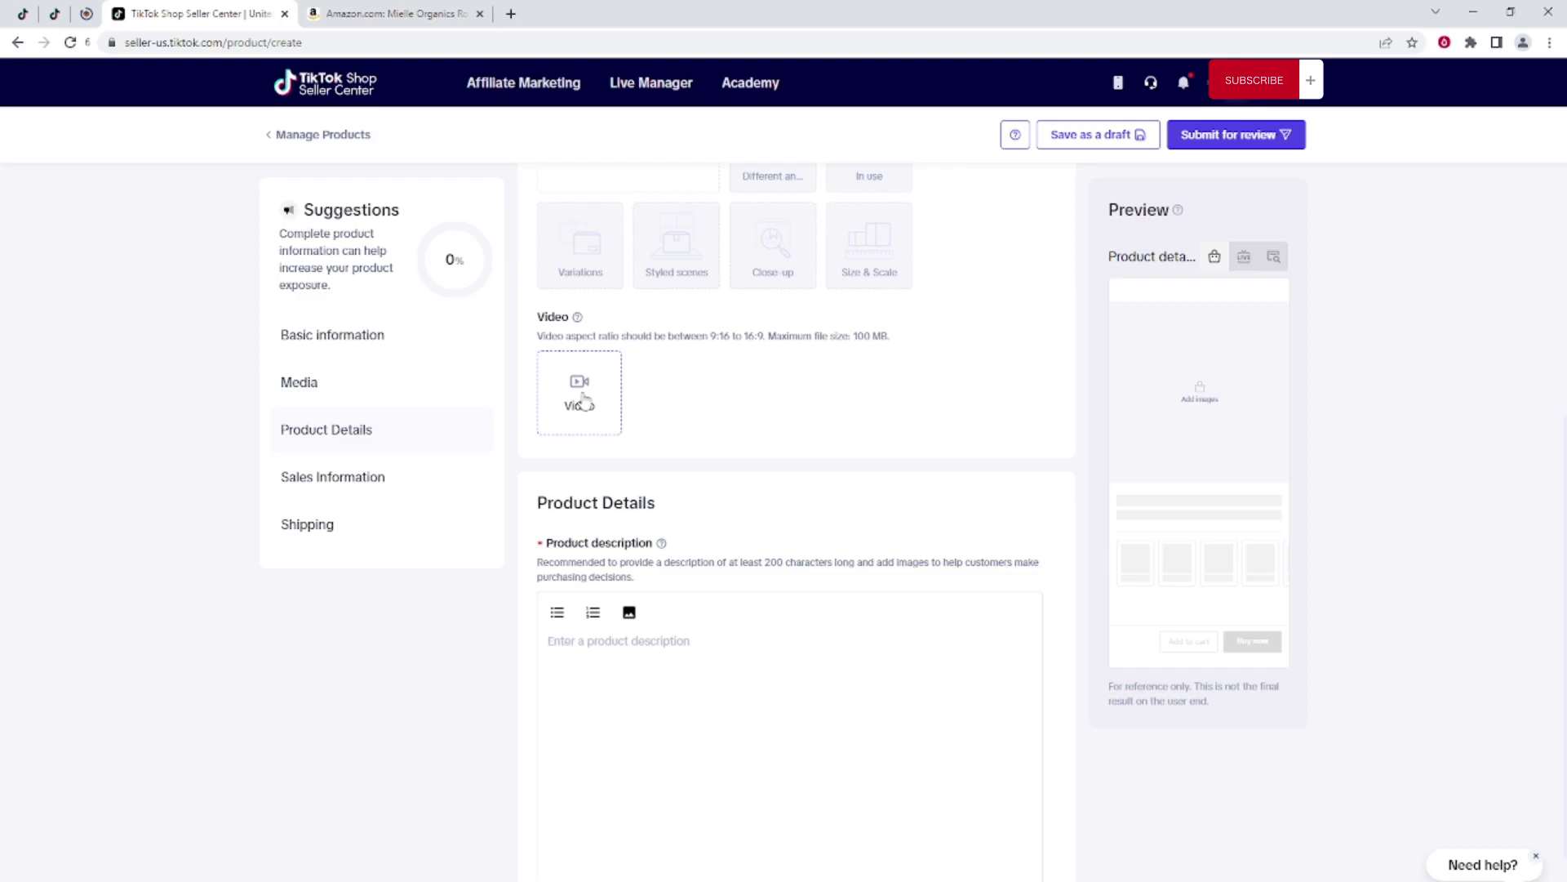
{"action": "scroll", "coordinate": [665, 386], "scroll_direction": "down", "scroll_amount": 2}
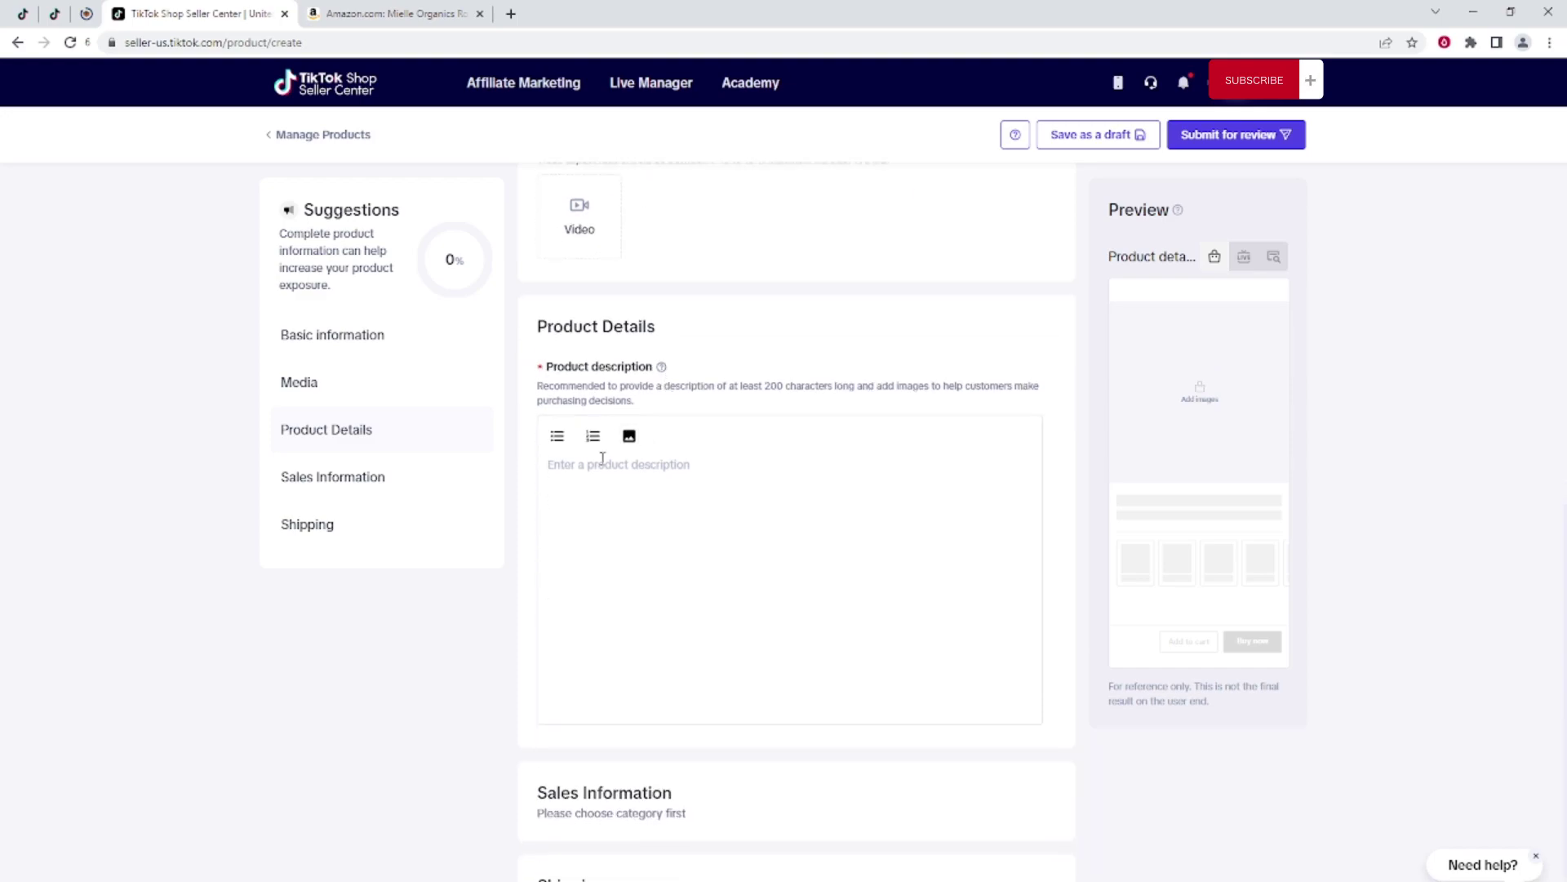
{"action": "left_click", "coordinate": [600, 464]}
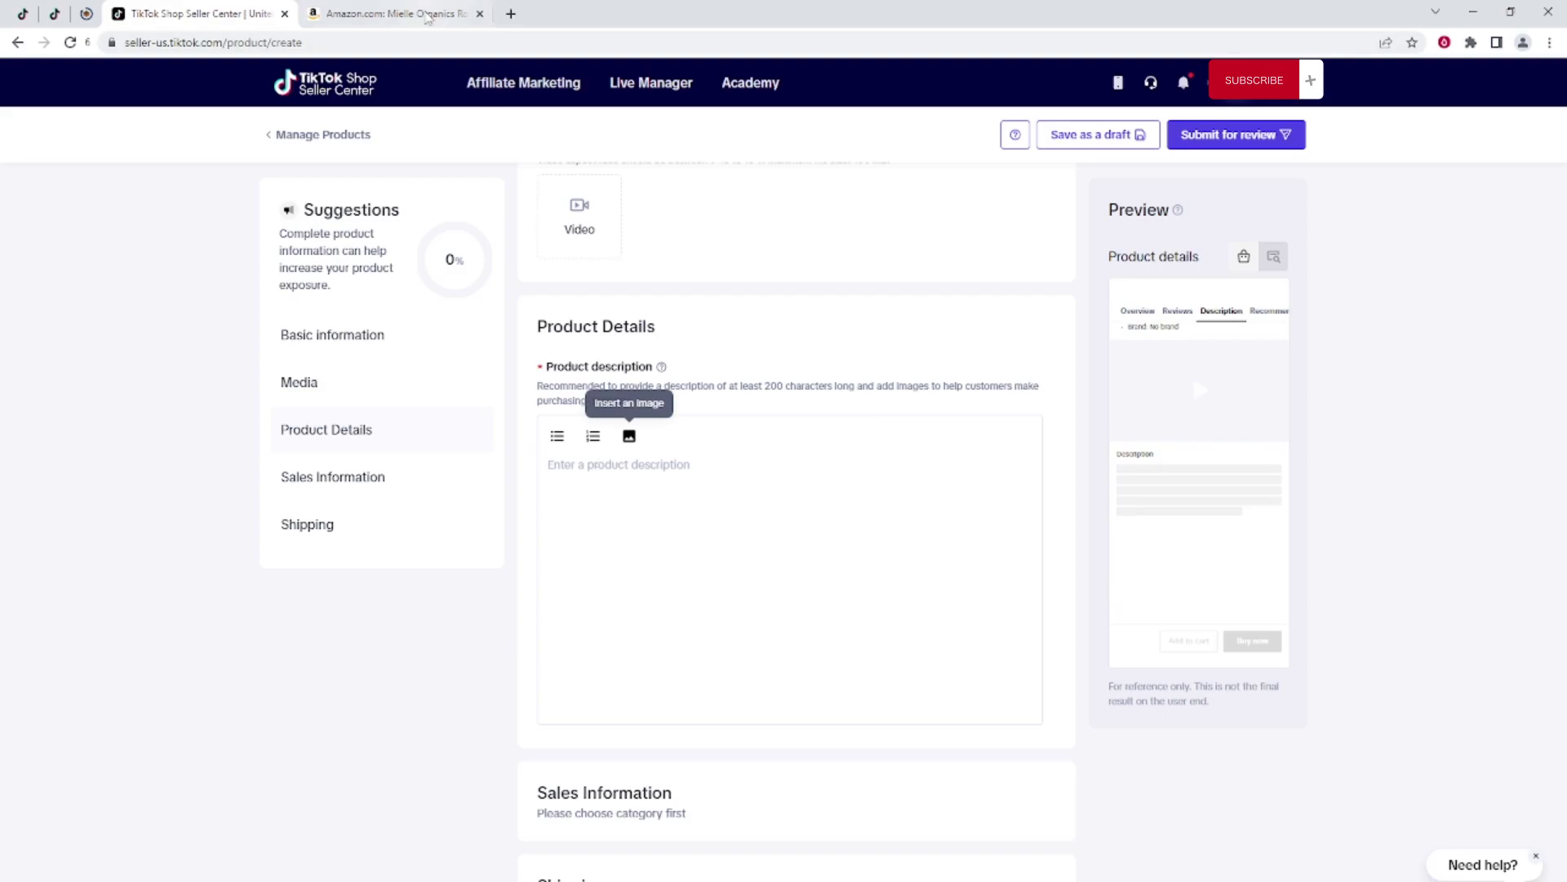
{"action": "left_click", "coordinate": [390, 14]}
{"action": "scroll", "coordinate": [999, 463], "scroll_direction": "down", "scroll_amount": 8}
{"action": "left_click_drag", "start_coordinate": [1038, 477], "coordinate": [808, 155]}
{"action": "left_click", "coordinate": [669, 130]}
{"action": "left_click", "coordinate": [269, 18]}
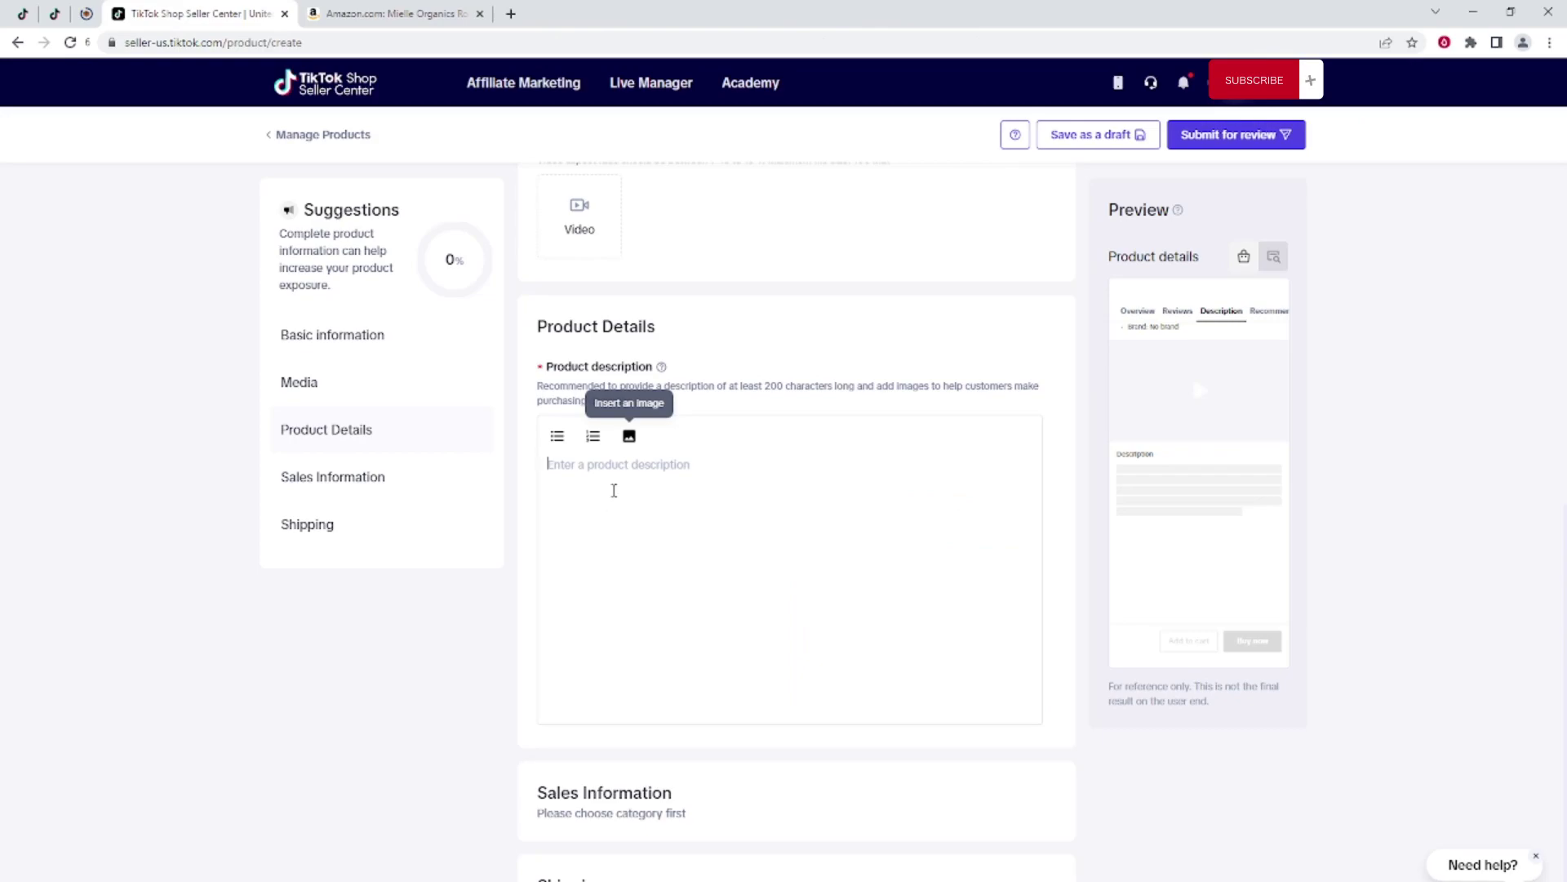
Open the file picker for inserting a product description image, cancel it, and view the form down to Sales Information.
{"action": "left_click", "coordinate": [628, 435]}
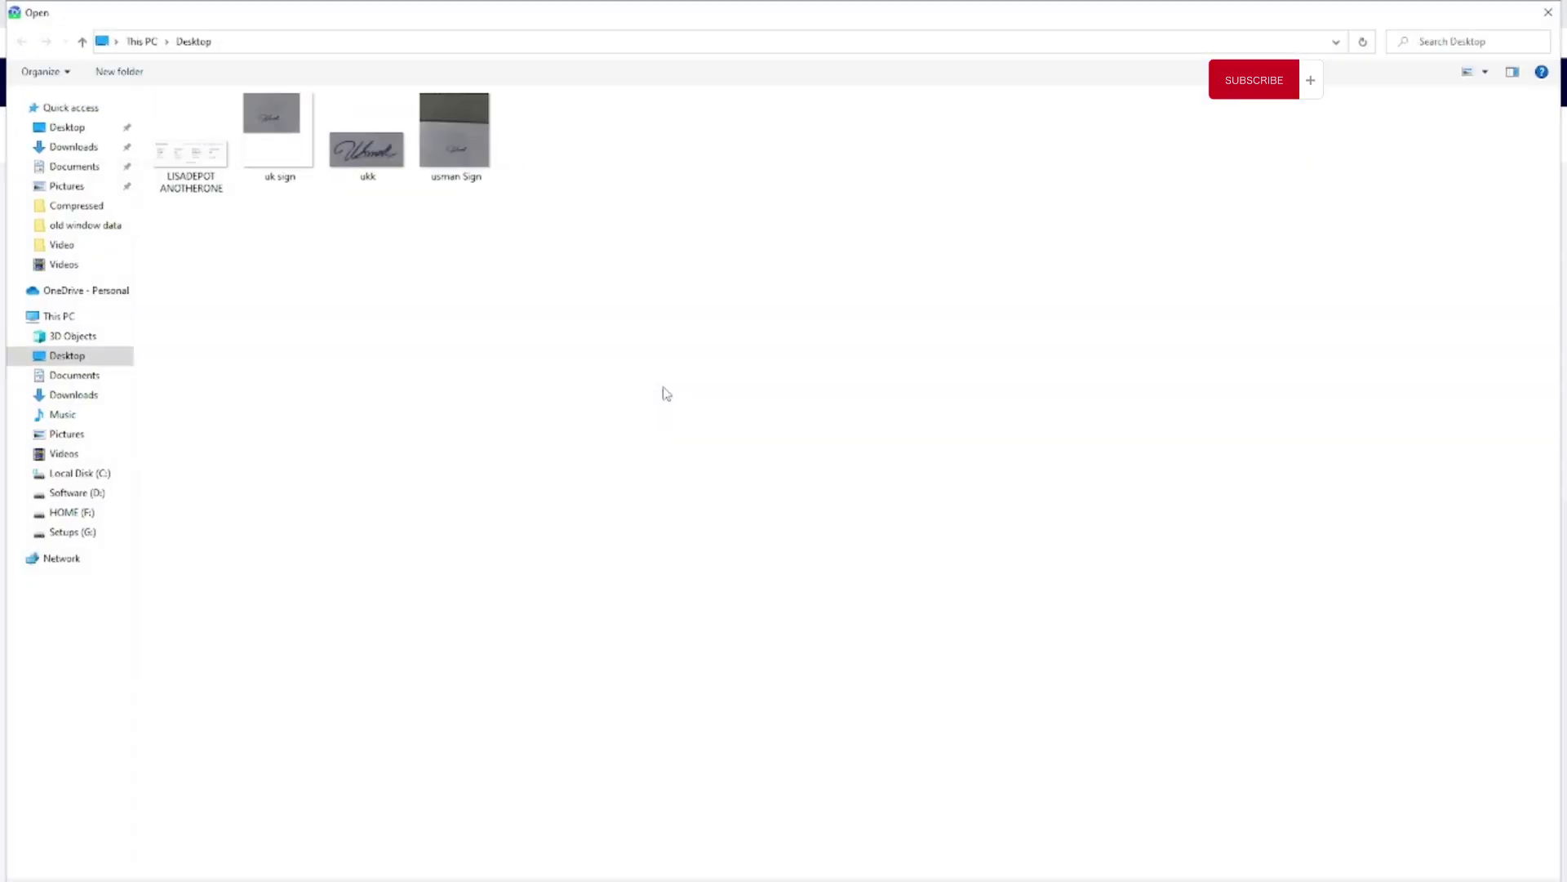
{"action": "left_click", "coordinate": [1547, 12]}
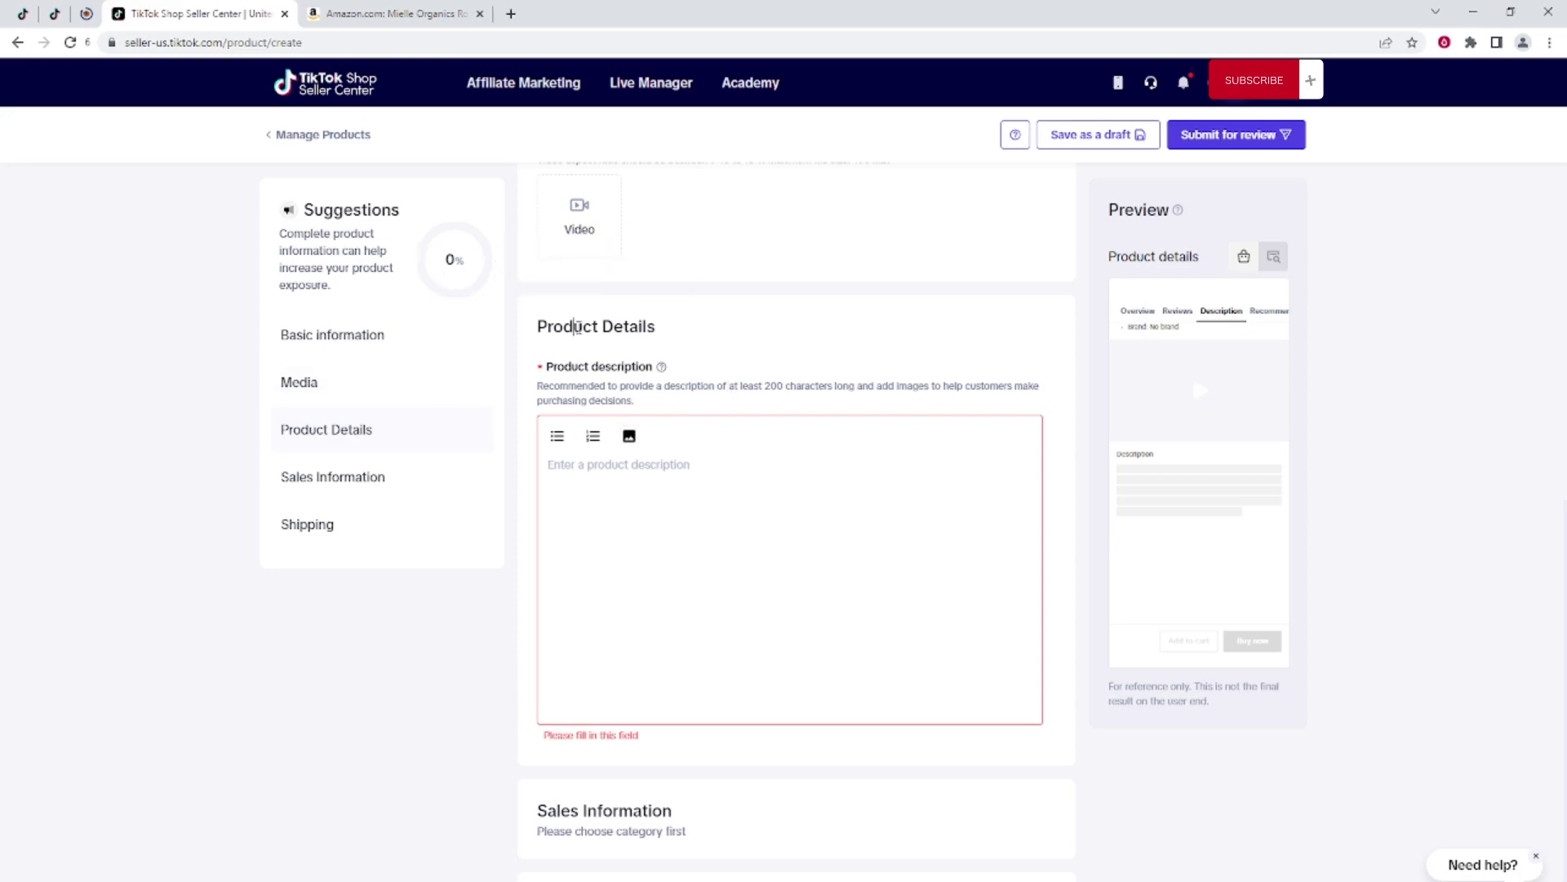
{"action": "scroll", "coordinate": [552, 349], "scroll_direction": "down", "scroll_amount": 1}
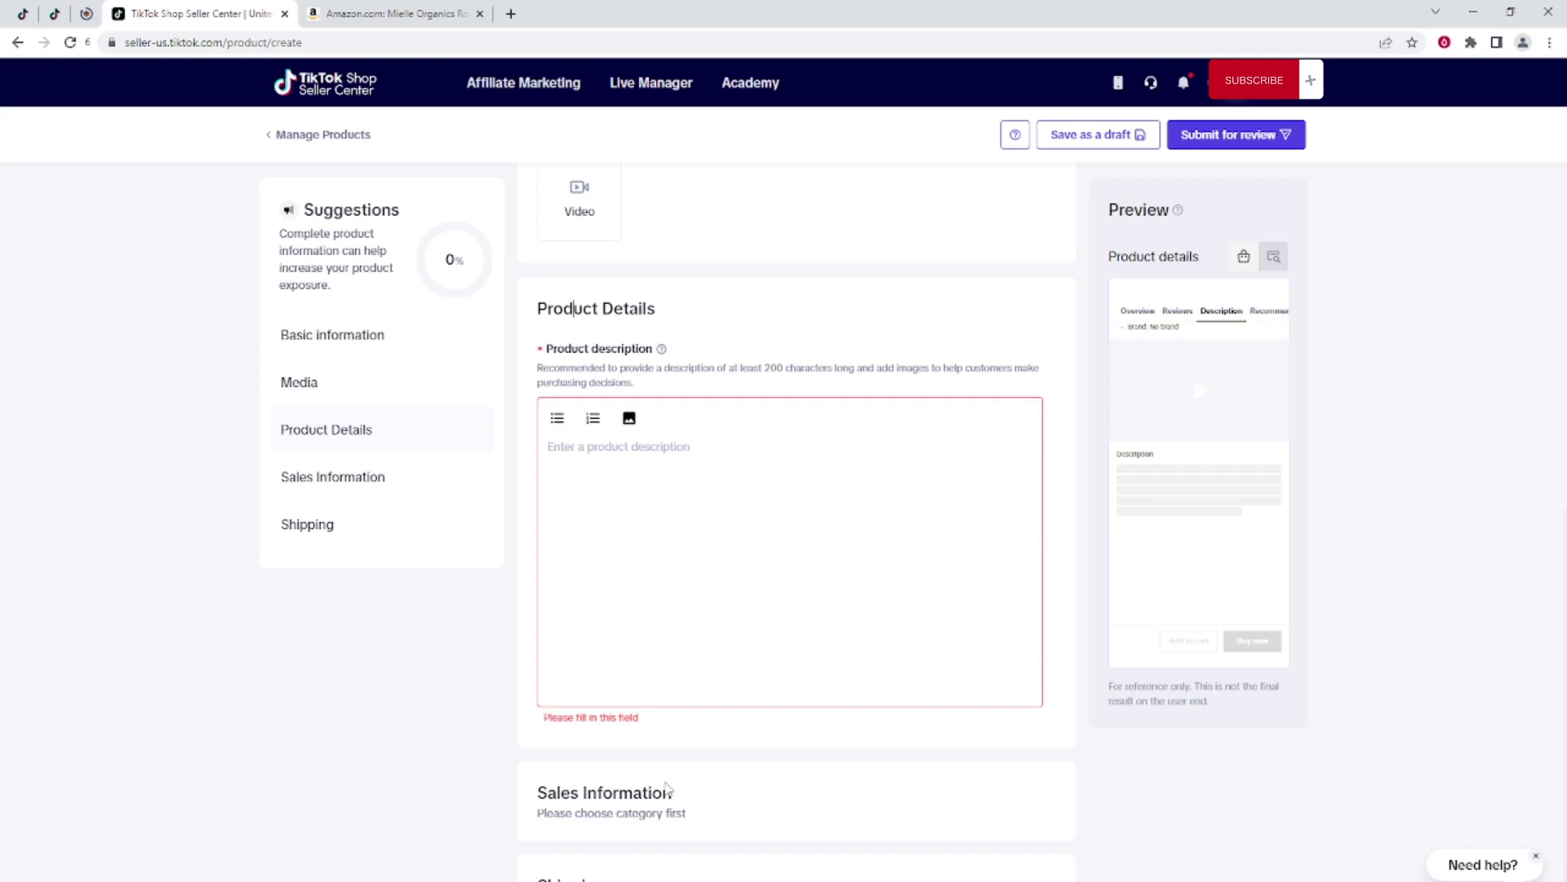
Leave the new product form for the Seller Center homepage and dismiss the notice banner above the tasks.
{"action": "mouse_move", "coordinate": [440, 258]}
{"action": "left_click", "coordinate": [347, 96]}
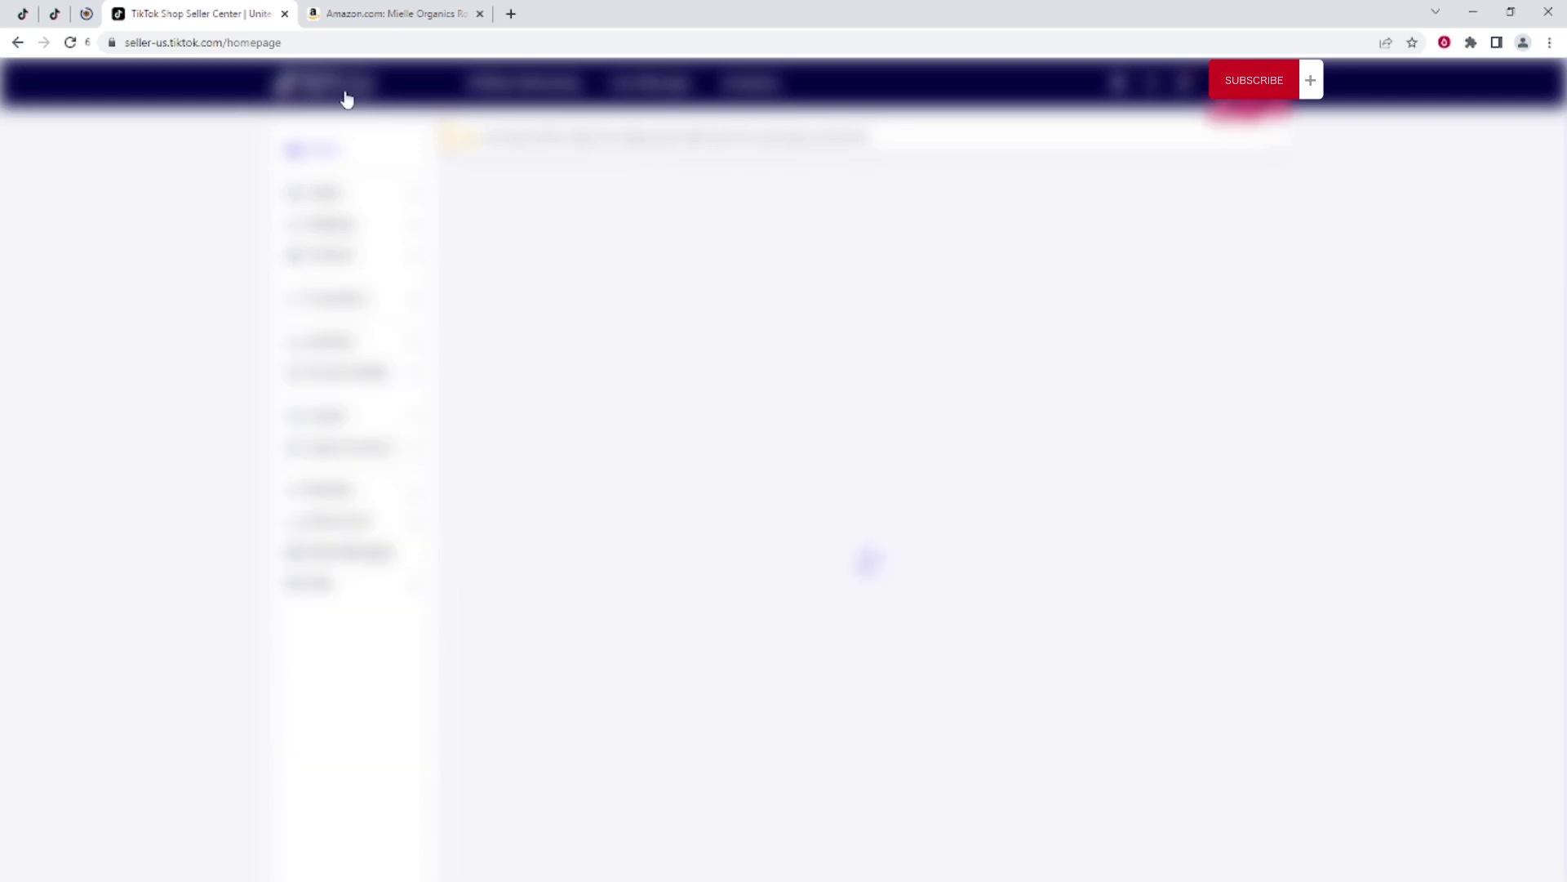
{"action": "left_click", "coordinate": [1270, 136]}
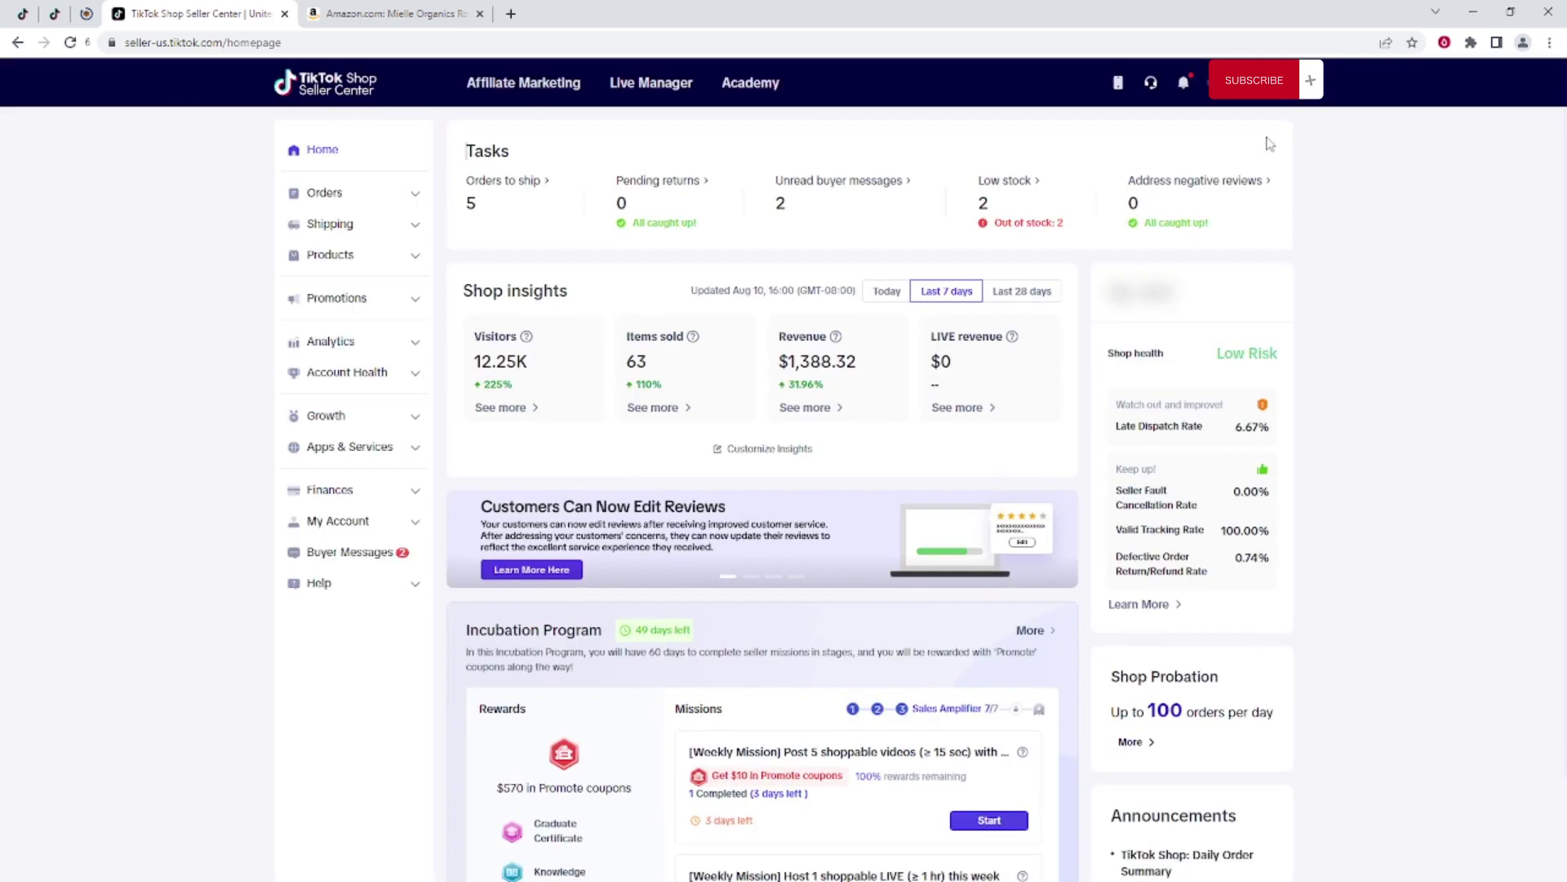